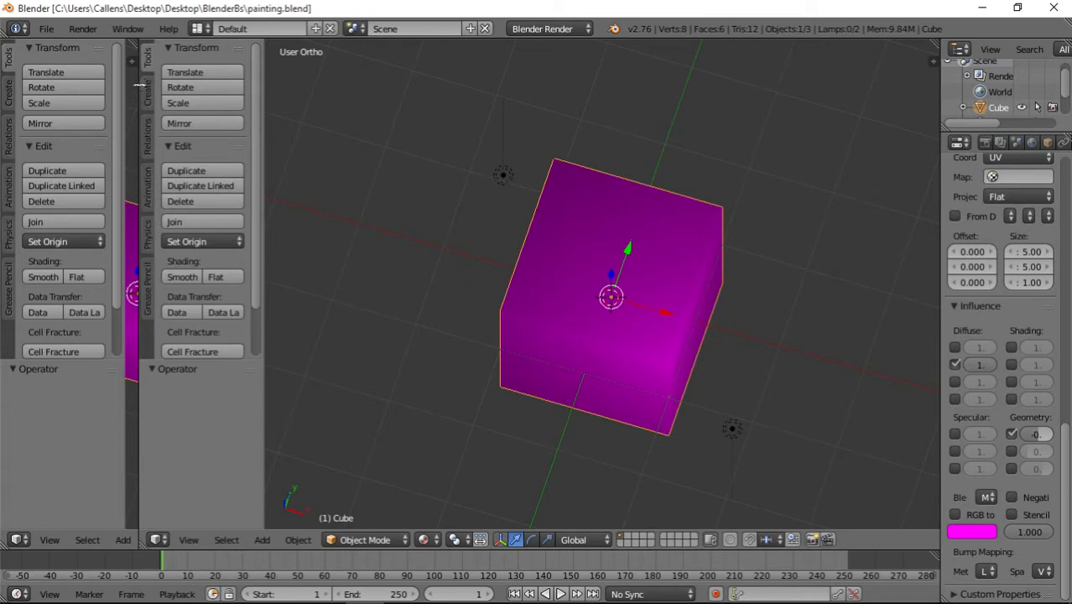
- Narrow the leftmost 3D view slightly and change the large main viewport into a UV/Image Editor
{"action": "left_click_drag", "start_coordinate": [139, 85], "coordinate": [135, 85]}
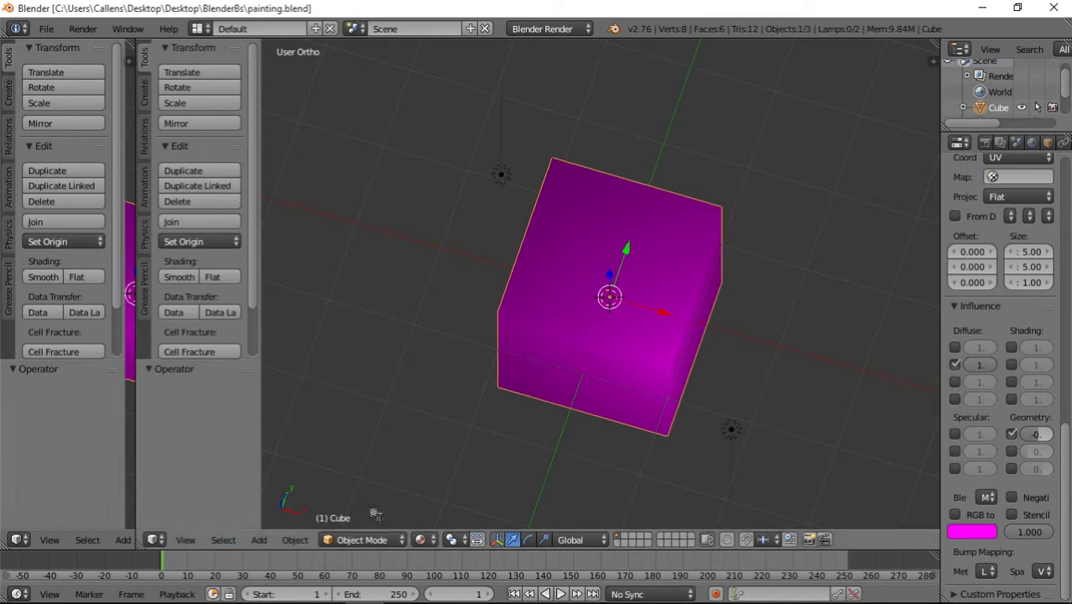
{"action": "left_click", "coordinate": [186, 541]}
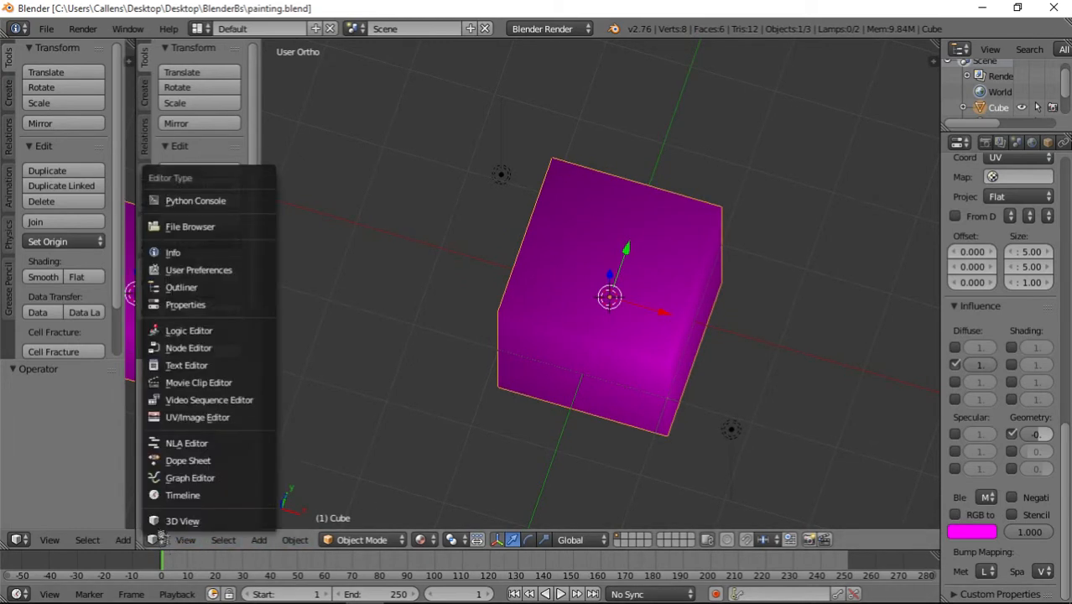
{"action": "left_click", "coordinate": [196, 418]}
- Create a new blank black 1024 × 1024 px image named BrickFloor with alpha enabled
{"action": "left_click", "coordinate": [299, 541]}
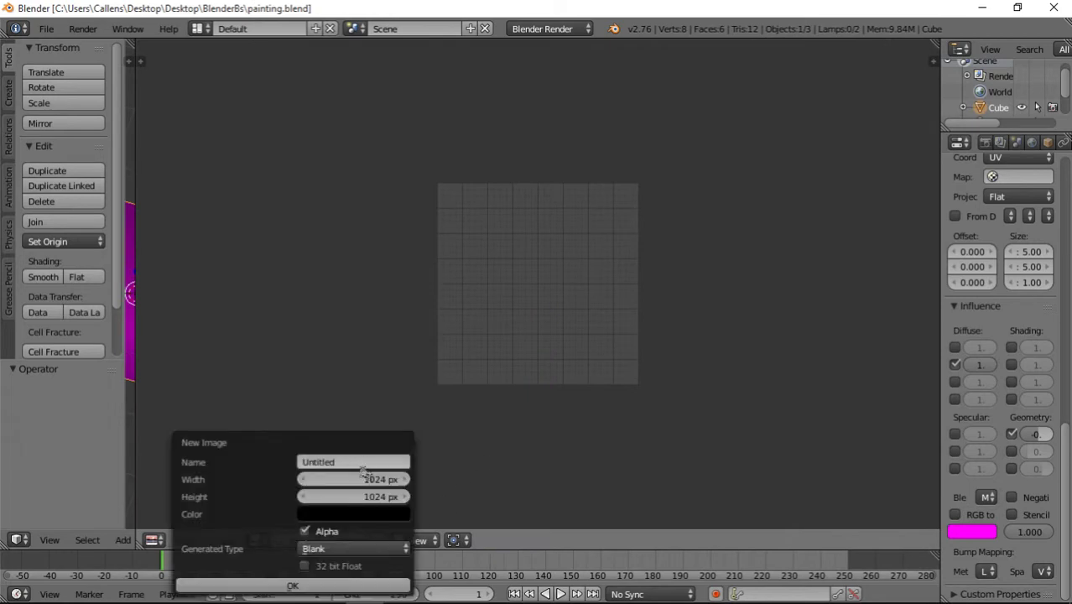
{"action": "left_click", "coordinate": [361, 459]}
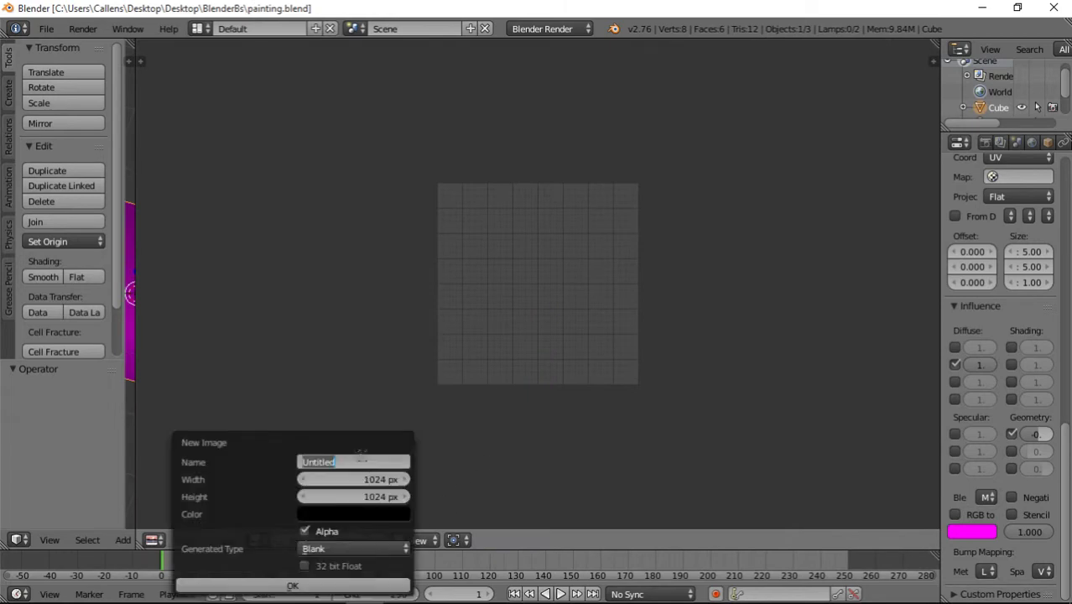
{"action": "type", "text": "BrickFloor"}
{"action": "key", "text": "Return"}
{"action": "left_click", "coordinate": [292, 586]}
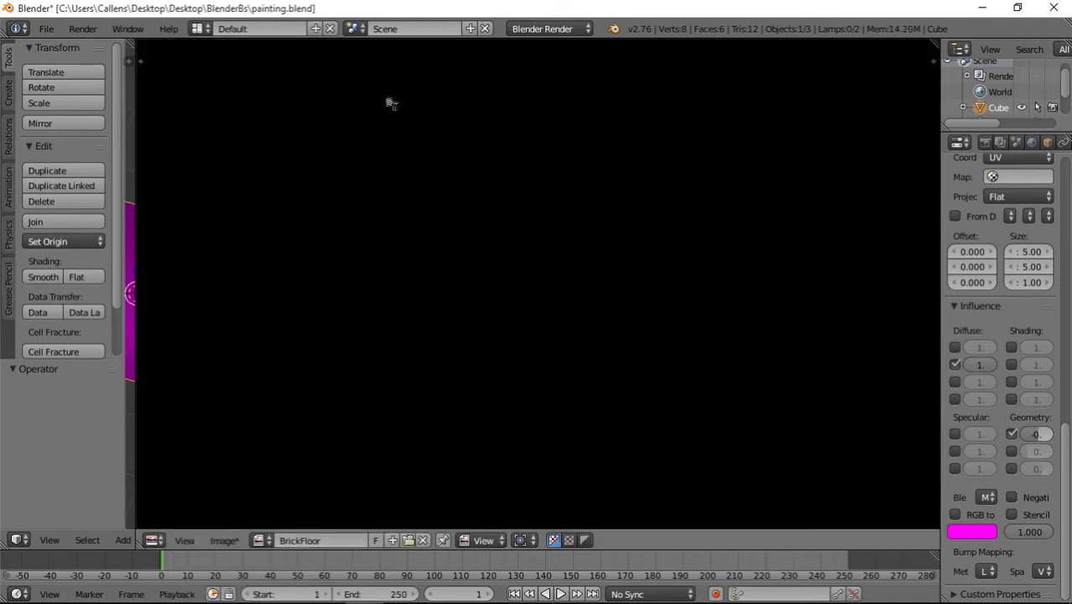
{"action": "scroll", "coordinate": [348, 161], "scroll_direction": "down", "scroll_amount": 3}
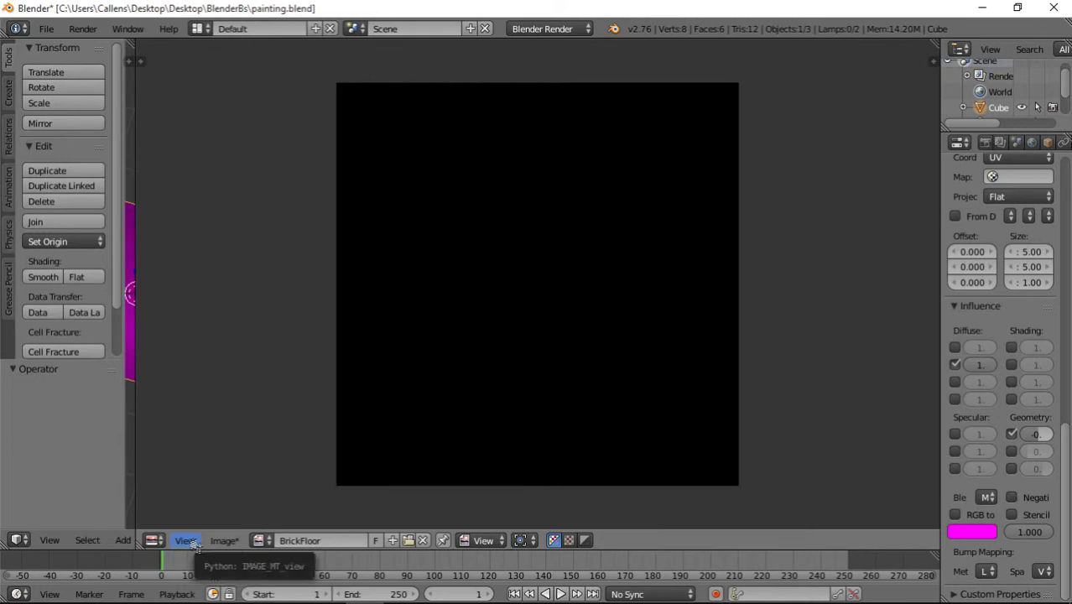
- Switch the image editor to Paint mode, show its tool shelf and choose the TexDraw brush
{"action": "left_click", "coordinate": [483, 540]}
{"action": "left_click", "coordinate": [489, 504]}
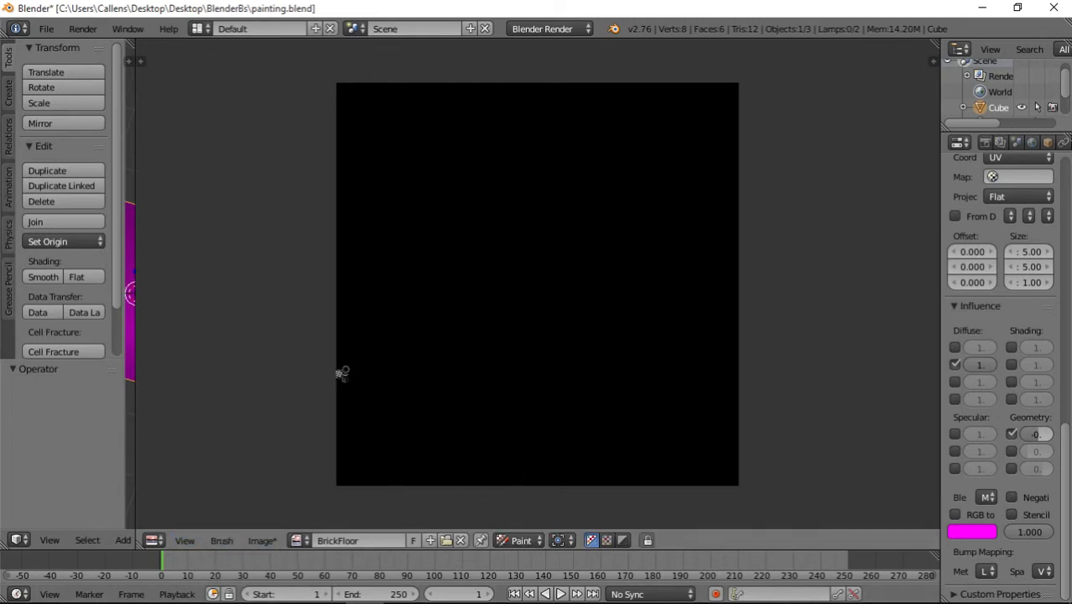
{"action": "key", "text": "t"}
{"action": "left_click", "coordinate": [231, 109]}
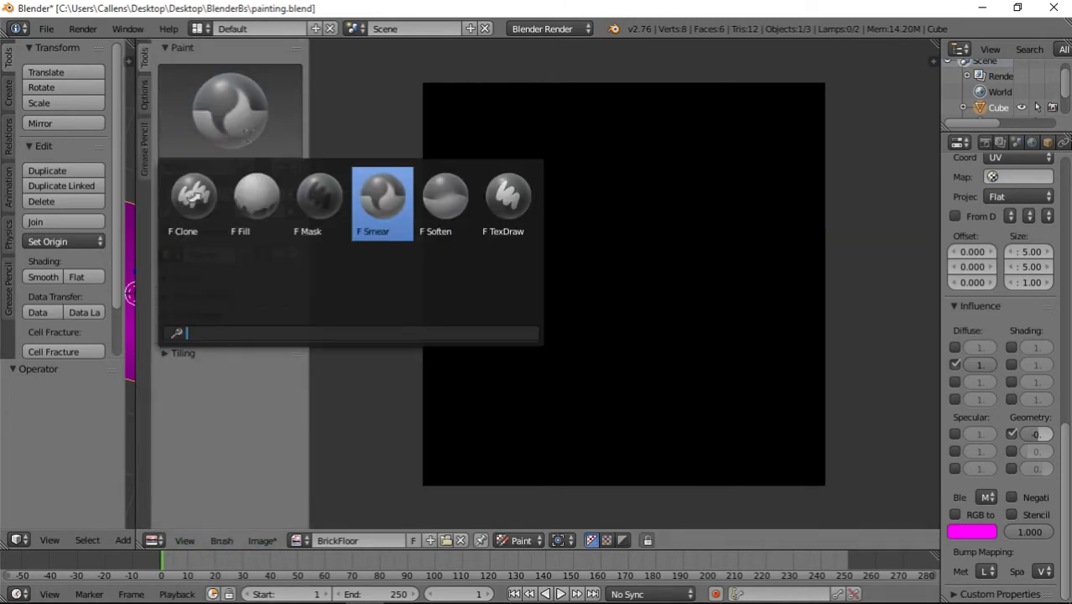
{"action": "left_click", "coordinate": [528, 226]}
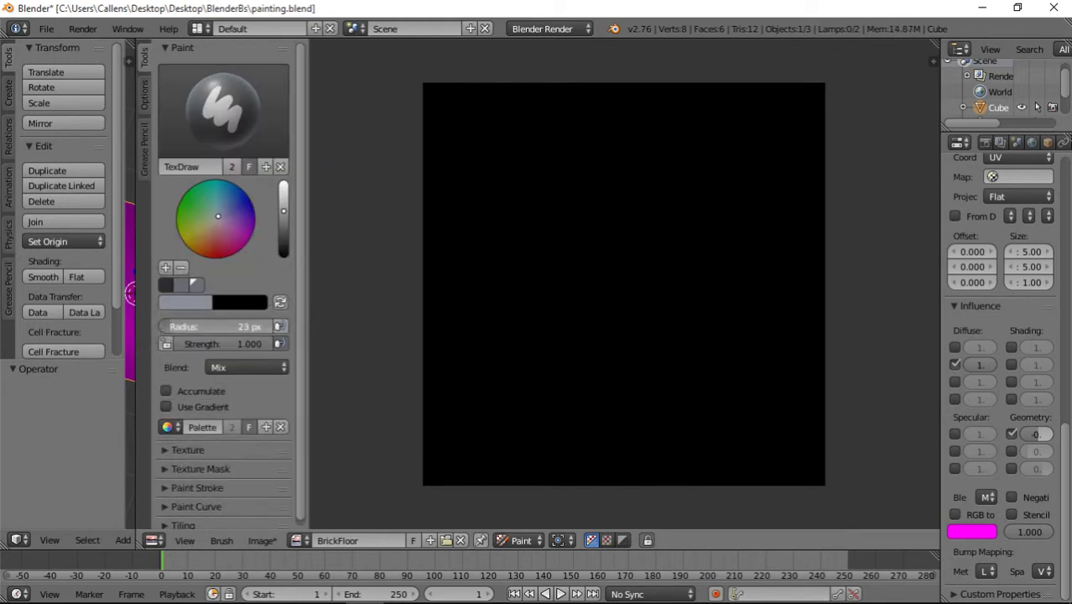
{"action": "scroll", "coordinate": [218, 268], "scroll_direction": "down", "scroll_amount": 1}
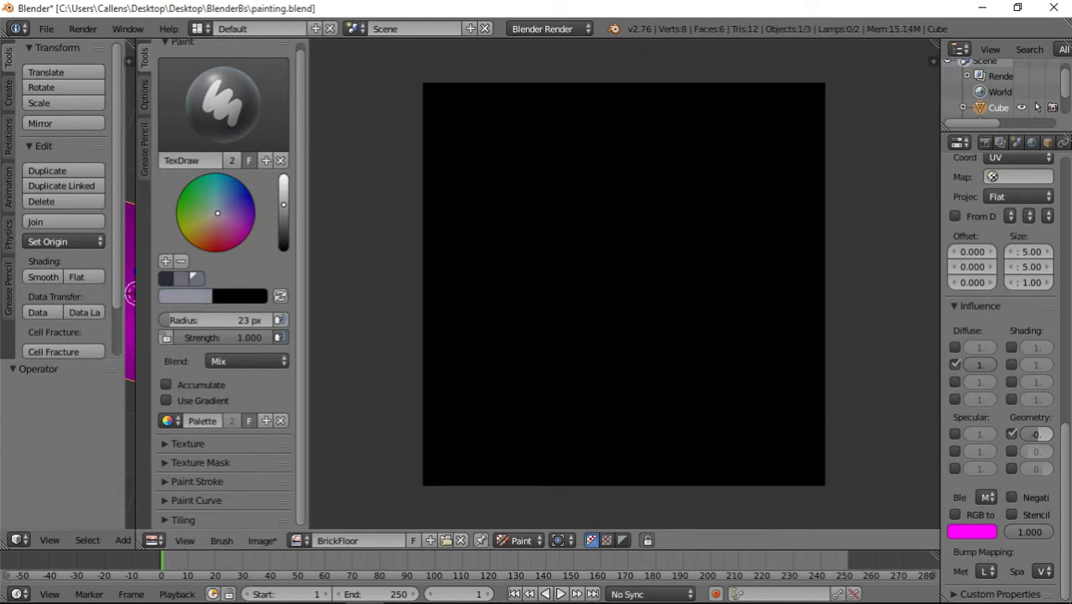
- Paint a rounded grey-mauve stone in the image's upper-left corner, filling its interior with the brush radius set to 48 px
{"action": "middle_click_drag", "start_coordinate": [472, 163], "coordinate": [456, 243]}
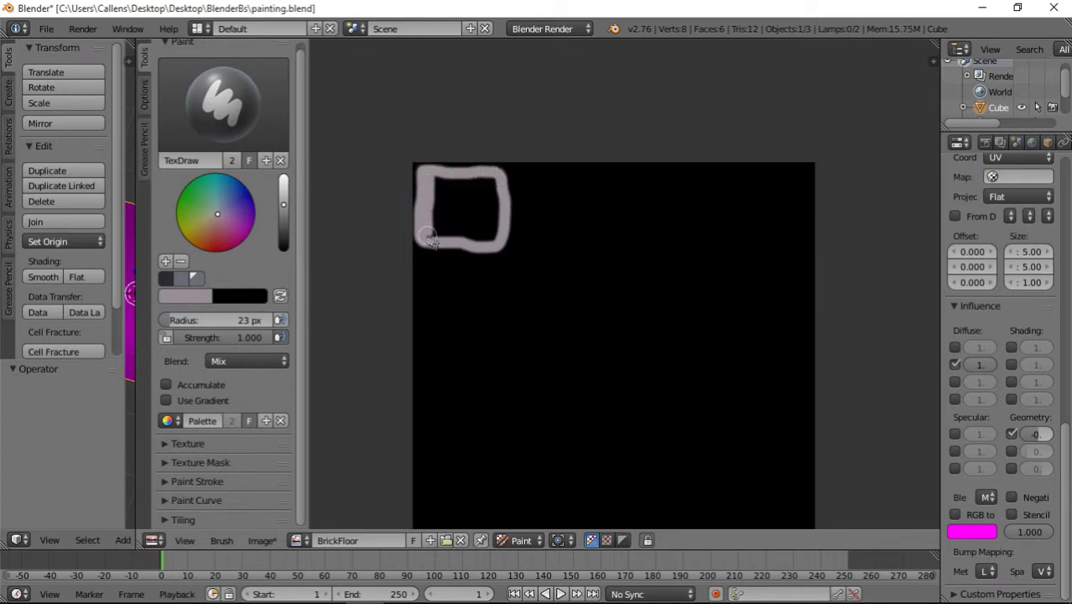
{"action": "left_click_drag", "start_coordinate": [186, 323], "coordinate": [191, 322]}
{"action": "mouse_move", "coordinate": [443, 227]}
{"action": "left_mouse_down"}
{"action": "mouse_move", "coordinate": [437, 186]}
{"action": "mouse_move", "coordinate": [490, 189]}
{"action": "mouse_move", "coordinate": [488, 239]}
{"action": "mouse_move", "coordinate": [456, 239]}
{"action": "mouse_move", "coordinate": [478, 195]}
{"action": "mouse_move", "coordinate": [456, 207]}
{"action": "left_mouse_up"}
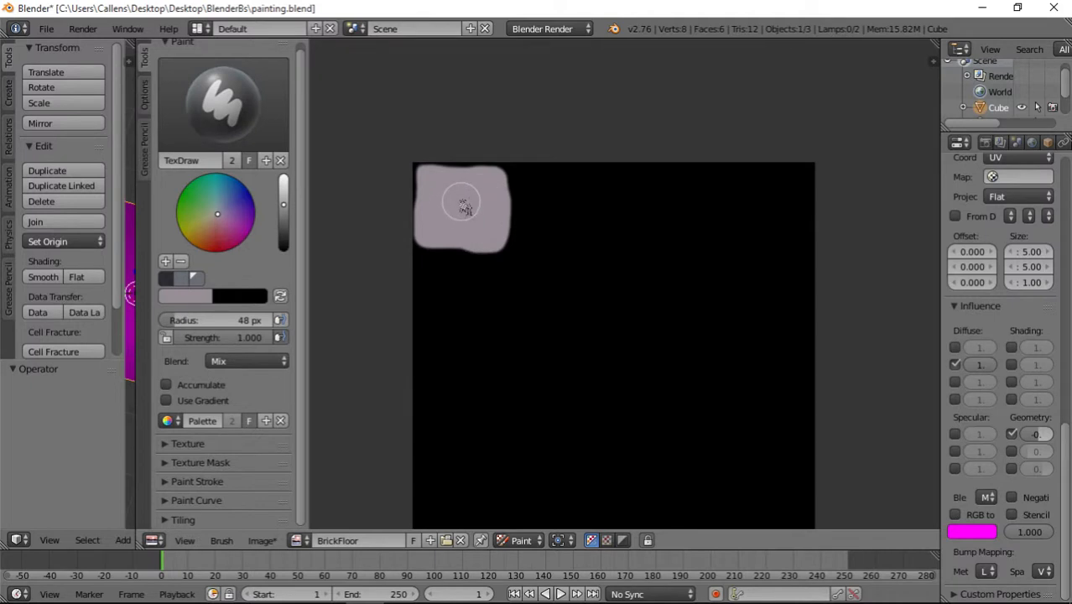
- Paint a tall rounded stone beside the first one along the image's upper edge, leaving a thin black gap
{"action": "middle_click_drag", "start_coordinate": [562, 238], "coordinate": [495, 224]}
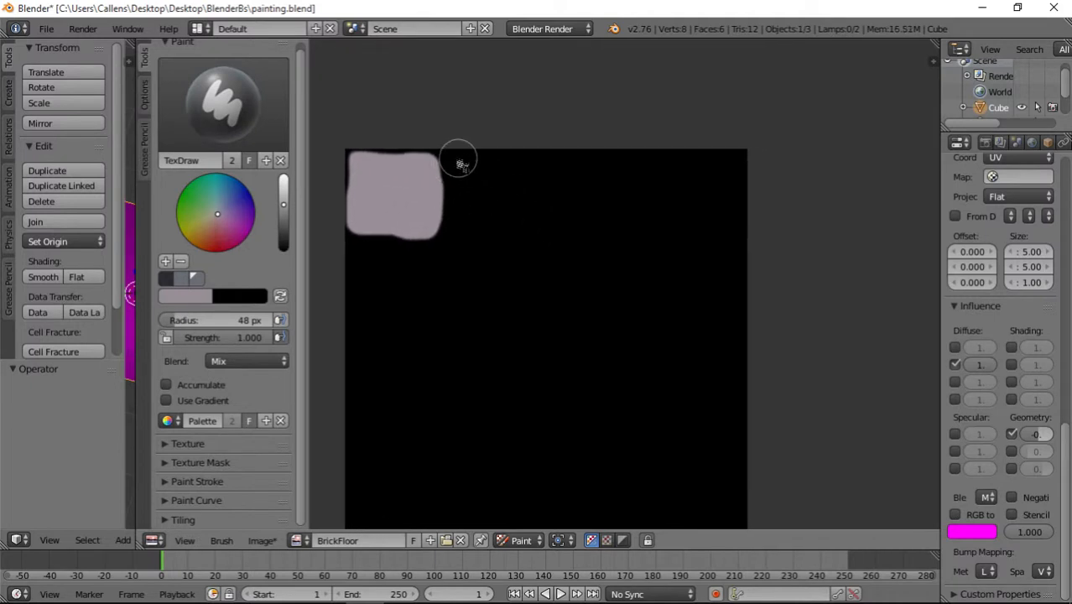
{"action": "mouse_move", "coordinate": [457, 160]}
{"action": "left_mouse_down"}
{"action": "mouse_move", "coordinate": [456, 316]}
{"action": "mouse_move", "coordinate": [495, 330]}
{"action": "mouse_move", "coordinate": [534, 326]}
{"action": "mouse_move", "coordinate": [539, 302]}
{"action": "mouse_move", "coordinate": [526, 168]}
{"action": "mouse_move", "coordinate": [466, 175]}
{"action": "mouse_move", "coordinate": [484, 245]}
{"action": "mouse_move", "coordinate": [475, 209]}
{"action": "mouse_move", "coordinate": [474, 306]}
{"action": "mouse_move", "coordinate": [508, 311]}
{"action": "mouse_move", "coordinate": [528, 238]}
{"action": "mouse_move", "coordinate": [508, 177]}
{"action": "mouse_move", "coordinate": [491, 191]}
{"action": "mouse_move", "coordinate": [485, 177]}
{"action": "mouse_move", "coordinate": [506, 251]}
{"action": "mouse_move", "coordinate": [495, 251]}
{"action": "mouse_move", "coordinate": [492, 277]}
{"action": "mouse_move", "coordinate": [522, 264]}
{"action": "left_mouse_up"}
{"action": "key", "text": "ctrl+z"}
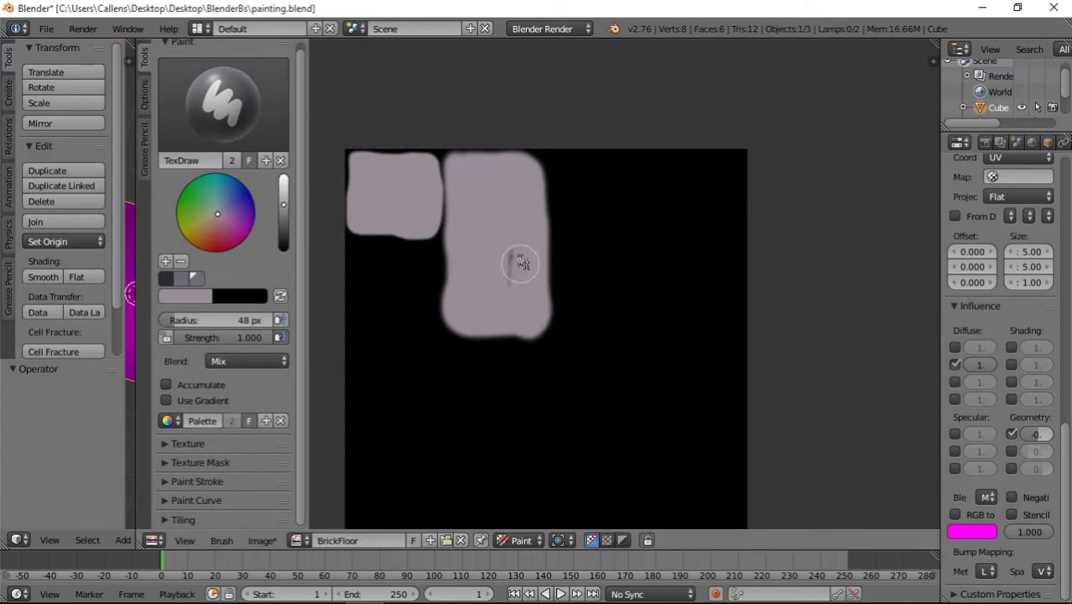
- Paint a stone below the first one that wraps from the image's left edge to its right edge, filling both parts
{"action": "mouse_move", "coordinate": [437, 289]}
{"action": "middle_mouse_down"}
{"action": "mouse_move", "coordinate": [495, 268]}
{"action": "mouse_move", "coordinate": [507, 238]}
{"action": "middle_mouse_up"}
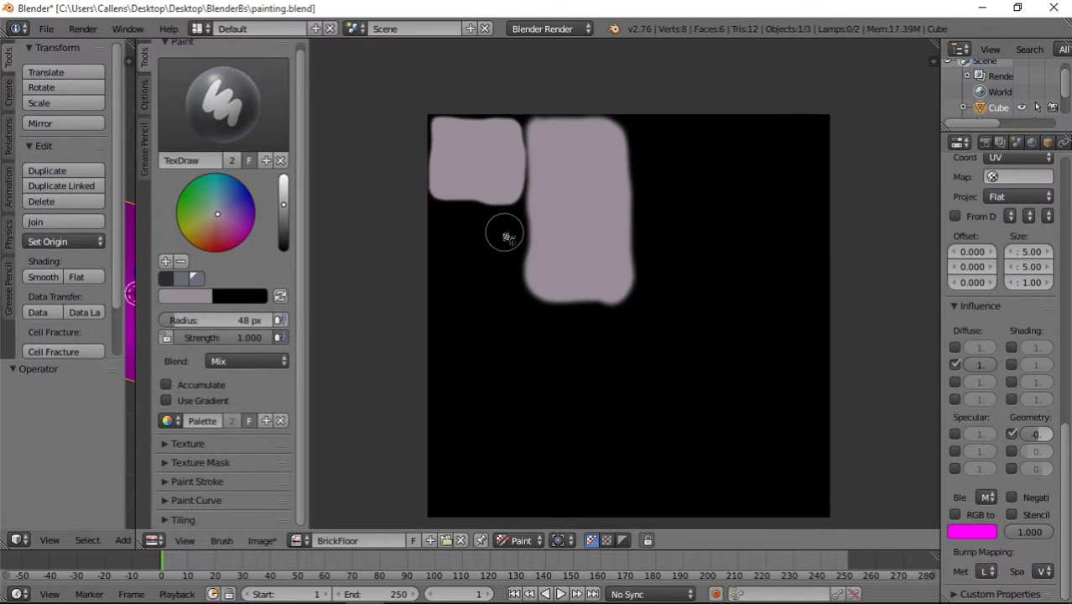
{"action": "mouse_move", "coordinate": [510, 228]}
{"action": "left_mouse_down"}
{"action": "mouse_move", "coordinate": [374, 213]}
{"action": "mouse_move", "coordinate": [374, 286]}
{"action": "mouse_move", "coordinate": [397, 297]}
{"action": "mouse_move", "coordinate": [500, 290]}
{"action": "mouse_move", "coordinate": [509, 247]}
{"action": "mouse_move", "coordinate": [426, 230]}
{"action": "mouse_move", "coordinate": [486, 256]}
{"action": "mouse_move", "coordinate": [428, 281]}
{"action": "mouse_move", "coordinate": [438, 247]}
{"action": "mouse_move", "coordinate": [454, 268]}
{"action": "mouse_move", "coordinate": [486, 259]}
{"action": "mouse_move", "coordinate": [409, 266]}
{"action": "mouse_move", "coordinate": [394, 280]}
{"action": "left_mouse_up"}
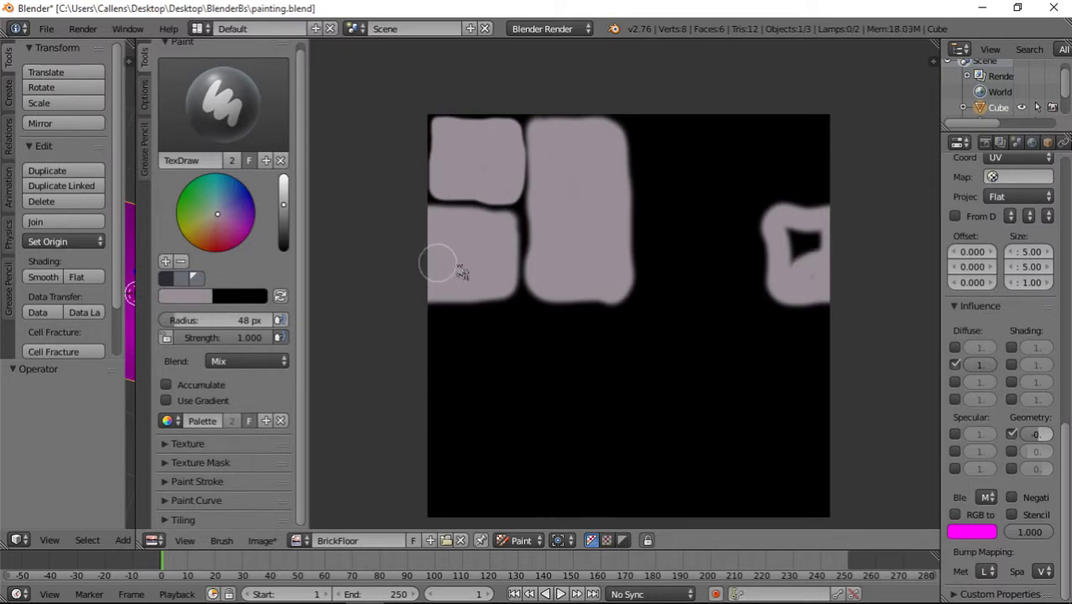
{"action": "left_click", "coordinate": [780, 250]}
{"action": "left_click_drag", "start_coordinate": [812, 284], "coordinate": [820, 241]}
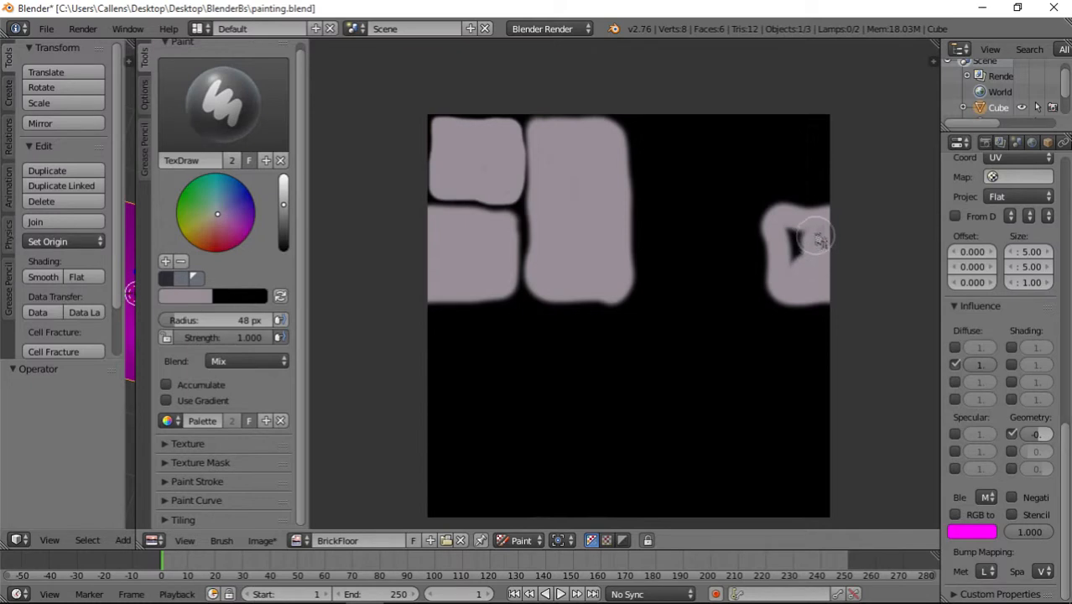
- Paint a rounded stone between the tall stone and the one wrapping over the image's right edge
{"action": "middle_click_drag", "start_coordinate": [497, 344], "coordinate": [488, 282]}
{"action": "mouse_move", "coordinate": [679, 184]}
{"action": "middle_mouse_down"}
{"action": "mouse_move", "coordinate": [627, 256]}
{"action": "mouse_move", "coordinate": [590, 254]}
{"action": "middle_mouse_up"}
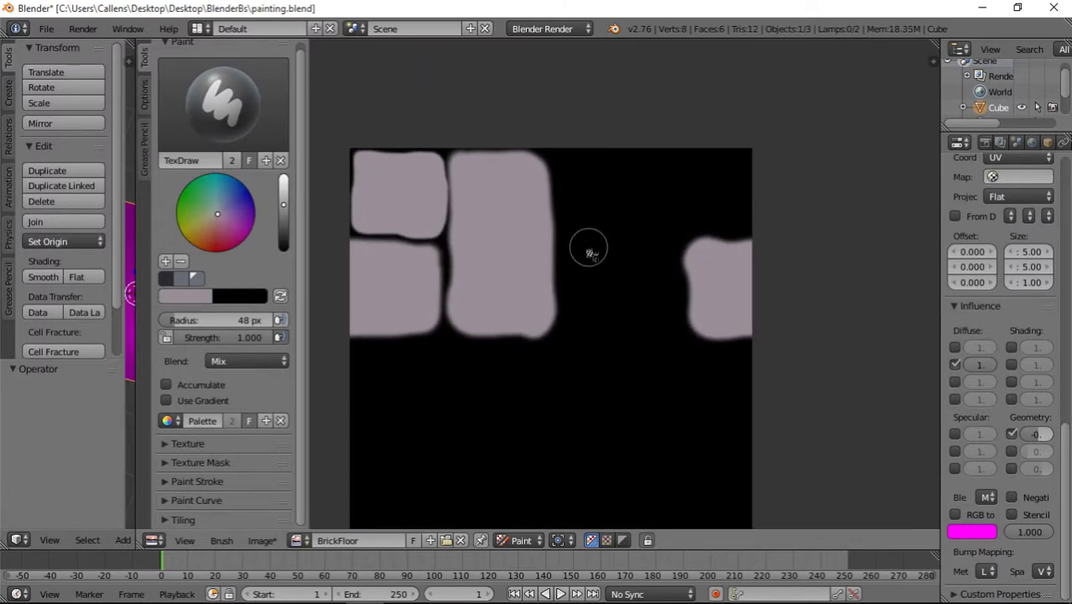
{"action": "mouse_move", "coordinate": [574, 249]}
{"action": "left_mouse_down"}
{"action": "mouse_move", "coordinate": [577, 327]}
{"action": "mouse_move", "coordinate": [660, 328]}
{"action": "mouse_move", "coordinate": [669, 311]}
{"action": "mouse_move", "coordinate": [662, 250]}
{"action": "mouse_move", "coordinate": [587, 252]}
{"action": "mouse_move", "coordinate": [594, 313]}
{"action": "mouse_move", "coordinate": [641, 311]}
{"action": "mouse_move", "coordinate": [640, 263]}
{"action": "mouse_move", "coordinate": [612, 282]}
{"action": "mouse_move", "coordinate": [629, 267]}
{"action": "mouse_move", "coordinate": [639, 292]}
{"action": "left_mouse_up"}
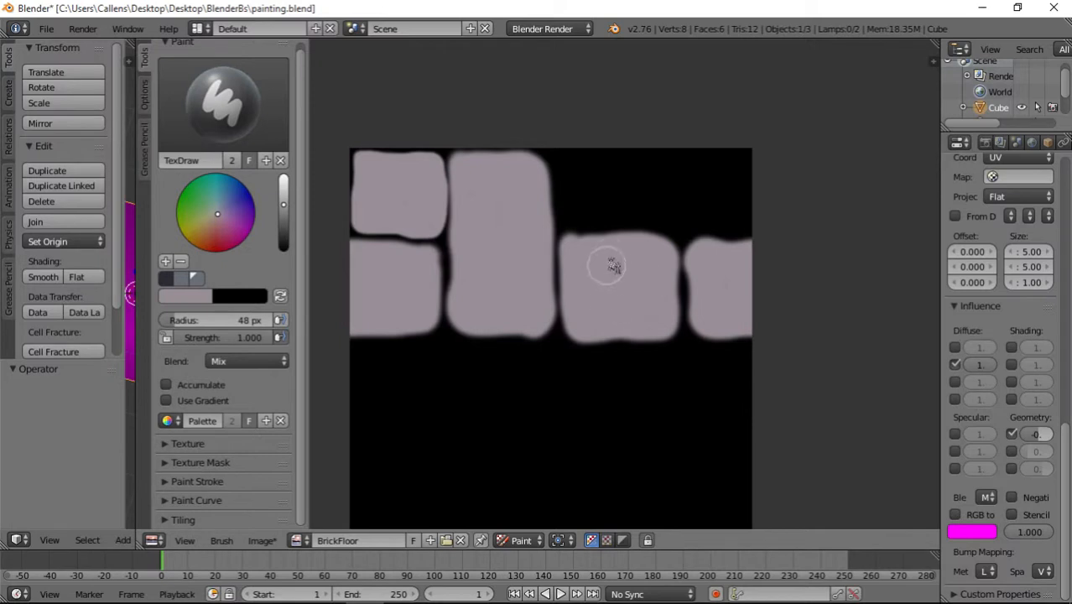
- Paint a stone near the upper-right corner that wraps across the image's top and bottom edges, and fill both parts
{"action": "middle_click_drag", "start_coordinate": [613, 196], "coordinate": [587, 233]}
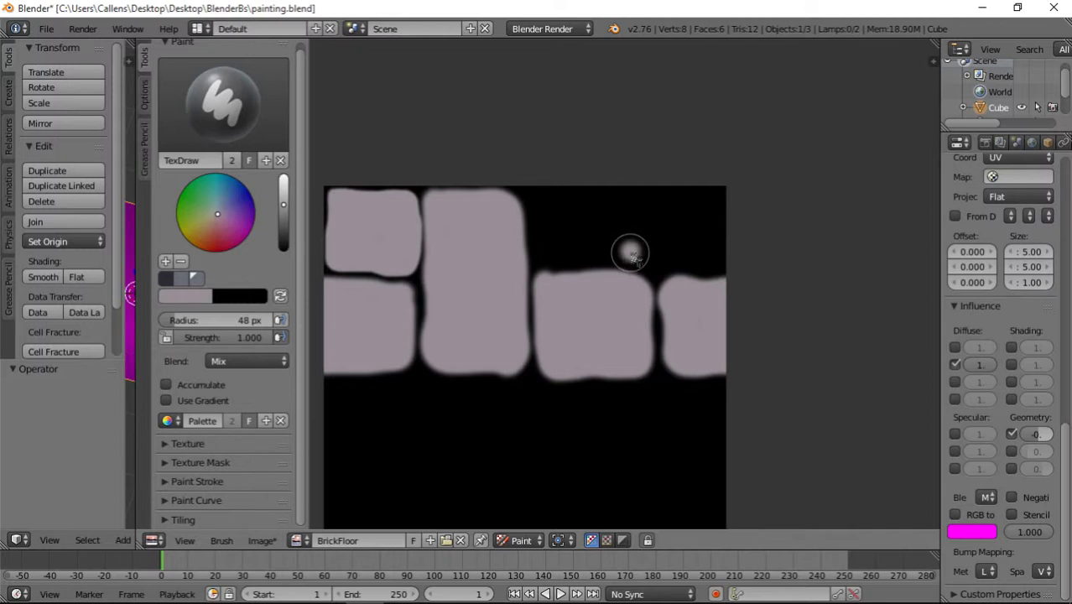
{"action": "mouse_move", "coordinate": [631, 255]}
{"action": "left_mouse_down"}
{"action": "mouse_move", "coordinate": [709, 248]}
{"action": "mouse_move", "coordinate": [707, 196]}
{"action": "left_mouse_up"}
{"action": "middle_click_drag", "start_coordinate": [700, 283], "coordinate": [665, 191]}
{"action": "left_click_drag", "start_coordinate": [676, 124], "coordinate": [675, 96]}
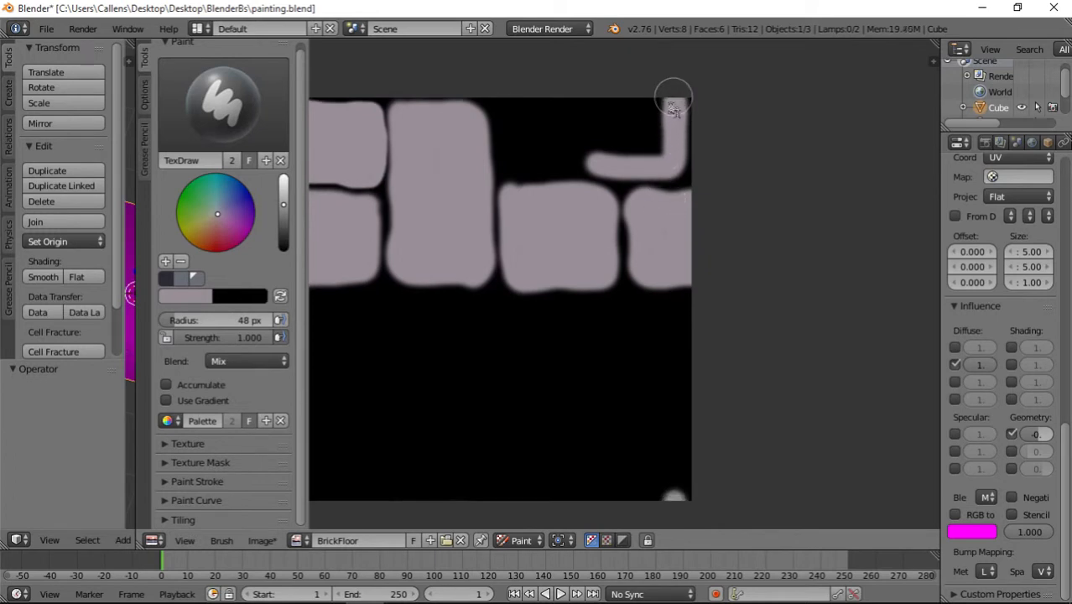
{"action": "mouse_move", "coordinate": [593, 163]}
{"action": "left_mouse_down"}
{"action": "mouse_move", "coordinate": [591, 46]}
{"action": "mouse_move", "coordinate": [663, 40]}
{"action": "mouse_move", "coordinate": [668, 95]}
{"action": "left_mouse_up"}
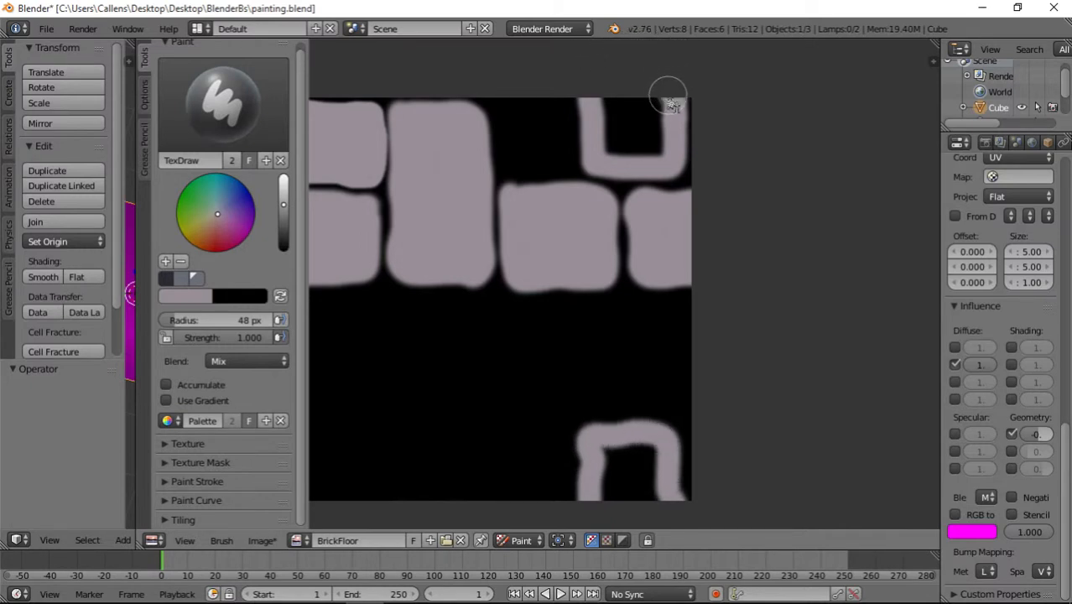
{"action": "middle_click_drag", "start_coordinate": [644, 300], "coordinate": [633, 239]}
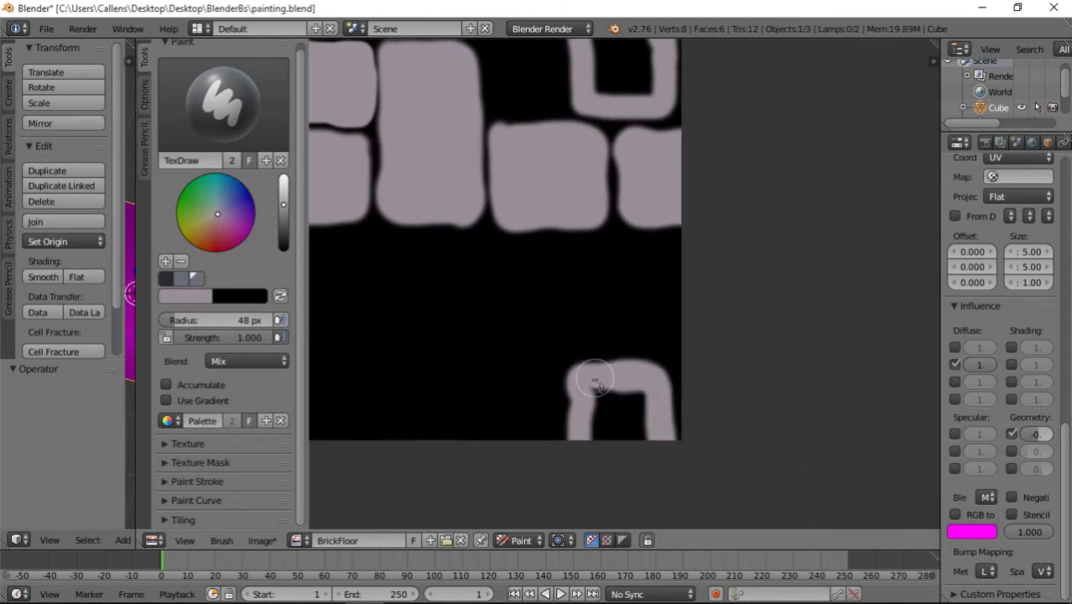
{"action": "mouse_move", "coordinate": [594, 383]}
{"action": "left_mouse_down"}
{"action": "mouse_move", "coordinate": [575, 400]}
{"action": "mouse_move", "coordinate": [575, 440]}
{"action": "mouse_move", "coordinate": [616, 406]}
{"action": "mouse_move", "coordinate": [627, 426]}
{"action": "mouse_move", "coordinate": [635, 400]}
{"action": "left_mouse_up"}
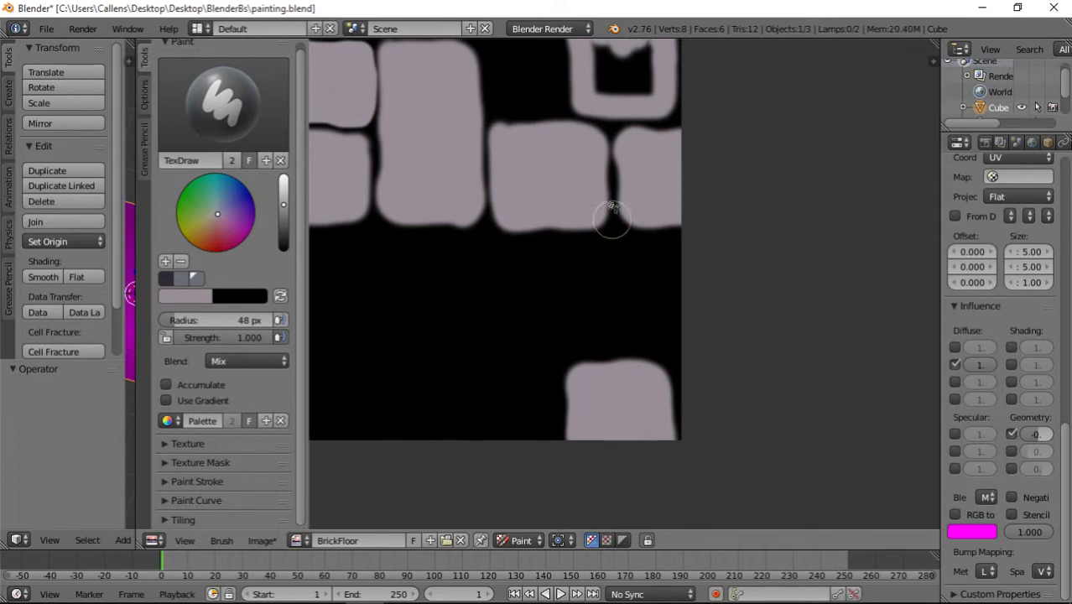
{"action": "middle_click_drag", "start_coordinate": [612, 216], "coordinate": [627, 354]}
{"action": "mouse_move", "coordinate": [627, 354]}
{"action": "left_mouse_down"}
{"action": "mouse_move", "coordinate": [618, 311]}
{"action": "mouse_move", "coordinate": [634, 359]}
{"action": "mouse_move", "coordinate": [671, 350]}
{"action": "mouse_move", "coordinate": [653, 321]}
{"action": "mouse_move", "coordinate": [618, 319]}
{"action": "mouse_move", "coordinate": [651, 341]}
{"action": "mouse_move", "coordinate": [637, 329]}
{"action": "mouse_move", "coordinate": [640, 347]}
{"action": "left_mouse_up"}
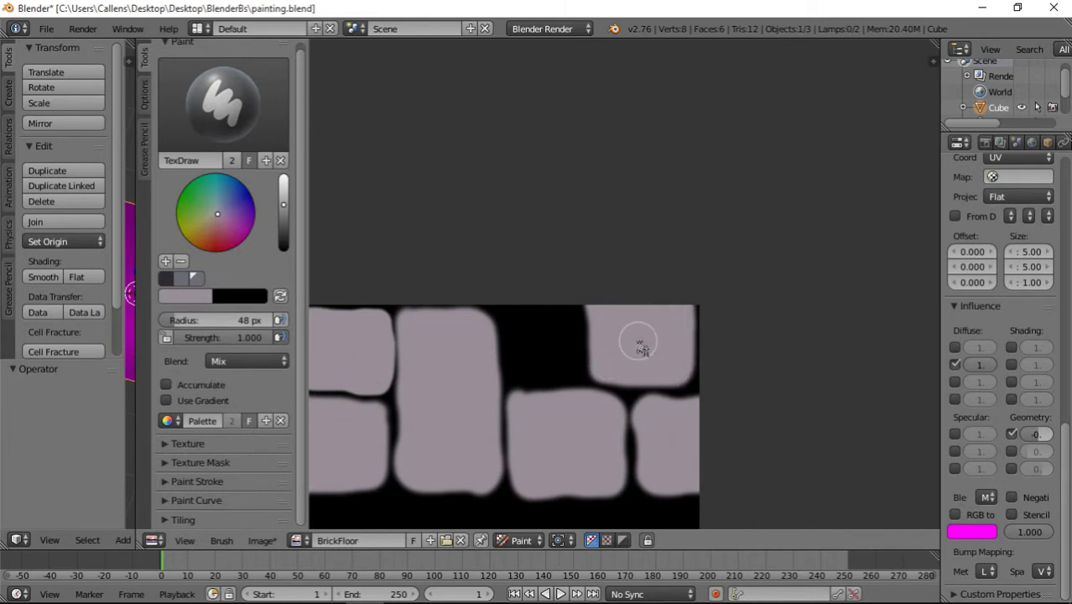
- Fill the remaining gap in the upper row with two small stacked stones, the upper one wrapping over the image's top edge
{"action": "middle_click_drag", "start_coordinate": [581, 396], "coordinate": [563, 299]}
{"action": "middle_click_drag", "start_coordinate": [568, 148], "coordinate": [577, 313]}
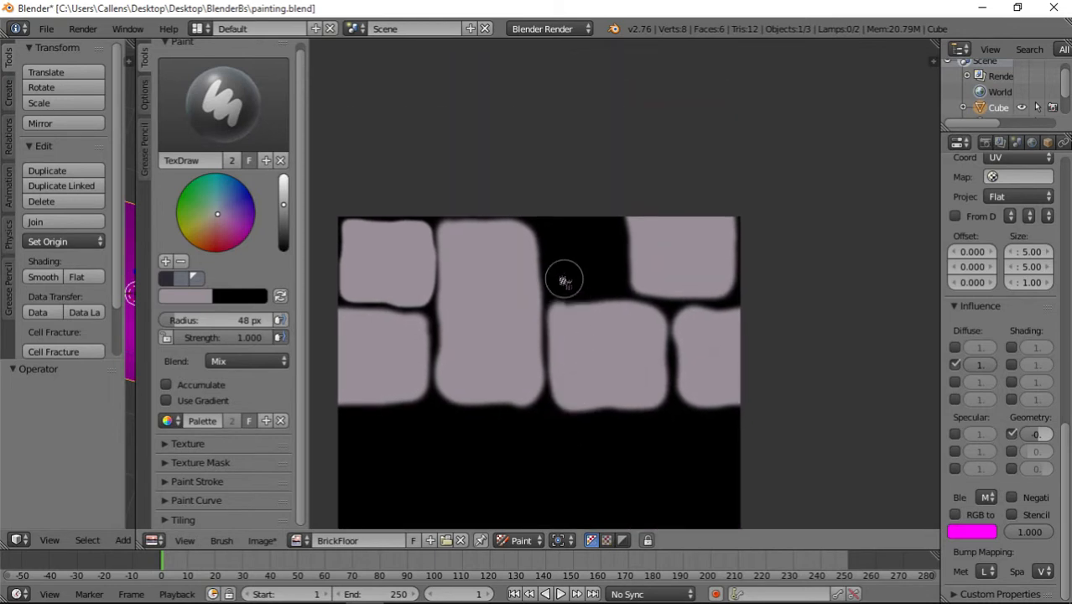
{"action": "mouse_move", "coordinate": [556, 262]}
{"action": "left_mouse_down"}
{"action": "mouse_move", "coordinate": [558, 288]}
{"action": "mouse_move", "coordinate": [617, 289]}
{"action": "mouse_move", "coordinate": [598, 249]}
{"action": "mouse_move", "coordinate": [575, 266]}
{"action": "mouse_move", "coordinate": [585, 282]}
{"action": "left_mouse_up"}
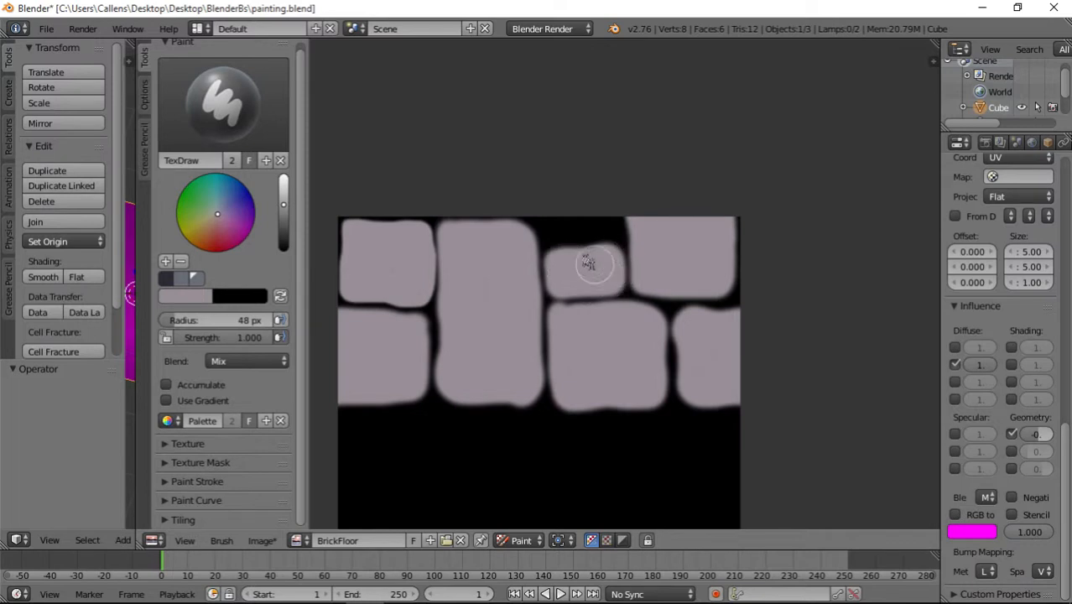
{"action": "left_click_drag", "start_coordinate": [553, 230], "coordinate": [610, 231]}
{"action": "middle_click_drag", "start_coordinate": [592, 315], "coordinate": [595, 301]}
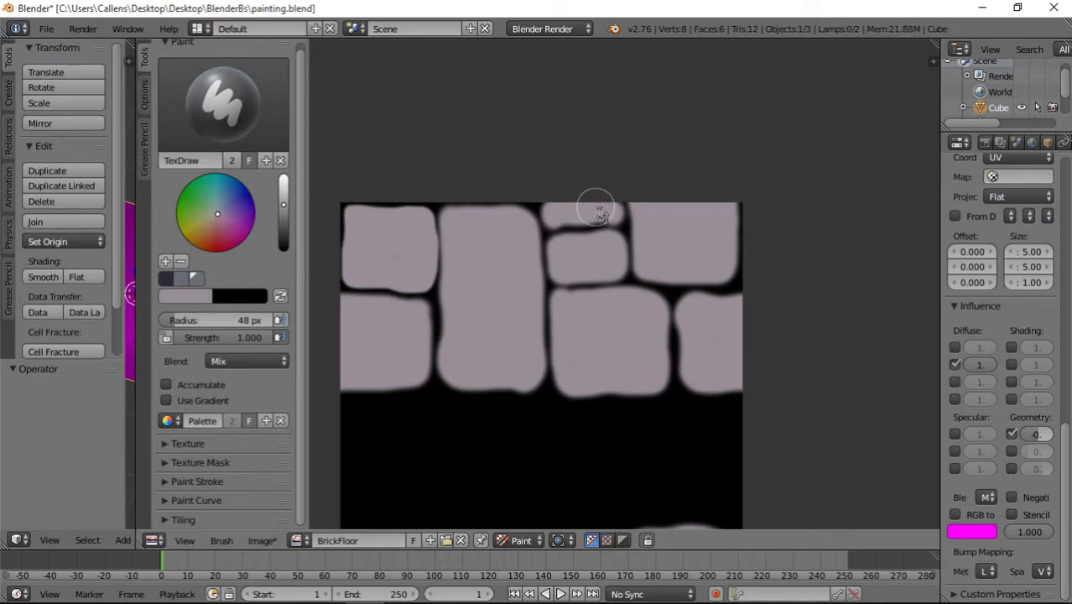
- Paint an upright stone near the image's bottom edge and a wide stone beside it that wraps across the right and left edges
{"action": "mouse_move", "coordinate": [642, 411]}
{"action": "middle_mouse_down"}
{"action": "mouse_move", "coordinate": [618, 331]}
{"action": "mouse_move", "coordinate": [578, 386]}
{"action": "mouse_move", "coordinate": [586, 364]}
{"action": "middle_mouse_up"}
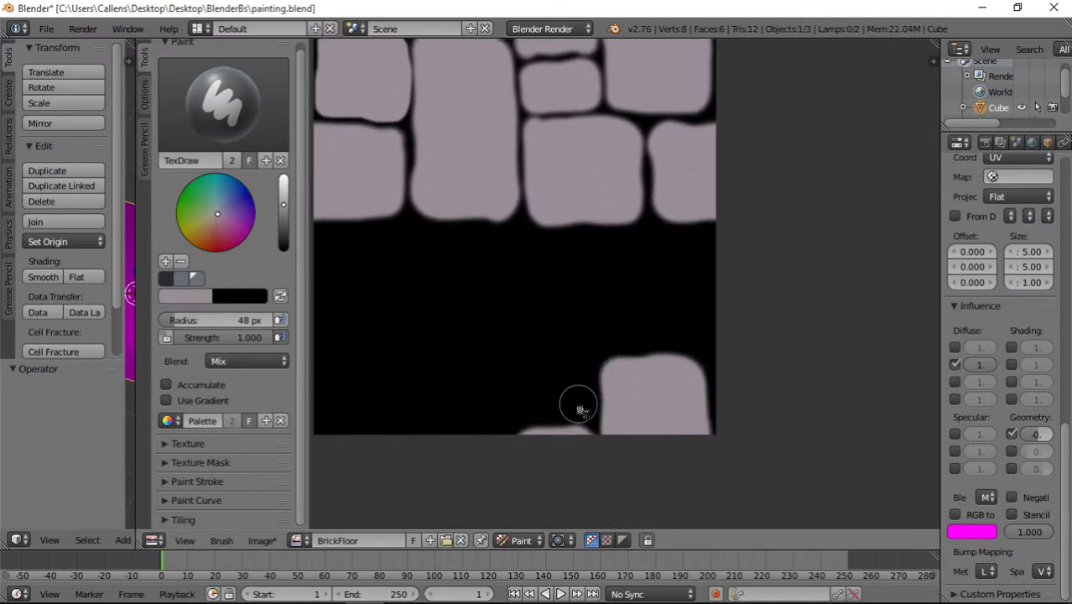
{"action": "mouse_move", "coordinate": [577, 408]}
{"action": "left_mouse_down"}
{"action": "mouse_move", "coordinate": [530, 402]}
{"action": "mouse_move", "coordinate": [532, 303]}
{"action": "mouse_move", "coordinate": [552, 295]}
{"action": "mouse_move", "coordinate": [579, 304]}
{"action": "mouse_move", "coordinate": [582, 406]}
{"action": "mouse_move", "coordinate": [553, 372]}
{"action": "mouse_move", "coordinate": [549, 311]}
{"action": "mouse_move", "coordinate": [564, 381]}
{"action": "left_mouse_up"}
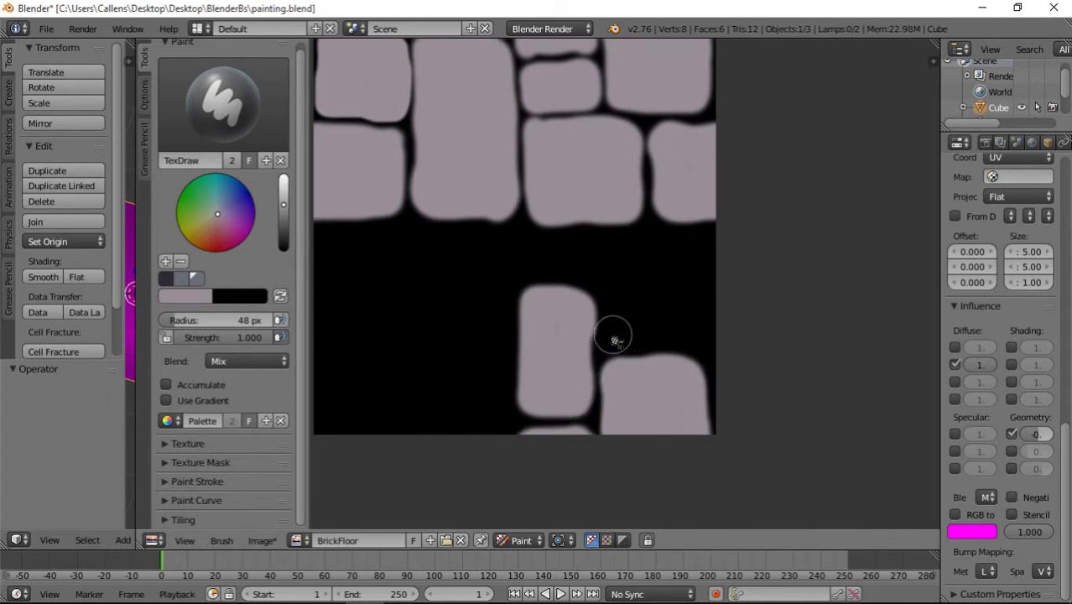
{"action": "mouse_move", "coordinate": [614, 344]}
{"action": "left_mouse_down"}
{"action": "mouse_move", "coordinate": [753, 338]}
{"action": "mouse_move", "coordinate": [778, 328]}
{"action": "mouse_move", "coordinate": [781, 312]}
{"action": "mouse_move", "coordinate": [771, 292]}
{"action": "mouse_move", "coordinate": [606, 299]}
{"action": "mouse_move", "coordinate": [615, 334]}
{"action": "mouse_move", "coordinate": [642, 312]}
{"action": "mouse_move", "coordinate": [730, 317]}
{"action": "left_mouse_up"}
{"action": "key", "text": "ctrl+z"}
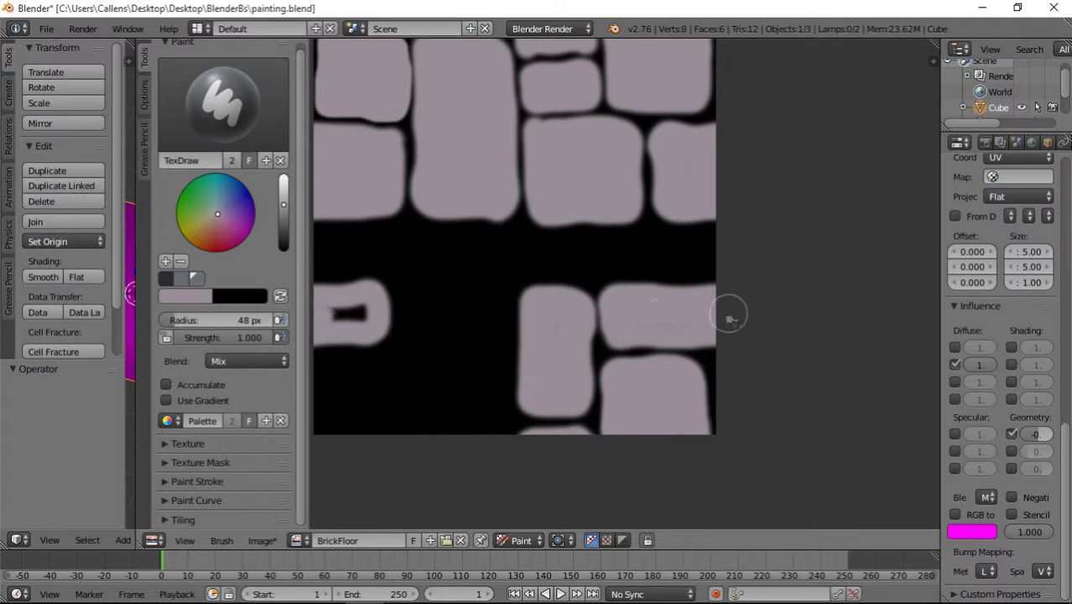
{"action": "left_click_drag", "start_coordinate": [617, 317], "coordinate": [631, 315]}
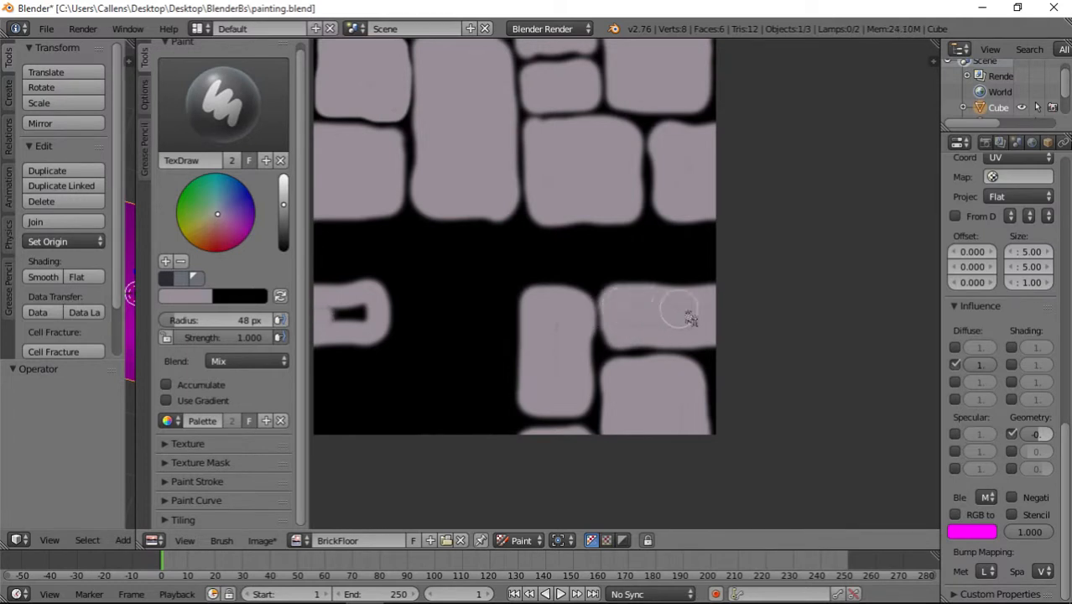
{"action": "left_click_drag", "start_coordinate": [340, 334], "coordinate": [360, 328]}
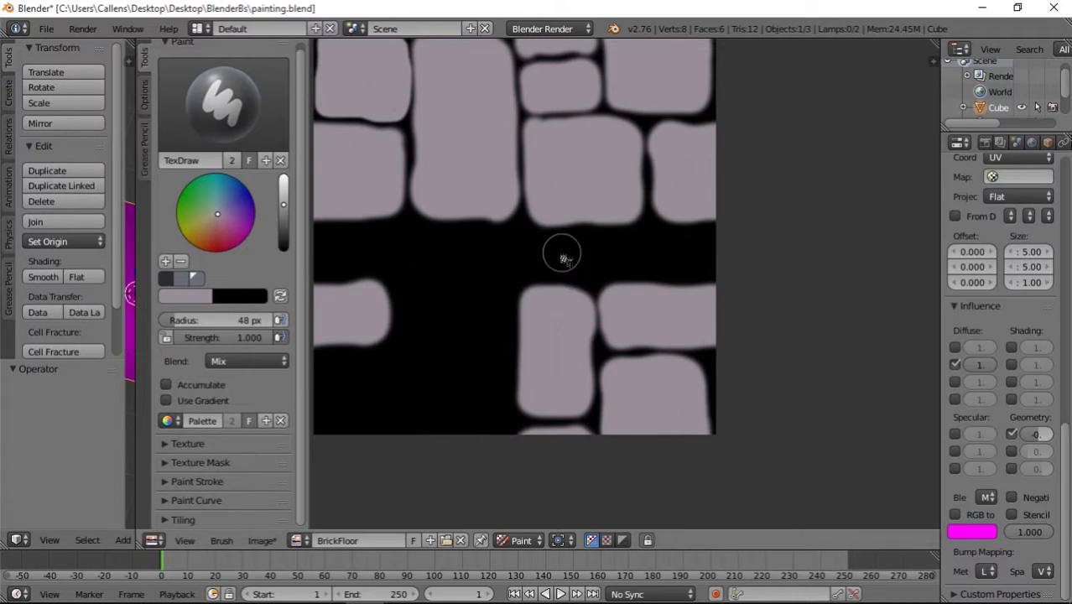
- Paint a wide stone and small stones in the black band below the upper stones, wrapping one across the image's side edges
{"action": "middle_click_drag", "start_coordinate": [631, 255], "coordinate": [606, 375]}
{"action": "scroll", "coordinate": [577, 370], "scroll_direction": "up", "scroll_amount": 1}
{"action": "middle_click_drag", "start_coordinate": [584, 334], "coordinate": [681, 268]}
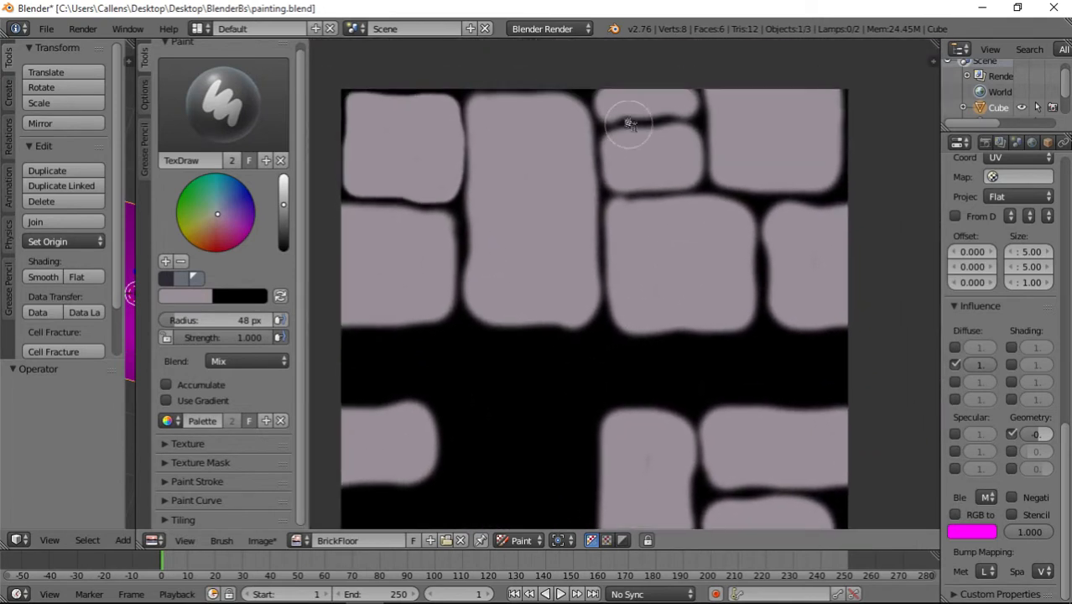
{"action": "middle_click_drag", "start_coordinate": [671, 354], "coordinate": [604, 226]}
{"action": "mouse_move", "coordinate": [766, 230]}
{"action": "left_mouse_down"}
{"action": "mouse_move", "coordinate": [753, 265]}
{"action": "mouse_move", "coordinate": [761, 233]}
{"action": "mouse_move", "coordinate": [710, 221]}
{"action": "mouse_move", "coordinate": [569, 222]}
{"action": "mouse_move", "coordinate": [548, 247]}
{"action": "mouse_move", "coordinate": [566, 269]}
{"action": "mouse_move", "coordinate": [703, 268]}
{"action": "mouse_move", "coordinate": [713, 242]}
{"action": "mouse_move", "coordinate": [573, 248]}
{"action": "mouse_move", "coordinate": [712, 250]}
{"action": "left_mouse_up"}
{"action": "middle_click_drag", "start_coordinate": [495, 283], "coordinate": [652, 265]}
{"action": "mouse_move", "coordinate": [462, 206]}
{"action": "left_mouse_down"}
{"action": "mouse_move", "coordinate": [463, 240]}
{"action": "mouse_move", "coordinate": [524, 228]}
{"action": "mouse_move", "coordinate": [511, 198]}
{"action": "mouse_move", "coordinate": [475, 218]}
{"action": "mouse_move", "coordinate": [503, 220]}
{"action": "left_mouse_up"}
{"action": "scroll", "coordinate": [521, 272], "scroll_direction": "down", "scroll_amount": 3}
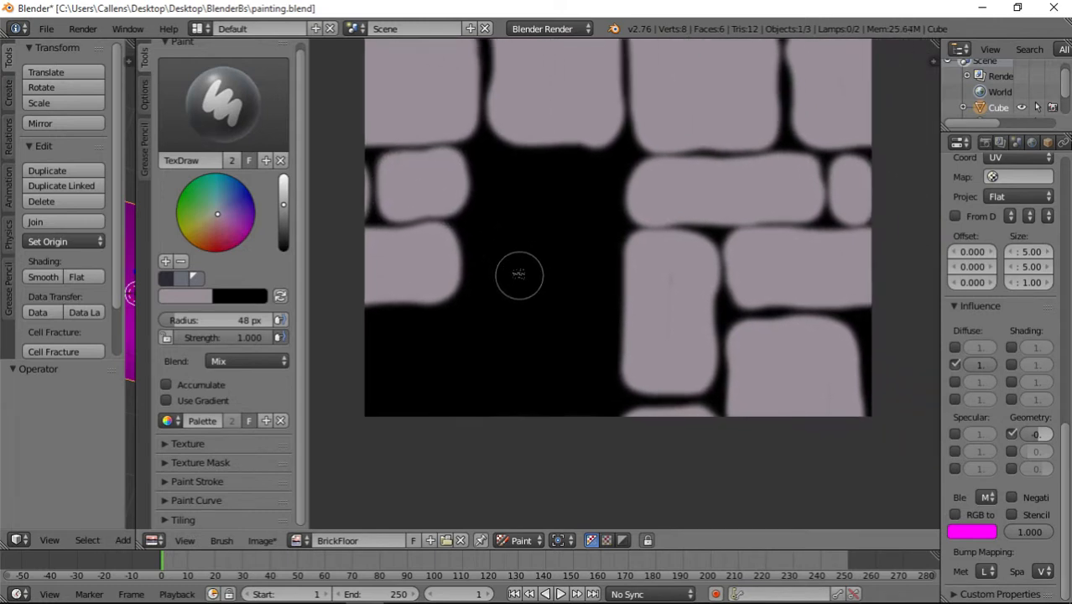
- Paint and fill a large squarish stone in the black gap between the small side stones and the wide middle stone
{"action": "scroll", "coordinate": [534, 304], "scroll_direction": "down", "scroll_amount": 3}
{"action": "scroll", "coordinate": [587, 295], "scroll_direction": "up", "scroll_amount": 5}
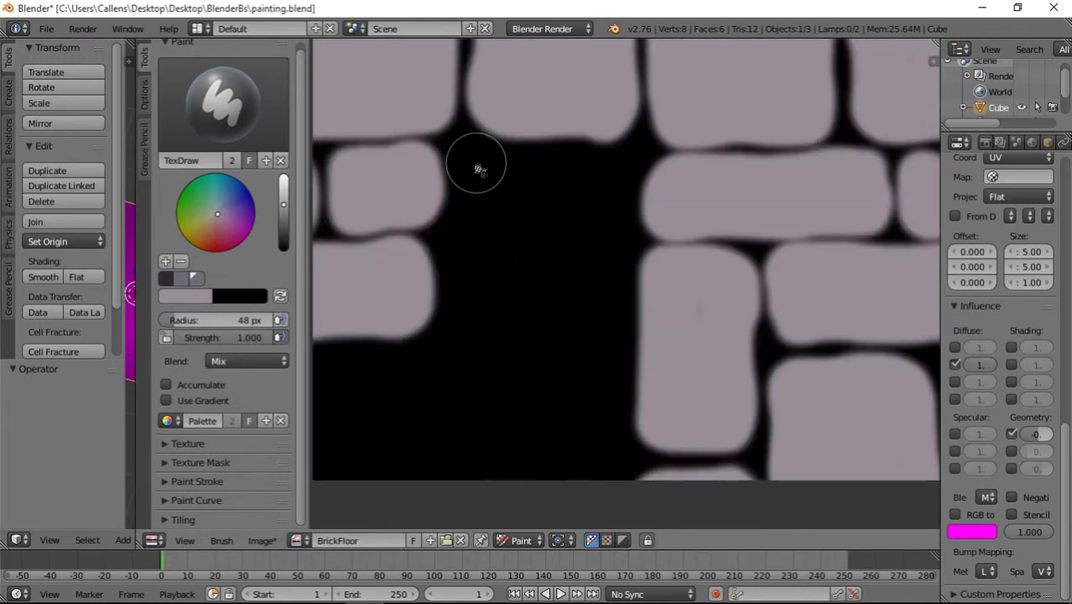
{"action": "mouse_move", "coordinate": [476, 156]}
{"action": "left_mouse_down"}
{"action": "mouse_move", "coordinate": [476, 311]}
{"action": "mouse_move", "coordinate": [514, 330]}
{"action": "mouse_move", "coordinate": [568, 334]}
{"action": "mouse_move", "coordinate": [615, 318]}
{"action": "mouse_move", "coordinate": [610, 174]}
{"action": "mouse_move", "coordinate": [497, 161]}
{"action": "mouse_move", "coordinate": [499, 312]}
{"action": "mouse_move", "coordinate": [590, 303]}
{"action": "mouse_move", "coordinate": [588, 201]}
{"action": "mouse_move", "coordinate": [521, 196]}
{"action": "mouse_move", "coordinate": [555, 275]}
{"action": "mouse_move", "coordinate": [548, 220]}
{"action": "left_mouse_up"}
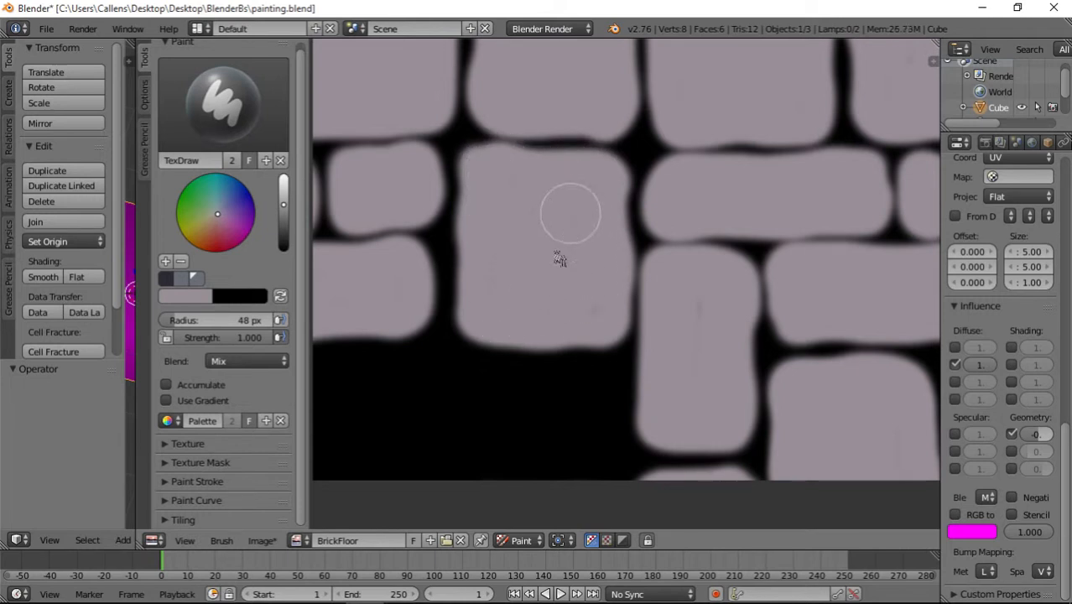
- Fill the remaining black area along the image's bottom edge with a stone in the lower-left corner and a wide stone beside it
{"action": "middle_click_drag", "start_coordinate": [562, 252], "coordinate": [658, 168]}
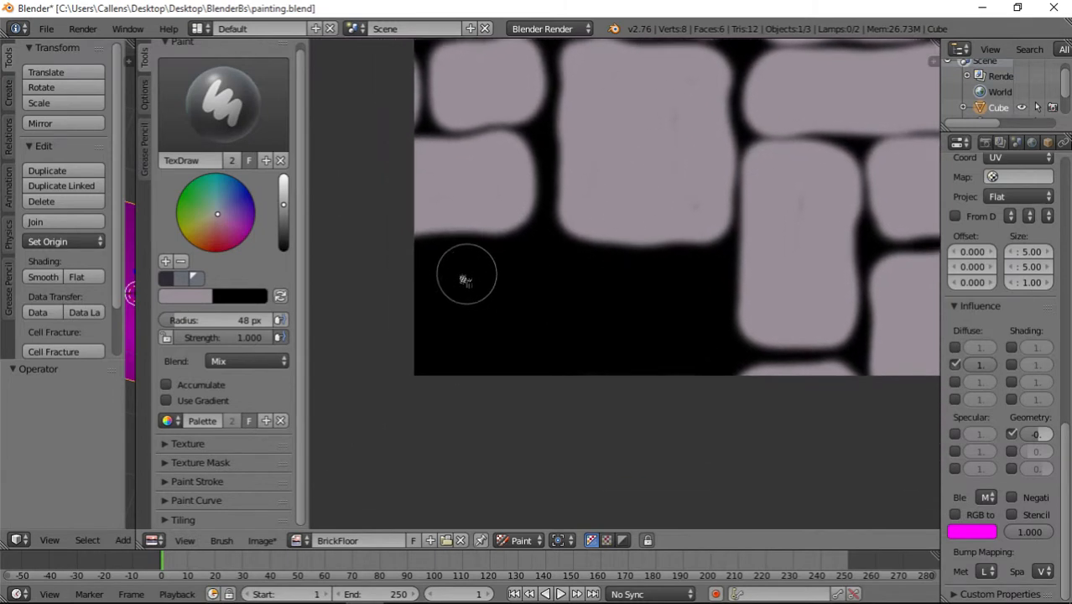
{"action": "mouse_move", "coordinate": [429, 266]}
{"action": "left_mouse_down"}
{"action": "mouse_move", "coordinate": [499, 265]}
{"action": "mouse_move", "coordinate": [518, 318]}
{"action": "mouse_move", "coordinate": [518, 352]}
{"action": "mouse_move", "coordinate": [503, 361]}
{"action": "mouse_move", "coordinate": [436, 354]}
{"action": "mouse_move", "coordinate": [438, 283]}
{"action": "mouse_move", "coordinate": [445, 306]}
{"action": "mouse_move", "coordinate": [481, 323]}
{"action": "mouse_move", "coordinate": [464, 293]}
{"action": "mouse_move", "coordinate": [483, 305]}
{"action": "left_mouse_up"}
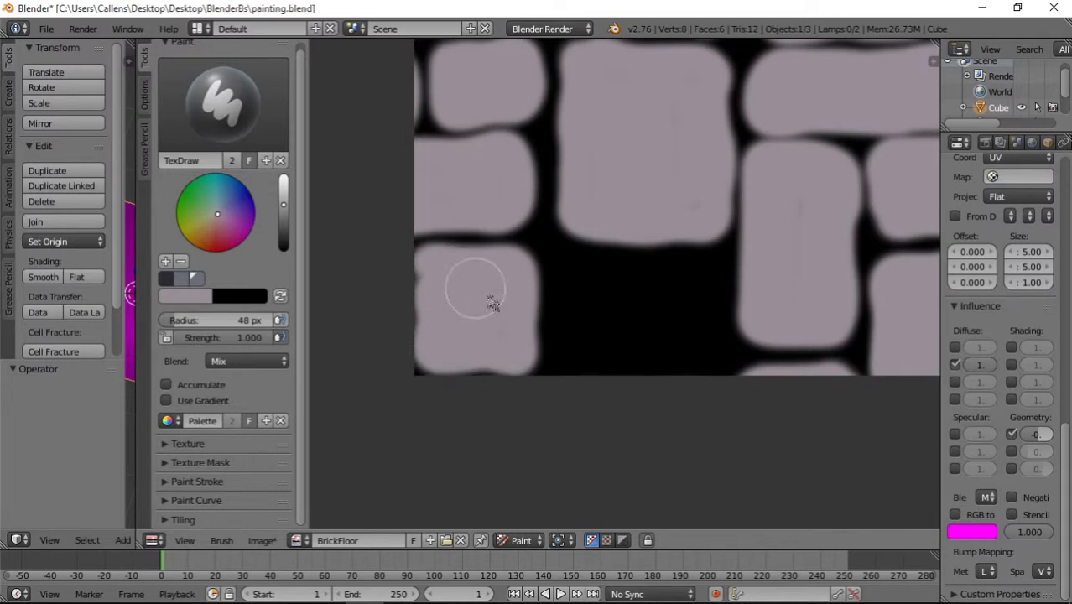
{"action": "mouse_move", "coordinate": [562, 317]}
{"action": "left_mouse_down"}
{"action": "mouse_move", "coordinate": [567, 270]}
{"action": "mouse_move", "coordinate": [565, 354]}
{"action": "mouse_move", "coordinate": [647, 360]}
{"action": "mouse_move", "coordinate": [709, 350]}
{"action": "mouse_move", "coordinate": [703, 277]}
{"action": "mouse_move", "coordinate": [581, 270]}
{"action": "mouse_move", "coordinate": [582, 328]}
{"action": "mouse_move", "coordinate": [693, 342]}
{"action": "mouse_move", "coordinate": [674, 309]}
{"action": "mouse_move", "coordinate": [598, 300]}
{"action": "mouse_move", "coordinate": [629, 312]}
{"action": "mouse_move", "coordinate": [658, 292]}
{"action": "left_mouse_up"}
{"action": "scroll", "coordinate": [720, 300], "scroll_direction": "down", "scroll_amount": 1}
{"action": "scroll", "coordinate": [722, 293], "scroll_direction": "down", "scroll_amount": 2}
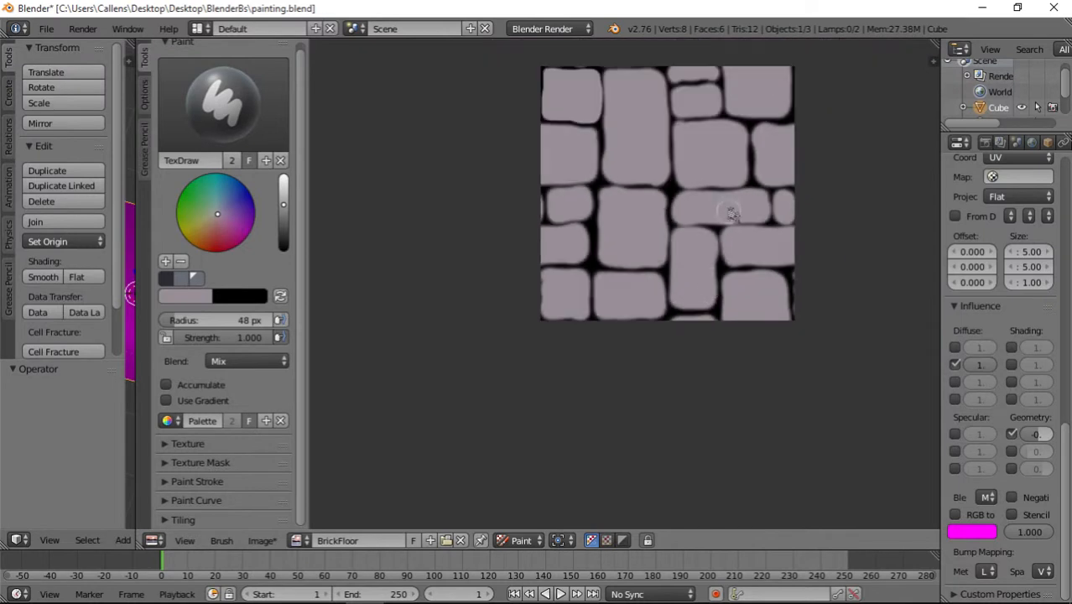
- Darken the brush colour slightly, lower its strength to 0.171, and shade the stones with soft darker patches
{"action": "middle_click_drag", "start_coordinate": [722, 219], "coordinate": [649, 314]}
{"action": "scroll", "coordinate": [641, 317], "scroll_direction": "up", "scroll_amount": 1}
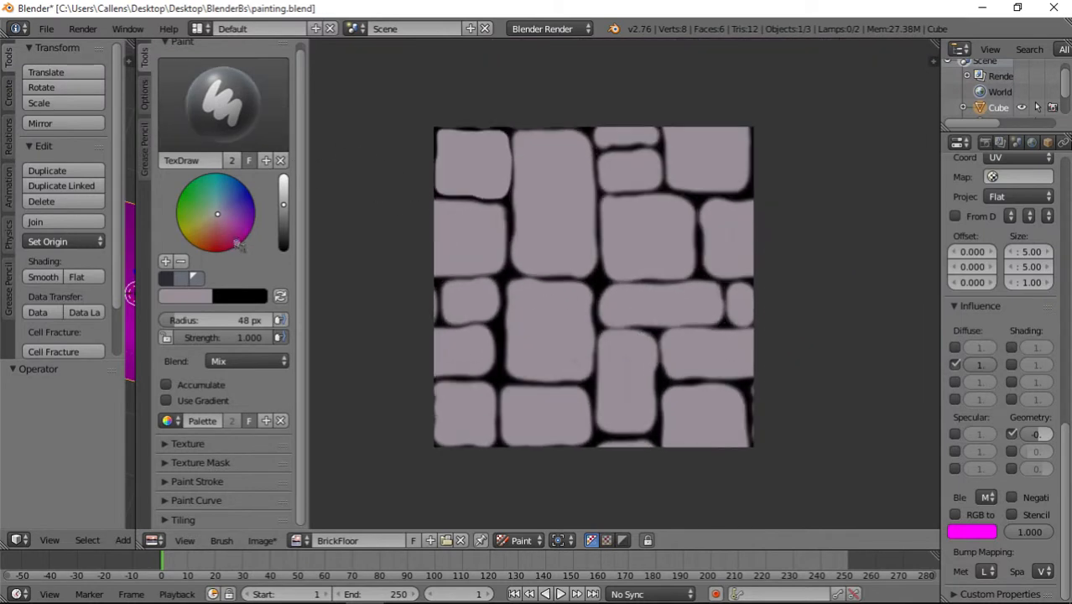
{"action": "left_click", "coordinate": [284, 215]}
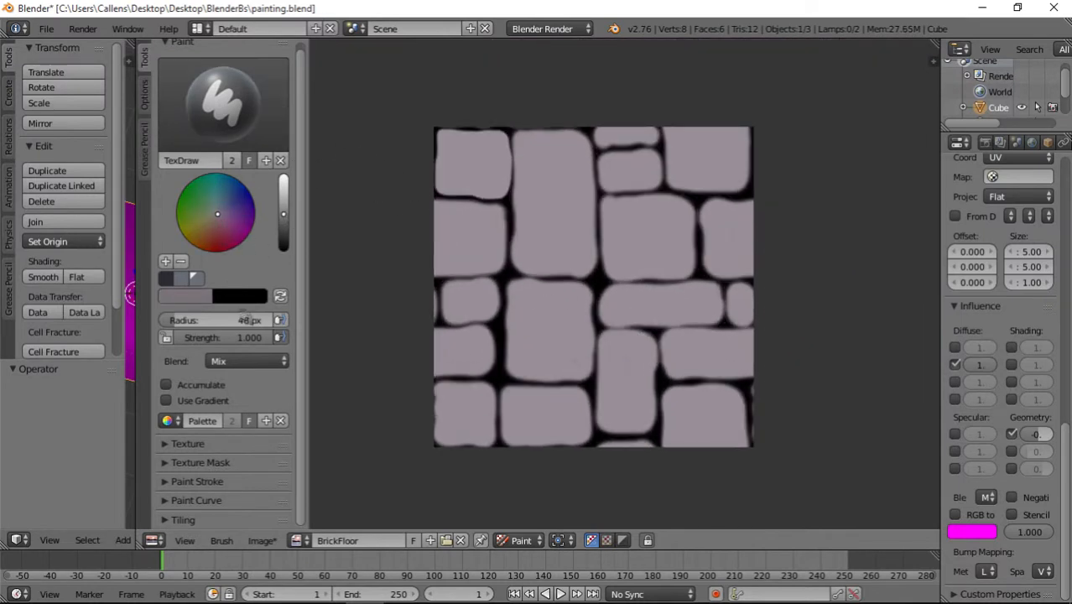
{"action": "mouse_move", "coordinate": [247, 337]}
{"action": "left_mouse_down"}
{"action": "mouse_move", "coordinate": [195, 337]}
{"action": "mouse_move", "coordinate": [232, 337]}
{"action": "left_mouse_up"}
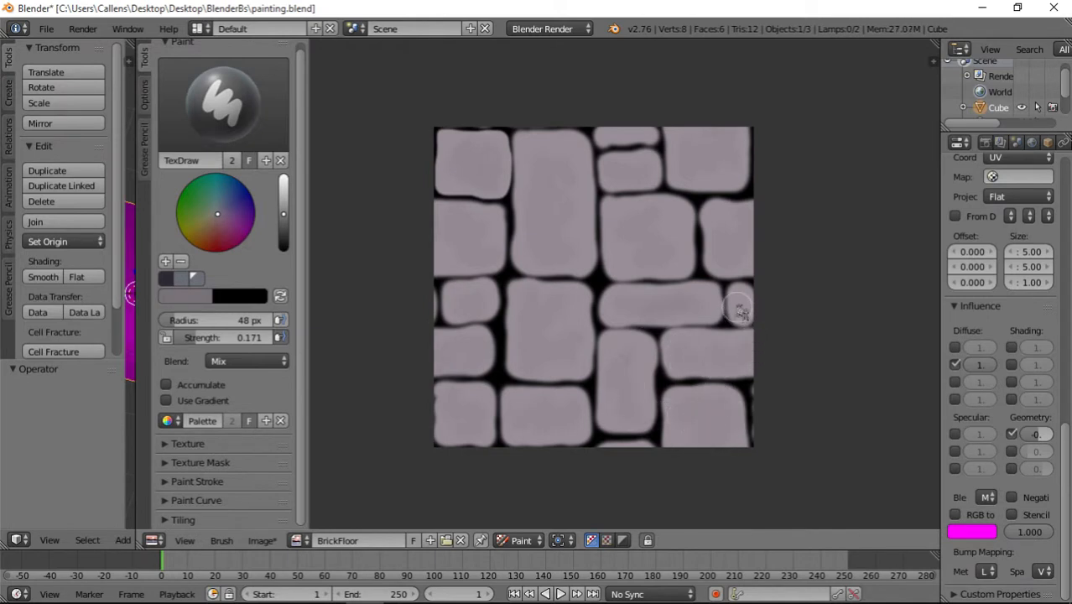
- Tint the stones with faint muted green patches and layer soft ochre-brown patches over them
{"action": "left_click_drag", "start_coordinate": [283, 213], "coordinate": [285, 217]}
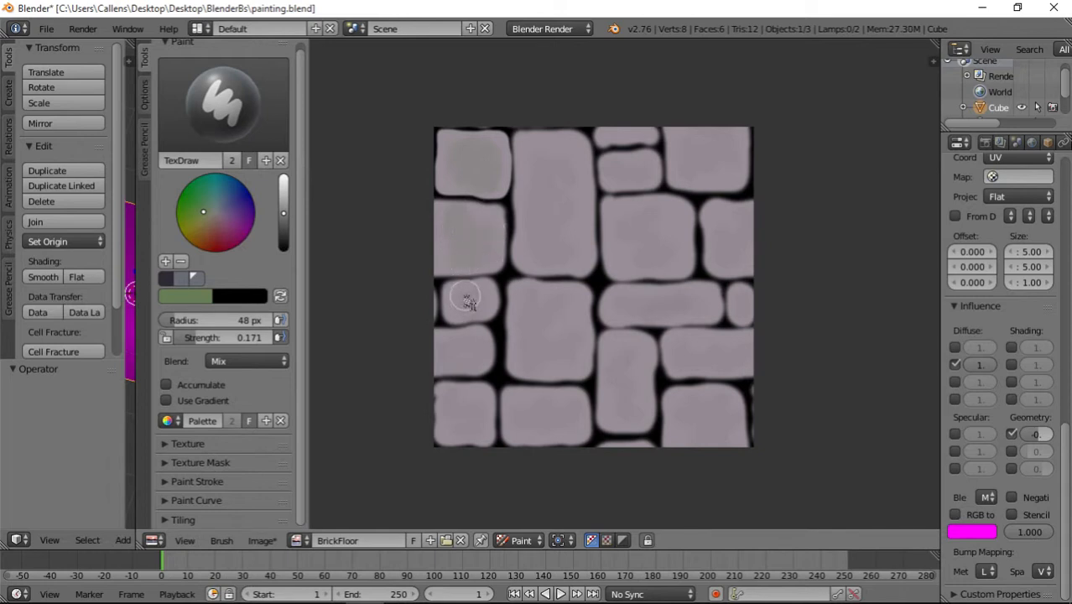
{"action": "left_click_drag", "start_coordinate": [472, 322], "coordinate": [487, 356]}
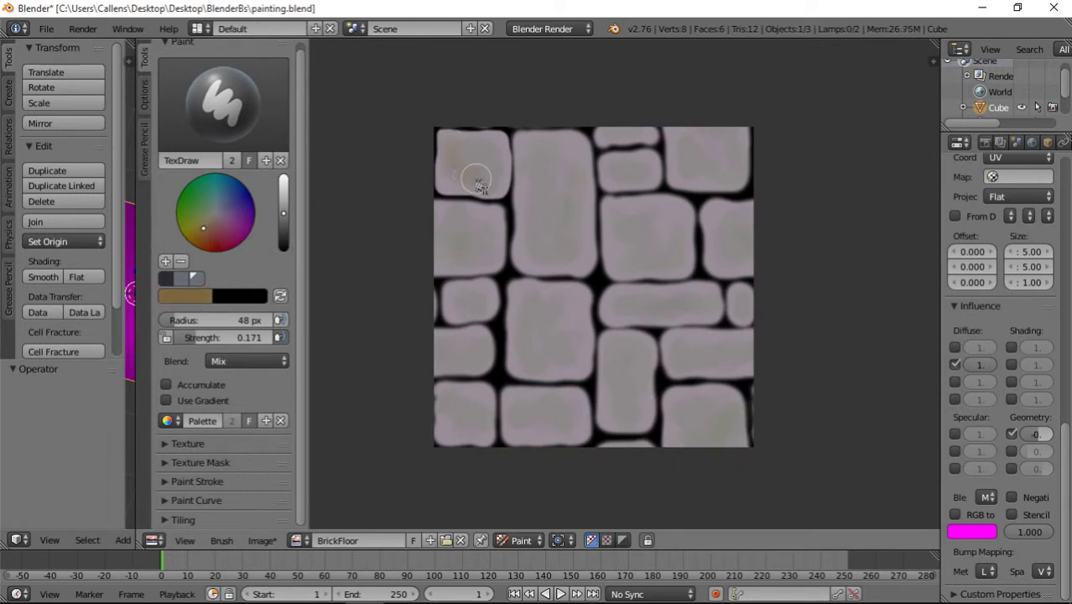
{"action": "mouse_move", "coordinate": [481, 218]}
{"action": "left_mouse_down"}
{"action": "mouse_move", "coordinate": [474, 239]}
{"action": "mouse_move", "coordinate": [522, 216]}
{"action": "mouse_move", "coordinate": [564, 269]}
{"action": "mouse_move", "coordinate": [586, 262]}
{"action": "left_mouse_up"}
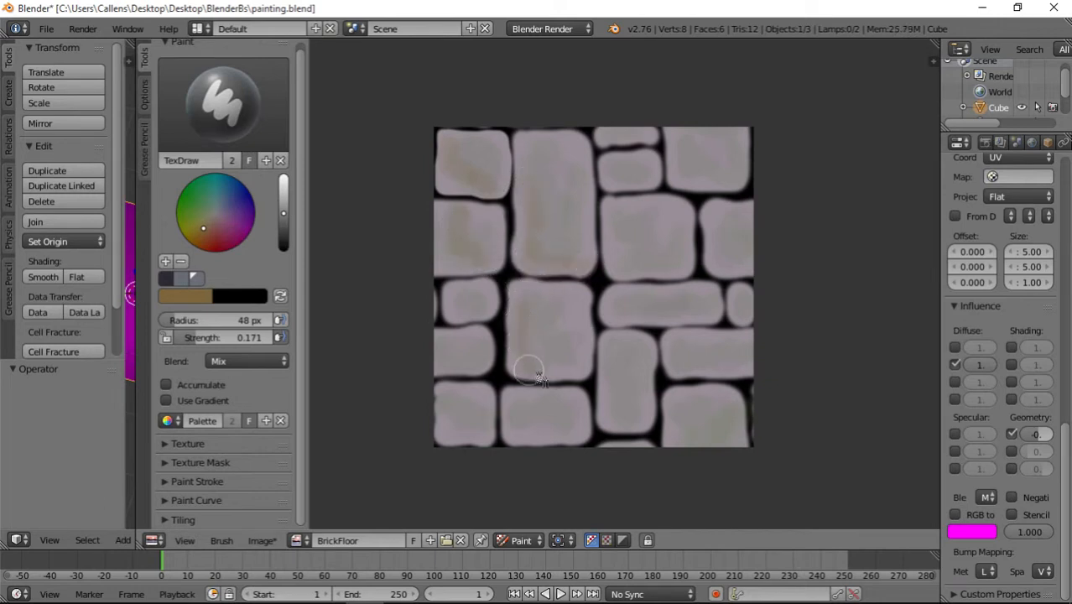
{"action": "left_click_drag", "start_coordinate": [529, 370], "coordinate": [581, 362]}
{"action": "mouse_move", "coordinate": [468, 404]}
{"action": "left_mouse_down"}
{"action": "mouse_move", "coordinate": [445, 416]}
{"action": "mouse_move", "coordinate": [473, 409]}
{"action": "left_mouse_up"}
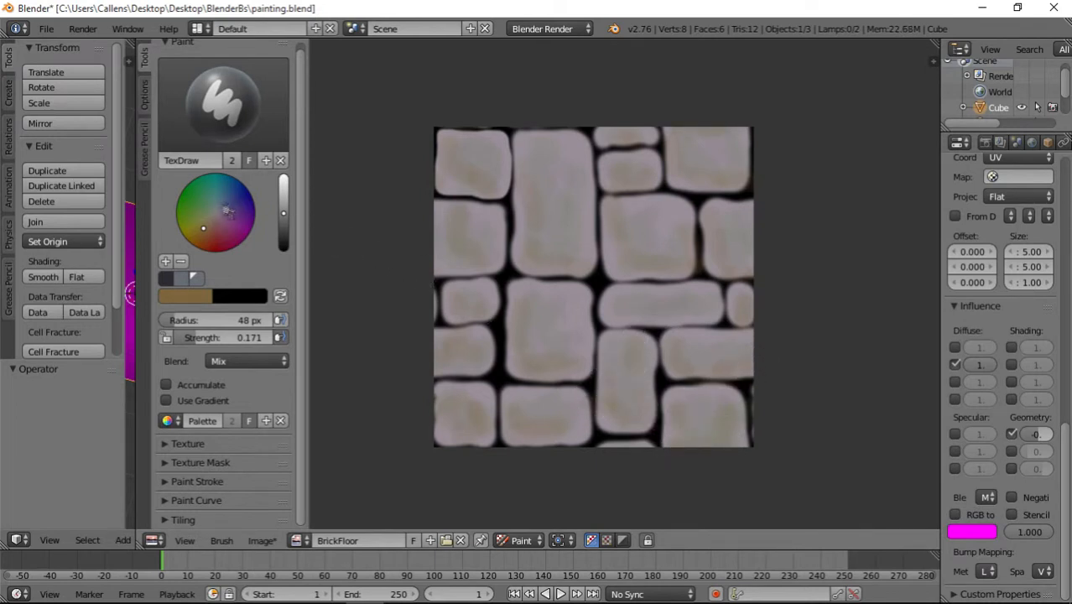
- Choose a lighter greyish blue and add soft blue patches to stones across the whole texture
{"action": "left_click_drag", "start_coordinate": [283, 212], "coordinate": [284, 198]}
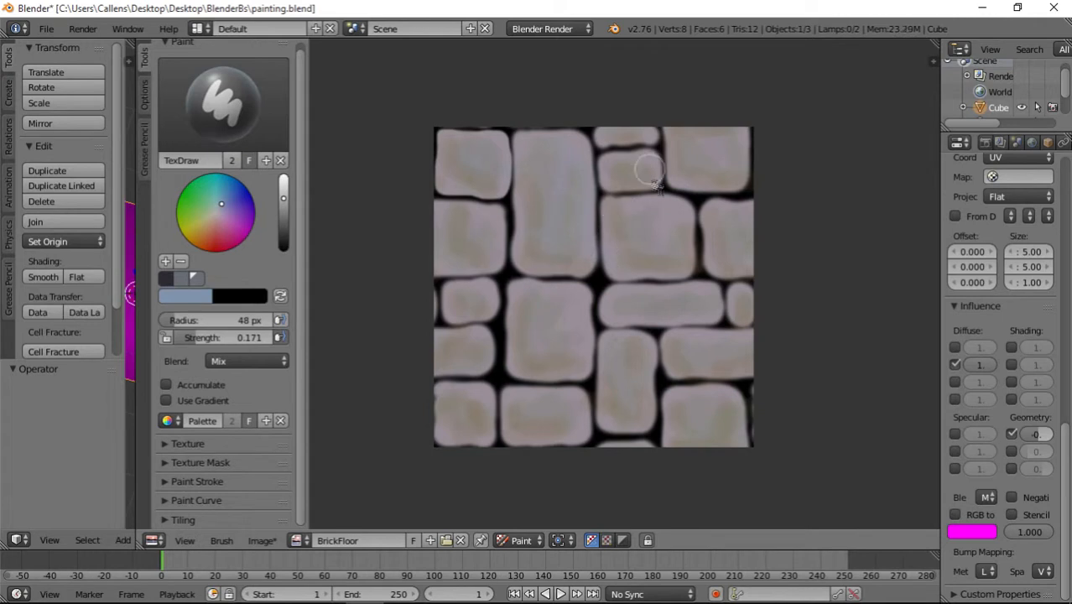
{"action": "left_click_drag", "start_coordinate": [633, 207], "coordinate": [670, 240]}
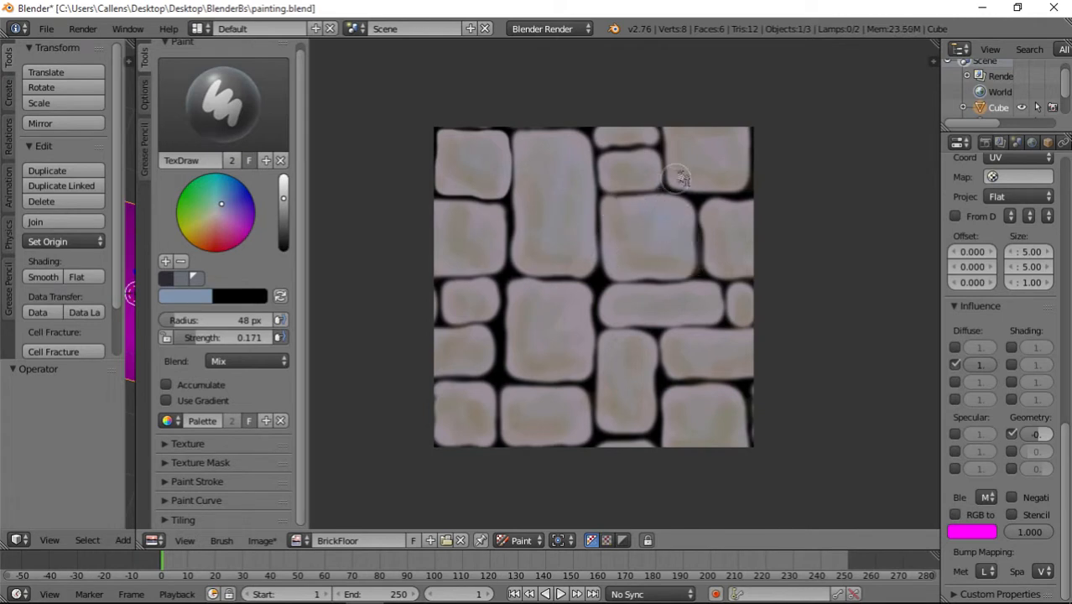
{"action": "mouse_move", "coordinate": [681, 173]}
{"action": "left_mouse_down"}
{"action": "mouse_move", "coordinate": [736, 158]}
{"action": "mouse_move", "coordinate": [739, 227]}
{"action": "left_mouse_up"}
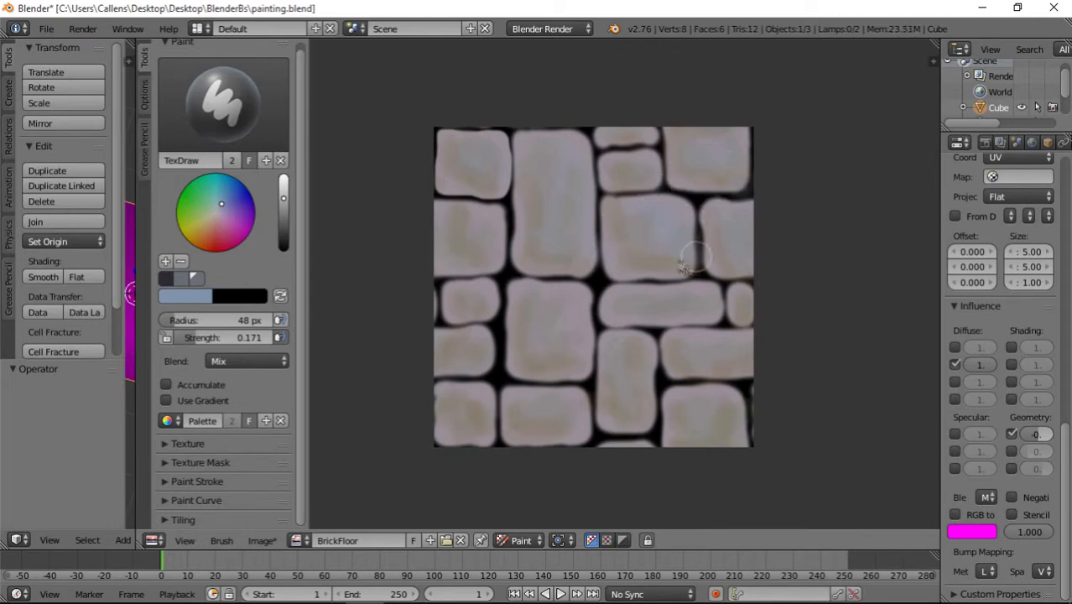
{"action": "mouse_move", "coordinate": [638, 312]}
{"action": "left_mouse_down"}
{"action": "mouse_move", "coordinate": [710, 294]}
{"action": "mouse_move", "coordinate": [558, 315]}
{"action": "left_mouse_up"}
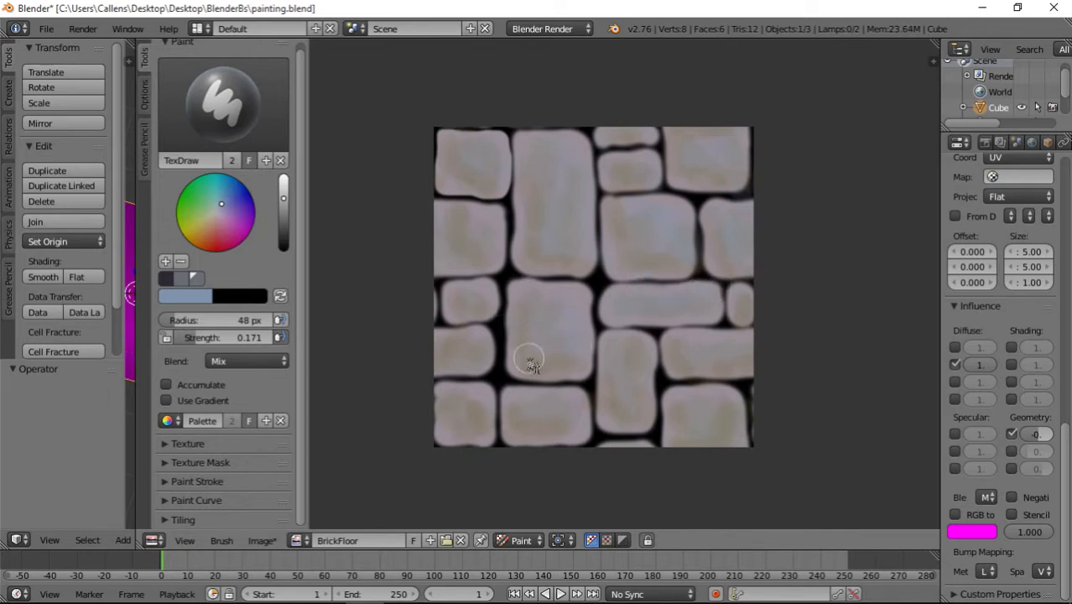
{"action": "mouse_move", "coordinate": [480, 297]}
{"action": "left_mouse_down"}
{"action": "mouse_move", "coordinate": [468, 294]}
{"action": "mouse_move", "coordinate": [481, 298]}
{"action": "left_mouse_up"}
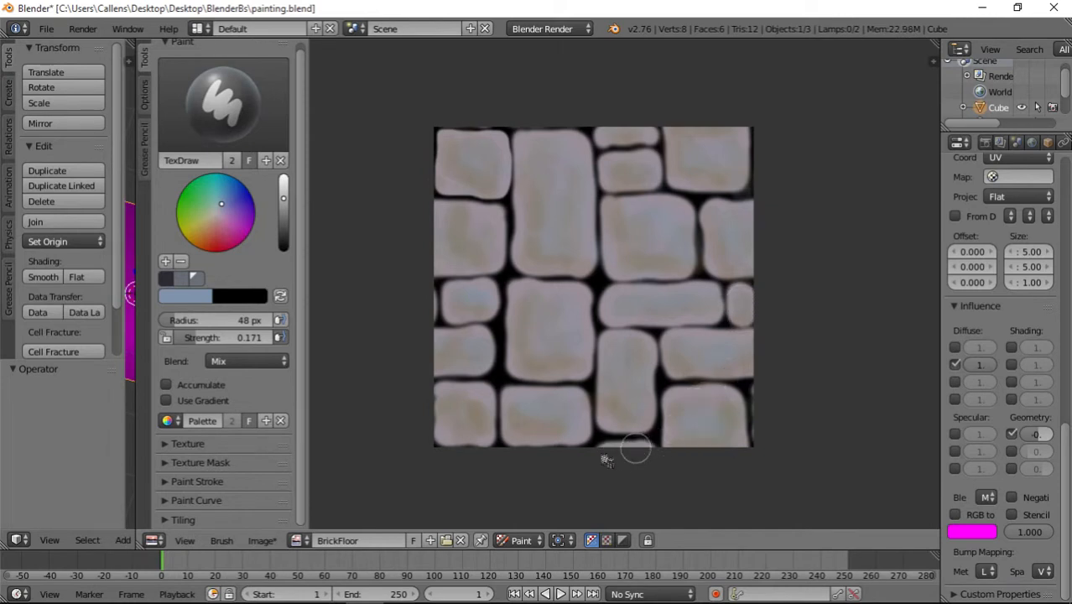
{"action": "left_click_drag", "start_coordinate": [457, 405], "coordinate": [474, 430]}
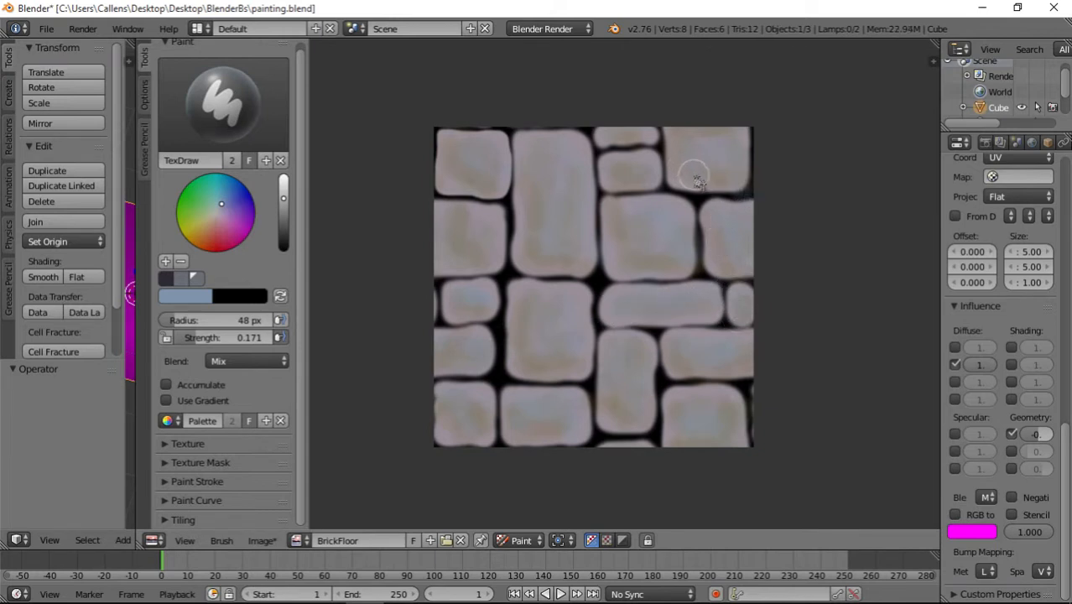
{"action": "left_click_drag", "start_coordinate": [698, 182], "coordinate": [637, 208]}
- Choose a brighter green, add mossy patches to the stones, and check the texture's overall look
{"action": "mouse_move", "coordinate": [469, 197]}
{"action": "left_mouse_down"}
{"action": "mouse_move", "coordinate": [480, 172]}
{"action": "mouse_move", "coordinate": [449, 265]}
{"action": "left_mouse_up"}
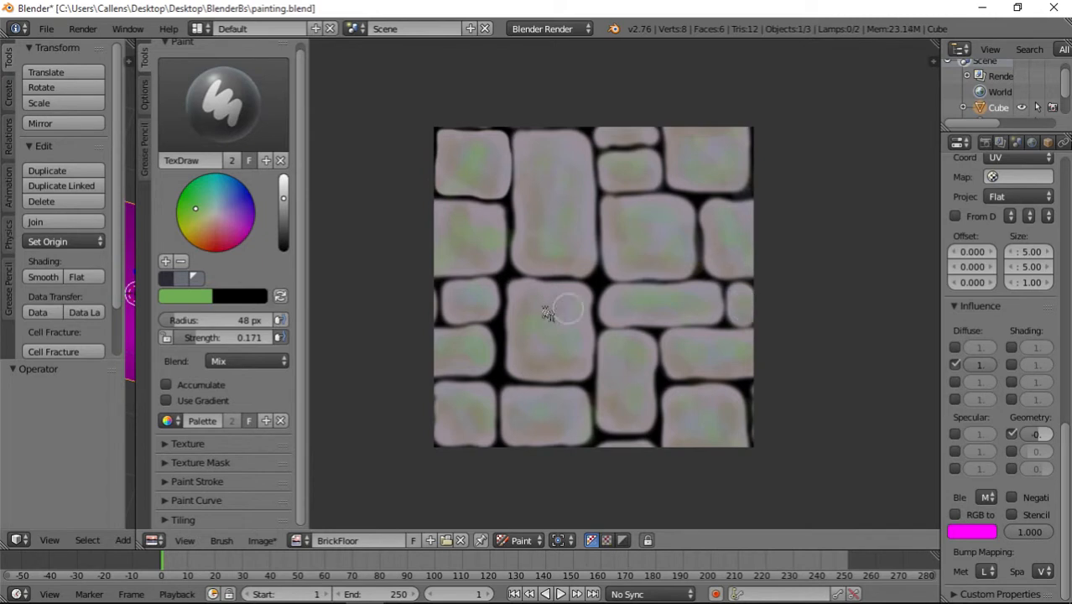
{"action": "scroll", "coordinate": [629, 267], "scroll_direction": "down", "scroll_amount": 4}
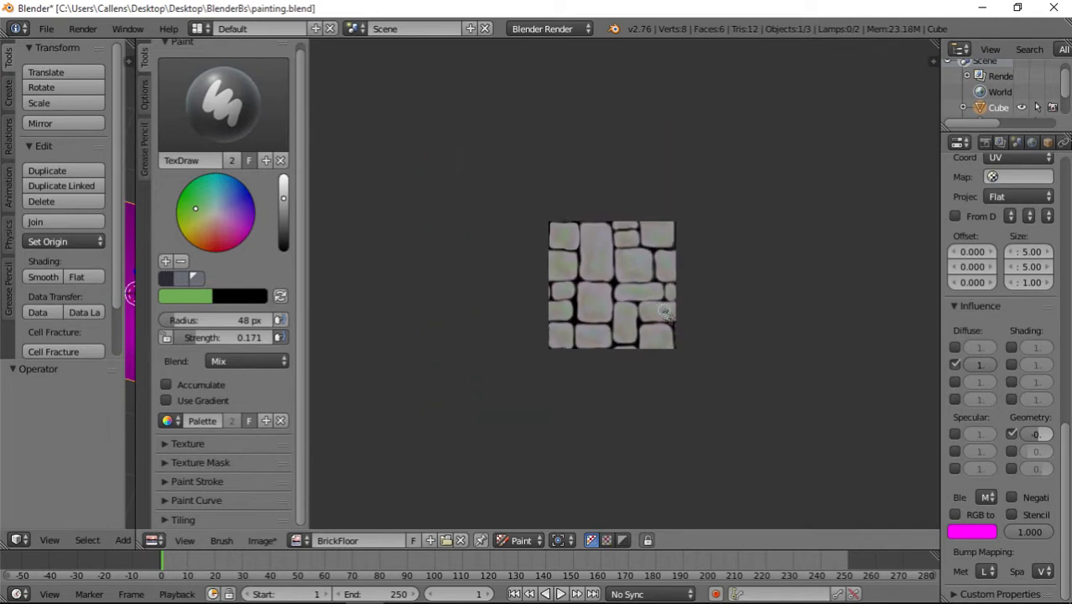
{"action": "scroll", "coordinate": [664, 312], "scroll_direction": "down", "scroll_amount": 1}
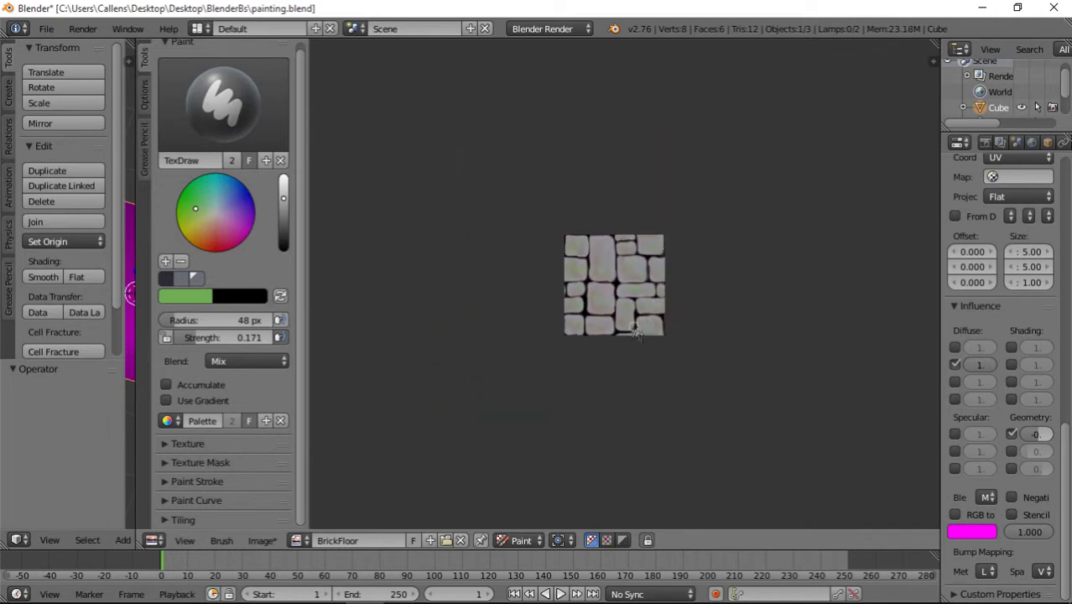
- Switch to the Smear brush and blend the colour patches on the upper-left stone and the tall stone beside it
{"action": "scroll", "coordinate": [639, 334], "scroll_direction": "up", "scroll_amount": 9}
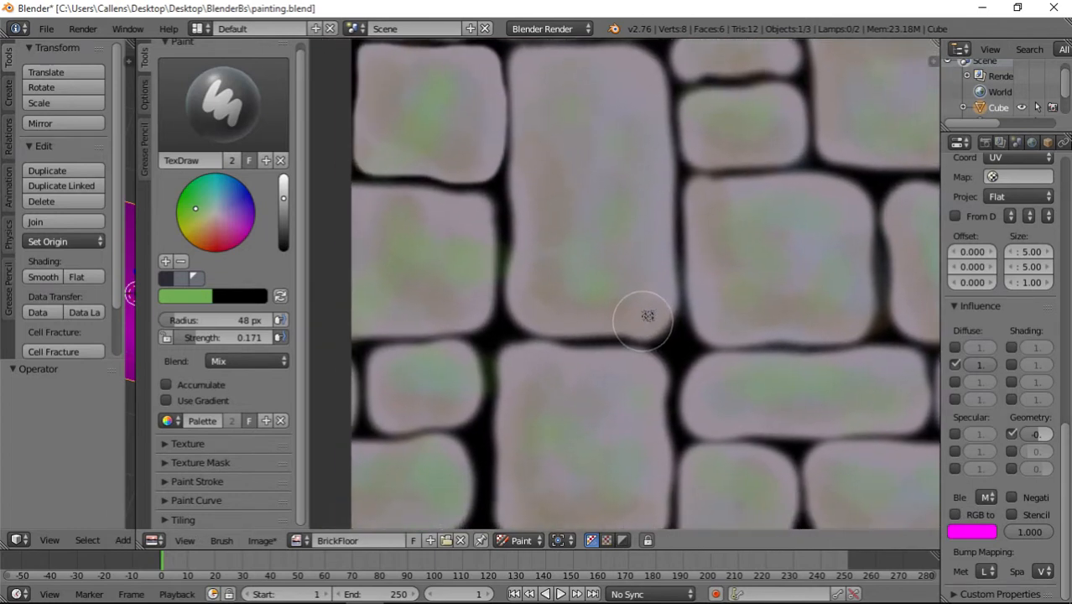
{"action": "scroll", "coordinate": [645, 316], "scroll_direction": "down", "scroll_amount": 1}
{"action": "left_click", "coordinate": [241, 124]}
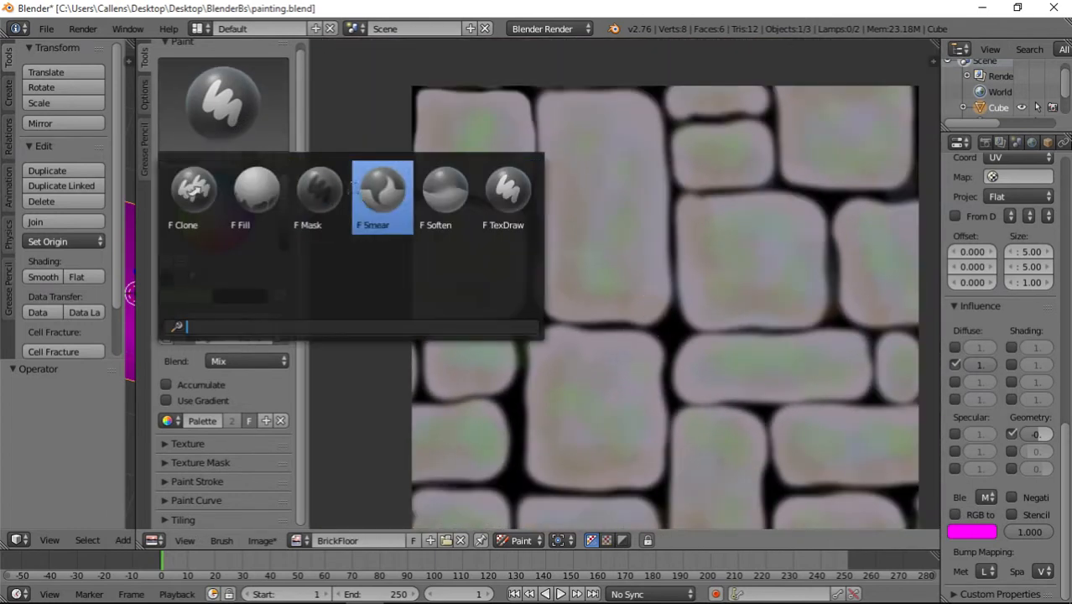
{"action": "left_click", "coordinate": [382, 193]}
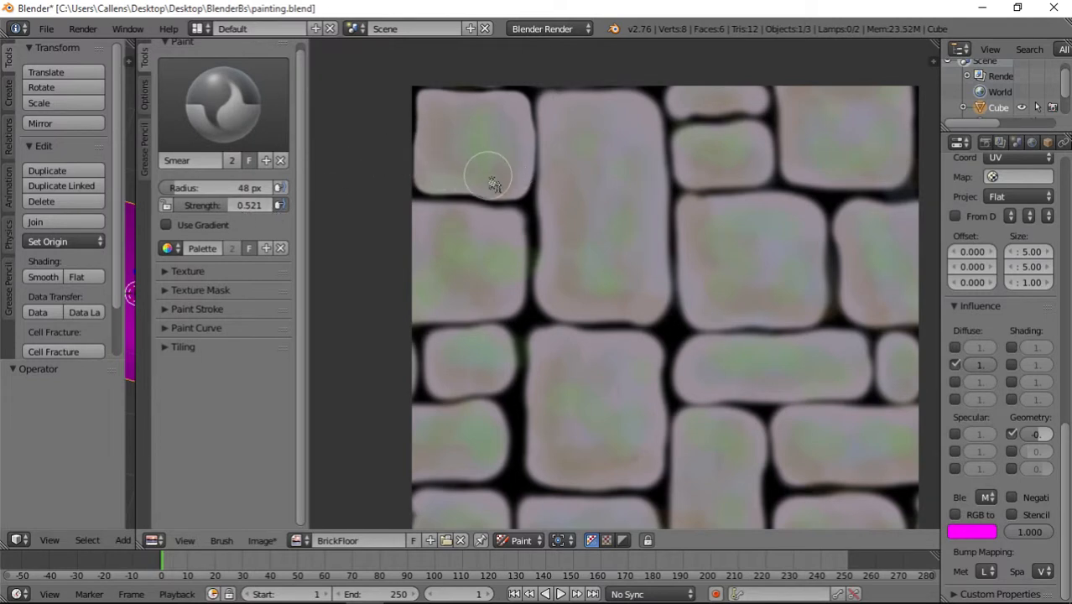
{"action": "left_click_drag", "start_coordinate": [438, 191], "coordinate": [486, 189]}
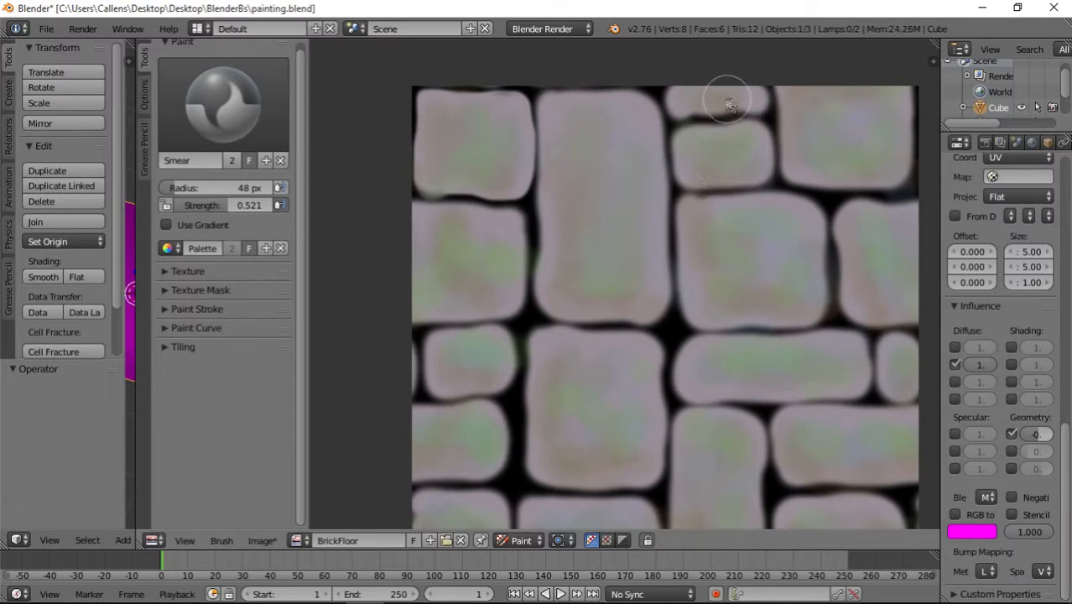
- Smear the colour patches on the large stone right of the tall one and on the second-row stone at the left edge
{"action": "middle_click_drag", "start_coordinate": [842, 124], "coordinate": [638, 143]}
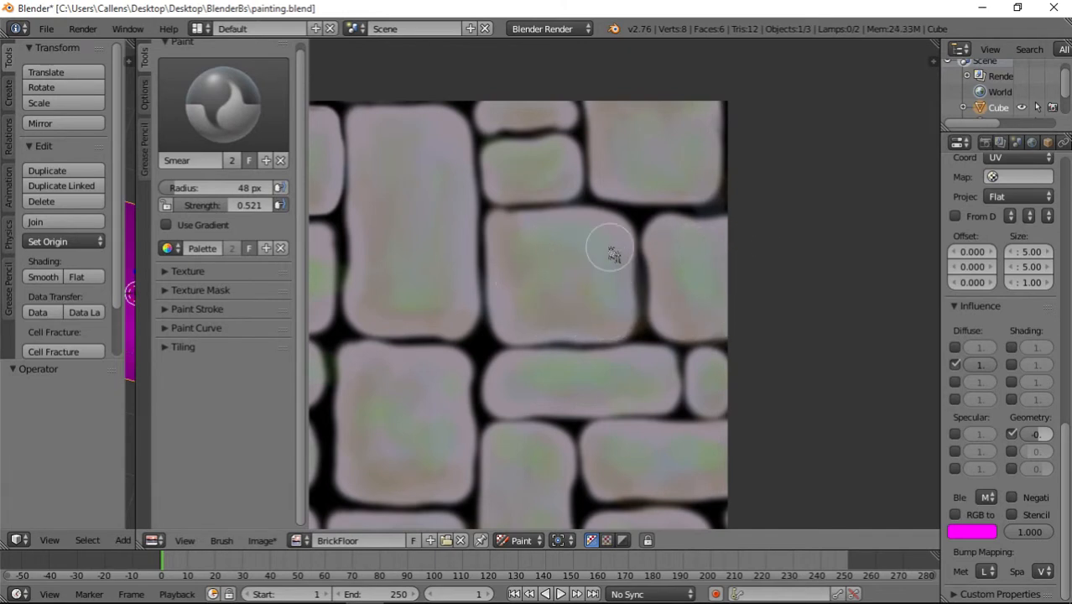
{"action": "left_click_drag", "start_coordinate": [512, 327], "coordinate": [593, 340]}
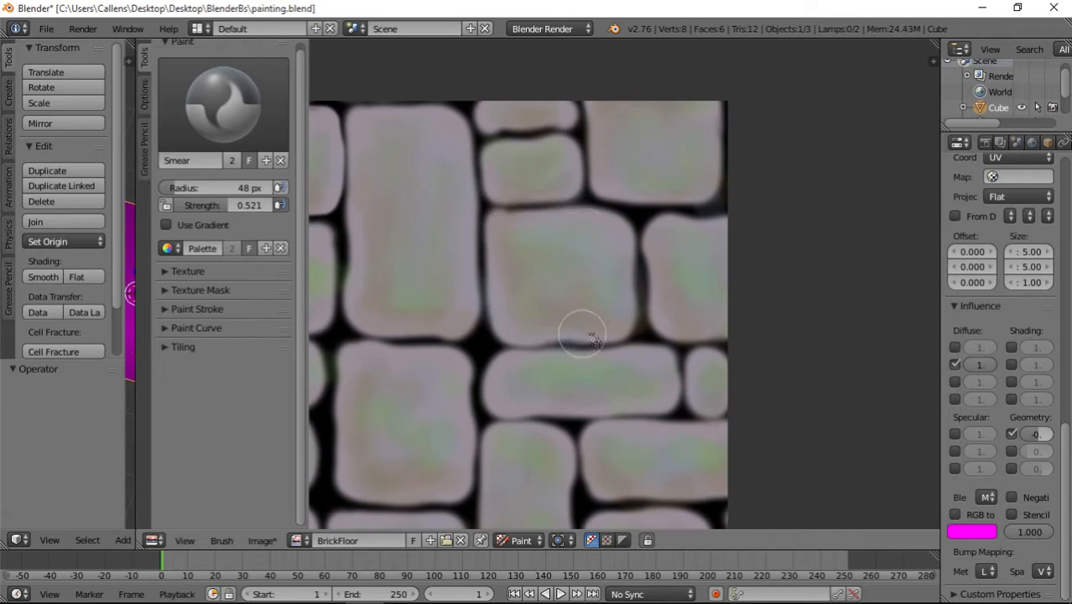
{"action": "middle_click_drag", "start_coordinate": [449, 259], "coordinate": [639, 261]}
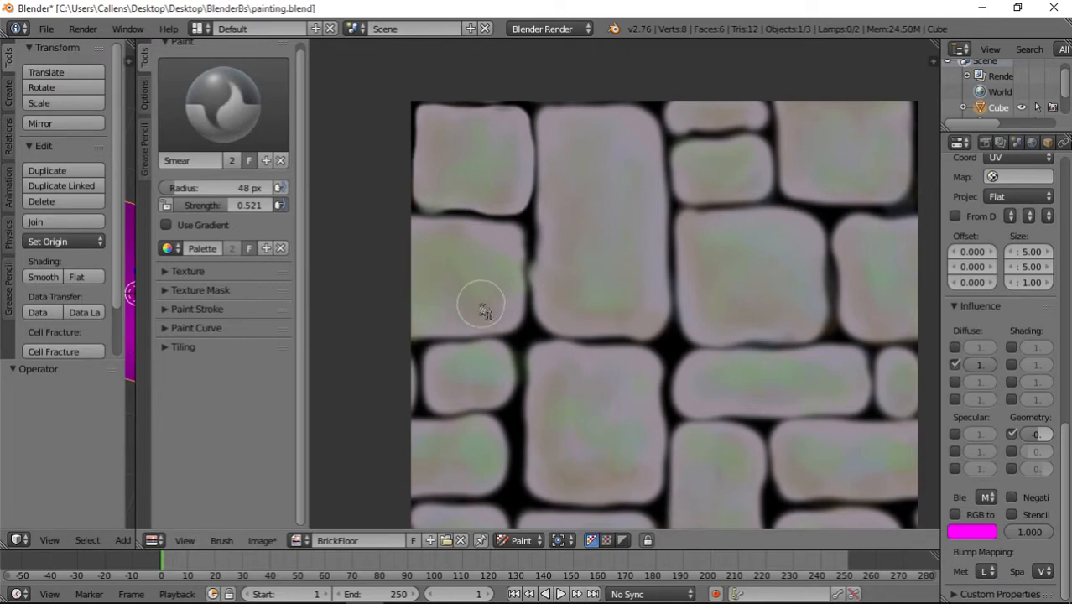
{"action": "scroll", "coordinate": [665, 349], "scroll_direction": "down", "scroll_amount": 4}
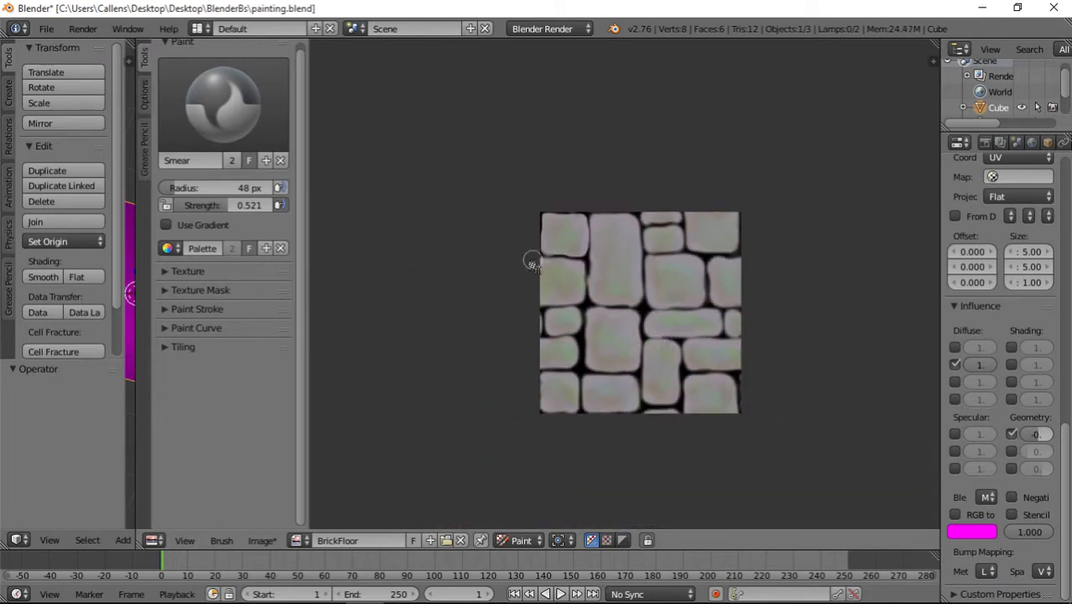
- Smear the colour patches on the lower-left stones, including the large squarish stone and the two along the bottom edge
{"action": "scroll", "coordinate": [625, 352], "scroll_direction": "up", "scroll_amount": 6}
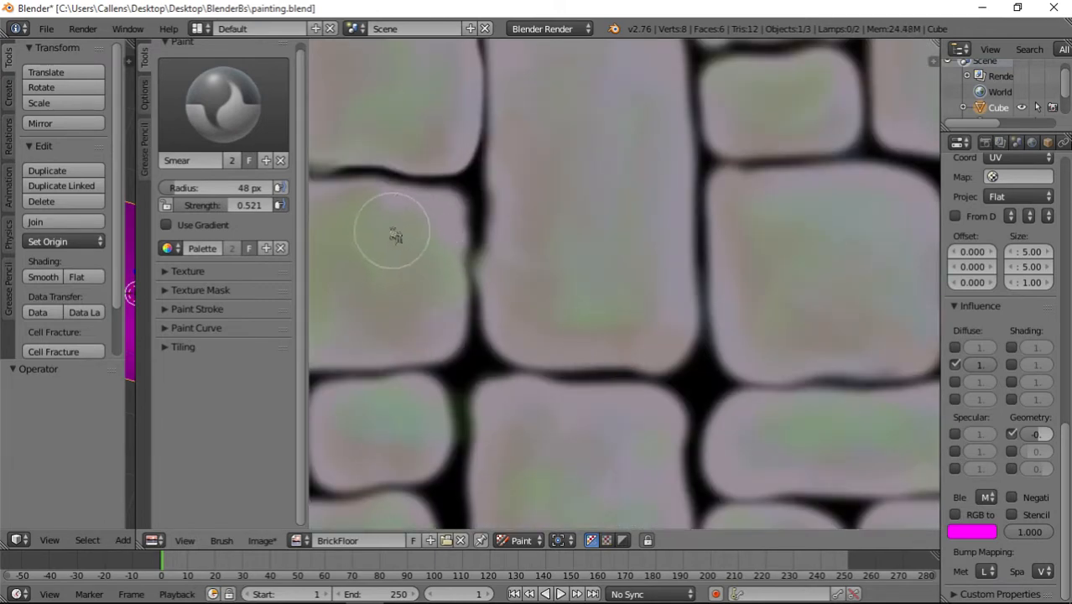
{"action": "middle_click_drag", "start_coordinate": [470, 345], "coordinate": [531, 108]}
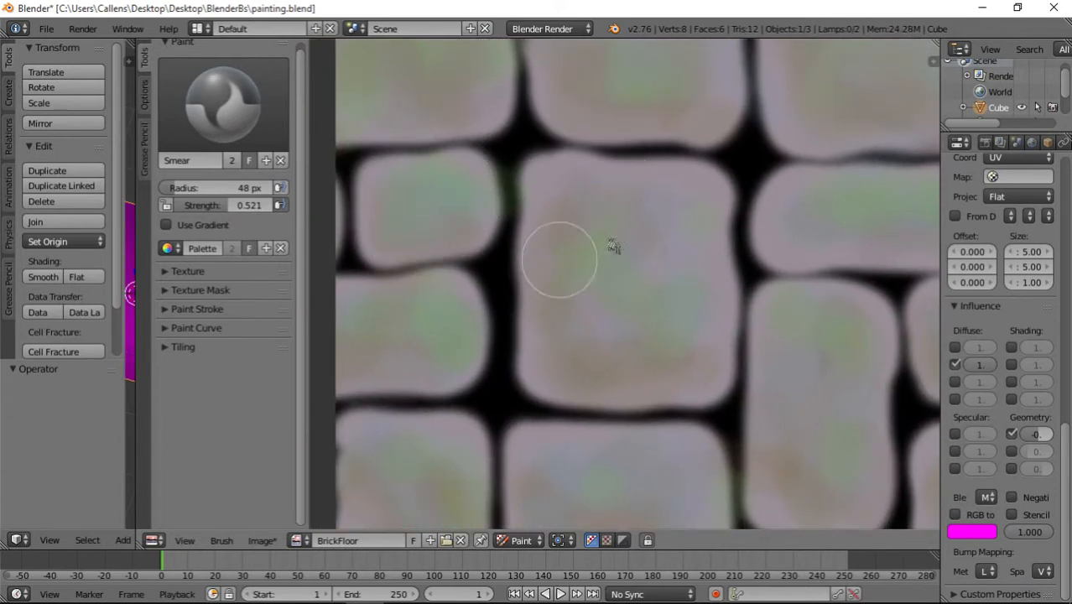
{"action": "middle_click_drag", "start_coordinate": [480, 367], "coordinate": [526, 256]}
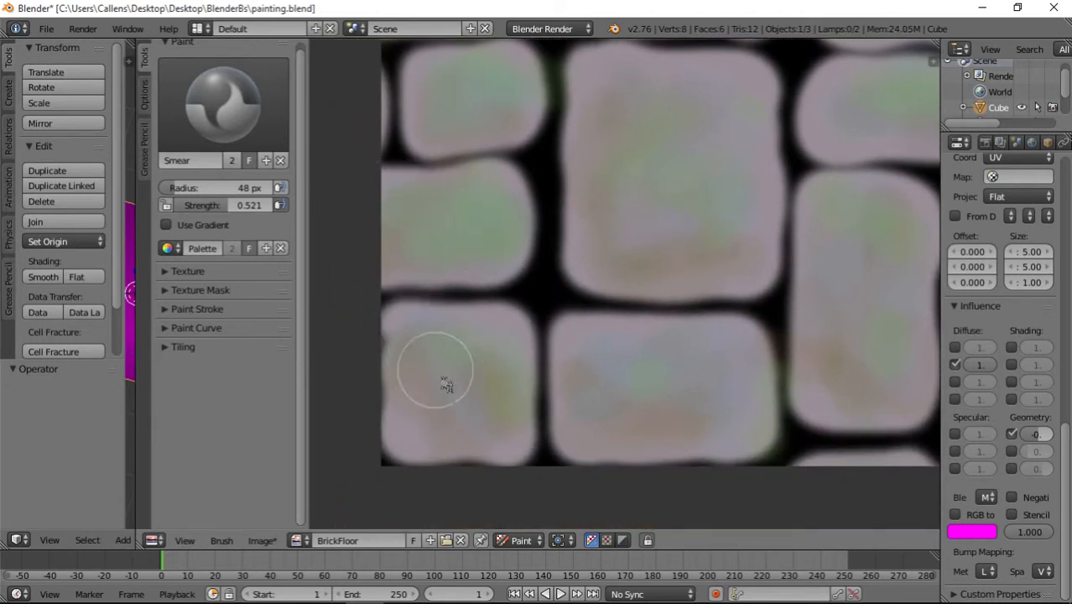
{"action": "mouse_move", "coordinate": [451, 429]}
{"action": "left_mouse_down"}
{"action": "mouse_move", "coordinate": [500, 419]}
{"action": "mouse_move", "coordinate": [483, 340]}
{"action": "mouse_move", "coordinate": [481, 382]}
{"action": "mouse_move", "coordinate": [495, 410]}
{"action": "mouse_move", "coordinate": [513, 401]}
{"action": "left_mouse_up"}
{"action": "mouse_move", "coordinate": [587, 395]}
{"action": "left_mouse_down"}
{"action": "mouse_move", "coordinate": [720, 426]}
{"action": "mouse_move", "coordinate": [641, 361]}
{"action": "mouse_move", "coordinate": [677, 411]}
{"action": "left_mouse_up"}
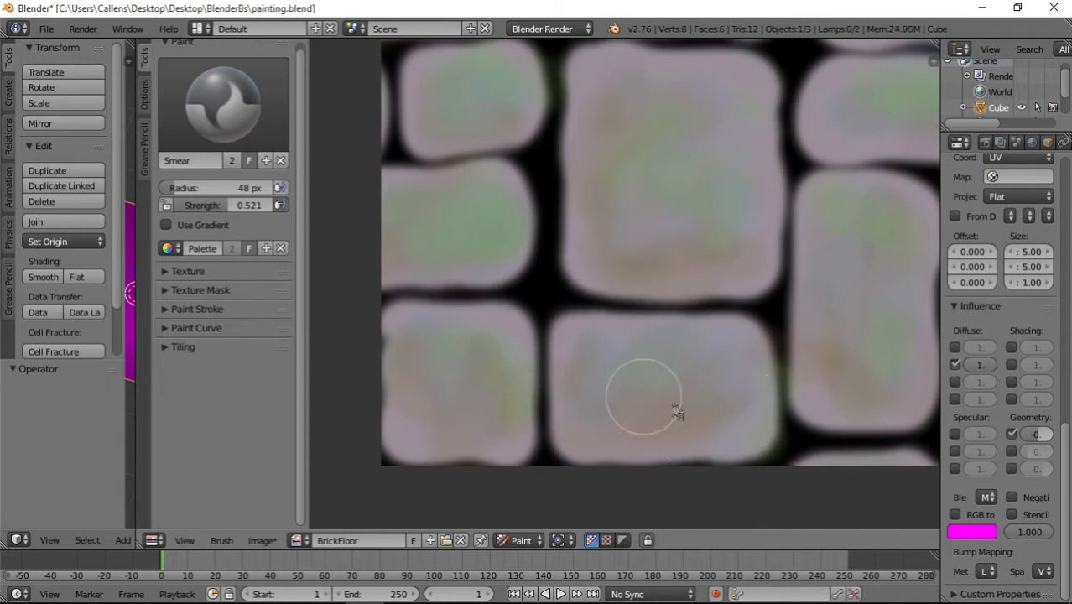
- Smear the colour patches on the narrow upright stone in the lower right and on the bottom-right corner stone
{"action": "middle_click_drag", "start_coordinate": [775, 416], "coordinate": [500, 279]}
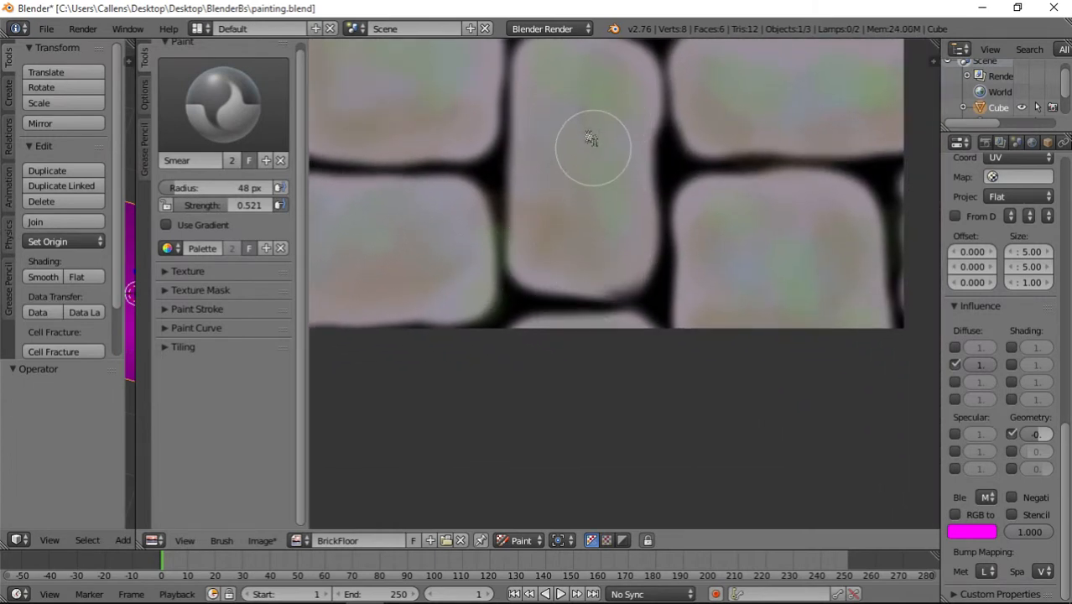
{"action": "mouse_move", "coordinate": [546, 122]}
{"action": "left_mouse_down"}
{"action": "mouse_move", "coordinate": [599, 112]}
{"action": "mouse_move", "coordinate": [598, 210]}
{"action": "mouse_move", "coordinate": [618, 119]}
{"action": "mouse_move", "coordinate": [639, 256]}
{"action": "mouse_move", "coordinate": [617, 279]}
{"action": "left_mouse_up"}
{"action": "middle_click_drag", "start_coordinate": [833, 272], "coordinate": [616, 276]}
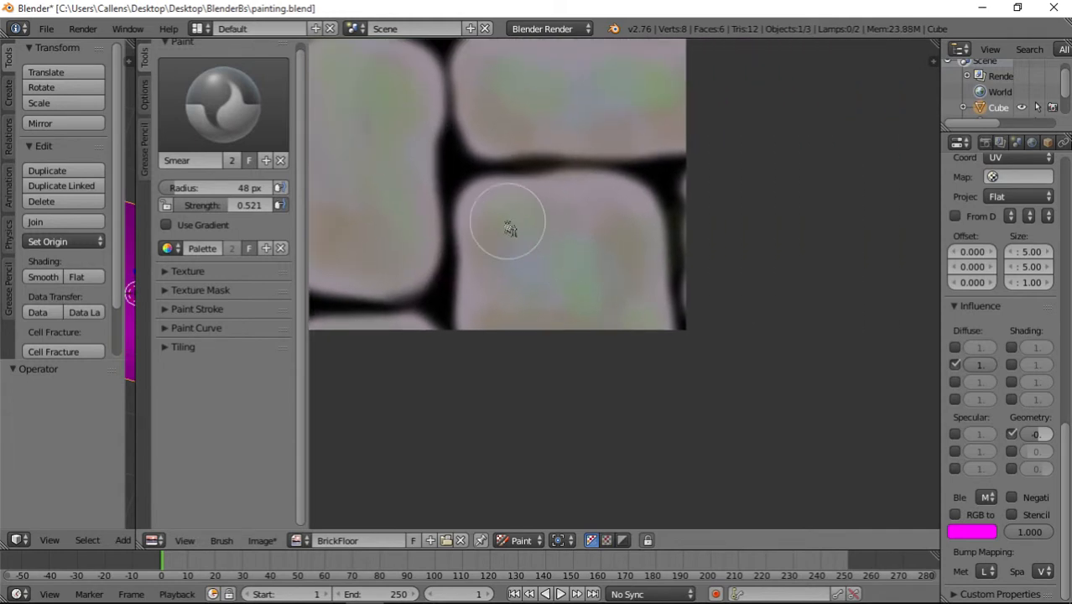
{"action": "mouse_move", "coordinate": [499, 236]}
{"action": "left_mouse_down"}
{"action": "mouse_move", "coordinate": [516, 220]}
{"action": "mouse_move", "coordinate": [577, 242]}
{"action": "mouse_move", "coordinate": [589, 182]}
{"action": "mouse_move", "coordinate": [595, 270]}
{"action": "mouse_move", "coordinate": [567, 247]}
{"action": "left_mouse_up"}
{"action": "middle_click_drag", "start_coordinate": [567, 246], "coordinate": [586, 390]}
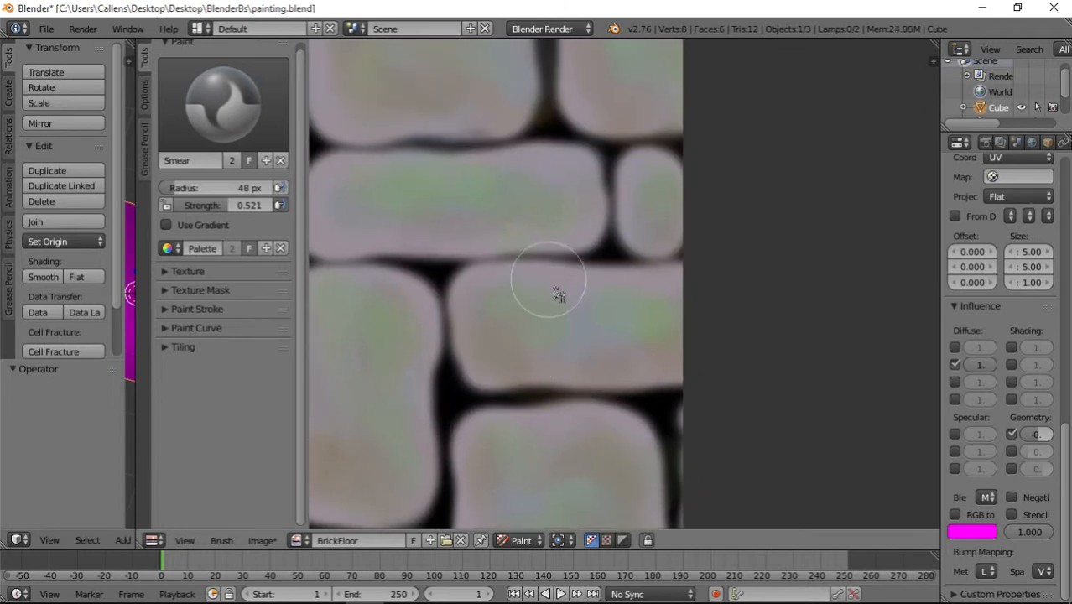
- Smear the colour patches on the remaining stones along the right side and check the texture's overall look
{"action": "mouse_move", "coordinate": [540, 349]}
{"action": "left_mouse_down"}
{"action": "mouse_move", "coordinate": [640, 307]}
{"action": "mouse_move", "coordinate": [663, 329]}
{"action": "mouse_move", "coordinate": [614, 310]}
{"action": "mouse_move", "coordinate": [562, 330]}
{"action": "left_mouse_up"}
{"action": "middle_click_drag", "start_coordinate": [550, 279], "coordinate": [610, 300]}
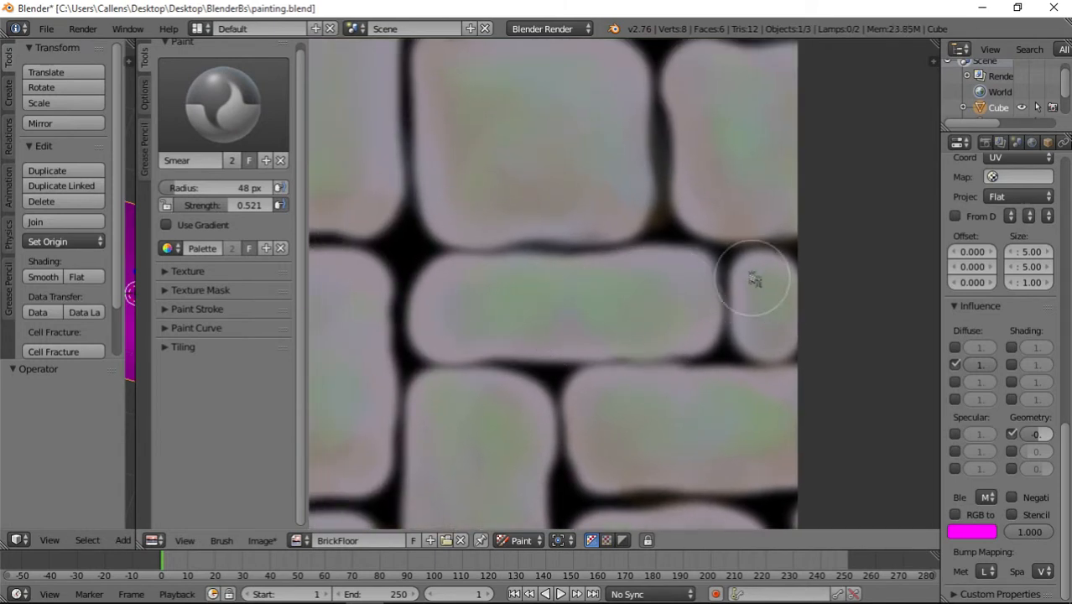
{"action": "middle_click_drag", "start_coordinate": [755, 281], "coordinate": [728, 397]}
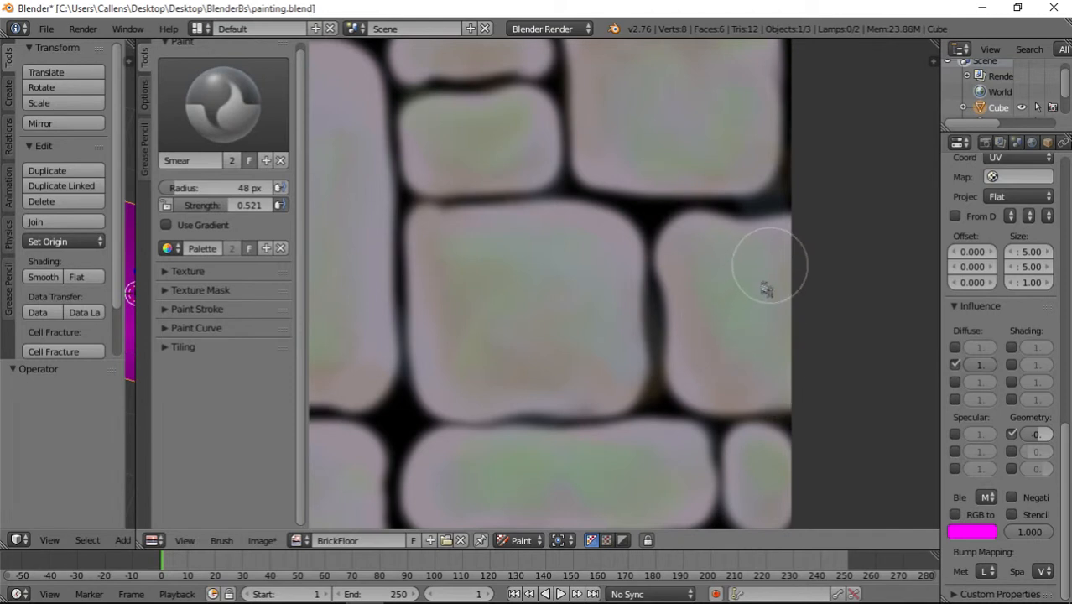
{"action": "scroll", "coordinate": [560, 341], "scroll_direction": "down", "scroll_amount": 5}
{"action": "scroll", "coordinate": [557, 346], "scroll_direction": "up", "scroll_amount": 1}
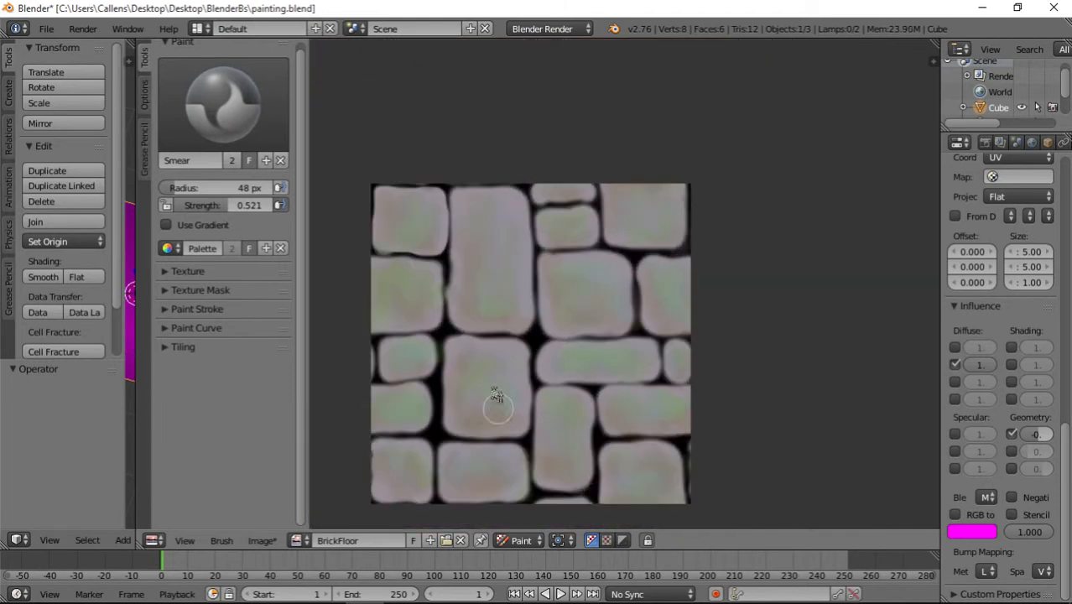
{"action": "scroll", "coordinate": [546, 388], "scroll_direction": "down", "scroll_amount": 2}
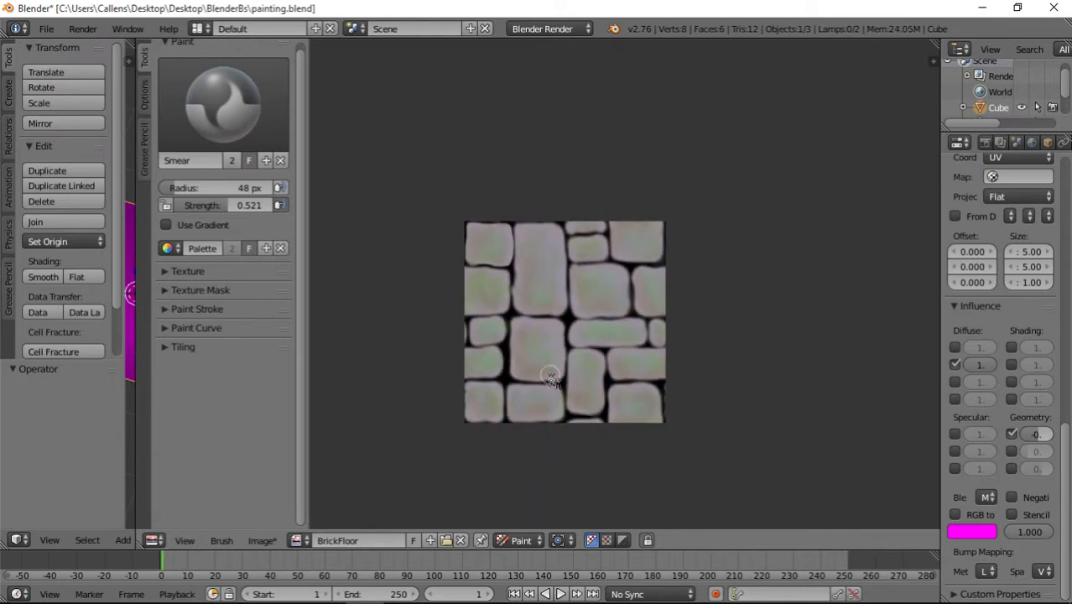
{"action": "scroll", "coordinate": [557, 371], "scroll_direction": "up", "scroll_amount": 1}
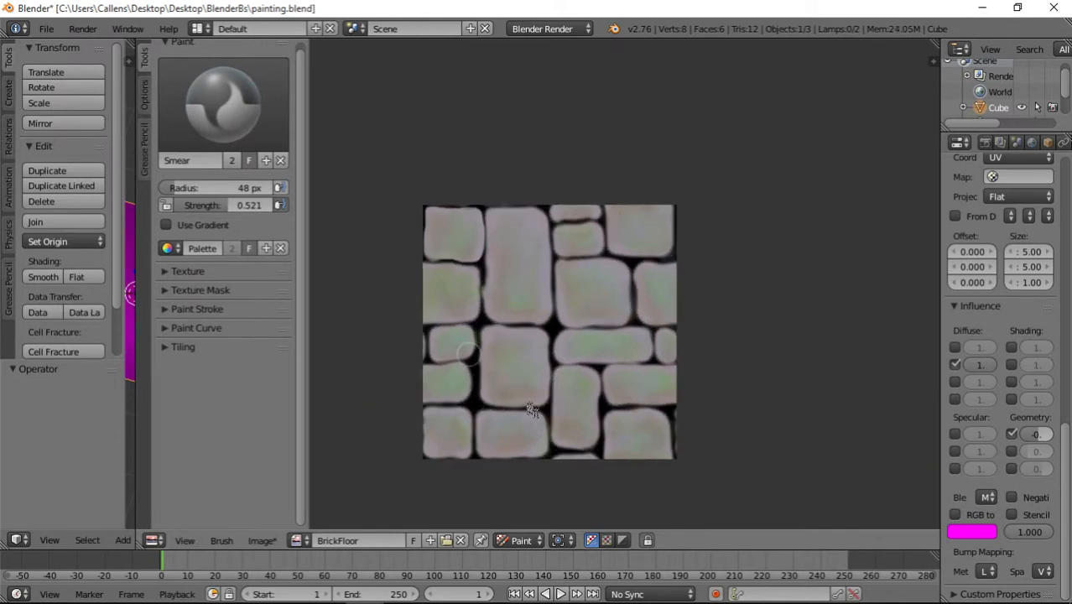
{"action": "scroll", "coordinate": [548, 343], "scroll_direction": "up", "scroll_amount": 4}
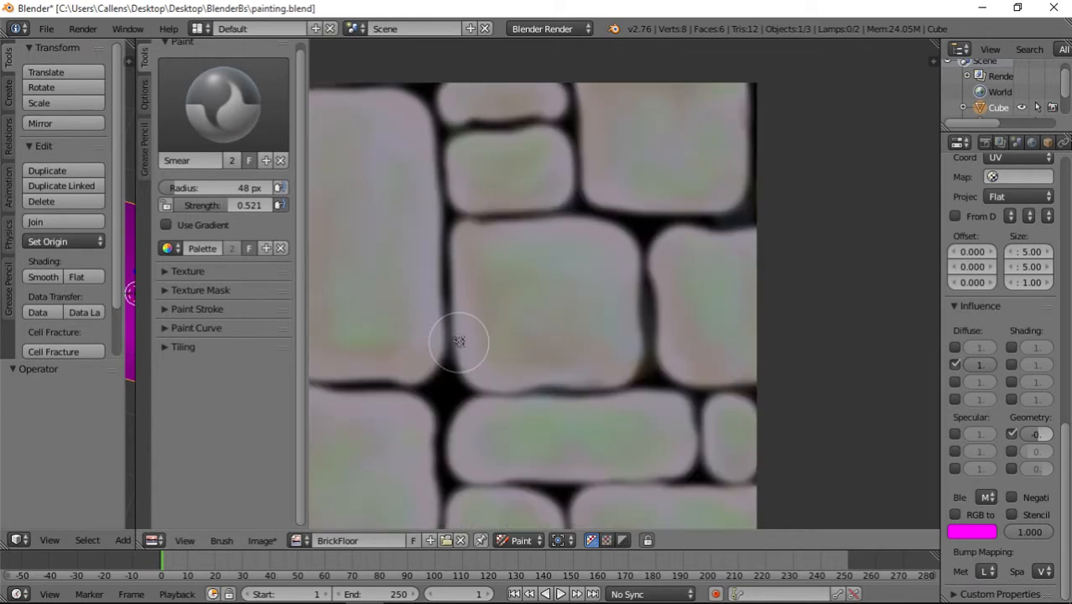
- Switch to the TexDraw brush with a darker green, strength 0.222 and a 40 px radius
{"action": "middle_click_drag", "start_coordinate": [457, 341], "coordinate": [638, 278]}
{"action": "left_click", "coordinate": [206, 134]}
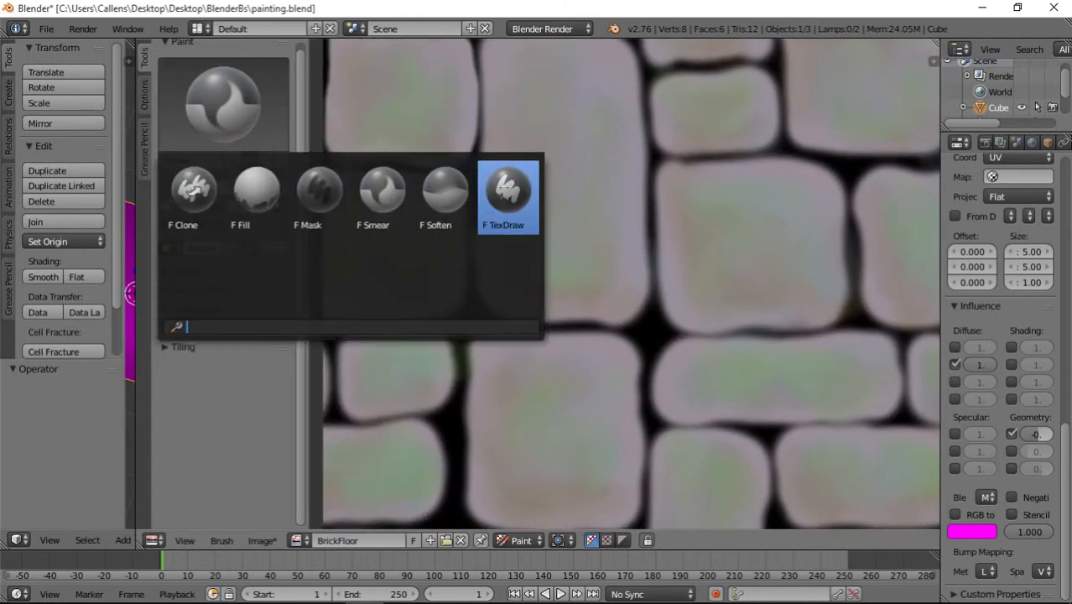
{"action": "left_click", "coordinate": [503, 202]}
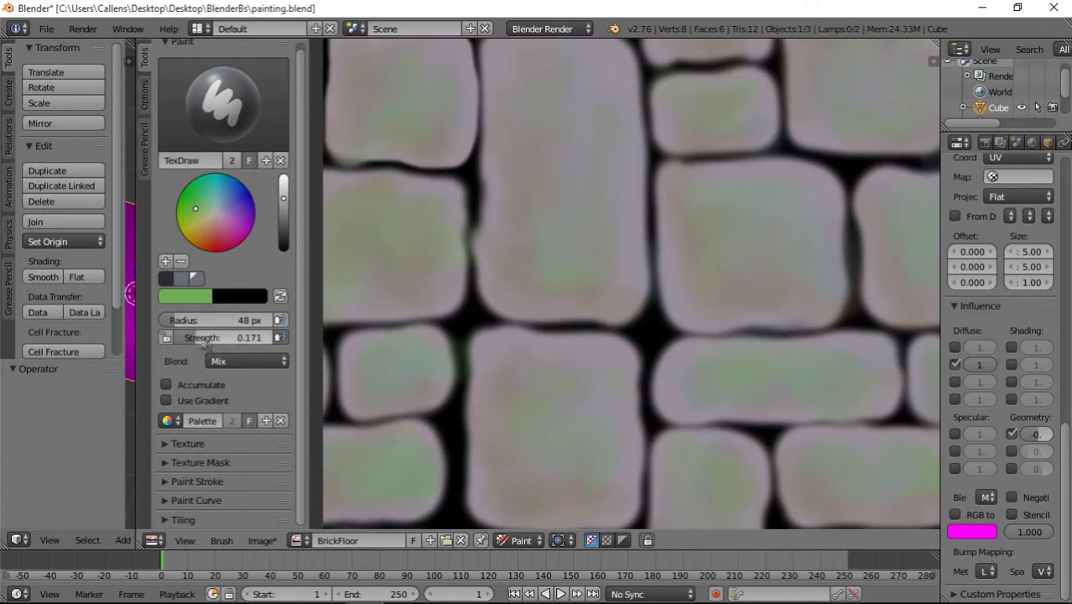
{"action": "left_click_drag", "start_coordinate": [205, 338], "coordinate": [210, 338]}
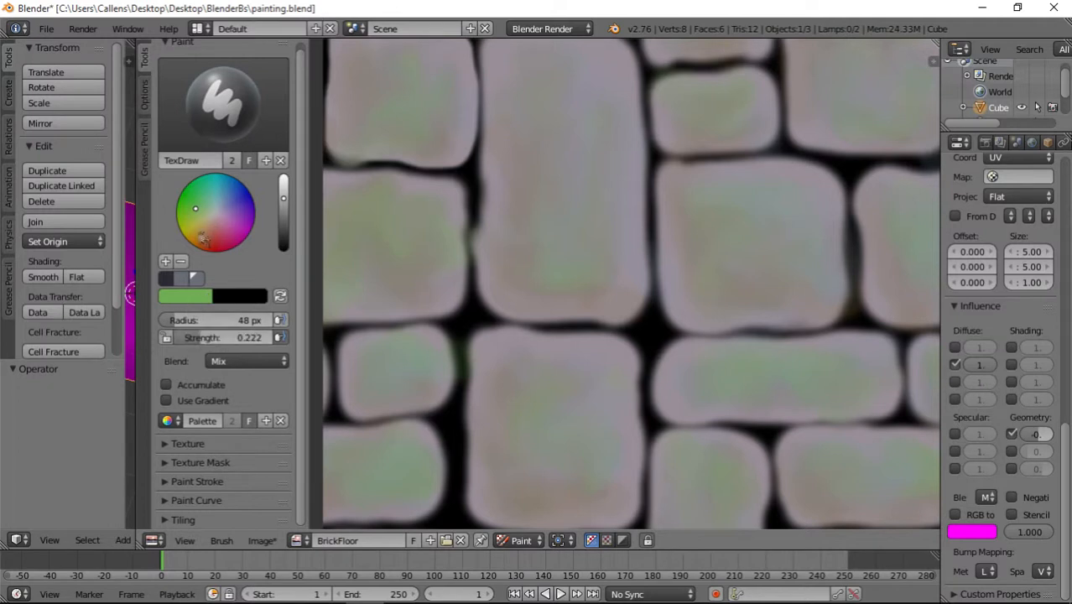
{"action": "left_click_drag", "start_coordinate": [285, 222], "coordinate": [286, 235]}
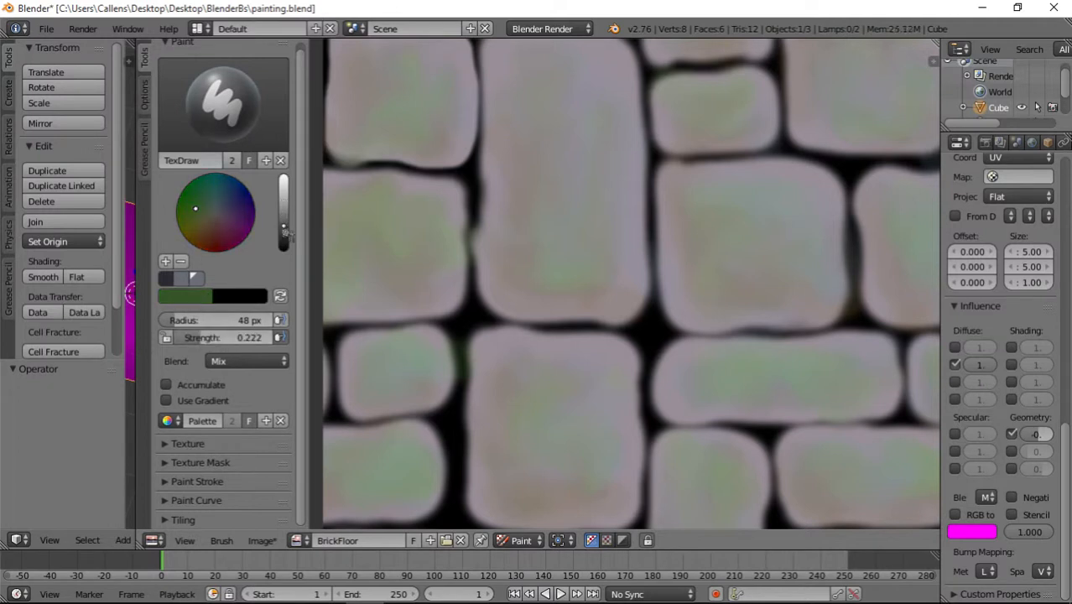
{"action": "left_click_drag", "start_coordinate": [501, 267], "coordinate": [506, 301]}
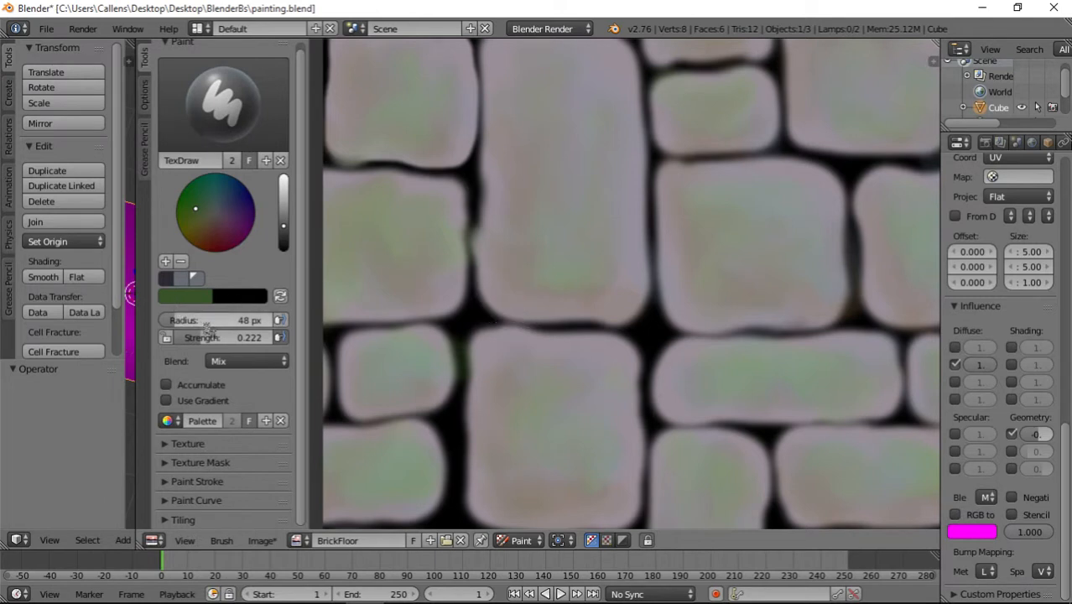
{"action": "left_click", "coordinate": [170, 320]}
{"action": "type", "text": "40"}
{"action": "key", "text": "Return"}
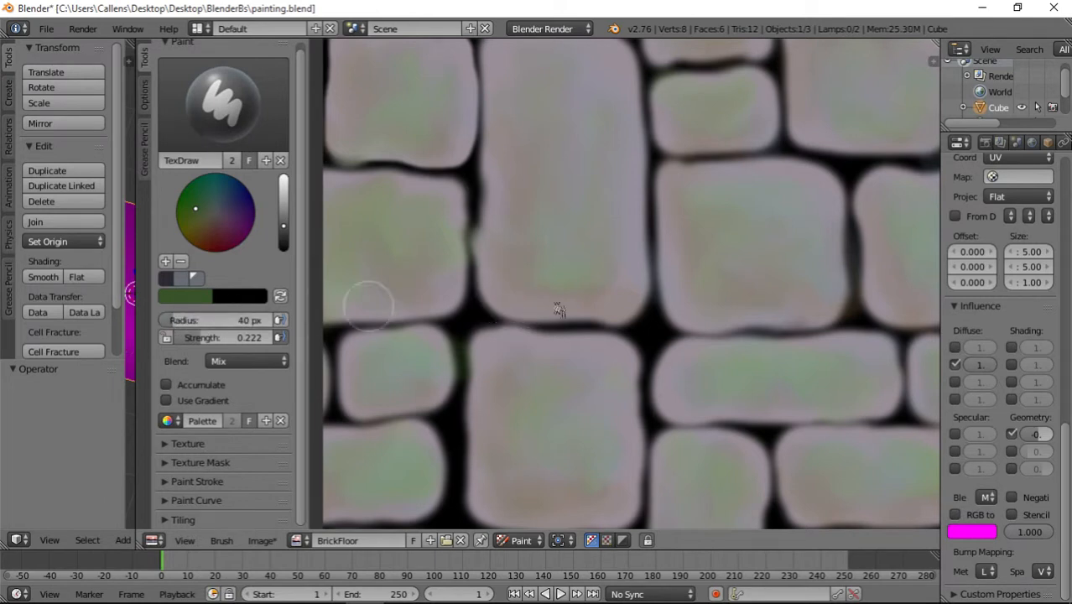
- Try shading the lower and right edges of the tall upper stone with dark green, and undo the strokes
{"action": "middle_click_drag", "start_coordinate": [561, 136], "coordinate": [568, 217]}
{"action": "middle_click_drag", "start_coordinate": [536, 387], "coordinate": [507, 281]}
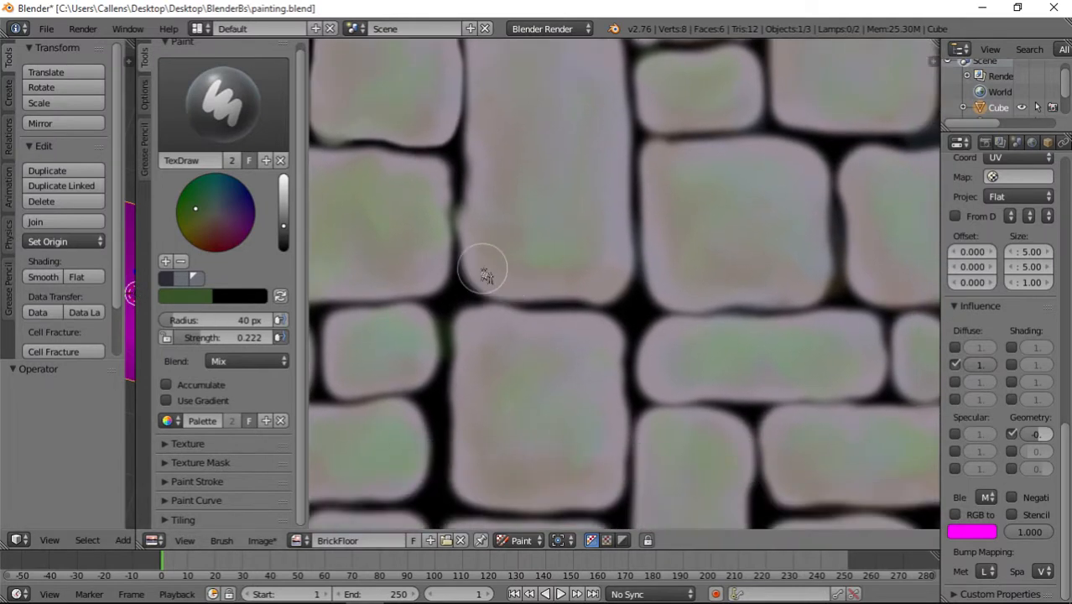
{"action": "mouse_move", "coordinate": [485, 277]}
{"action": "left_mouse_down"}
{"action": "mouse_move", "coordinate": [565, 289]}
{"action": "mouse_move", "coordinate": [621, 278]}
{"action": "mouse_move", "coordinate": [495, 287]}
{"action": "mouse_move", "coordinate": [582, 287]}
{"action": "left_mouse_up"}
{"action": "middle_click_drag", "start_coordinate": [613, 188], "coordinate": [585, 359]}
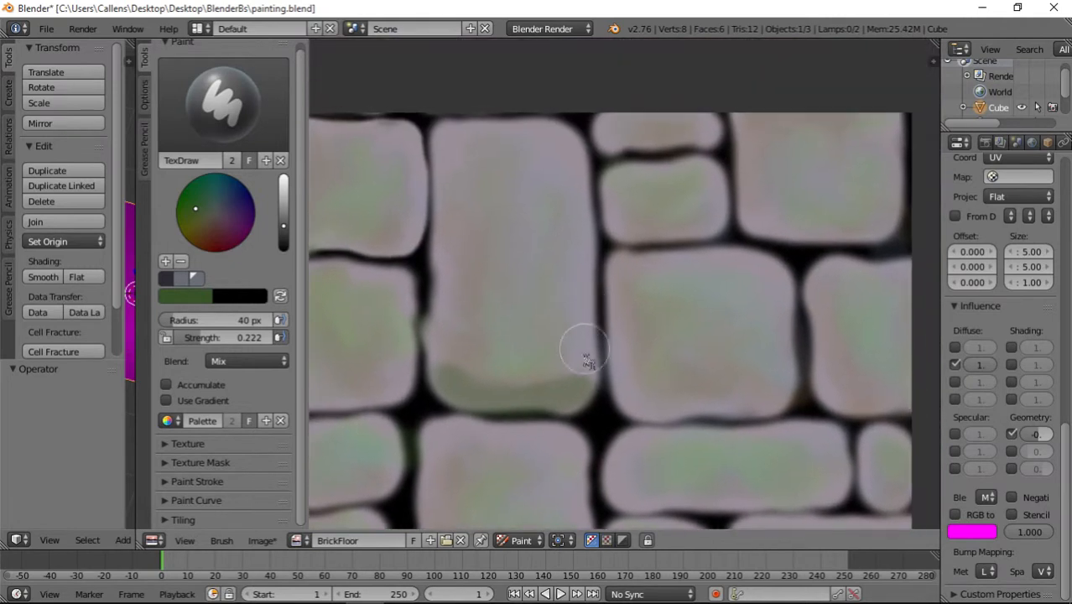
{"action": "mouse_move", "coordinate": [567, 388]}
{"action": "left_mouse_down"}
{"action": "mouse_move", "coordinate": [596, 356]}
{"action": "mouse_move", "coordinate": [579, 313]}
{"action": "mouse_move", "coordinate": [575, 233]}
{"action": "mouse_move", "coordinate": [585, 388]}
{"action": "left_mouse_up"}
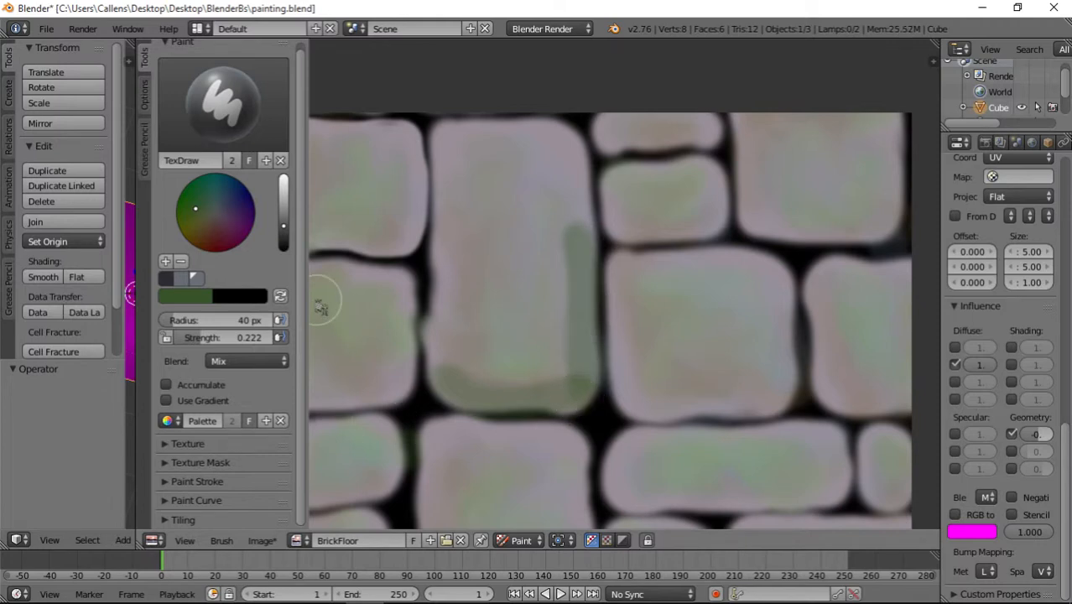
{"action": "scroll", "coordinate": [581, 401], "scroll_direction": "down", "scroll_amount": 4}
{"action": "scroll", "coordinate": [578, 399], "scroll_direction": "up", "scroll_amount": 4}
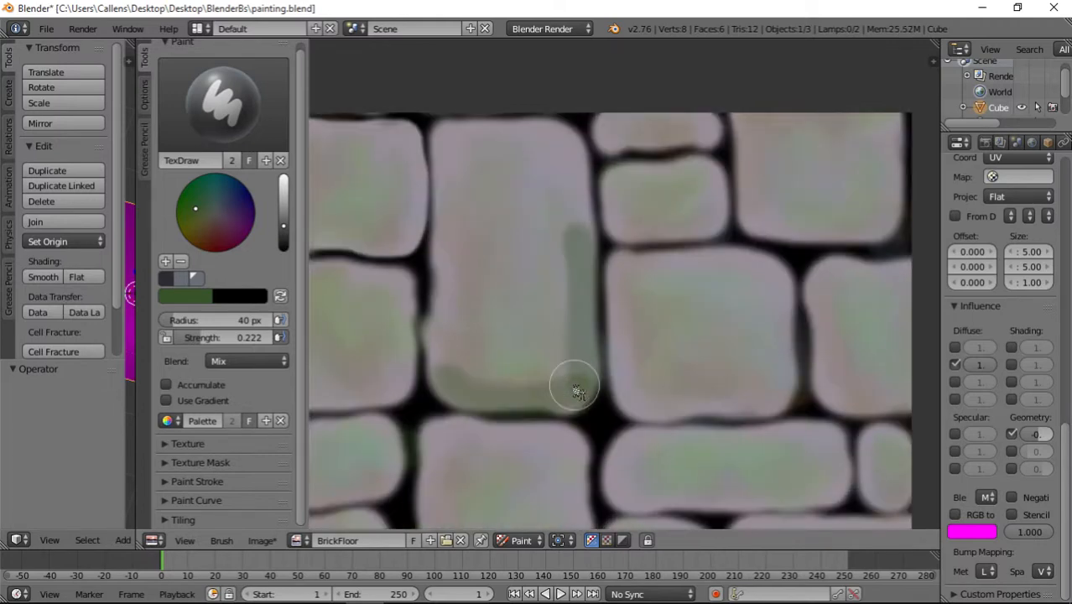
{"action": "key", "text": "ctrl+z"}
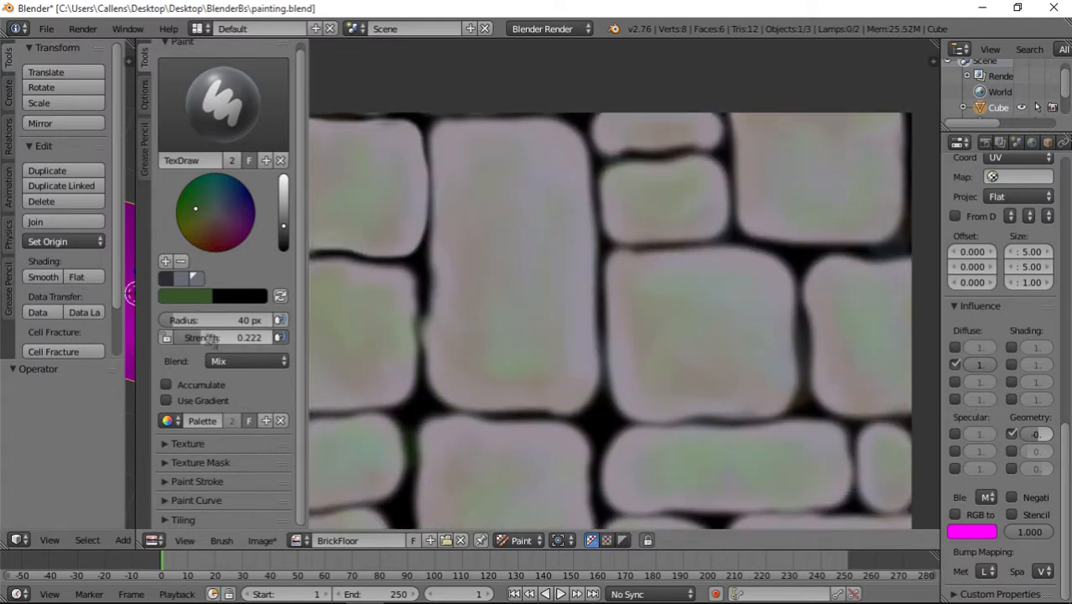
- Set the brush strength to 0.316 and shade the lower and right edges of the tall stone and the squarish stone beside it
{"action": "left_click_drag", "start_coordinate": [245, 337], "coordinate": [256, 337]}
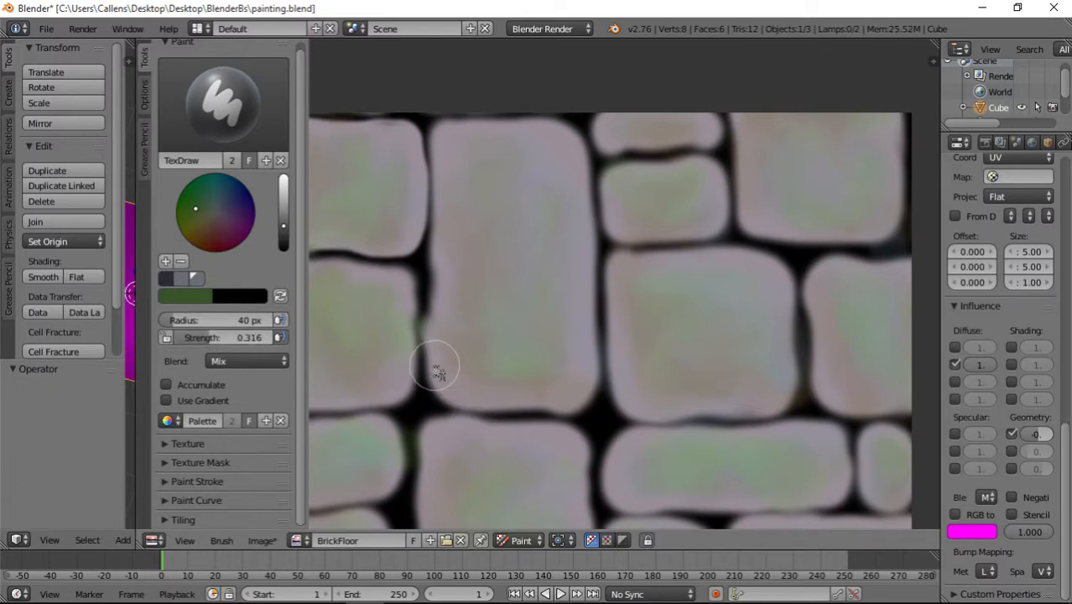
{"action": "mouse_move", "coordinate": [435, 364]}
{"action": "left_mouse_down"}
{"action": "mouse_move", "coordinate": [489, 399]}
{"action": "mouse_move", "coordinate": [560, 395]}
{"action": "mouse_move", "coordinate": [577, 379]}
{"action": "mouse_move", "coordinate": [584, 176]}
{"action": "left_mouse_up"}
{"action": "middle_click_drag", "start_coordinate": [589, 328], "coordinate": [495, 239]}
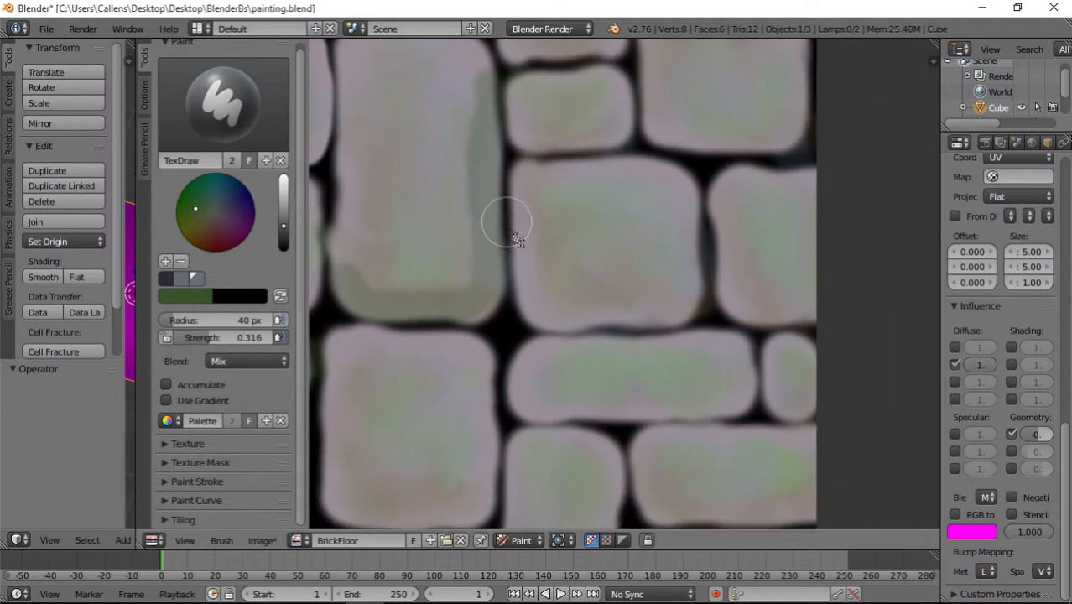
{"action": "mouse_move", "coordinate": [526, 308]}
{"action": "left_mouse_down"}
{"action": "mouse_move", "coordinate": [648, 315]}
{"action": "mouse_move", "coordinate": [689, 287]}
{"action": "mouse_move", "coordinate": [685, 213]}
{"action": "mouse_move", "coordinate": [594, 175]}
{"action": "left_mouse_up"}
- Shade the lower and right edges of the two small top stones, the top-right stone and the second-row stone below it
{"action": "middle_click_drag", "start_coordinate": [594, 175], "coordinate": [585, 307]}
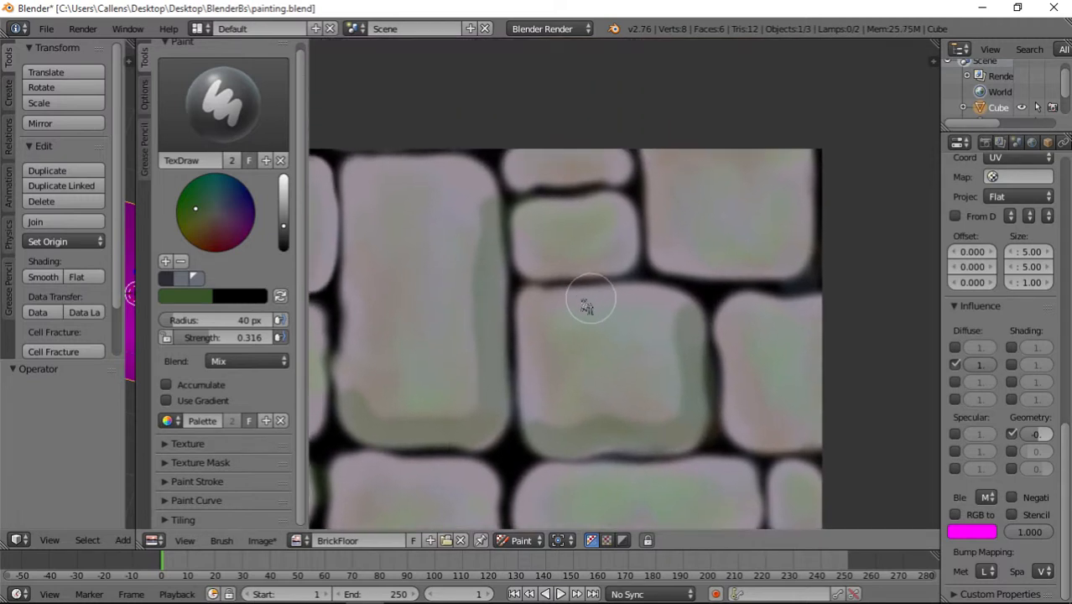
{"action": "mouse_move", "coordinate": [541, 270]}
{"action": "left_mouse_down"}
{"action": "mouse_move", "coordinate": [606, 258]}
{"action": "mouse_move", "coordinate": [631, 233]}
{"action": "mouse_move", "coordinate": [571, 200]}
{"action": "mouse_move", "coordinate": [567, 172]}
{"action": "mouse_move", "coordinate": [608, 167]}
{"action": "mouse_move", "coordinate": [673, 256]}
{"action": "mouse_move", "coordinate": [749, 258]}
{"action": "mouse_move", "coordinate": [797, 246]}
{"action": "mouse_move", "coordinate": [802, 168]}
{"action": "left_mouse_up"}
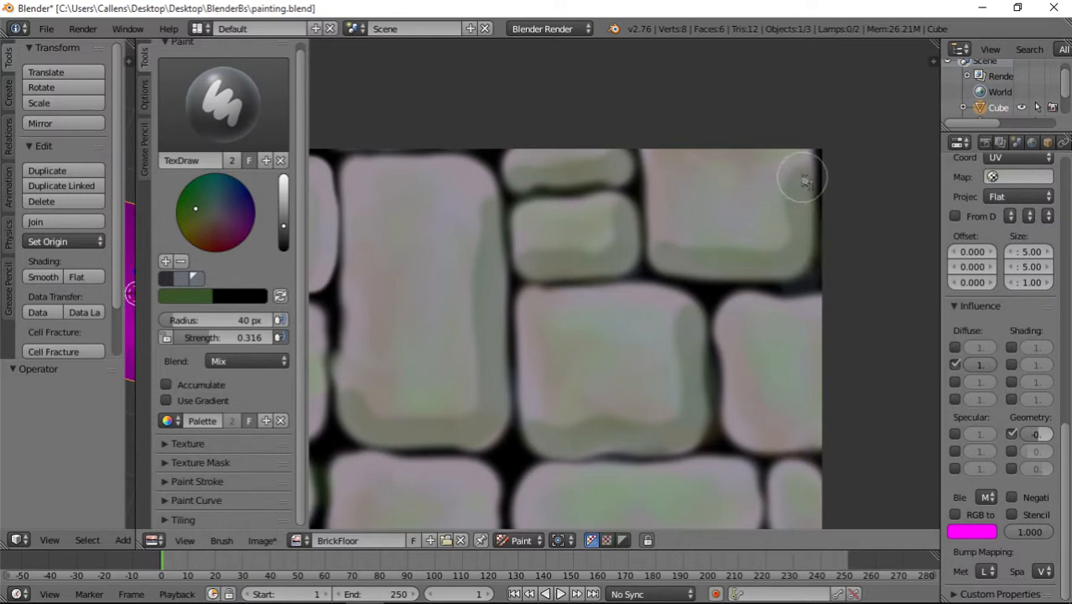
{"action": "middle_click_drag", "start_coordinate": [789, 426], "coordinate": [641, 249]}
{"action": "left_click_drag", "start_coordinate": [600, 262], "coordinate": [679, 254]}
- Shade the lower and right edges of the lower-right stones, from the long horizontal stone down to the bottom-right corner stone
{"action": "middle_click_drag", "start_coordinate": [524, 424], "coordinate": [608, 263]}
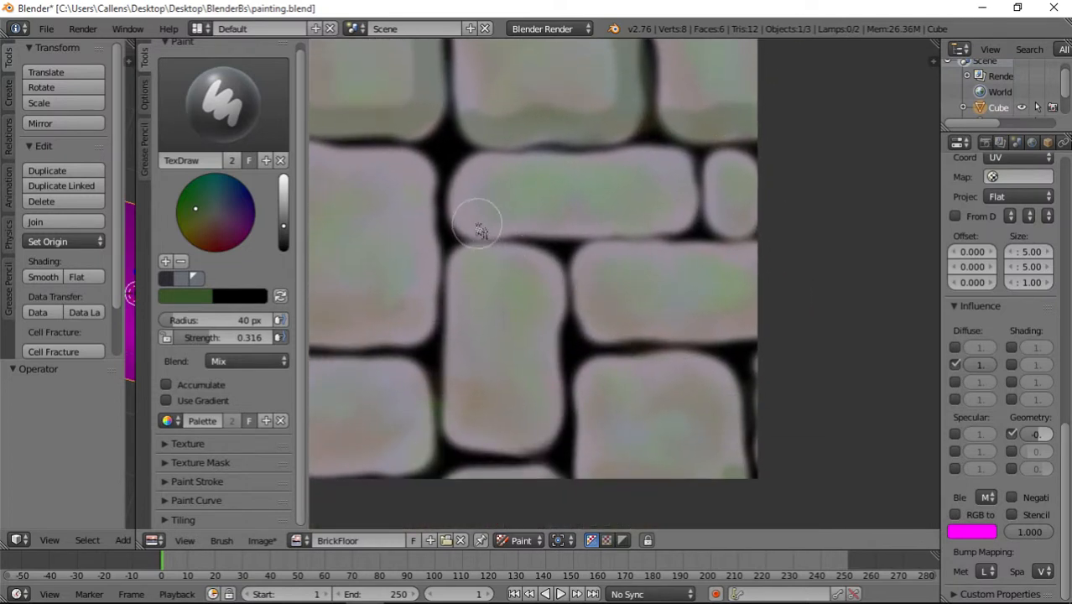
{"action": "mouse_move", "coordinate": [467, 221]}
{"action": "left_mouse_down"}
{"action": "mouse_move", "coordinate": [668, 222]}
{"action": "mouse_move", "coordinate": [678, 175]}
{"action": "mouse_move", "coordinate": [720, 216]}
{"action": "mouse_move", "coordinate": [749, 222]}
{"action": "left_mouse_up"}
{"action": "mouse_move", "coordinate": [593, 325]}
{"action": "left_mouse_down"}
{"action": "mouse_move", "coordinate": [712, 330]}
{"action": "mouse_move", "coordinate": [747, 320]}
{"action": "left_mouse_up"}
{"action": "middle_click_drag", "start_coordinate": [555, 398], "coordinate": [570, 276]}
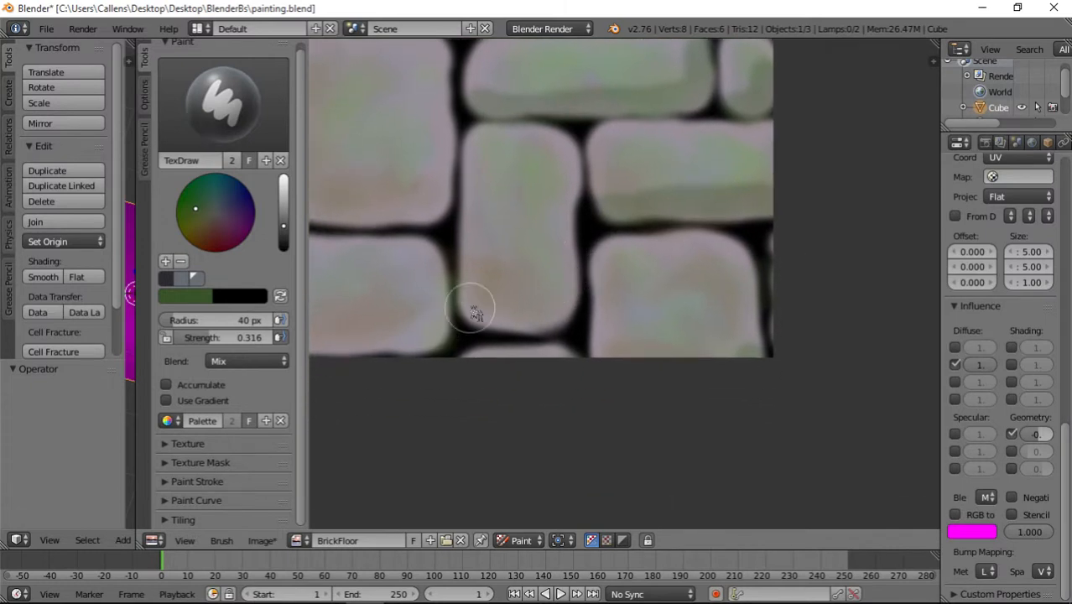
{"action": "mouse_move", "coordinate": [472, 312]}
{"action": "left_mouse_down"}
{"action": "mouse_move", "coordinate": [569, 314]}
{"action": "mouse_move", "coordinate": [562, 193]}
{"action": "left_mouse_up"}
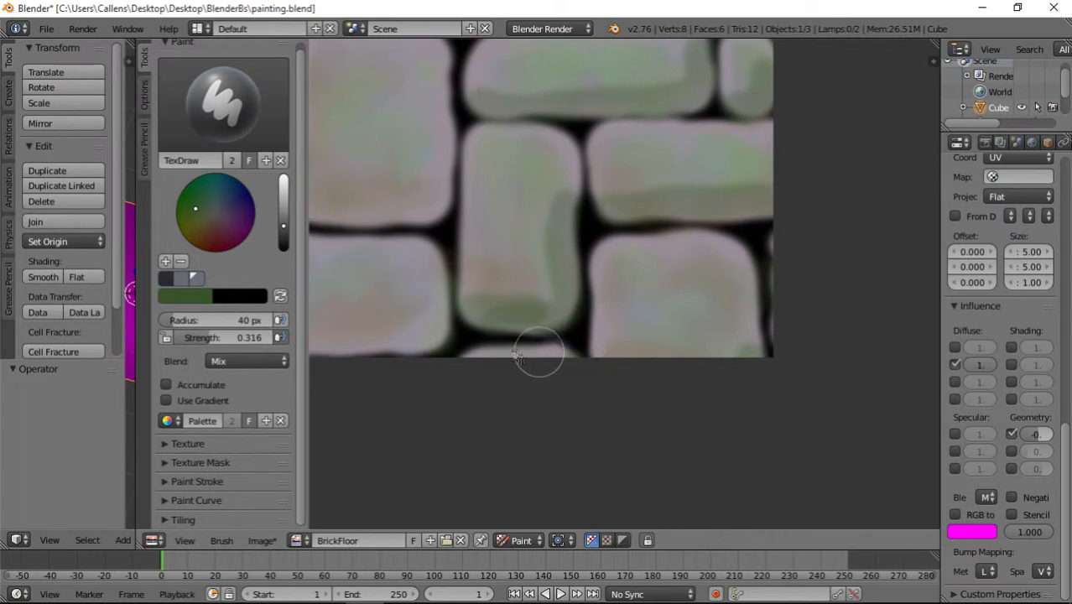
{"action": "left_click_drag", "start_coordinate": [749, 351], "coordinate": [751, 289]}
- Shade the lower and right edges of the wide bottom-row stone and the bottom-left corner stone
{"action": "middle_click_drag", "start_coordinate": [595, 382], "coordinate": [770, 328]}
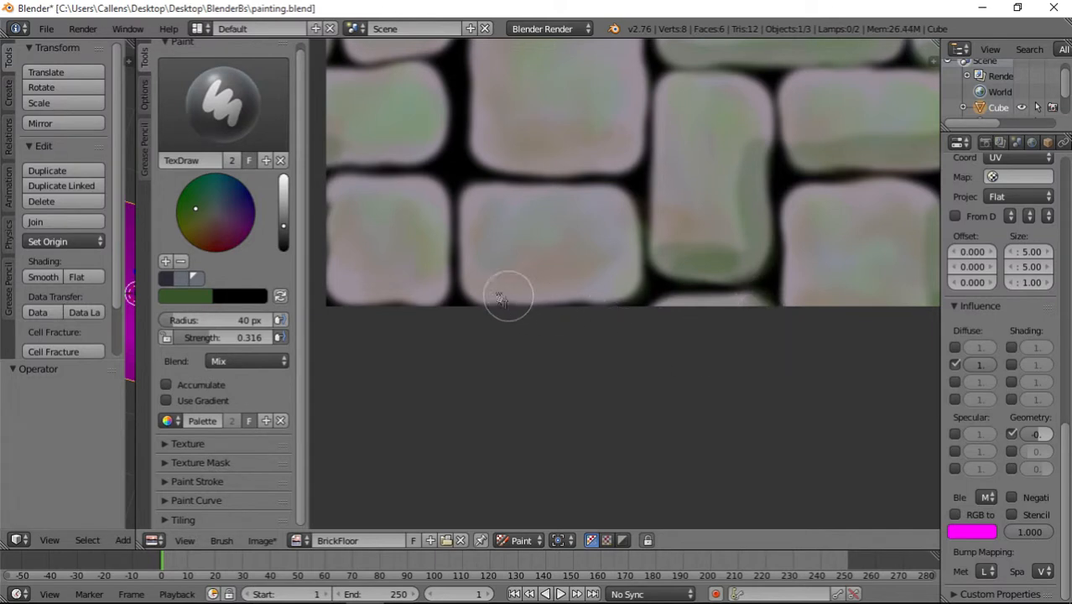
{"action": "left_click_drag", "start_coordinate": [489, 297], "coordinate": [554, 299]}
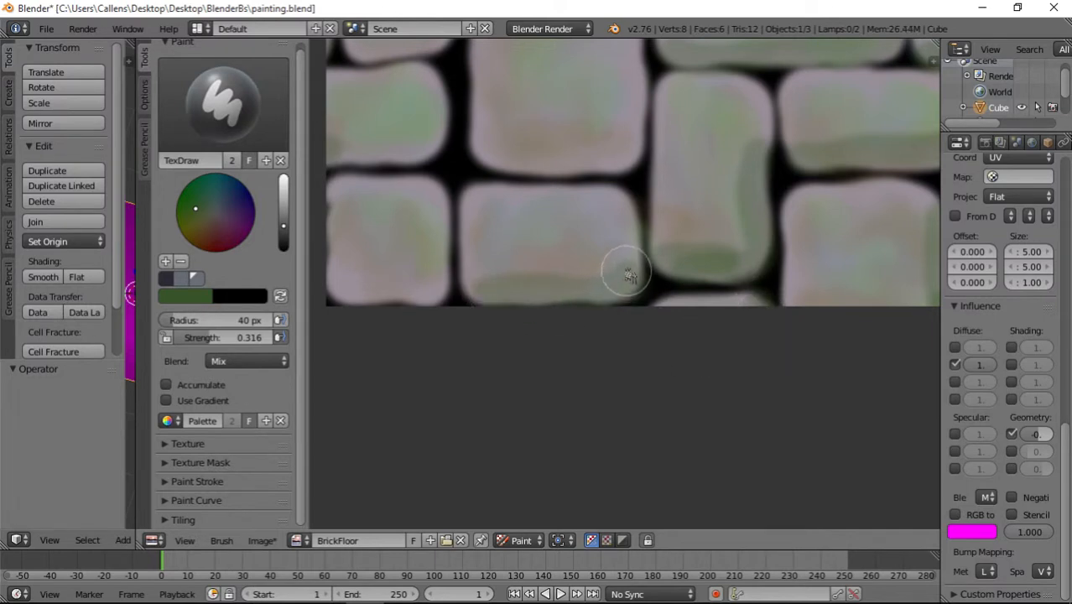
{"action": "middle_click_drag", "start_coordinate": [553, 277], "coordinate": [650, 344]}
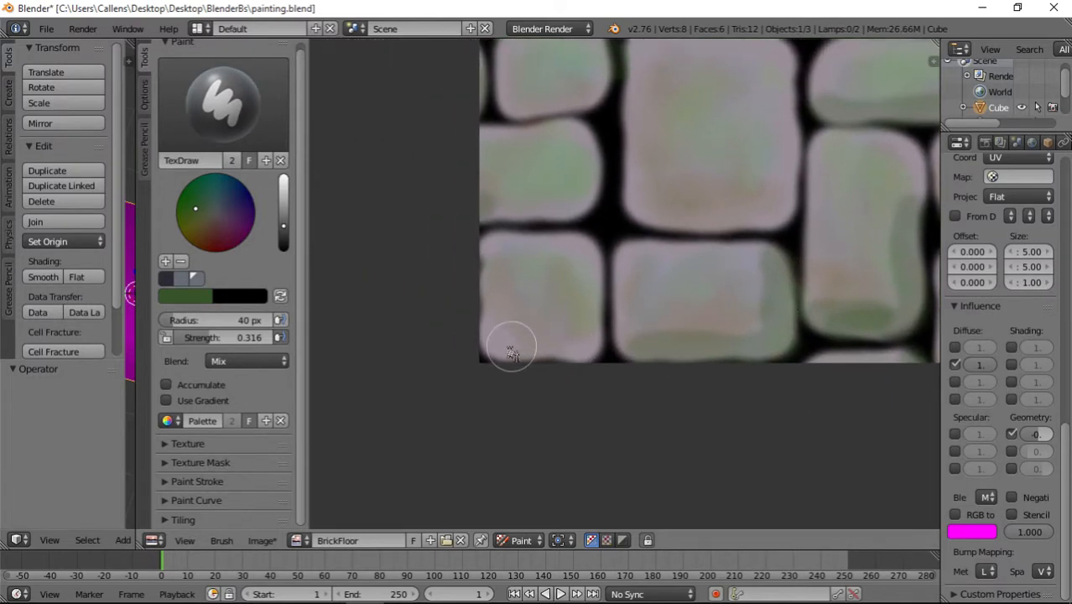
{"action": "mouse_move", "coordinate": [512, 352]}
{"action": "left_mouse_down"}
{"action": "mouse_move", "coordinate": [500, 347]}
{"action": "mouse_move", "coordinate": [575, 355]}
{"action": "left_mouse_up"}
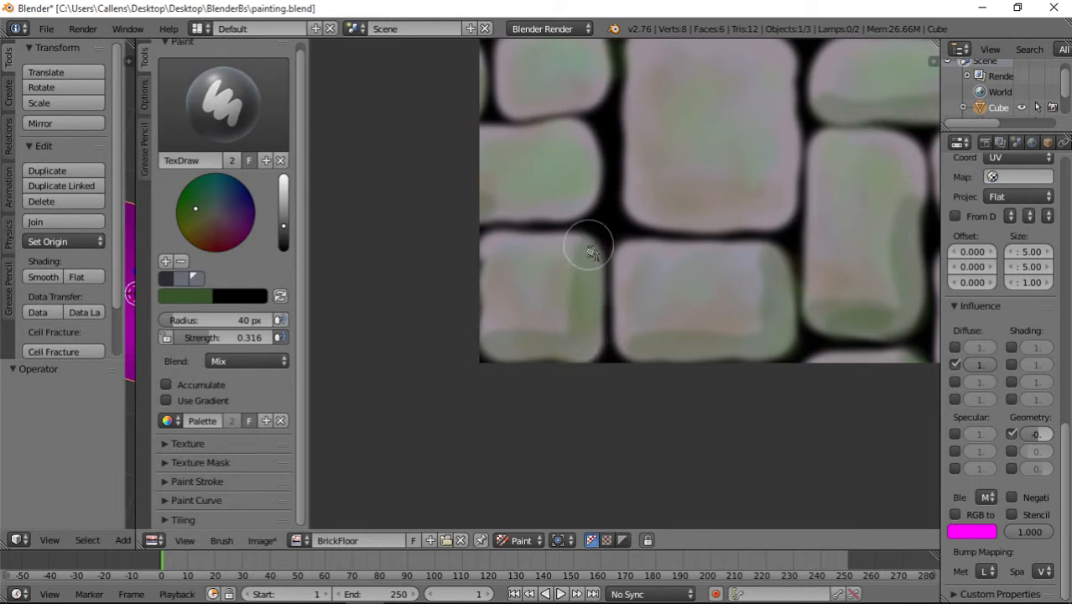
- Shade the lower and right edges of the three stones stacked along the left side between the two corner stones
{"action": "middle_click_drag", "start_coordinate": [587, 247], "coordinate": [592, 352]}
{"action": "mouse_move", "coordinate": [520, 294]}
{"action": "left_mouse_down"}
{"action": "mouse_move", "coordinate": [584, 287]}
{"action": "mouse_move", "coordinate": [620, 245]}
{"action": "left_mouse_up"}
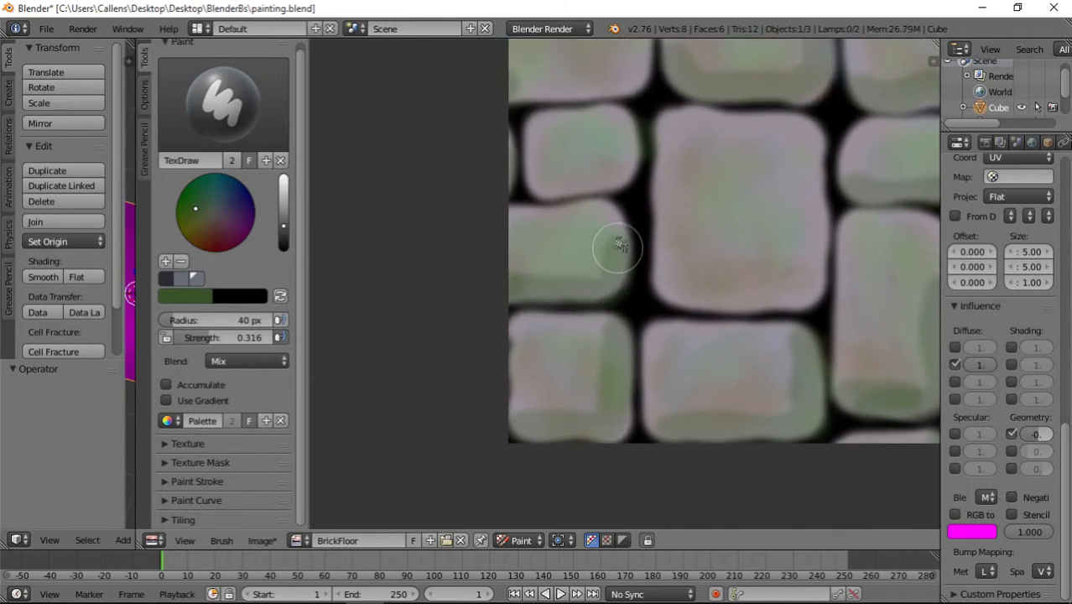
{"action": "middle_click_drag", "start_coordinate": [618, 237], "coordinate": [554, 314]}
{"action": "mouse_move", "coordinate": [557, 297]}
{"action": "left_mouse_down"}
{"action": "mouse_move", "coordinate": [642, 275]}
{"action": "mouse_move", "coordinate": [646, 228]}
{"action": "left_mouse_up"}
{"action": "mouse_move", "coordinate": [646, 227]}
{"action": "middle_mouse_down"}
{"action": "mouse_move", "coordinate": [618, 354]}
{"action": "mouse_move", "coordinate": [622, 384]}
{"action": "middle_mouse_up"}
{"action": "mouse_move", "coordinate": [545, 319]}
{"action": "left_mouse_down"}
{"action": "mouse_move", "coordinate": [662, 289]}
{"action": "mouse_move", "coordinate": [690, 206]}
{"action": "left_mouse_up"}
- Shade the lower and right edges of the top-left stone, redoing the stroke, and check the whole texture
{"action": "middle_click_drag", "start_coordinate": [690, 206], "coordinate": [673, 447]}
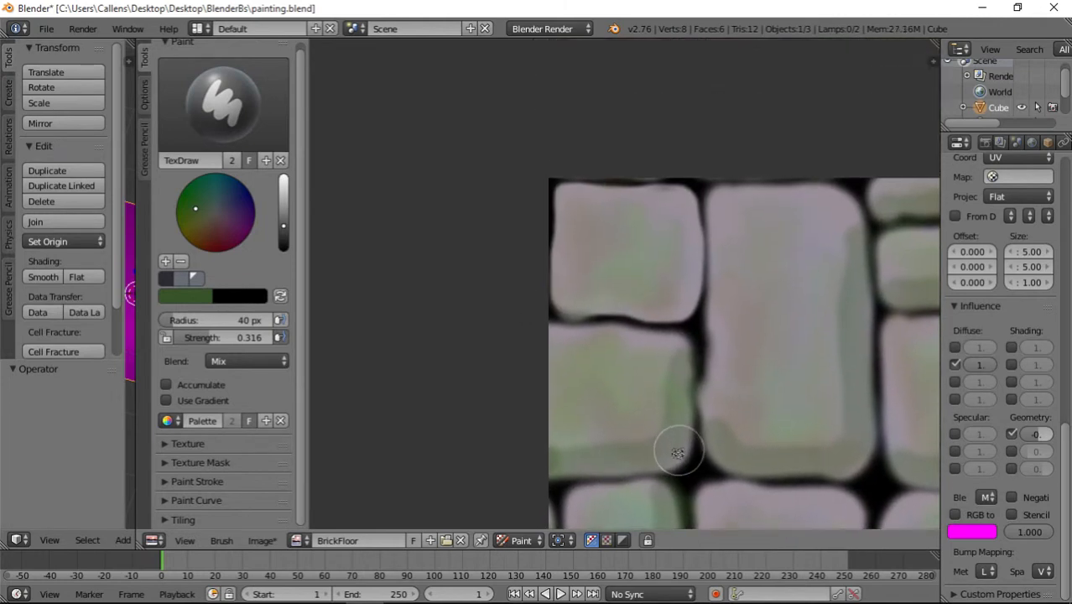
{"action": "mouse_move", "coordinate": [566, 317]}
{"action": "left_mouse_down"}
{"action": "mouse_move", "coordinate": [677, 304]}
{"action": "mouse_move", "coordinate": [695, 217]}
{"action": "left_mouse_up"}
{"action": "key", "text": "ctrl+z"}
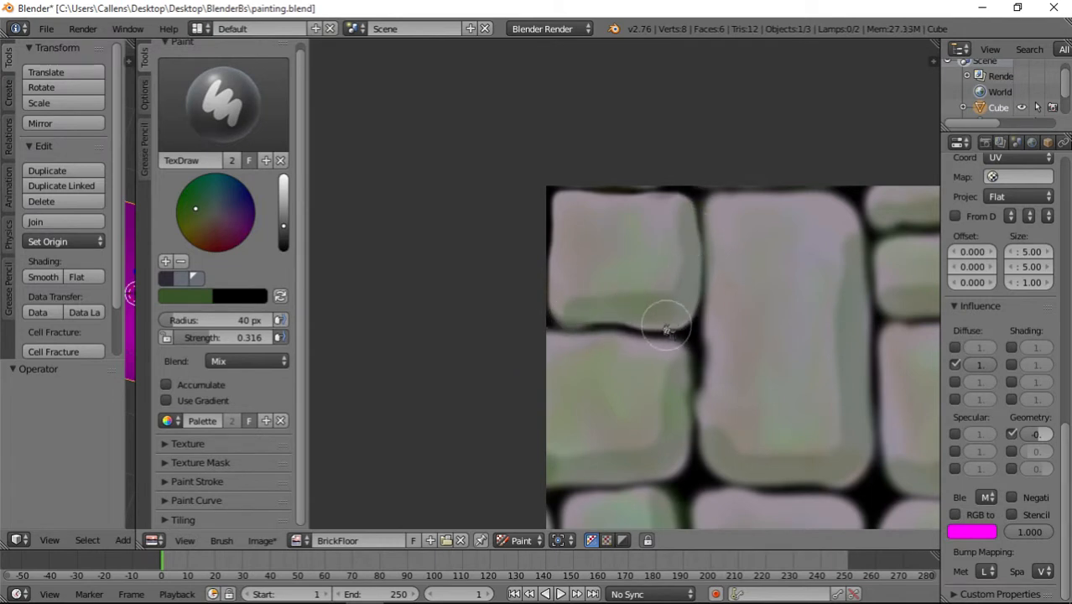
{"action": "scroll", "coordinate": [662, 420], "scroll_direction": "down", "scroll_amount": 7}
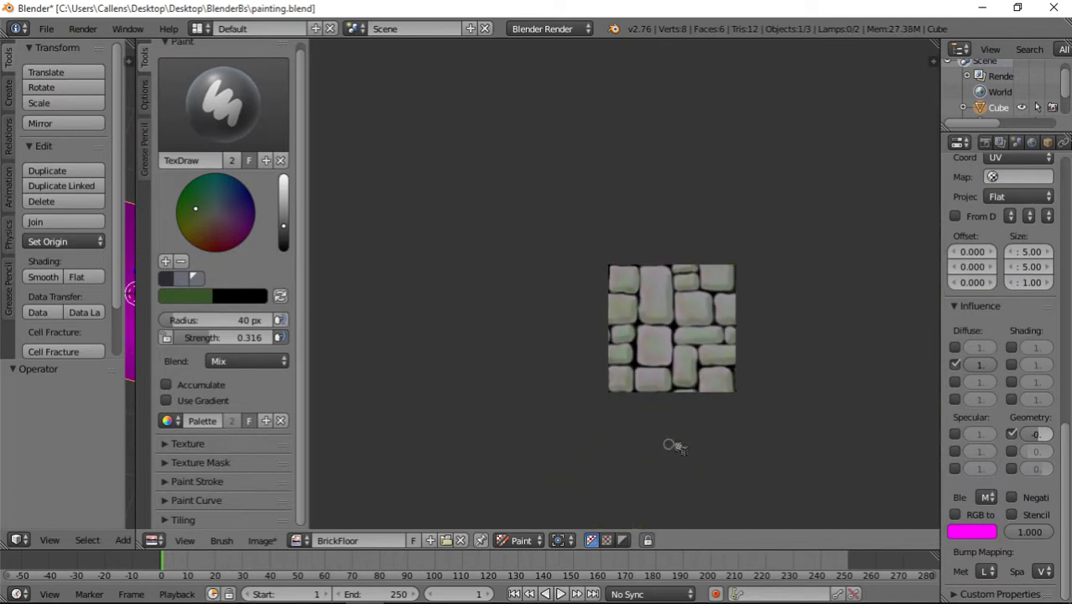
- Lighten the brush colour to pale green, lower its strength to 0.205, and highlight the upper and left edges of the top-left stone
{"action": "middle_click_drag", "start_coordinate": [662, 412], "coordinate": [615, 411]}
{"action": "scroll", "coordinate": [615, 411], "scroll_direction": "up", "scroll_amount": 2}
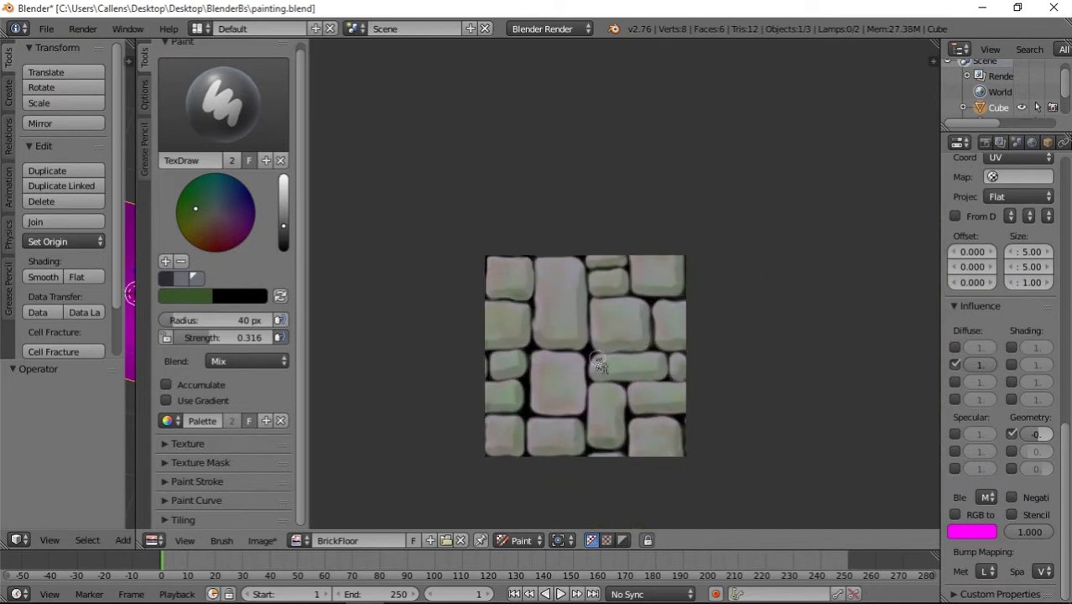
{"action": "scroll", "coordinate": [599, 366], "scroll_direction": "up", "scroll_amount": 2}
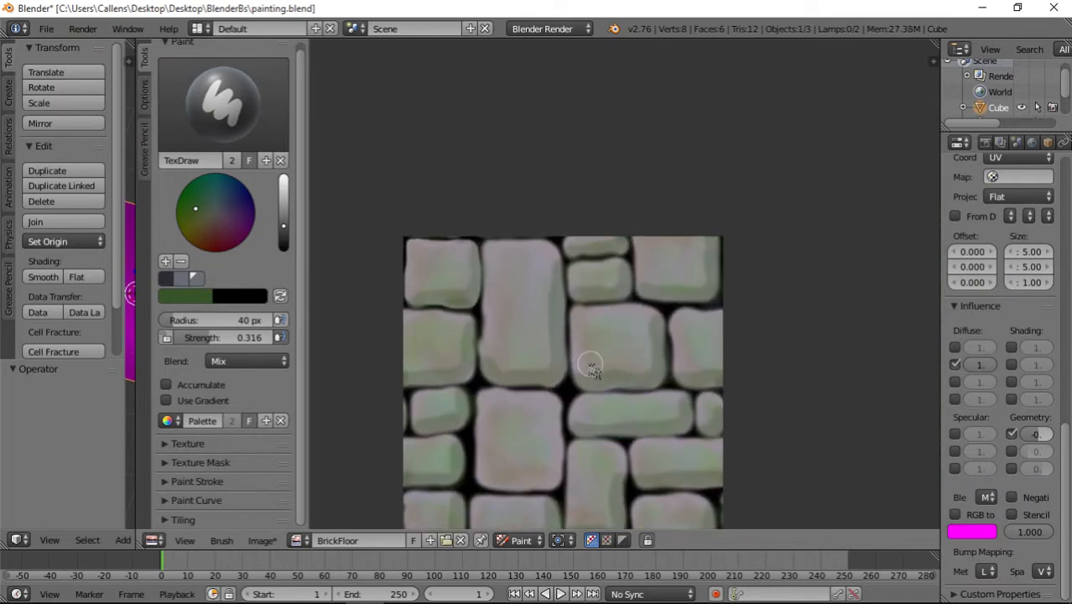
{"action": "left_click", "coordinate": [285, 190]}
{"action": "scroll", "coordinate": [359, 267], "scroll_direction": "up", "scroll_amount": 4}
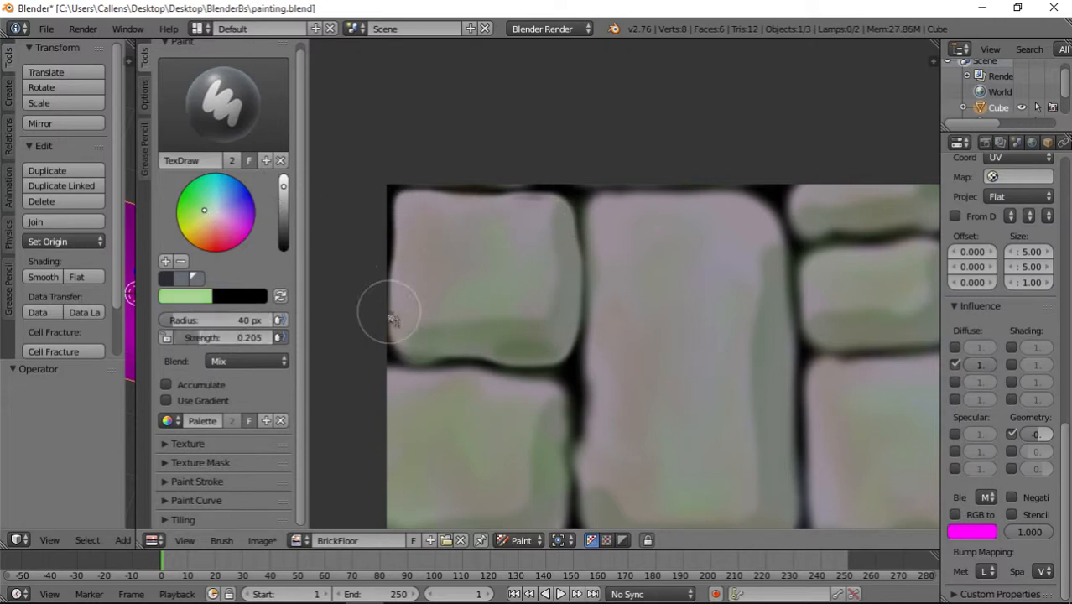
{"action": "mouse_move", "coordinate": [400, 328]}
{"action": "left_mouse_down"}
{"action": "mouse_move", "coordinate": [405, 220]}
{"action": "mouse_move", "coordinate": [440, 207]}
{"action": "mouse_move", "coordinate": [633, 268]}
{"action": "left_mouse_up"}
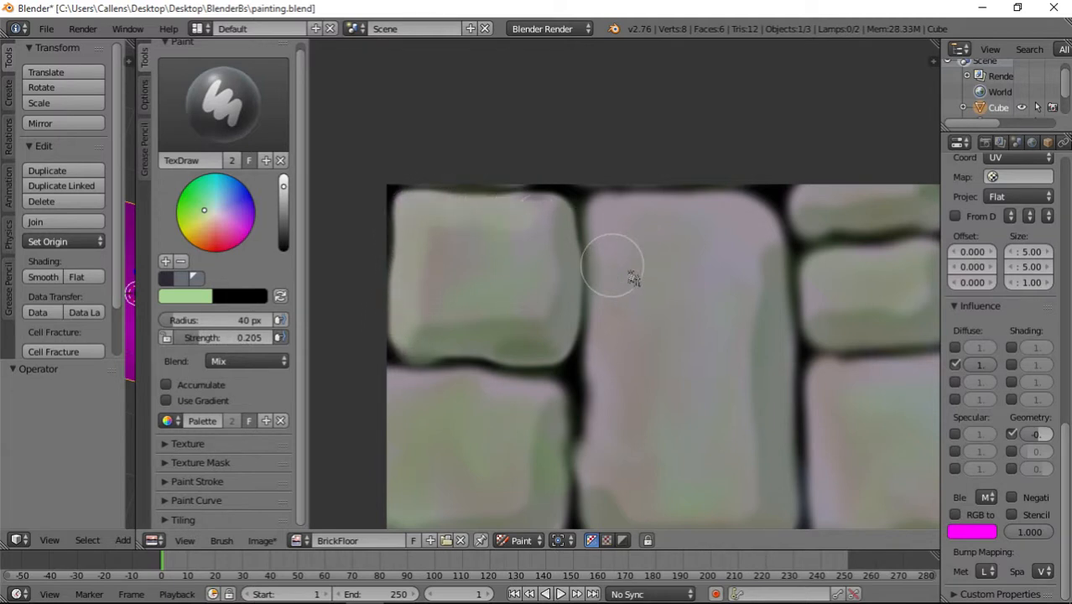
- Highlight the upper and left edges of the tall stone beside the top-left stone
{"action": "mouse_move", "coordinate": [770, 234]}
{"action": "left_mouse_down"}
{"action": "mouse_move", "coordinate": [646, 213]}
{"action": "mouse_move", "coordinate": [618, 225]}
{"action": "mouse_move", "coordinate": [608, 251]}
{"action": "left_mouse_up"}
{"action": "middle_click_drag", "start_coordinate": [625, 359], "coordinate": [605, 96]}
{"action": "middle_click_drag", "start_coordinate": [603, 133], "coordinate": [592, 288]}
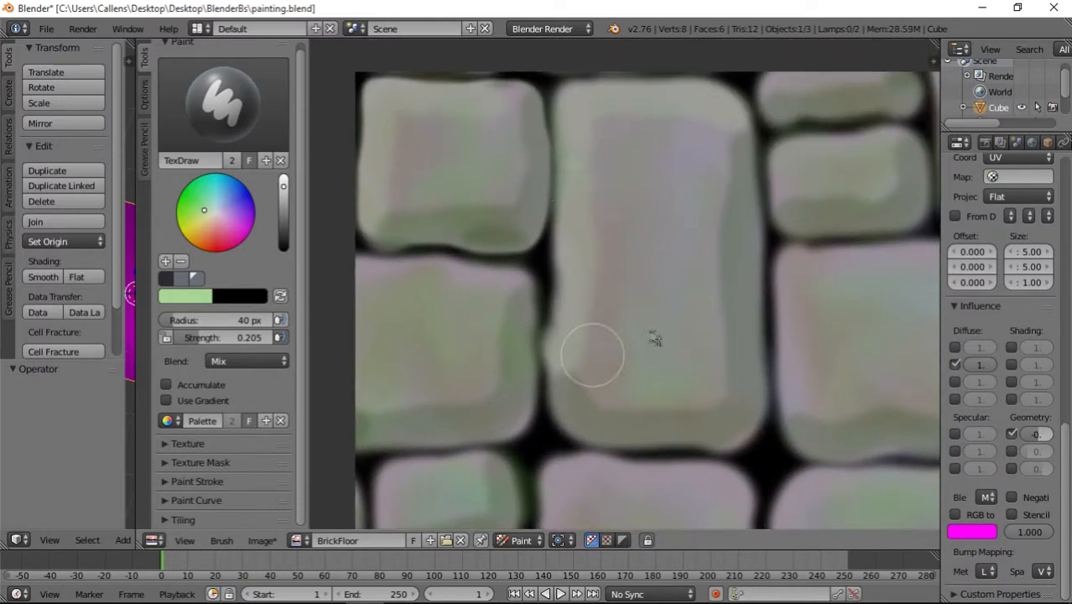
- Highlight the upper and left edges of the two small stacked stones and the large square stone beneath them
{"action": "middle_click_drag", "start_coordinate": [655, 338], "coordinate": [565, 383]}
{"action": "left_click_drag", "start_coordinate": [628, 170], "coordinate": [655, 208]}
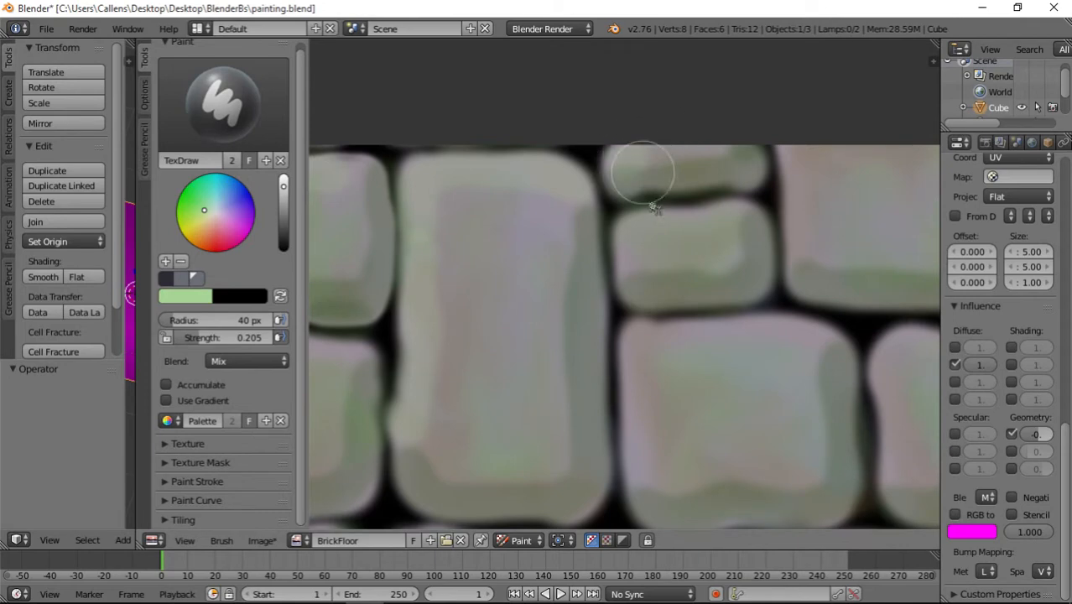
{"action": "mouse_move", "coordinate": [630, 273]}
{"action": "left_mouse_down"}
{"action": "mouse_move", "coordinate": [629, 227]}
{"action": "mouse_move", "coordinate": [722, 219]}
{"action": "left_mouse_up"}
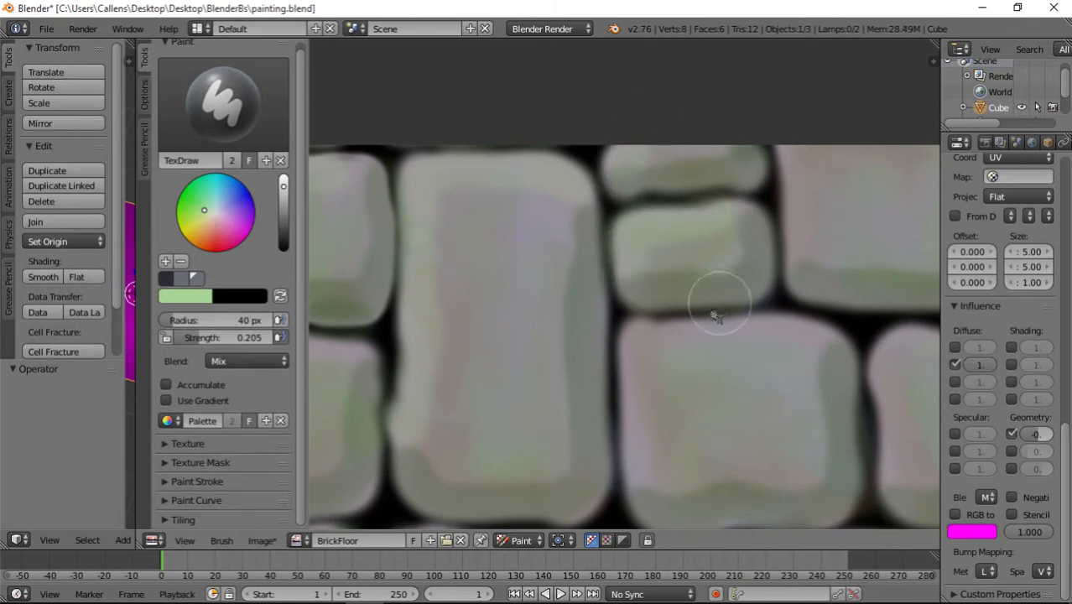
{"action": "scroll", "coordinate": [714, 317], "scroll_direction": "down", "scroll_amount": 7}
{"action": "scroll", "coordinate": [638, 360], "scroll_direction": "up", "scroll_amount": 6}
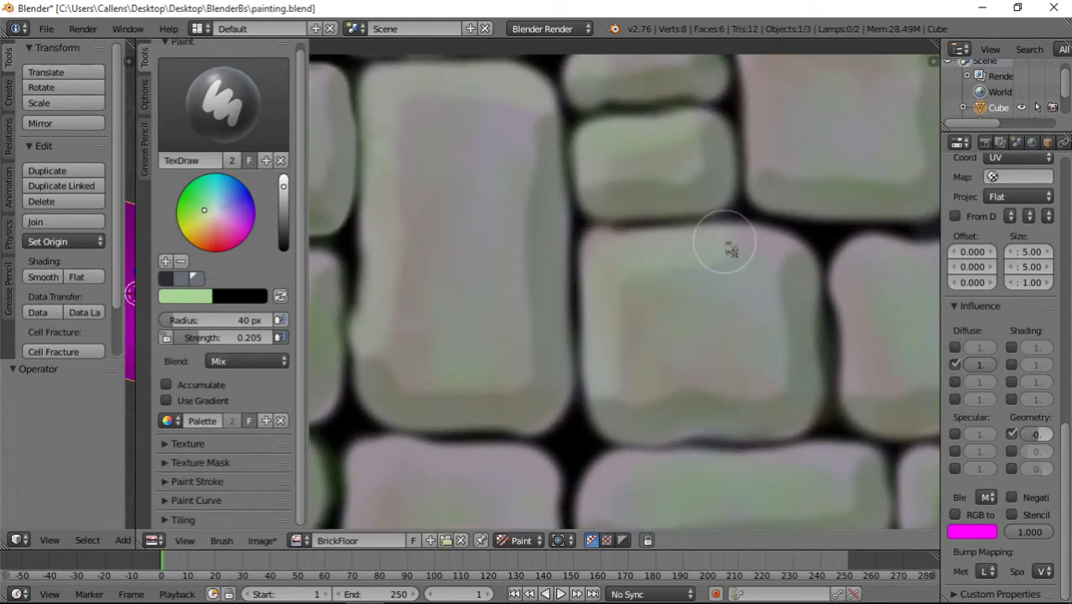
- Highlight the upper and left edges of the top-right stone, the right-edge stone below it, and the long horizontal stone with its small neighbour
{"action": "middle_click_drag", "start_coordinate": [761, 249], "coordinate": [566, 345]}
{"action": "mouse_move", "coordinate": [606, 426]}
{"action": "left_mouse_down"}
{"action": "mouse_move", "coordinate": [598, 343]}
{"action": "mouse_move", "coordinate": [618, 312]}
{"action": "mouse_move", "coordinate": [664, 294]}
{"action": "mouse_move", "coordinate": [685, 305]}
{"action": "left_mouse_up"}
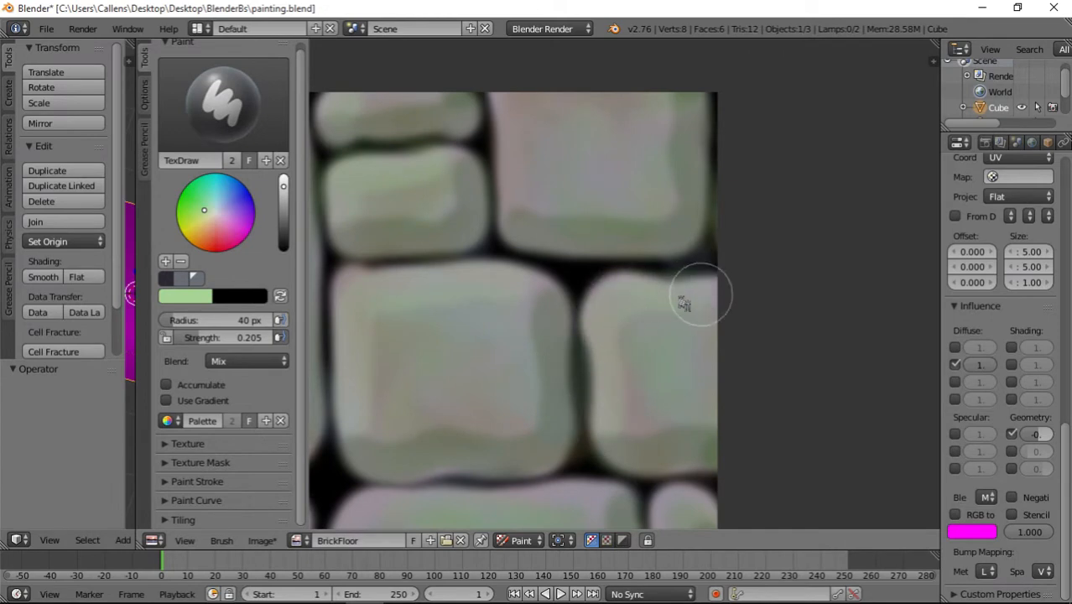
{"action": "left_click_drag", "start_coordinate": [522, 166], "coordinate": [520, 107]}
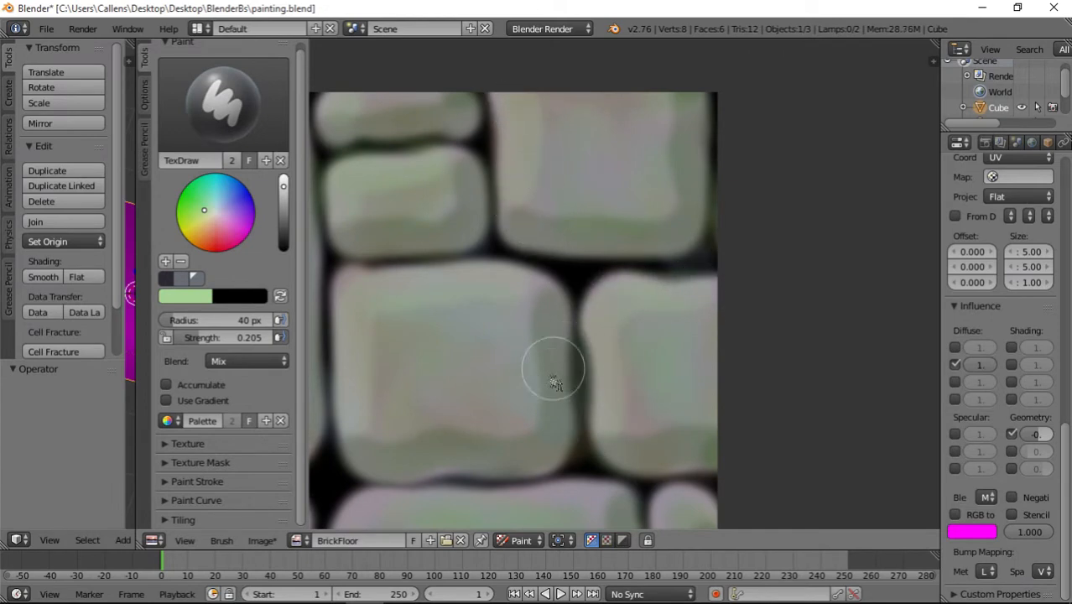
{"action": "middle_click_drag", "start_coordinate": [553, 381], "coordinate": [615, 172]}
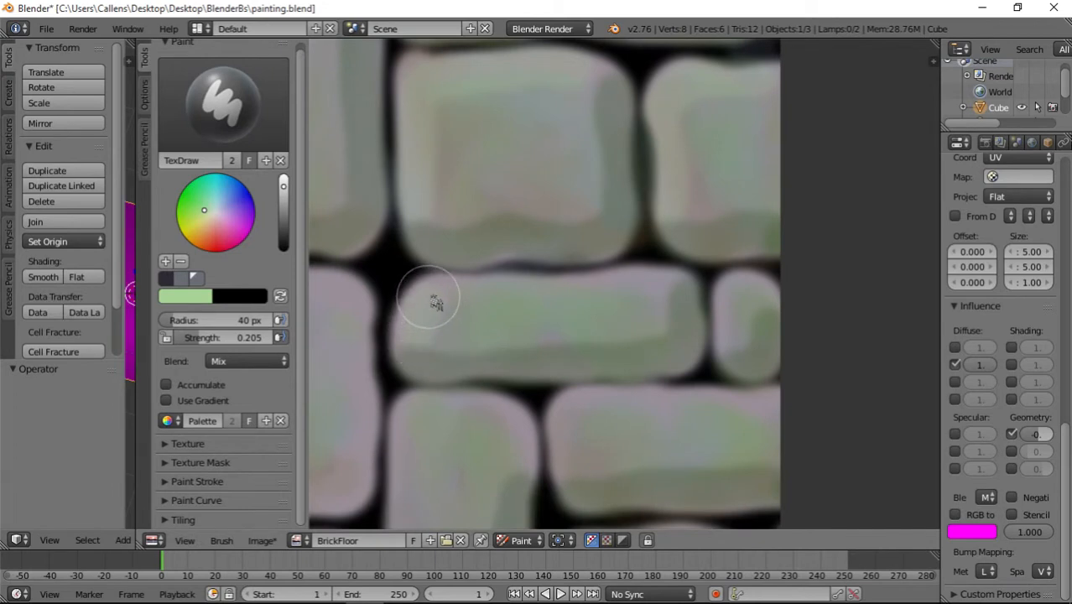
{"action": "mouse_move", "coordinate": [436, 304]}
{"action": "left_mouse_down"}
{"action": "mouse_move", "coordinate": [646, 283]}
{"action": "mouse_move", "coordinate": [730, 336]}
{"action": "mouse_move", "coordinate": [758, 292]}
{"action": "left_mouse_up"}
- Highlight the upper and left edges of the square stone below the tall one, redoing the first stroke
{"action": "middle_click_drag", "start_coordinate": [520, 419], "coordinate": [714, 356]}
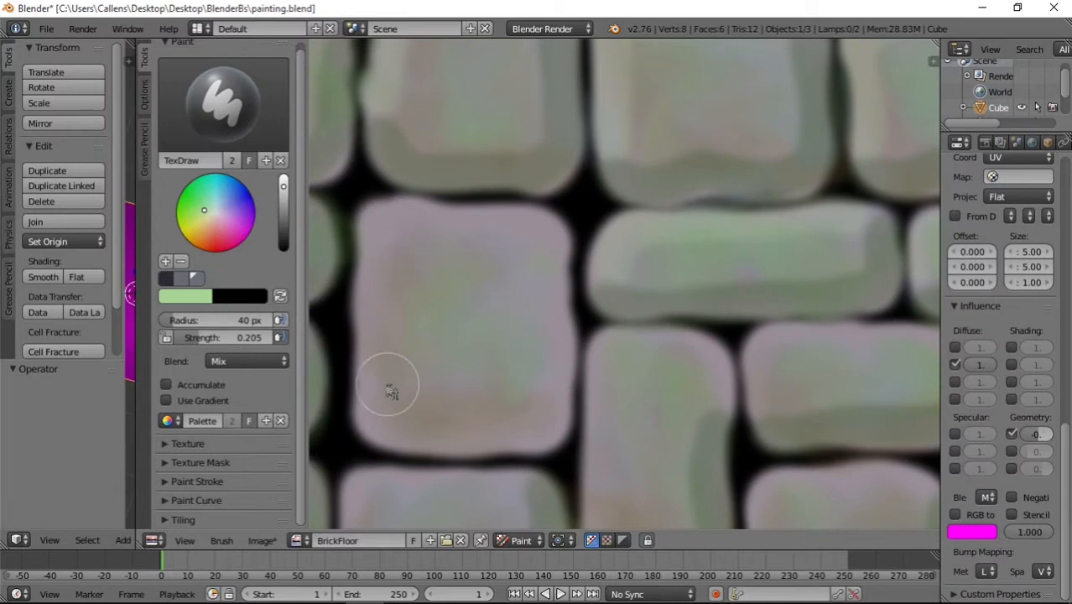
{"action": "left_click_drag", "start_coordinate": [373, 405], "coordinate": [382, 307]}
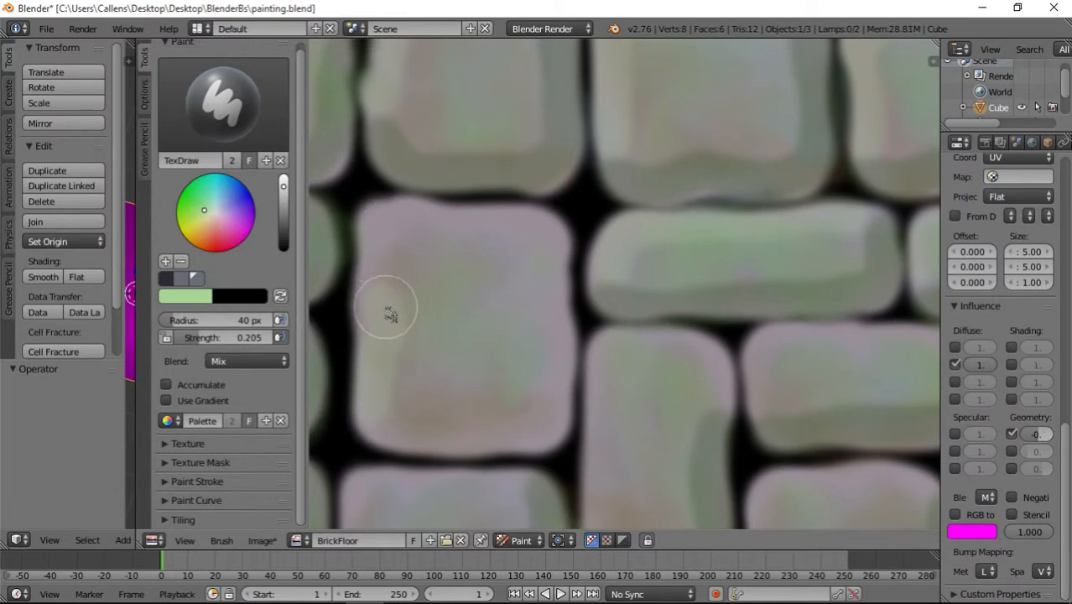
{"action": "key", "text": "ctrl+z"}
{"action": "mouse_move", "coordinate": [370, 400]}
{"action": "left_mouse_down"}
{"action": "mouse_move", "coordinate": [359, 342]}
{"action": "mouse_move", "coordinate": [370, 283]}
{"action": "mouse_move", "coordinate": [365, 232]}
{"action": "mouse_move", "coordinate": [546, 227]}
{"action": "left_mouse_up"}
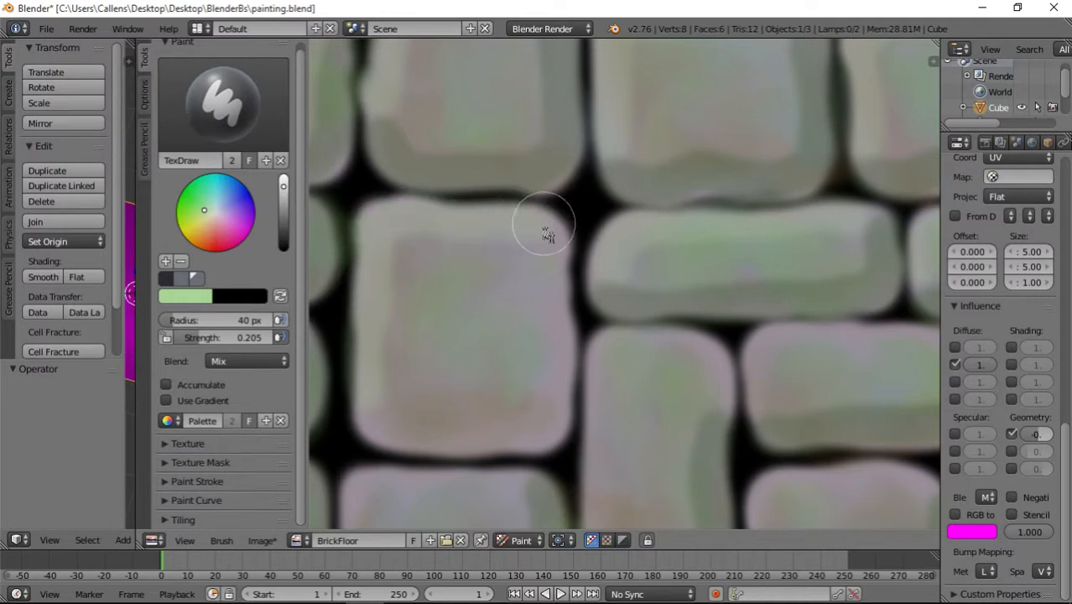
- Highlight the upper and left edges of the lower upright stone, the right-edge horizontal stone beside it, and the bottom-right corner stone
{"action": "mouse_move", "coordinate": [618, 422]}
{"action": "middle_mouse_down"}
{"action": "mouse_move", "coordinate": [618, 359]}
{"action": "mouse_move", "coordinate": [583, 296]}
{"action": "middle_mouse_up"}
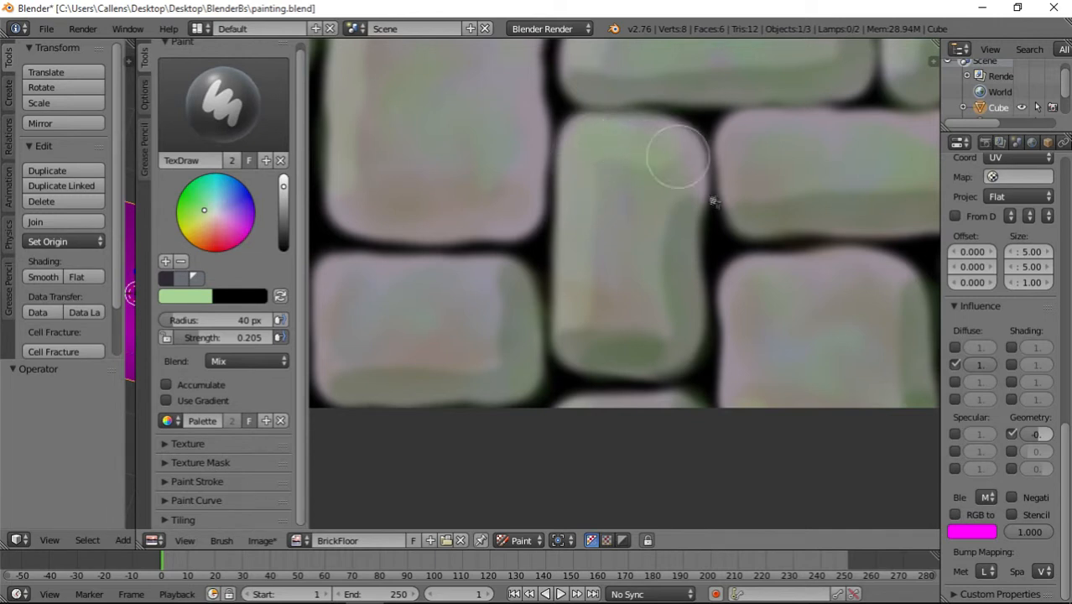
{"action": "middle_click_drag", "start_coordinate": [733, 227], "coordinate": [581, 242]}
{"action": "mouse_move", "coordinate": [586, 209]}
{"action": "left_mouse_down"}
{"action": "mouse_move", "coordinate": [582, 155]}
{"action": "mouse_move", "coordinate": [674, 130]}
{"action": "mouse_move", "coordinate": [781, 130]}
{"action": "left_mouse_up"}
{"action": "middle_click_drag", "start_coordinate": [558, 257], "coordinate": [608, 151]}
{"action": "mouse_move", "coordinate": [620, 308]}
{"action": "left_mouse_down"}
{"action": "mouse_move", "coordinate": [623, 216]}
{"action": "mouse_move", "coordinate": [647, 182]}
{"action": "mouse_move", "coordinate": [770, 177]}
{"action": "left_mouse_up"}
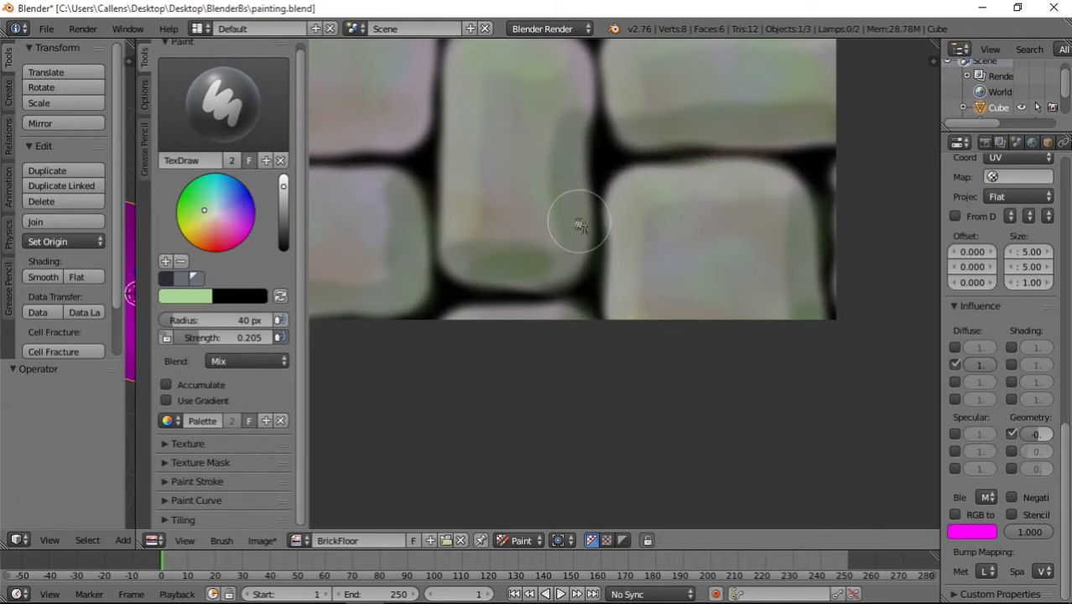
- Highlight the sliver of stone at the bottom border and the upper and left edges of the wide bottom-row stone
{"action": "middle_click_drag", "start_coordinate": [578, 221], "coordinate": [648, 294]}
{"action": "scroll", "coordinate": [545, 306], "scroll_direction": "up", "scroll_amount": 1}
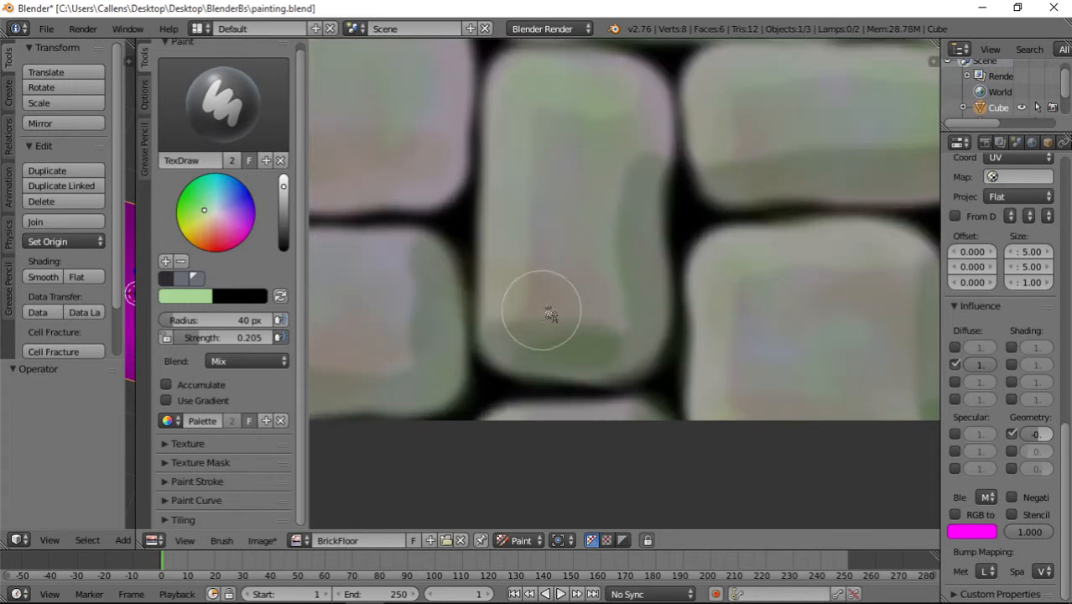
{"action": "middle_click_drag", "start_coordinate": [546, 306], "coordinate": [677, 299]}
{"action": "left_click_drag", "start_coordinate": [748, 380], "coordinate": [614, 380]}
{"action": "middle_click_drag", "start_coordinate": [532, 303], "coordinate": [772, 320]}
{"action": "mouse_move", "coordinate": [739, 252]}
{"action": "left_mouse_down"}
{"action": "mouse_move", "coordinate": [749, 230]}
{"action": "mouse_move", "coordinate": [567, 235]}
{"action": "mouse_move", "coordinate": [549, 300]}
{"action": "left_mouse_up"}
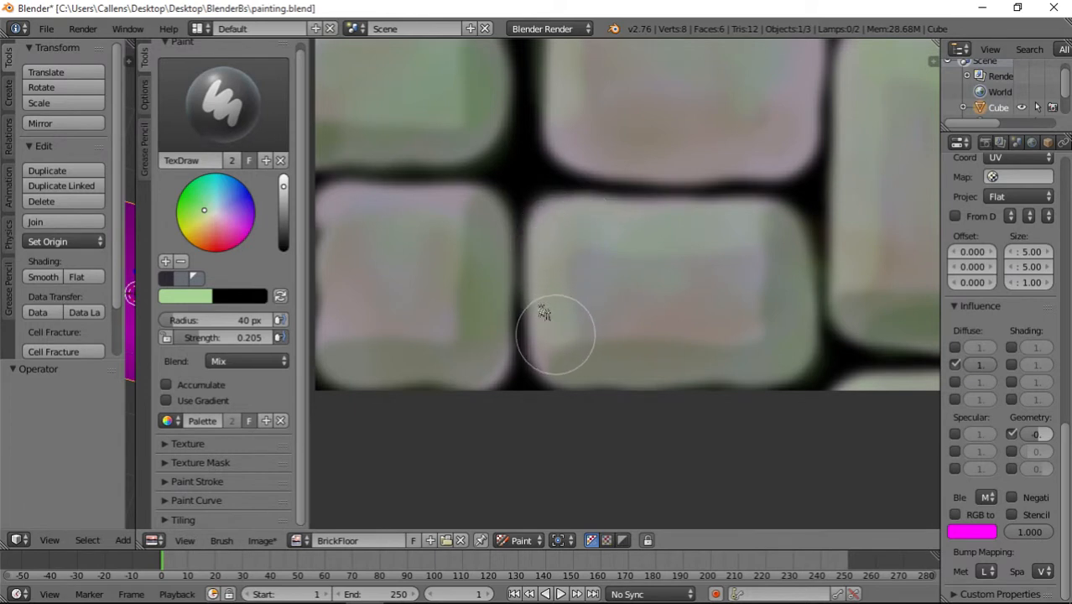
- Highlight the upper and left edges of the stones along the left side, from the bottom-left corner upward, and check the whole texture
{"action": "middle_click_drag", "start_coordinate": [549, 335], "coordinate": [728, 313]}
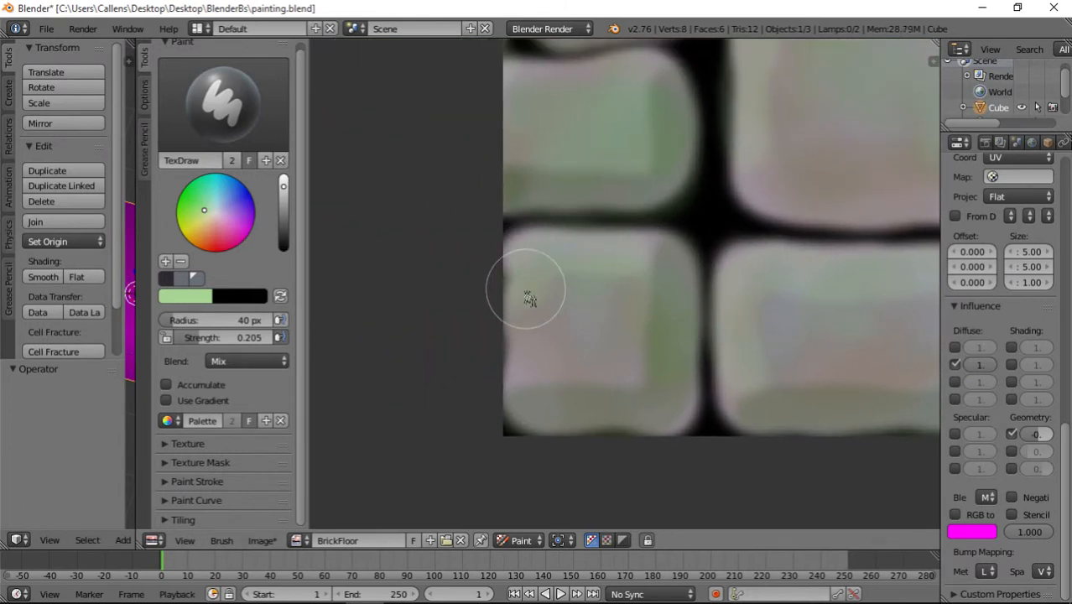
{"action": "middle_click_drag", "start_coordinate": [548, 249], "coordinate": [603, 331]}
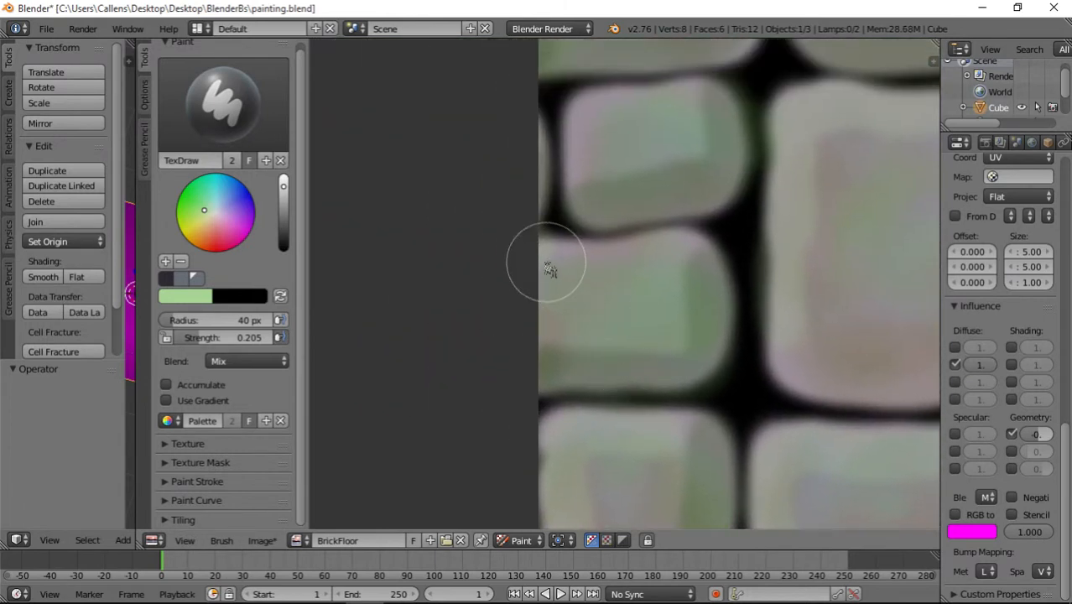
{"action": "middle_click_drag", "start_coordinate": [677, 199], "coordinate": [683, 318]}
{"action": "mouse_move", "coordinate": [604, 299]}
{"action": "left_mouse_down"}
{"action": "mouse_move", "coordinate": [587, 253]}
{"action": "mouse_move", "coordinate": [641, 224]}
{"action": "mouse_move", "coordinate": [684, 222]}
{"action": "left_mouse_up"}
{"action": "middle_click_drag", "start_coordinate": [688, 223], "coordinate": [660, 369]}
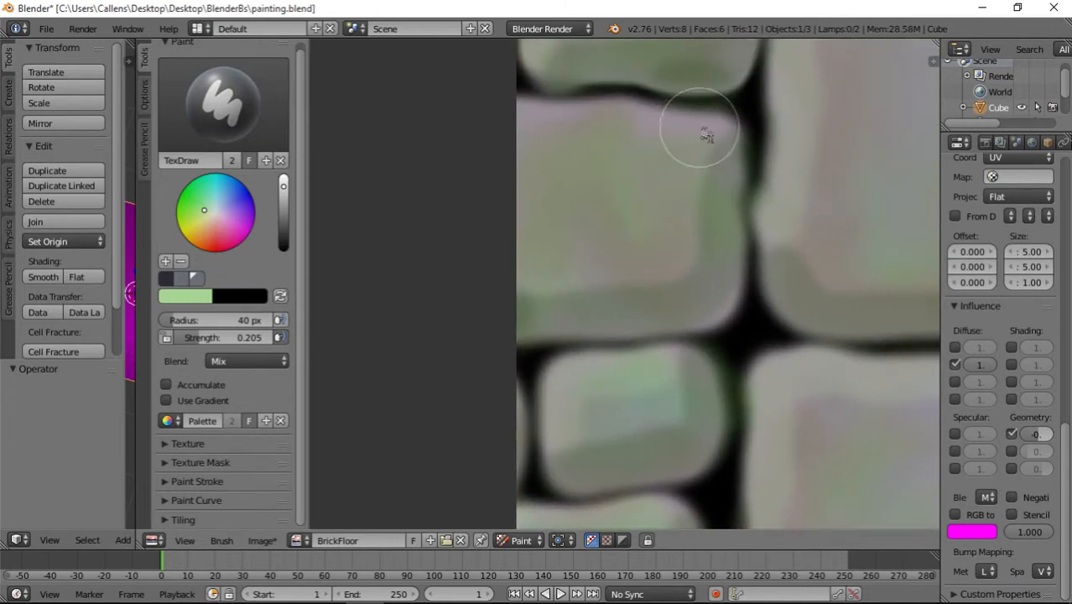
{"action": "left_click_drag", "start_coordinate": [708, 131], "coordinate": [533, 119]}
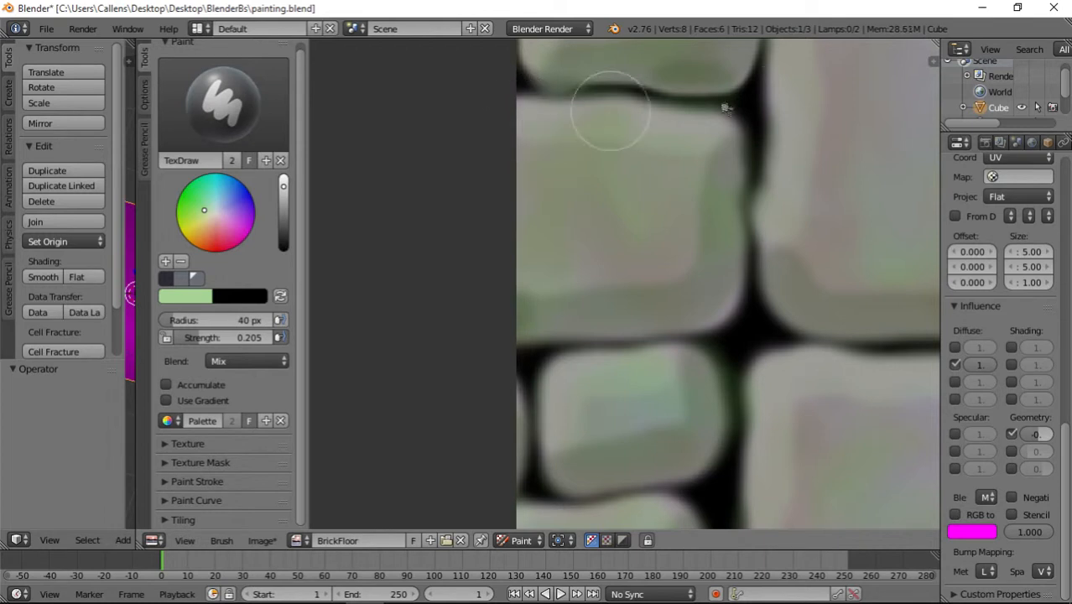
{"action": "middle_click_drag", "start_coordinate": [770, 107], "coordinate": [737, 317]}
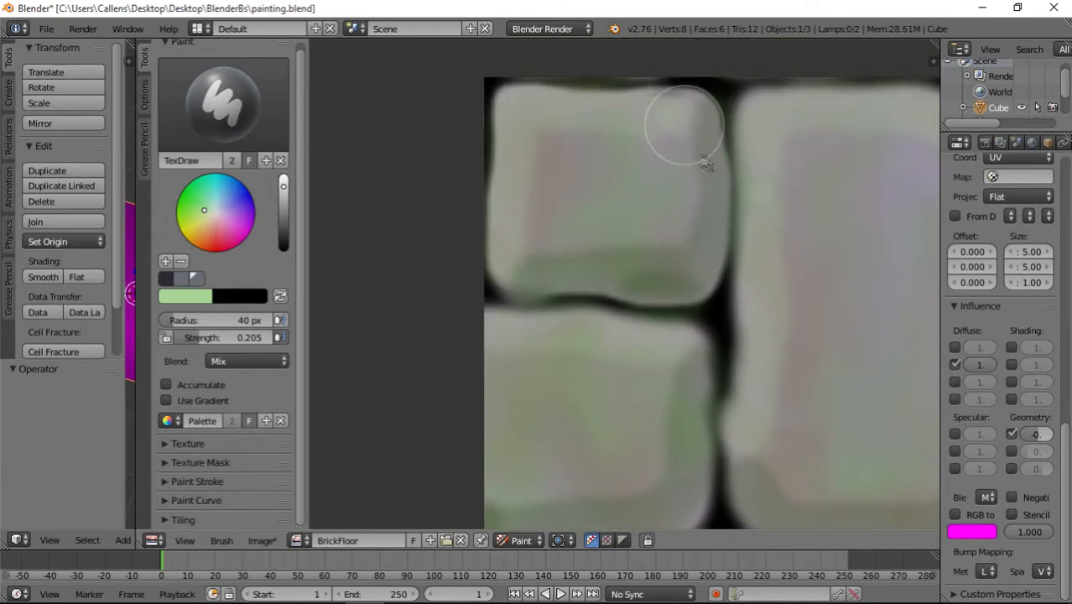
{"action": "scroll", "coordinate": [772, 294], "scroll_direction": "down", "scroll_amount": 6}
{"action": "middle_click_drag", "start_coordinate": [731, 375], "coordinate": [608, 313]}
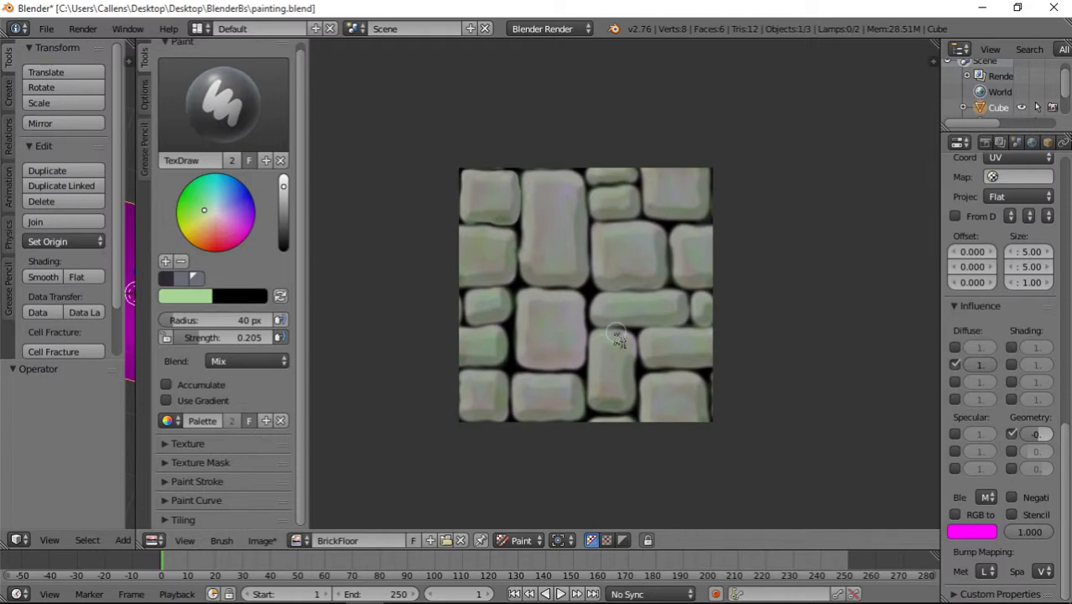
- Switch to the Smear brush and blend the highlights into the shading at the corners of the large square stone on the upper right
{"action": "scroll", "coordinate": [618, 340], "scroll_direction": "up", "scroll_amount": 5}
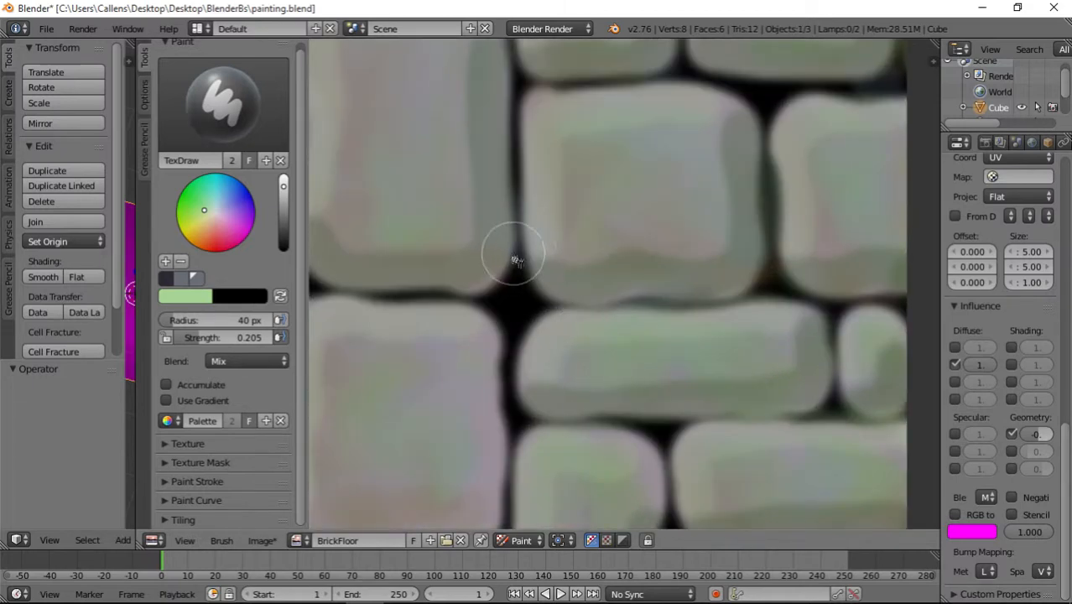
{"action": "left_click", "coordinate": [222, 101]}
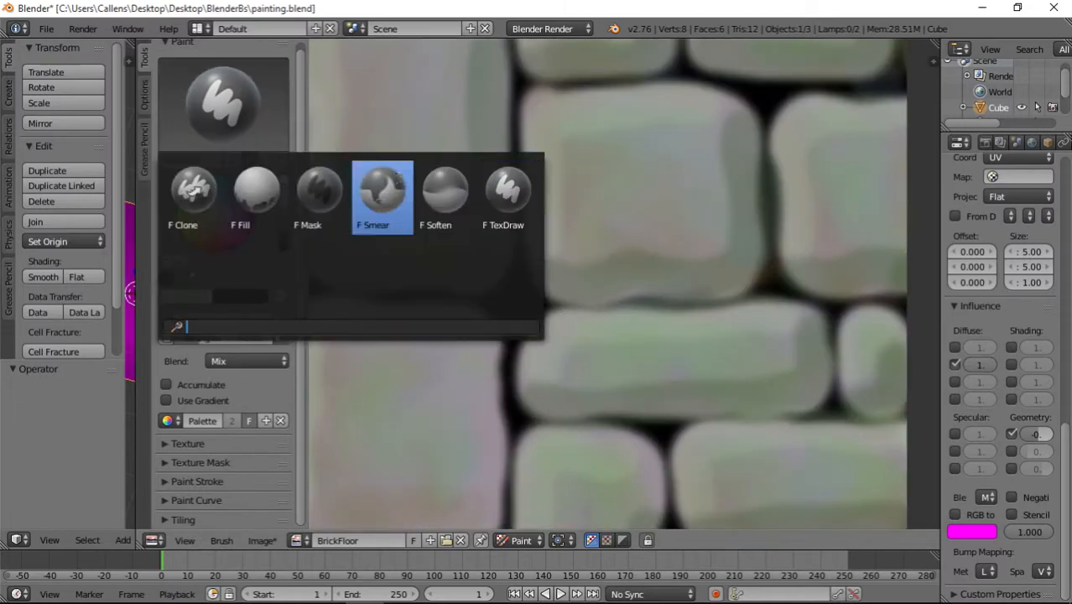
{"action": "left_click", "coordinate": [383, 189]}
{"action": "scroll", "coordinate": [467, 266], "scroll_direction": "up", "scroll_amount": 2}
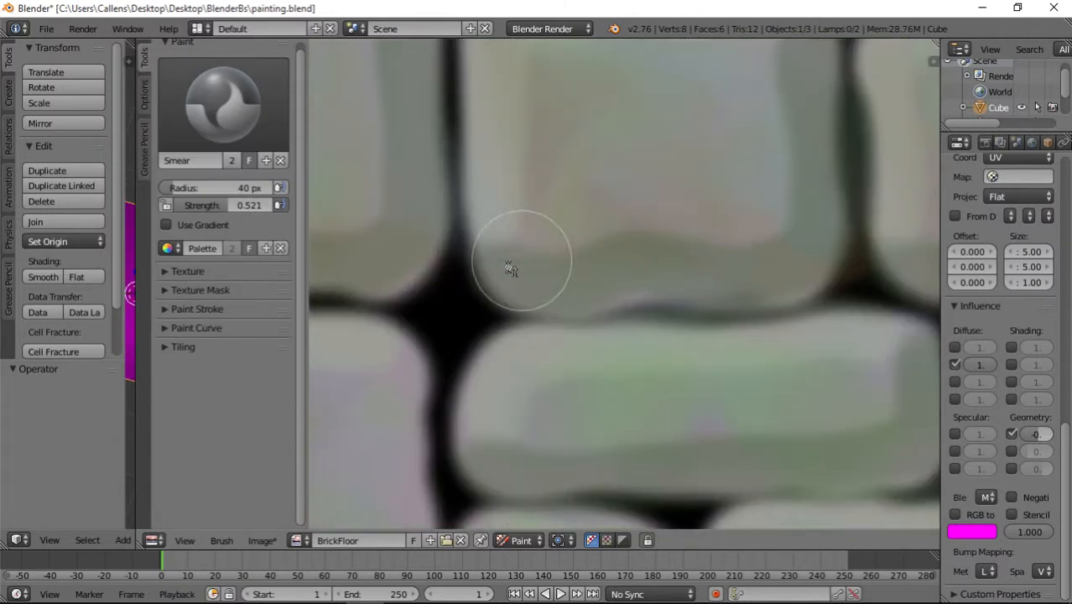
{"action": "scroll", "coordinate": [663, 197], "scroll_direction": "down", "scroll_amount": 2}
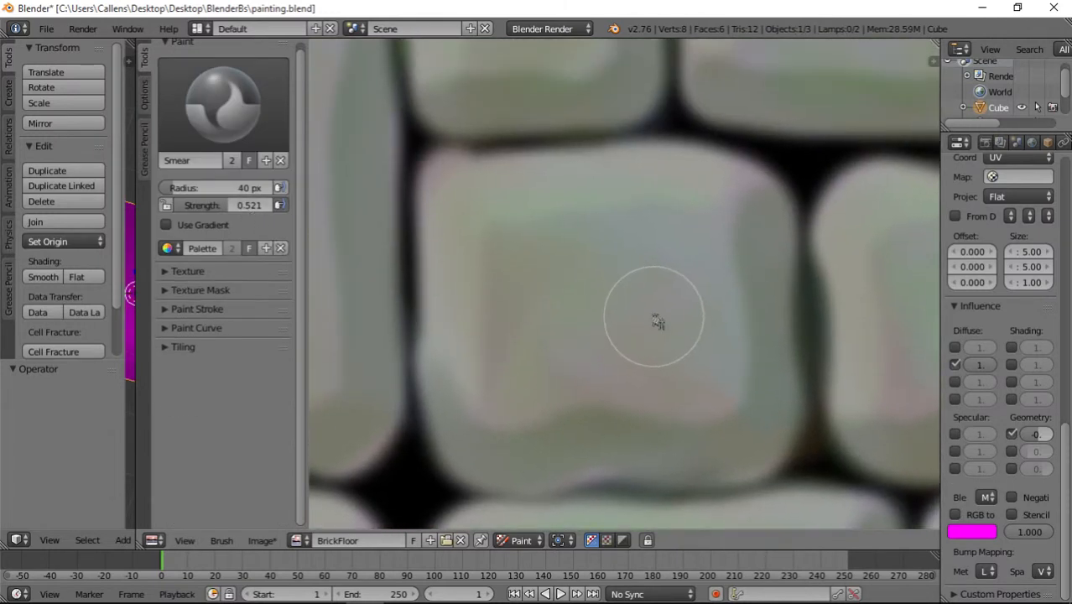
{"action": "mouse_move", "coordinate": [723, 177]}
{"action": "left_mouse_down"}
{"action": "mouse_move", "coordinate": [734, 207]}
{"action": "mouse_move", "coordinate": [785, 236]}
{"action": "left_mouse_up"}
- Smear the highlight and shading transitions at the corners of the two small stacked stones along the top
{"action": "middle_click_drag", "start_coordinate": [787, 237], "coordinate": [787, 380]}
{"action": "mouse_move", "coordinate": [609, 132]}
{"action": "left_mouse_down"}
{"action": "mouse_move", "coordinate": [623, 116]}
{"action": "mouse_move", "coordinate": [643, 134]}
{"action": "left_mouse_up"}
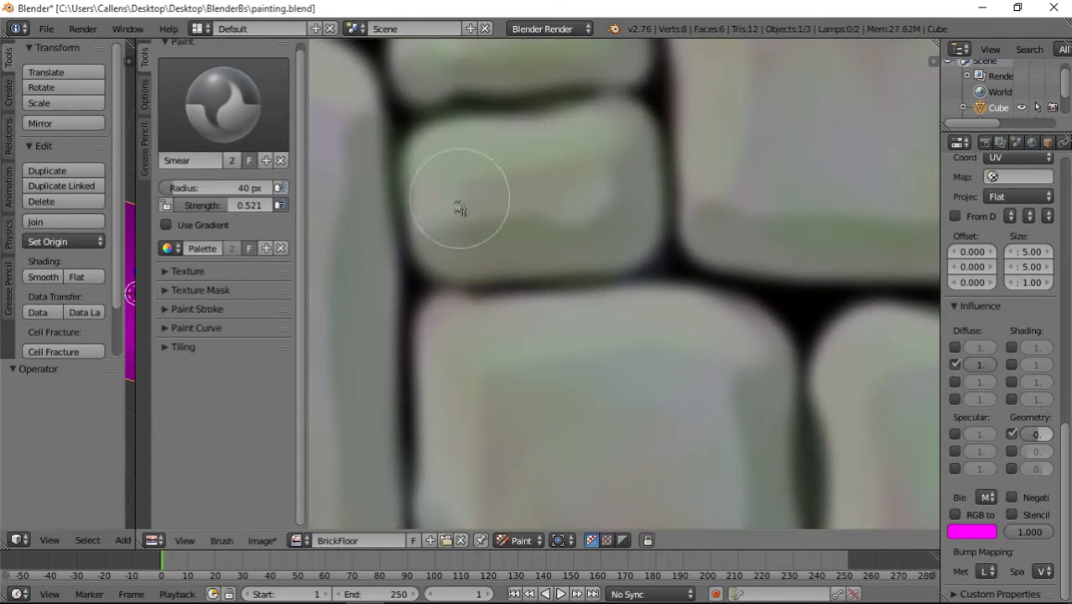
{"action": "mouse_move", "coordinate": [457, 201]}
{"action": "left_mouse_down"}
{"action": "mouse_move", "coordinate": [424, 221]}
{"action": "mouse_move", "coordinate": [435, 219]}
{"action": "left_mouse_up"}
{"action": "middle_click_drag", "start_coordinate": [475, 164], "coordinate": [561, 322]}
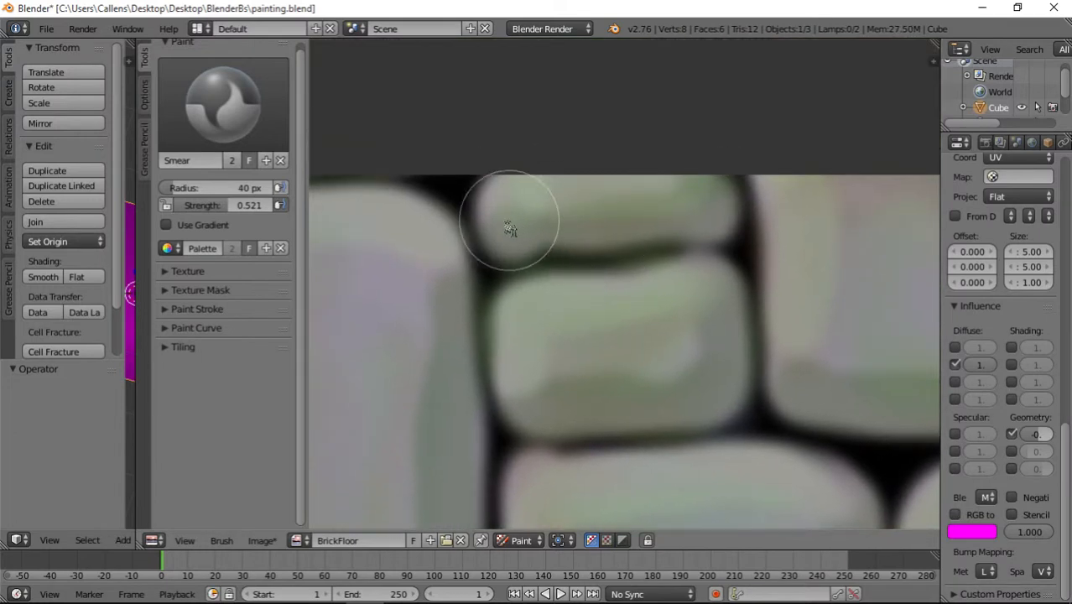
{"action": "left_click_drag", "start_coordinate": [509, 222], "coordinate": [505, 229]}
- Smear the highlight and shading transitions at the lower corners of the top-right stone
{"action": "middle_click_drag", "start_coordinate": [726, 261], "coordinate": [579, 224]}
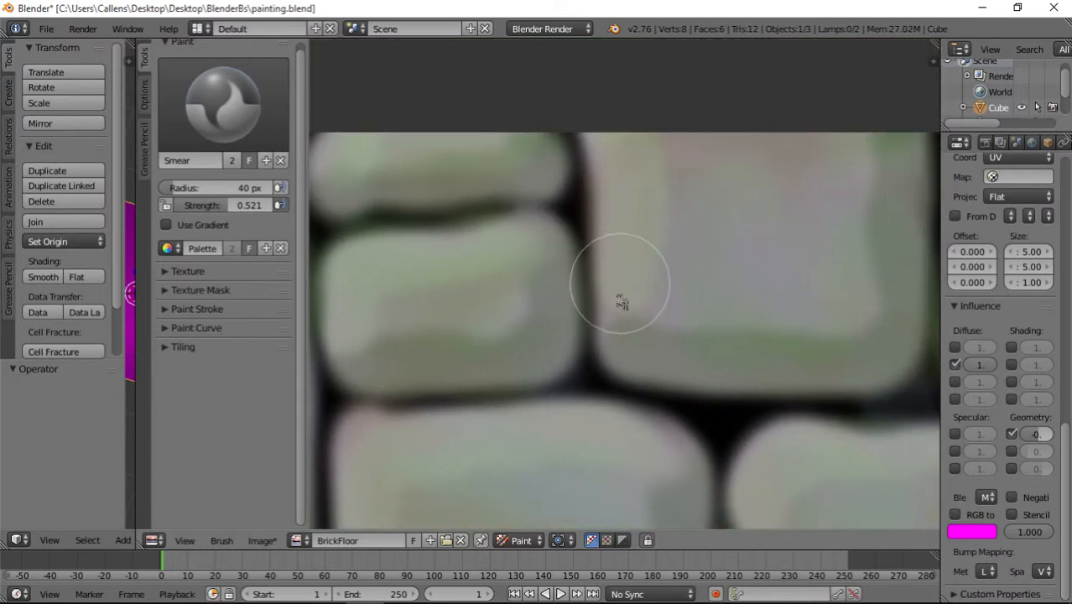
{"action": "left_click_drag", "start_coordinate": [622, 301], "coordinate": [616, 345]}
{"action": "middle_click_drag", "start_coordinate": [757, 297], "coordinate": [535, 333]}
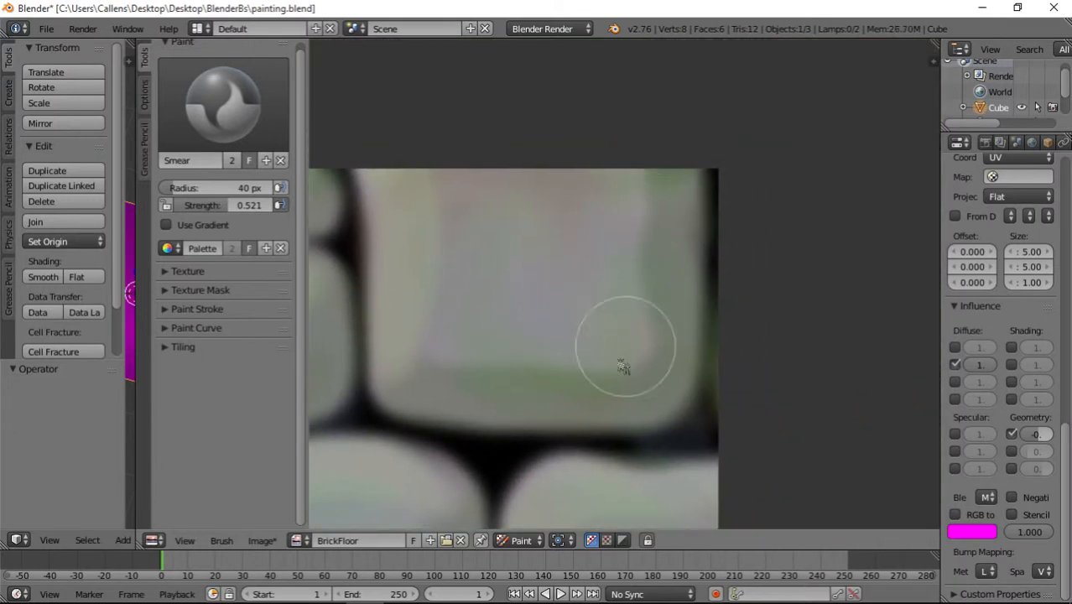
- Smear the highlight and shading transitions at the corners of the stones running down the right edge of the texture
{"action": "middle_click_drag", "start_coordinate": [625, 344], "coordinate": [587, 181]}
{"action": "middle_click_drag", "start_coordinate": [546, 348], "coordinate": [537, 191]}
{"action": "left_click_drag", "start_coordinate": [461, 309], "coordinate": [464, 345]}
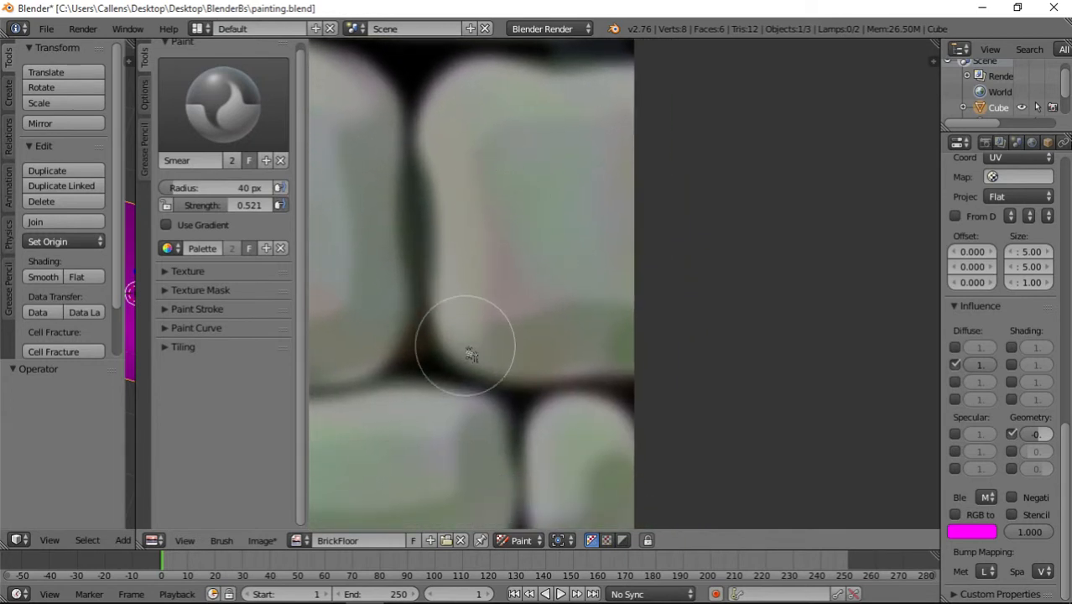
{"action": "mouse_move", "coordinate": [572, 364]}
{"action": "middle_mouse_down"}
{"action": "mouse_move", "coordinate": [541, 182]}
{"action": "mouse_move", "coordinate": [555, 112]}
{"action": "middle_mouse_up"}
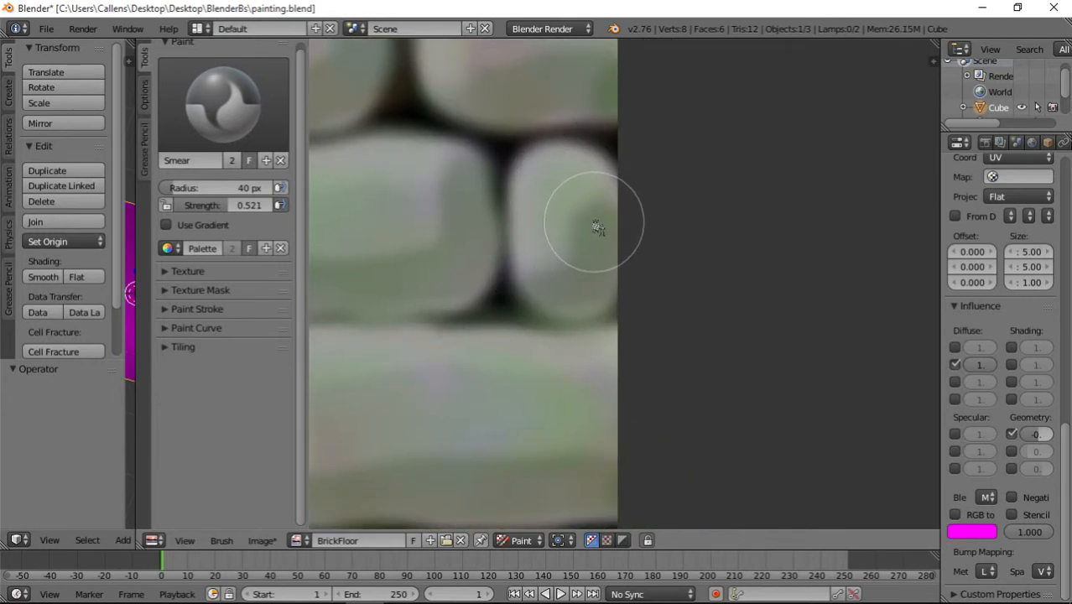
- Smear the highlight into the shading at the corners of the long horizontal stone in the middle row
{"action": "middle_click_drag", "start_coordinate": [492, 272], "coordinate": [754, 231]}
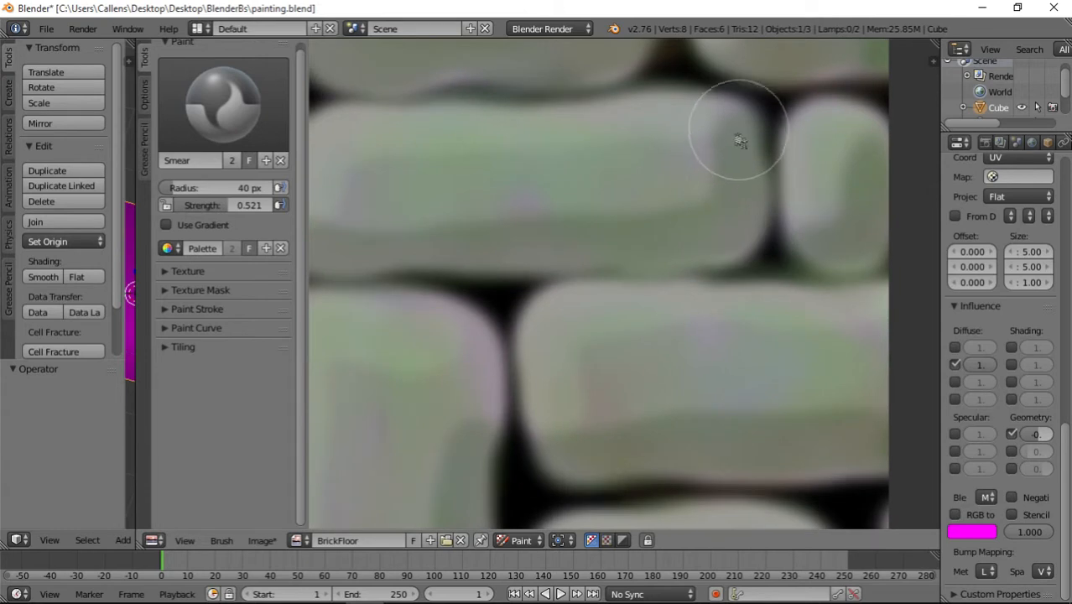
{"action": "middle_click_drag", "start_coordinate": [402, 239], "coordinate": [586, 223]}
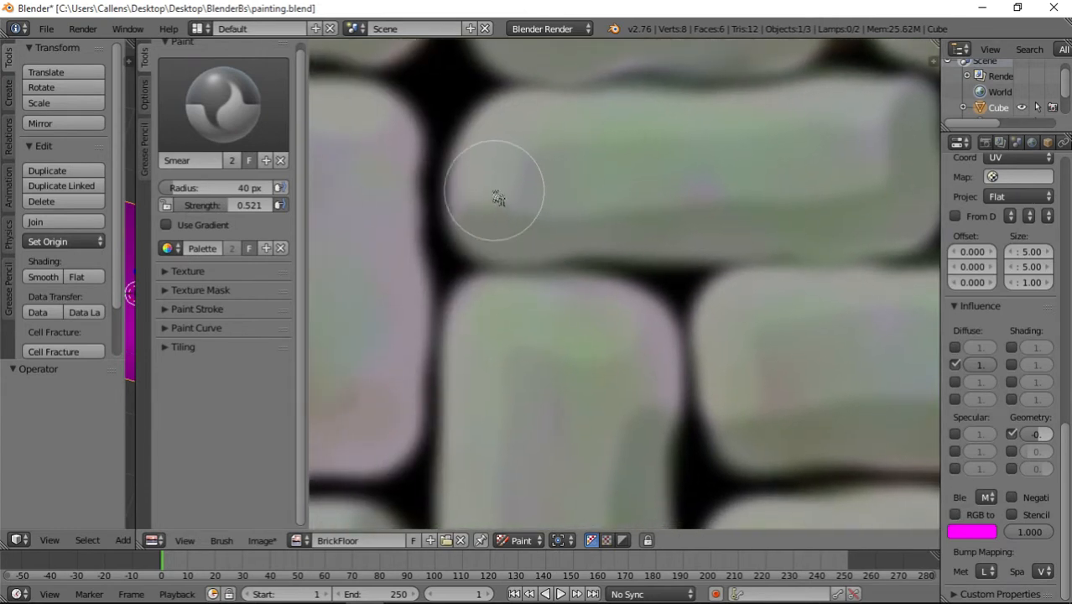
{"action": "left_click_drag", "start_coordinate": [497, 198], "coordinate": [472, 226]}
{"action": "middle_click_drag", "start_coordinate": [597, 247], "coordinate": [780, 184]}
{"action": "middle_click_drag", "start_coordinate": [620, 148], "coordinate": [659, 182]}
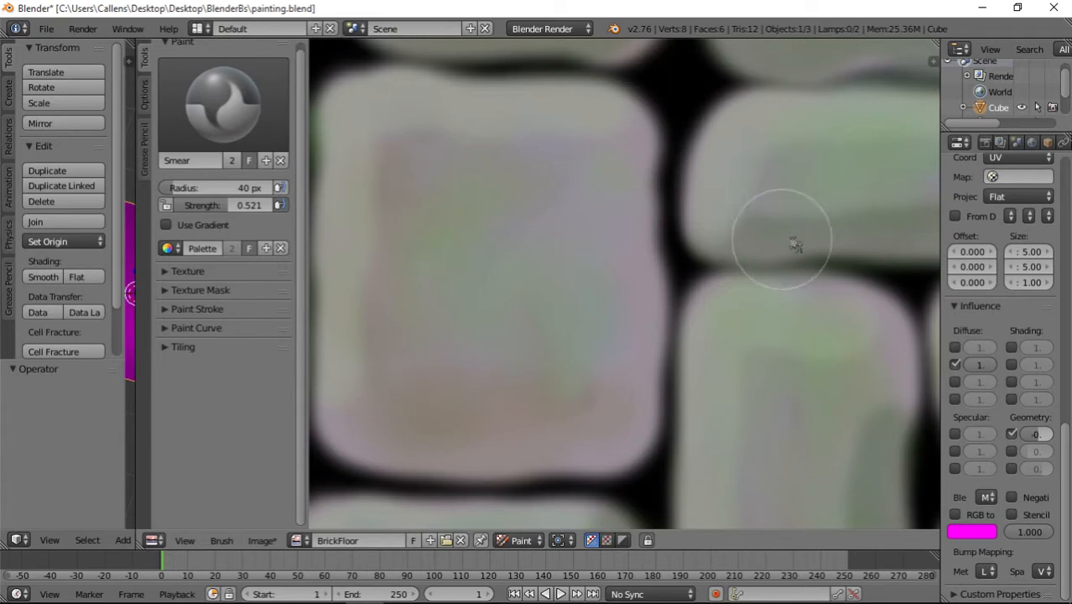
- Switch to the TexDraw brush and sample the grey-green shading colour from the long horizontal stone
{"action": "left_click", "coordinate": [222, 100]}
{"action": "left_click", "coordinate": [501, 204]}
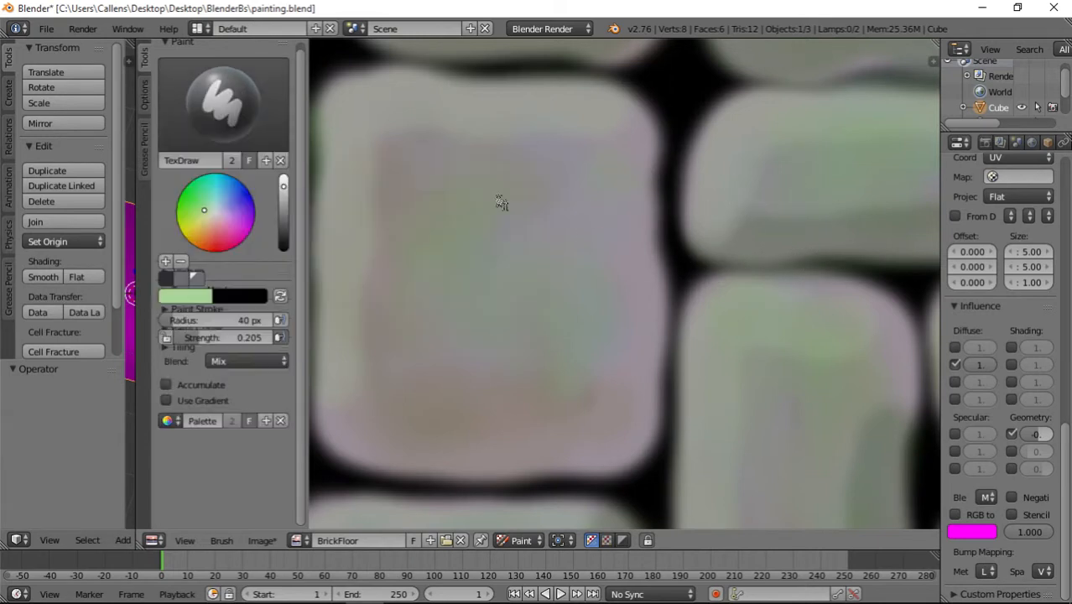
{"action": "left_click", "coordinate": [814, 237], "text": "ctrl"}
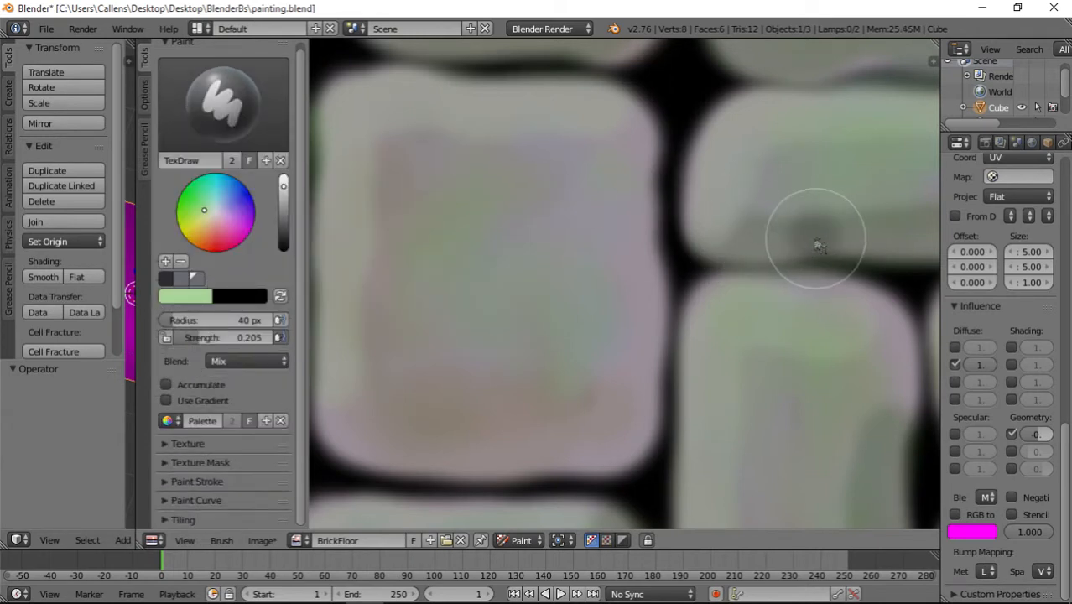
{"action": "left_click", "coordinate": [820, 245]}
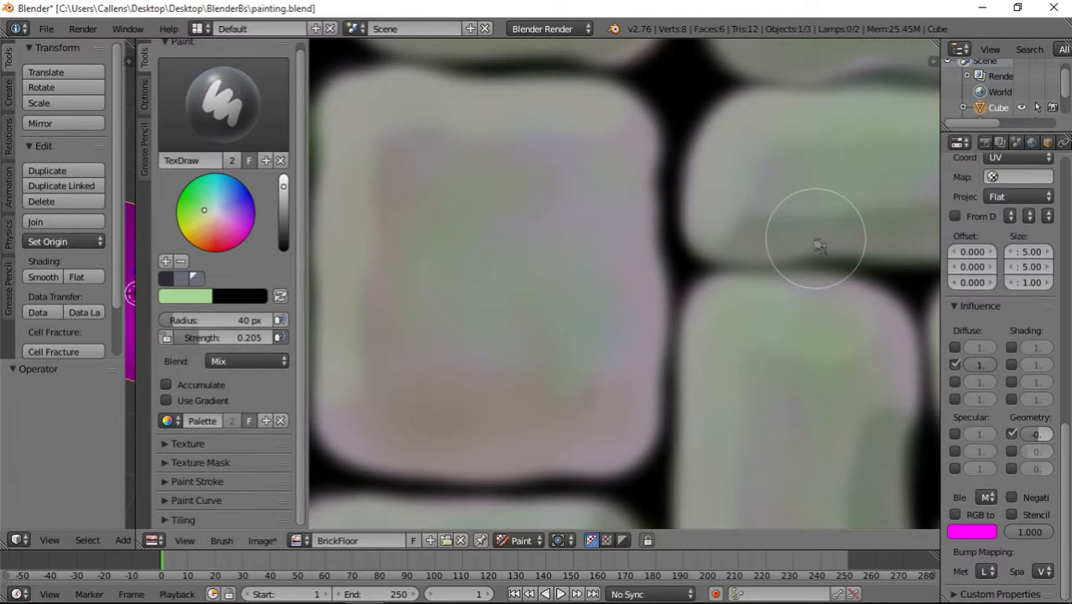
{"action": "key", "text": "f"}
{"action": "key", "text": "Escape"}
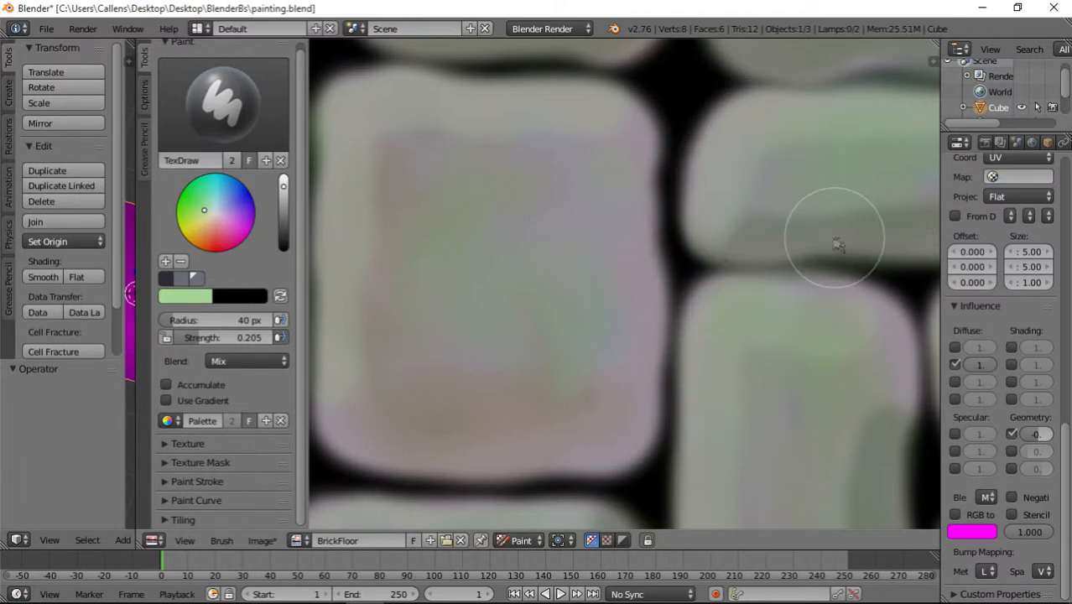
{"action": "key", "text": "s"}
{"action": "left_click", "coordinate": [841, 228]}
{"action": "scroll", "coordinate": [646, 161], "scroll_direction": "down", "scroll_amount": 2}
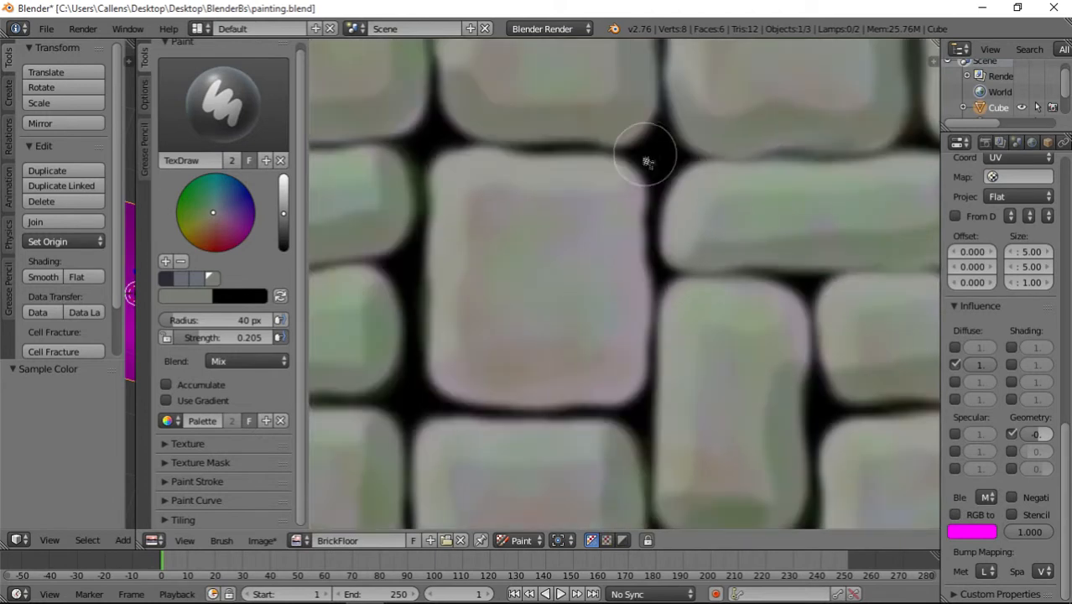
- Paint the lower and right edges of the large central square stone with sampled darker green shading at strength 0.333
{"action": "key", "text": "s"}
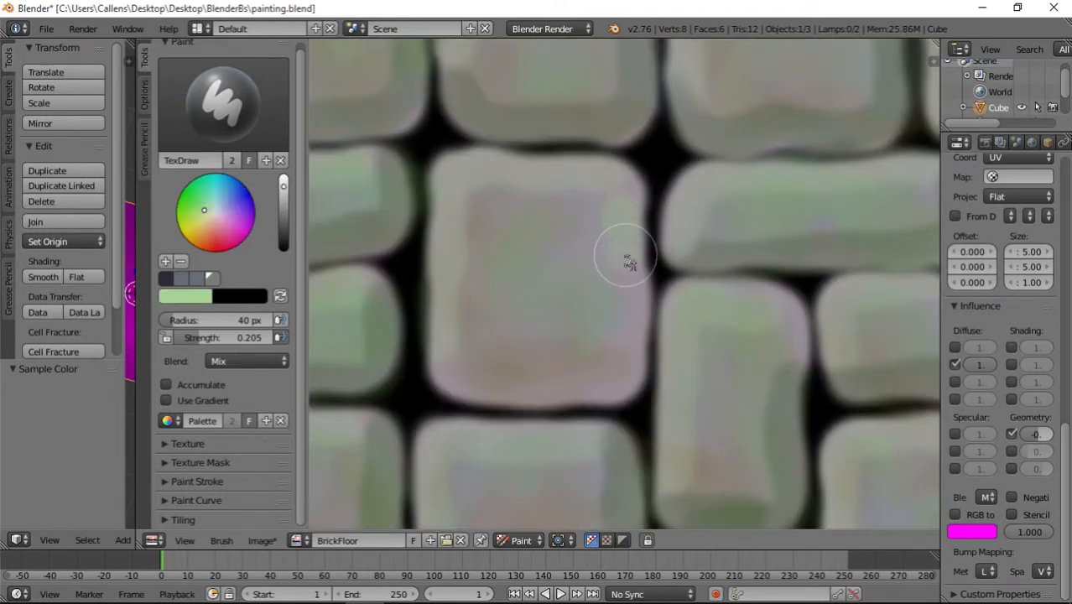
{"action": "left_click", "coordinate": [195, 277]}
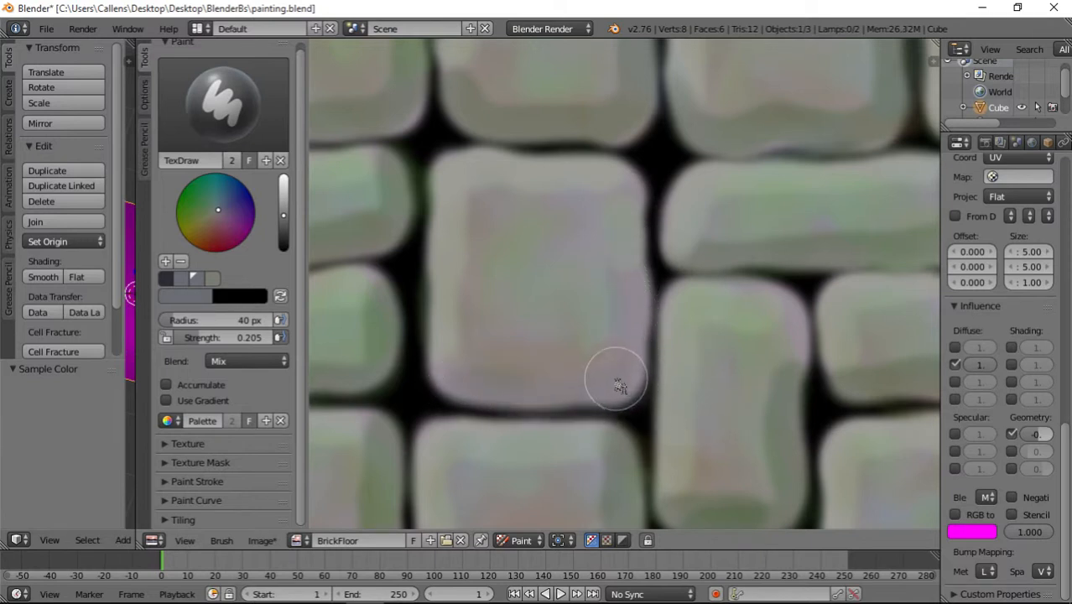
{"action": "middle_click_drag", "start_coordinate": [737, 374], "coordinate": [676, 246]}
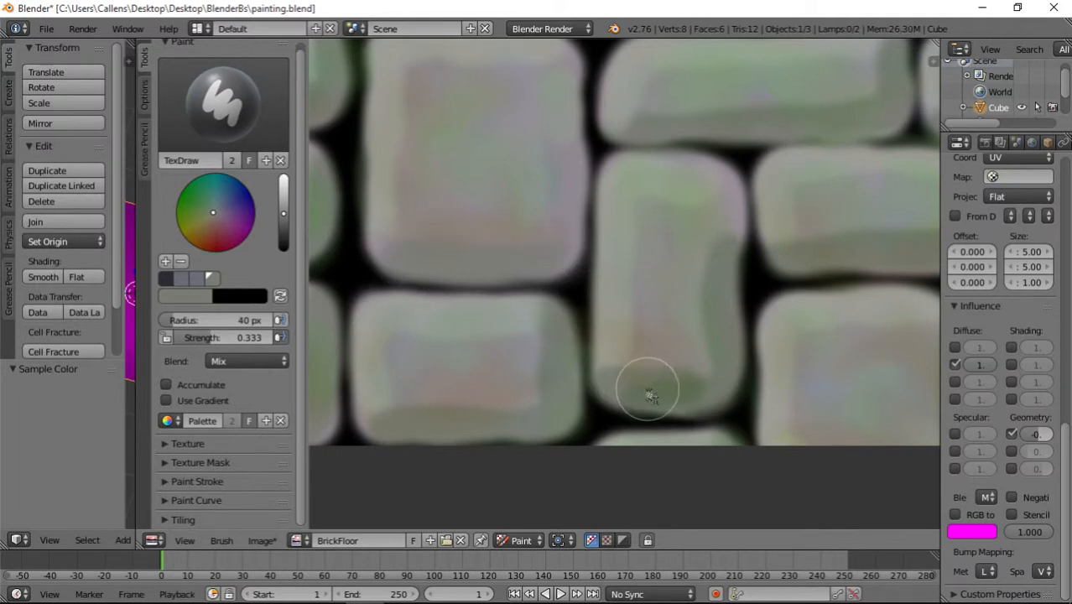
{"action": "key", "text": "s"}
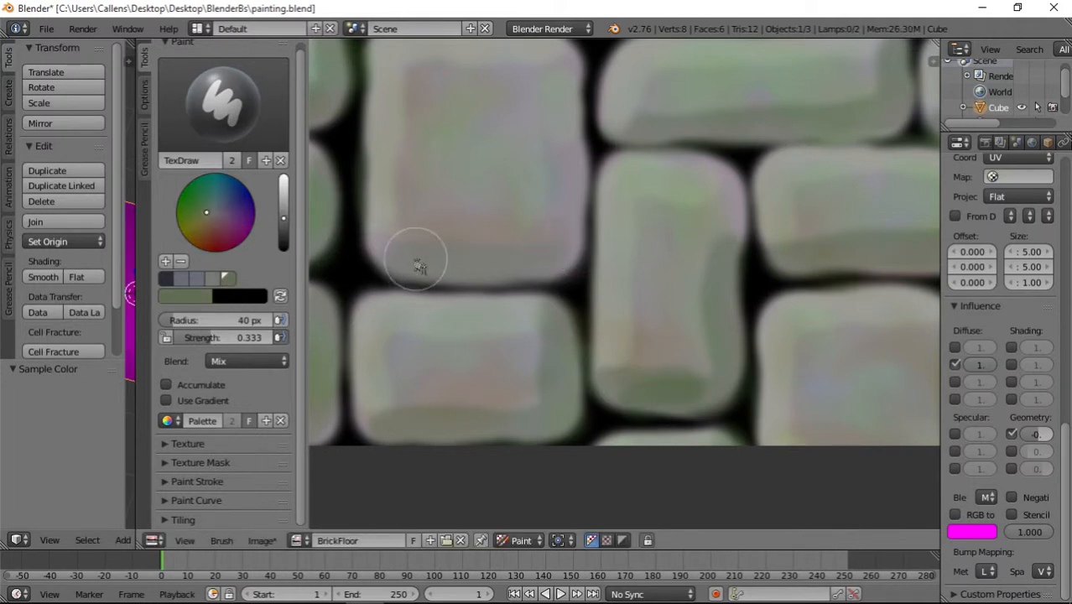
{"action": "middle_click_drag", "start_coordinate": [579, 228], "coordinate": [553, 301]}
{"action": "left_click_drag", "start_coordinate": [535, 324], "coordinate": [541, 156]}
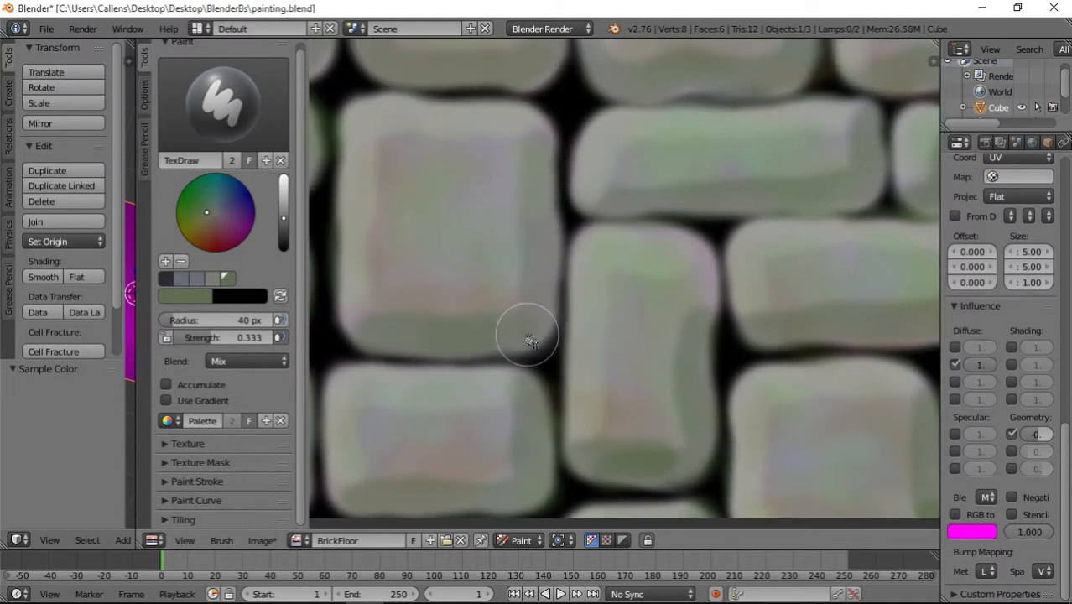
- Switch to the Smear brush and blend the new shading at the corners of the large central square stone
{"action": "scroll", "coordinate": [624, 271], "scroll_direction": "down", "scroll_amount": 5}
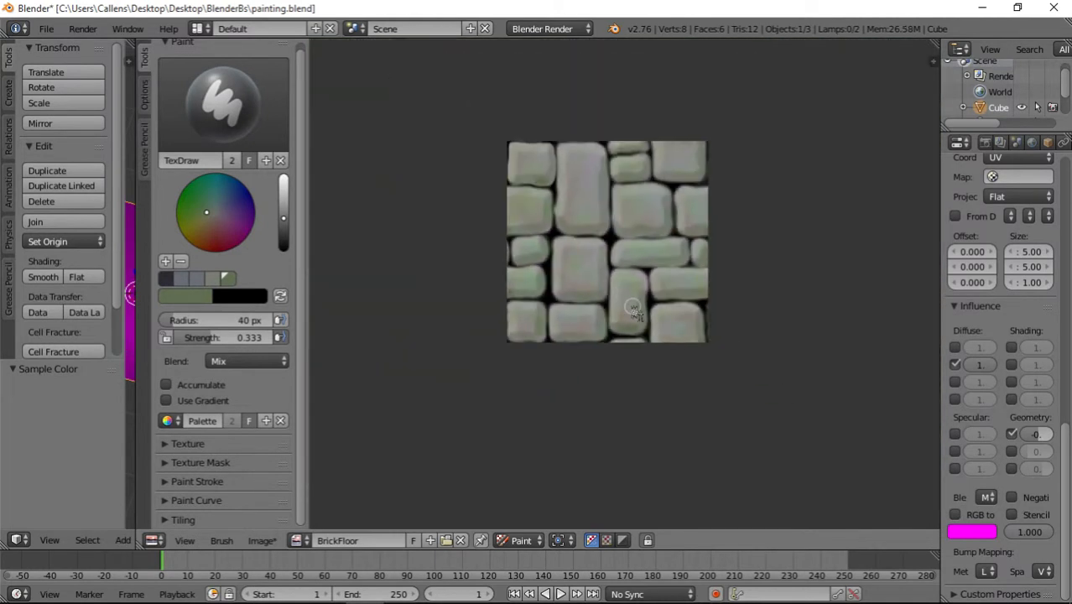
{"action": "scroll", "coordinate": [633, 310], "scroll_direction": "up", "scroll_amount": 6}
{"action": "left_click", "coordinate": [222, 100]}
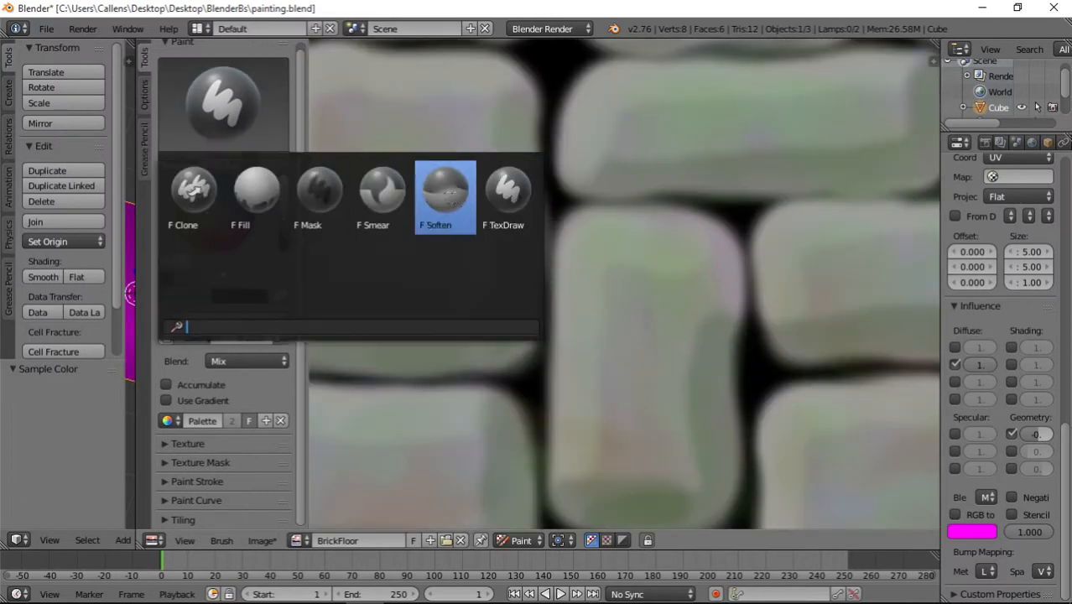
{"action": "left_click", "coordinate": [378, 199]}
{"action": "mouse_move", "coordinate": [517, 233]}
{"action": "middle_mouse_down"}
{"action": "mouse_move", "coordinate": [570, 371]}
{"action": "mouse_move", "coordinate": [513, 367]}
{"action": "mouse_move", "coordinate": [628, 327]}
{"action": "middle_mouse_up"}
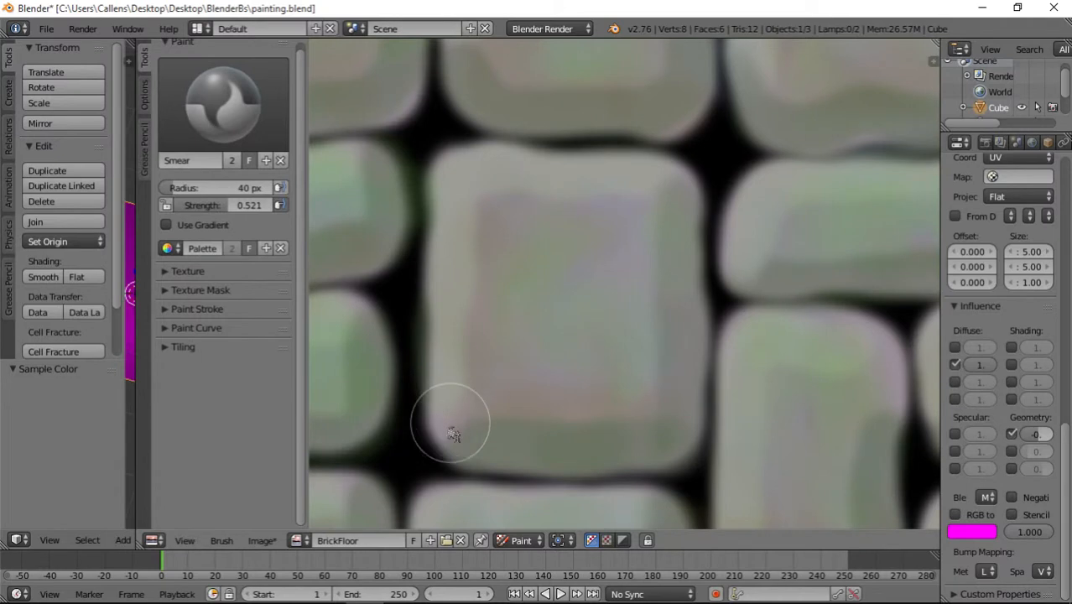
- Smear the highlight and shading transitions at the lower-left and upper-right corners of the tall stone at the top
{"action": "middle_click_drag", "start_coordinate": [527, 338], "coordinate": [565, 437]}
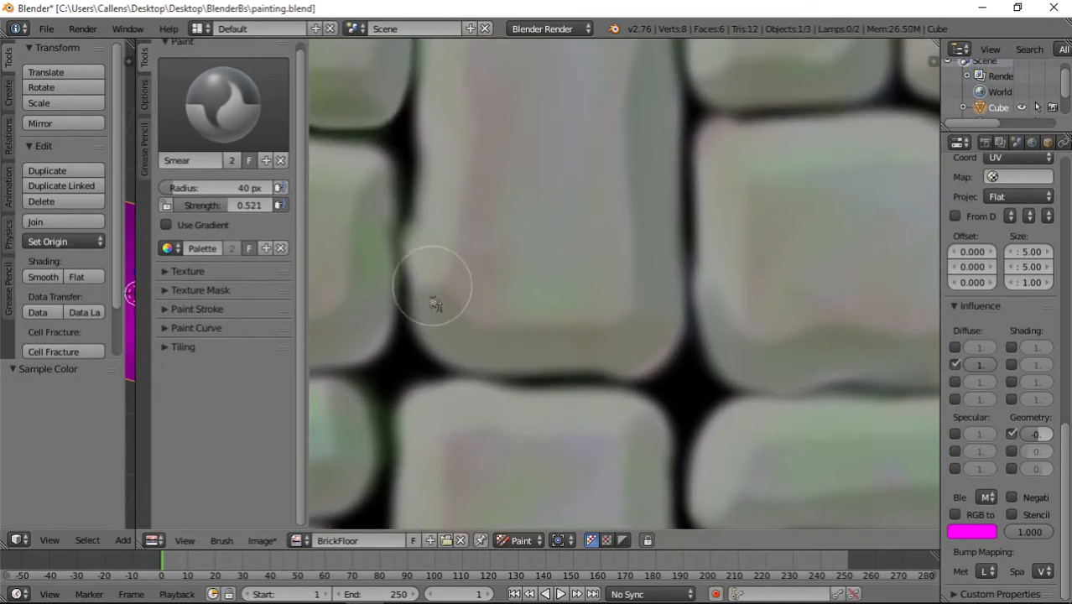
{"action": "left_click_drag", "start_coordinate": [433, 285], "coordinate": [432, 337]}
{"action": "middle_click_drag", "start_coordinate": [639, 124], "coordinate": [593, 392]}
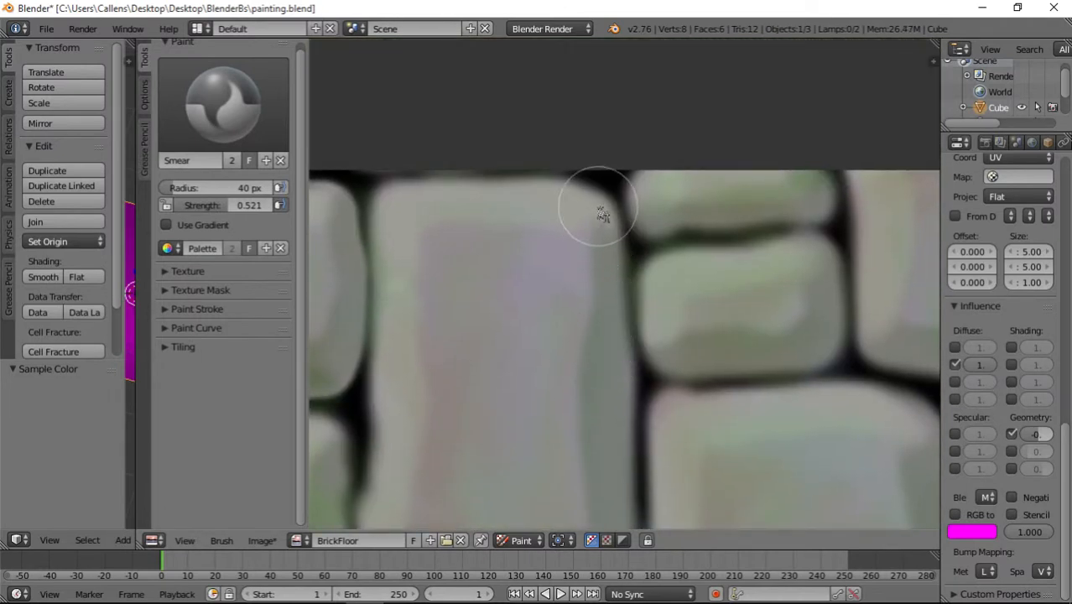
- Smear the corner transitions of the three stones stacked along the left edge above the bottom row
{"action": "mouse_move", "coordinate": [560, 340]}
{"action": "middle_mouse_down"}
{"action": "mouse_move", "coordinate": [769, 117]}
{"action": "mouse_move", "coordinate": [600, 246]}
{"action": "middle_mouse_up"}
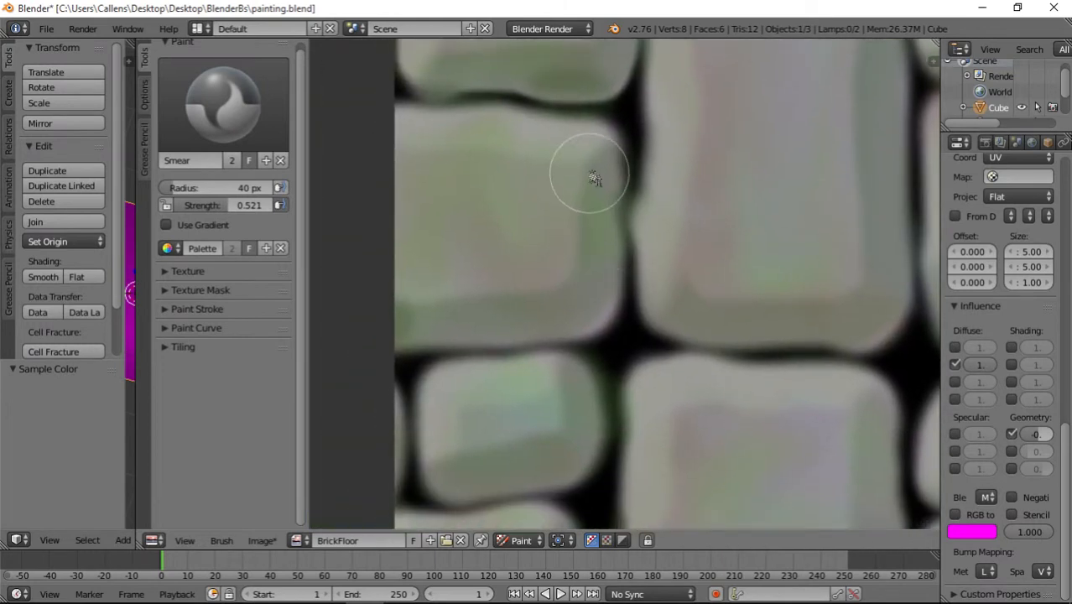
{"action": "middle_click_drag", "start_coordinate": [537, 366], "coordinate": [559, 216]}
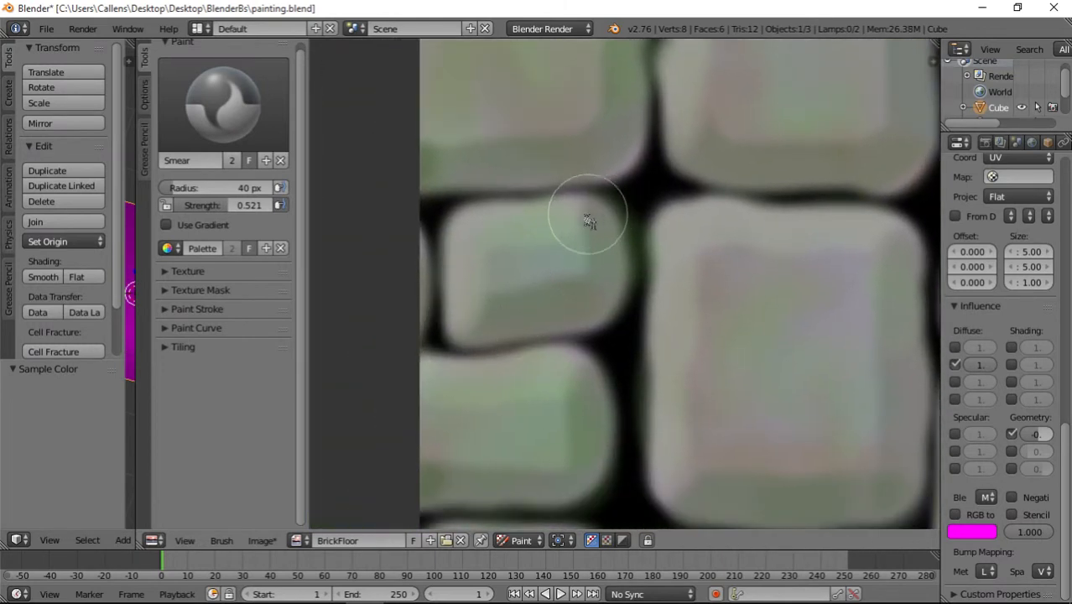
{"action": "middle_click_drag", "start_coordinate": [594, 331], "coordinate": [565, 260]}
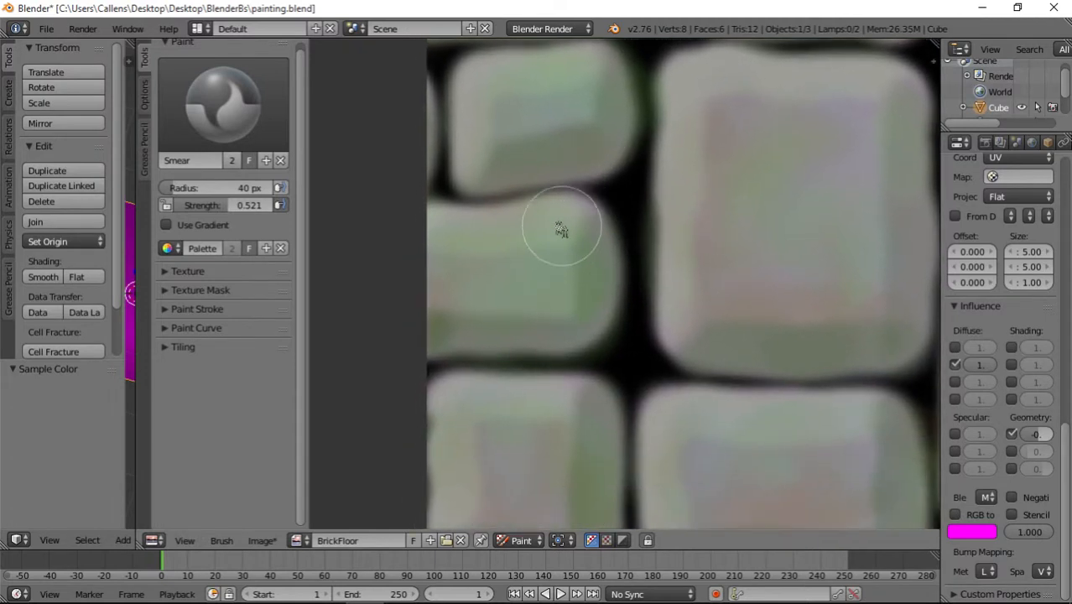
- Smear the highlight and shading transitions at the corners of the two left stones in the bottom row
{"action": "mouse_move", "coordinate": [460, 345]}
{"action": "middle_mouse_down"}
{"action": "mouse_move", "coordinate": [510, 240]}
{"action": "mouse_move", "coordinate": [540, 224]}
{"action": "middle_mouse_up"}
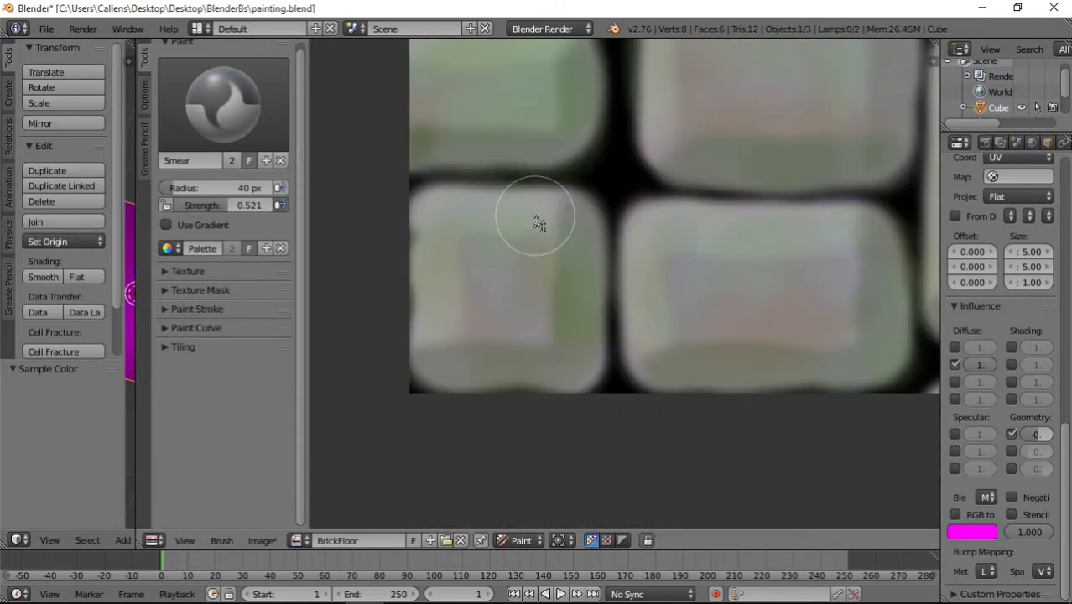
{"action": "left_click_drag", "start_coordinate": [436, 366], "coordinate": [435, 374]}
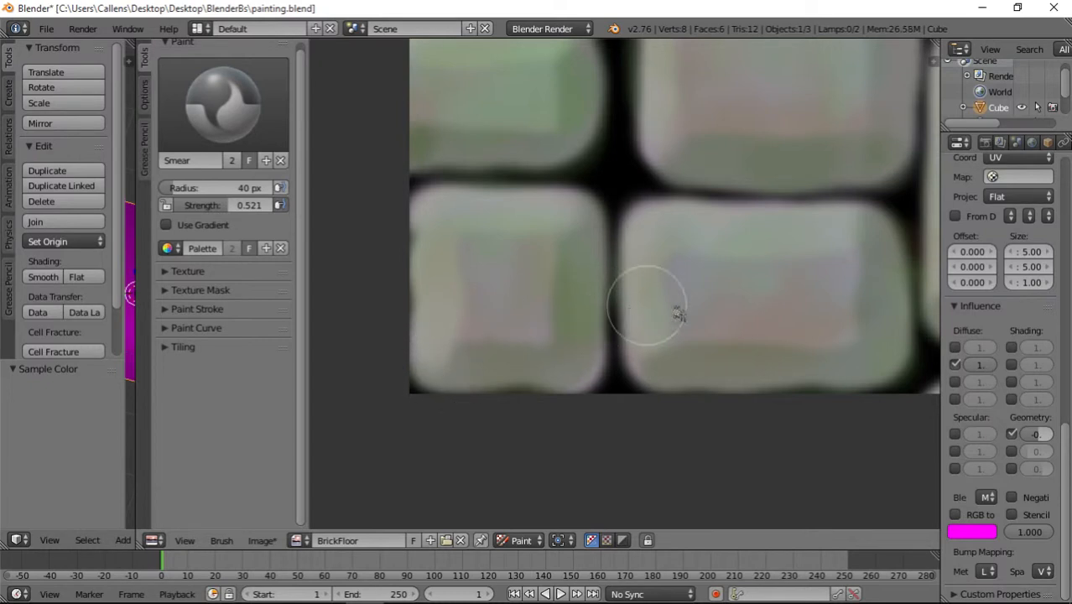
{"action": "middle_click_drag", "start_coordinate": [729, 302], "coordinate": [609, 284]}
{"action": "mouse_move", "coordinate": [529, 358]}
{"action": "left_mouse_down"}
{"action": "mouse_move", "coordinate": [516, 359]}
{"action": "mouse_move", "coordinate": [527, 337]}
{"action": "mouse_move", "coordinate": [520, 357]}
{"action": "left_mouse_up"}
{"action": "middle_click_drag", "start_coordinate": [668, 273], "coordinate": [593, 286]}
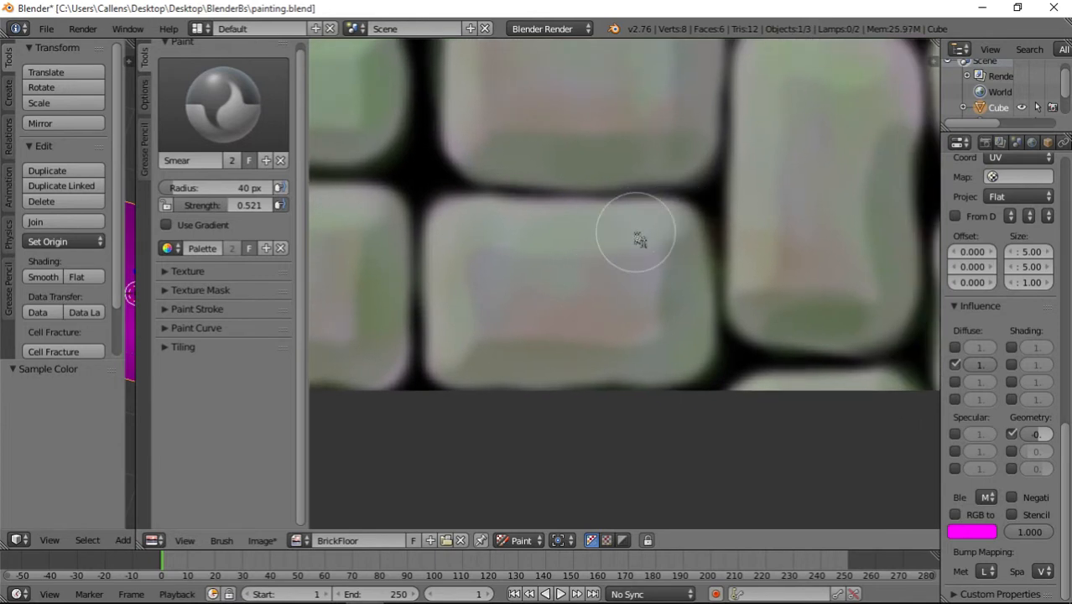
- Smear the shading around the corners of the upright stone near the bottom, joining its right and lower shadows
{"action": "mouse_move", "coordinate": [752, 277]}
{"action": "middle_mouse_down"}
{"action": "mouse_move", "coordinate": [673, 280]}
{"action": "mouse_move", "coordinate": [637, 304]}
{"action": "middle_mouse_up"}
{"action": "middle_click_drag", "start_coordinate": [759, 289], "coordinate": [682, 302]}
{"action": "left_click_drag", "start_coordinate": [625, 361], "coordinate": [558, 359]}
{"action": "middle_click_drag", "start_coordinate": [674, 247], "coordinate": [676, 255]}
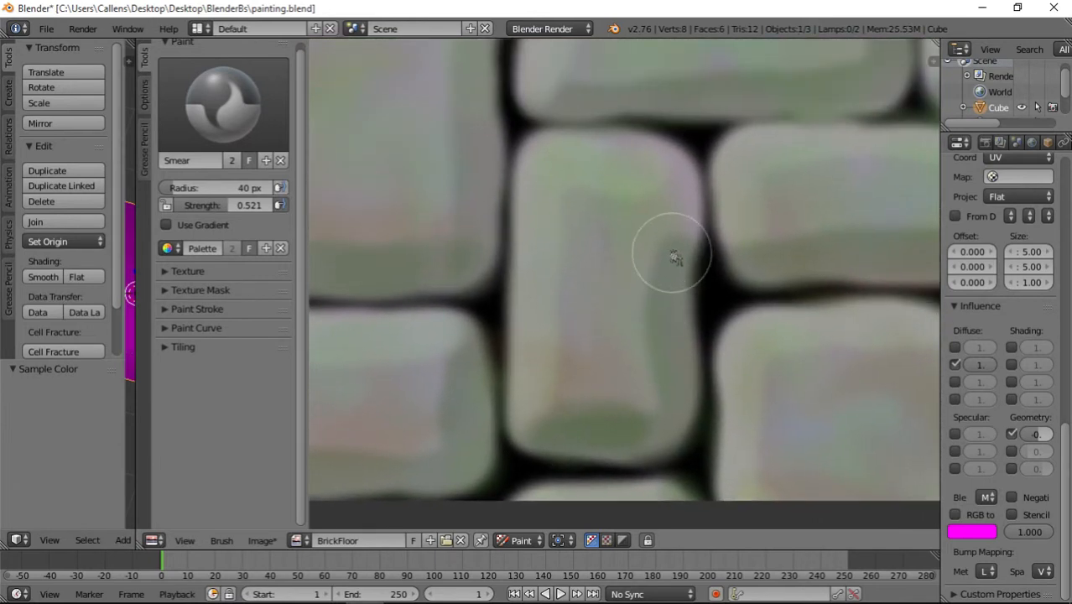
{"action": "mouse_move", "coordinate": [644, 452]}
{"action": "left_mouse_down"}
{"action": "mouse_move", "coordinate": [666, 426]}
{"action": "mouse_move", "coordinate": [646, 426]}
{"action": "mouse_move", "coordinate": [662, 421]}
{"action": "mouse_move", "coordinate": [671, 432]}
{"action": "left_mouse_up"}
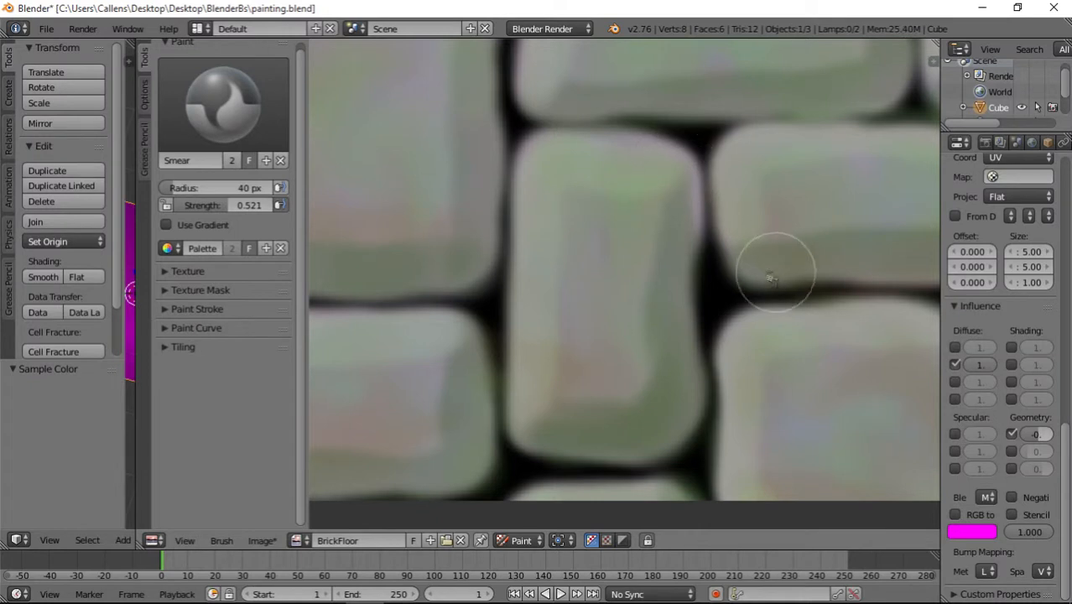
- Smear the corner transitions of the horizontal stone on the lower right and the square stone beneath it
{"action": "middle_click_drag", "start_coordinate": [772, 270], "coordinate": [570, 236]}
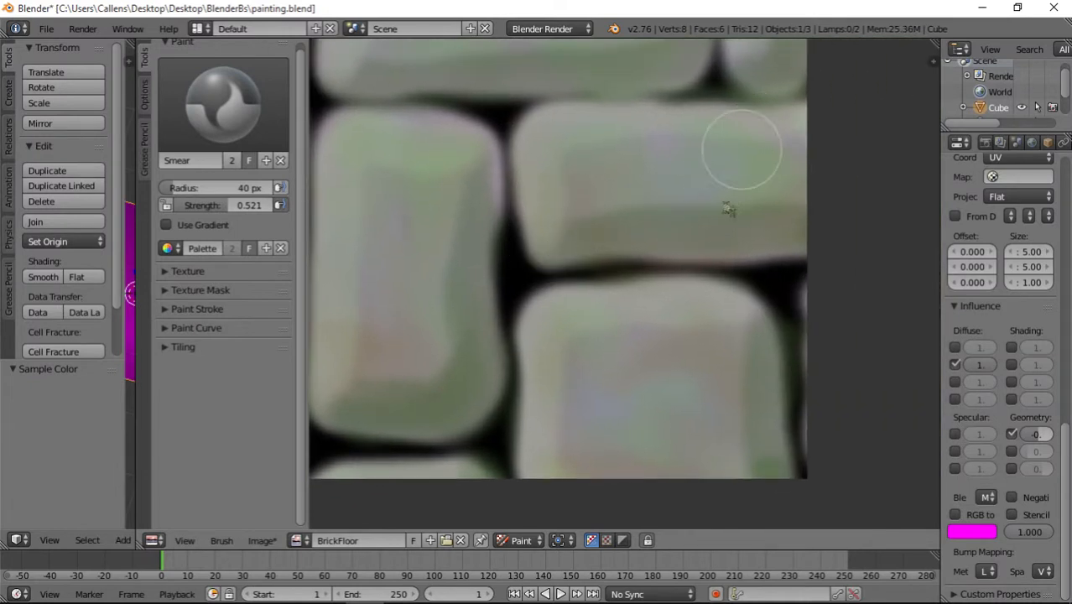
{"action": "middle_click_drag", "start_coordinate": [681, 346], "coordinate": [677, 229]}
{"action": "middle_click_drag", "start_coordinate": [622, 308], "coordinate": [702, 277]}
{"action": "middle_click_drag", "start_coordinate": [734, 235], "coordinate": [719, 280]}
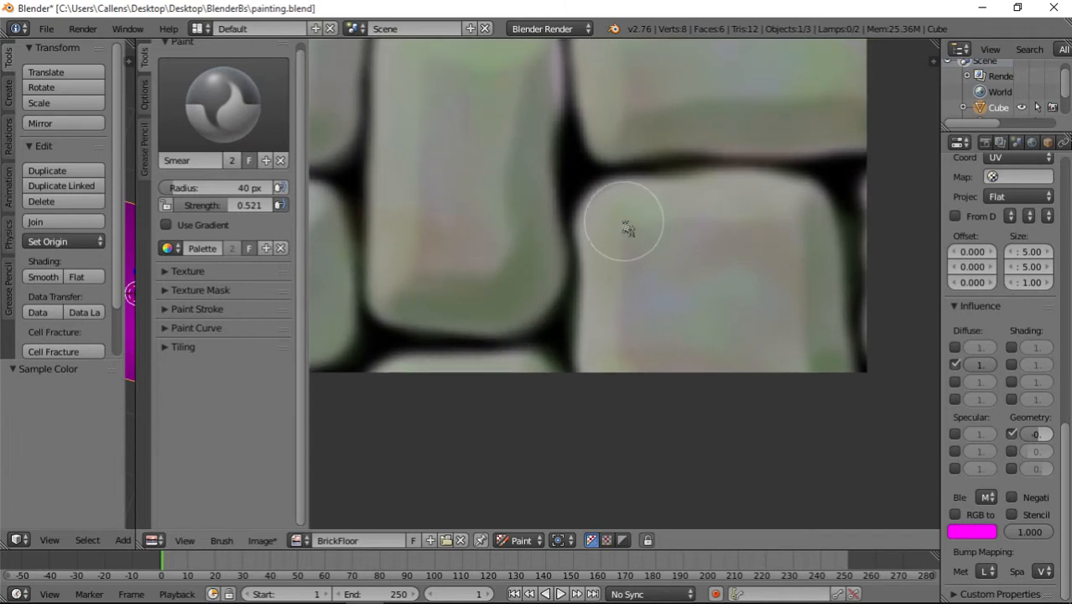
- Smear the lower corner of the small stone on the right edge and check the whole texture
{"action": "scroll", "coordinate": [713, 290], "scroll_direction": "down", "scroll_amount": 7}
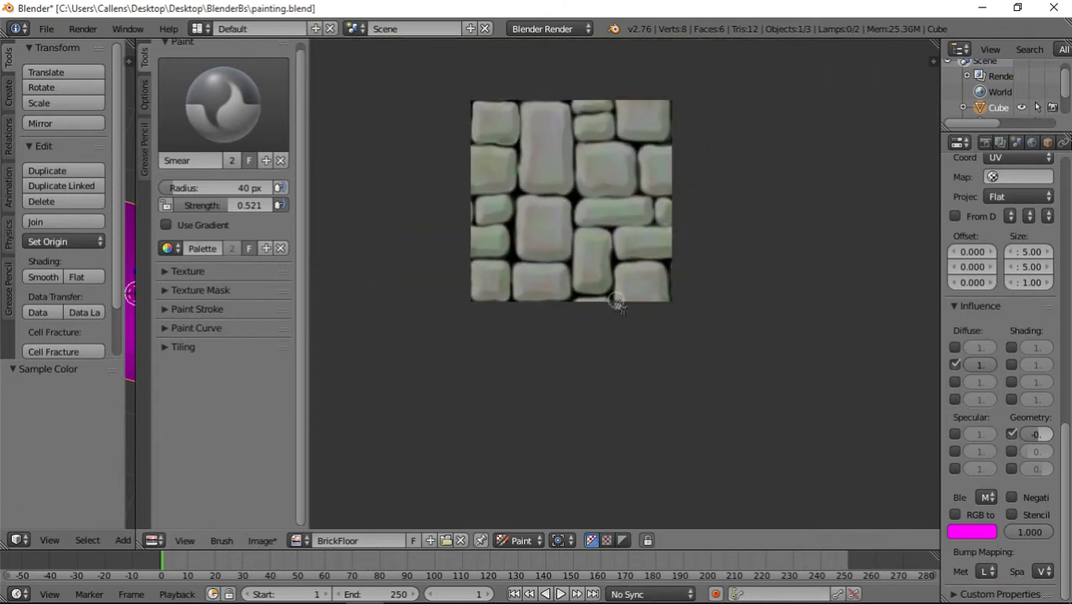
{"action": "scroll", "coordinate": [617, 304], "scroll_direction": "up", "scroll_amount": 2}
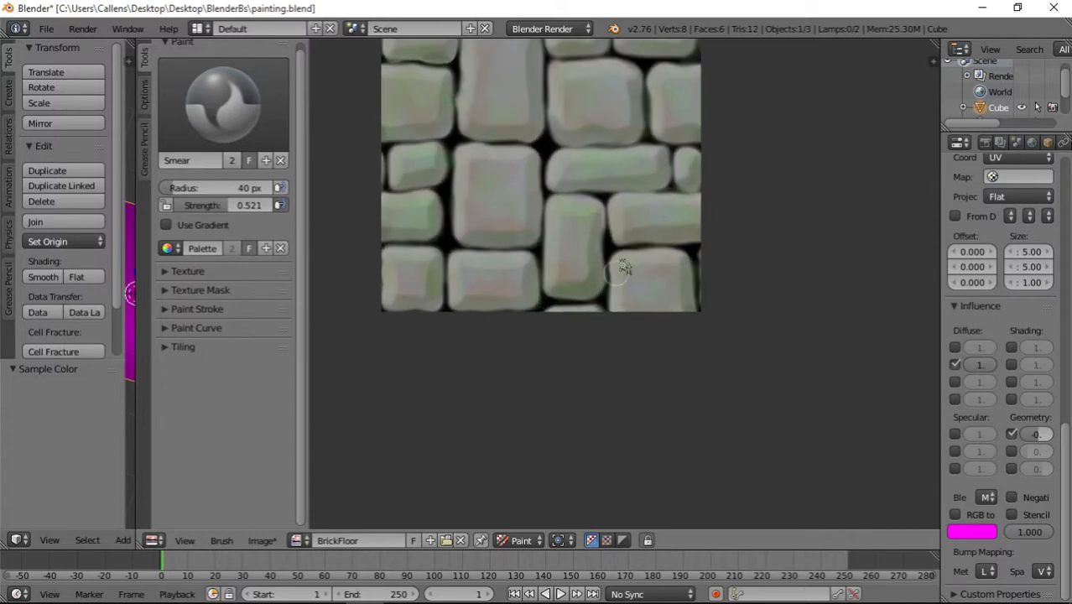
{"action": "scroll", "coordinate": [624, 268], "scroll_direction": "up", "scroll_amount": 5}
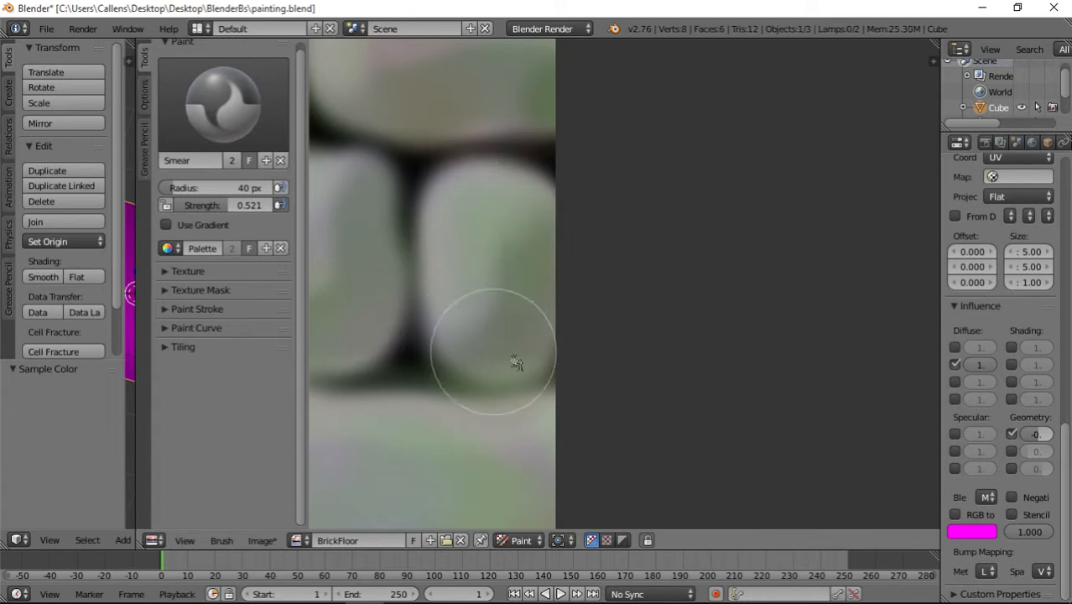
{"action": "scroll", "coordinate": [516, 363], "scroll_direction": "down", "scroll_amount": 6}
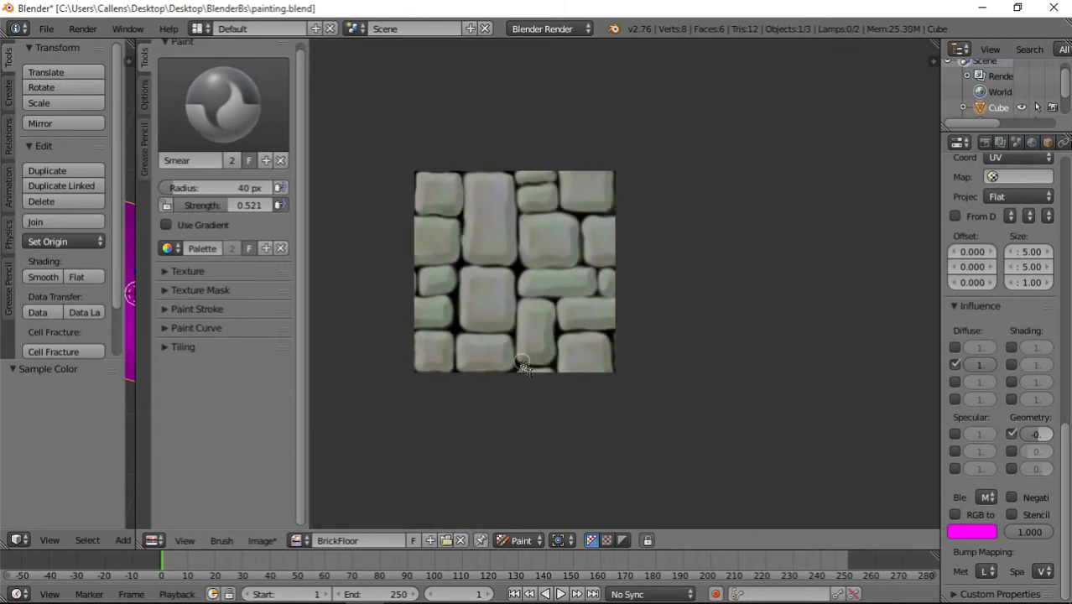
{"action": "scroll", "coordinate": [564, 329], "scroll_direction": "up", "scroll_amount": 3}
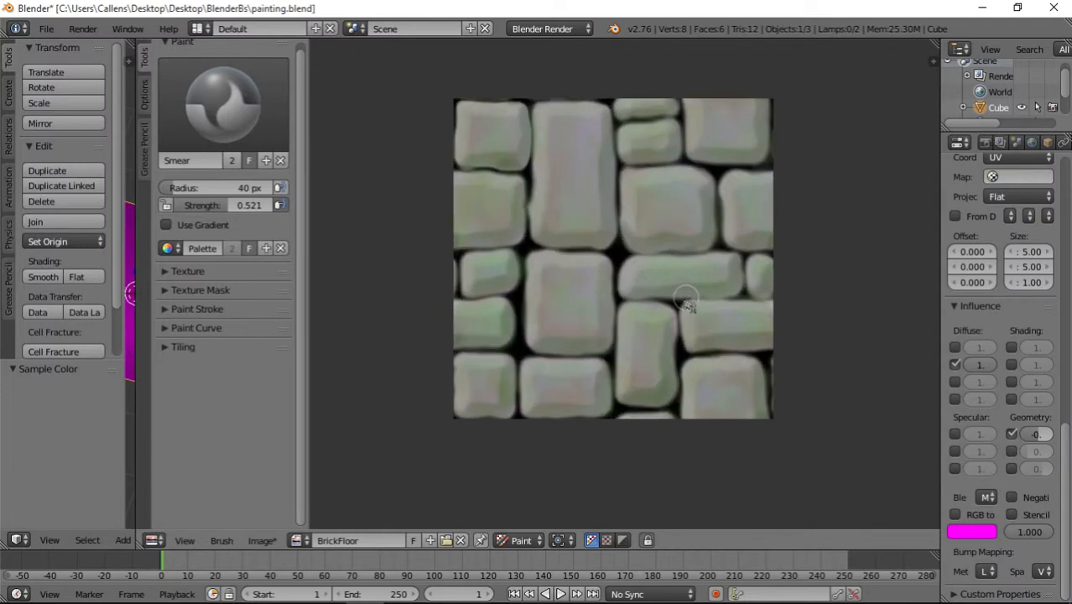
- Switch to the TexDraw brush with a 15 px radius and an olive green colour for painting moss
{"action": "scroll", "coordinate": [613, 305], "scroll_direction": "up", "scroll_amount": 1}
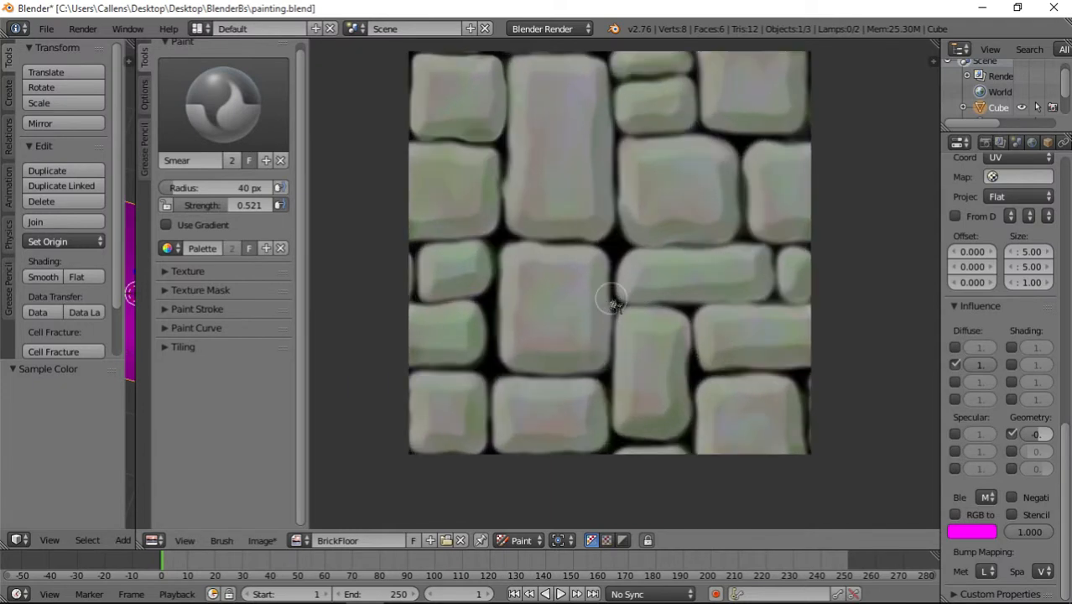
{"action": "middle_click_drag", "start_coordinate": [688, 236], "coordinate": [592, 314]}
{"action": "scroll", "coordinate": [590, 311], "scroll_direction": "up", "scroll_amount": 1}
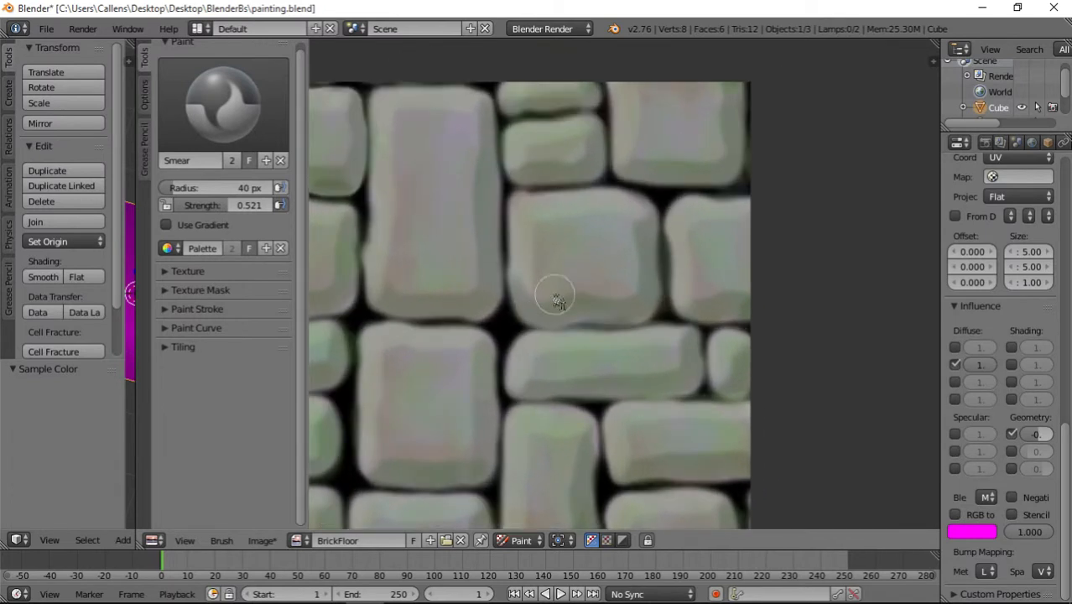
{"action": "left_click", "coordinate": [210, 125]}
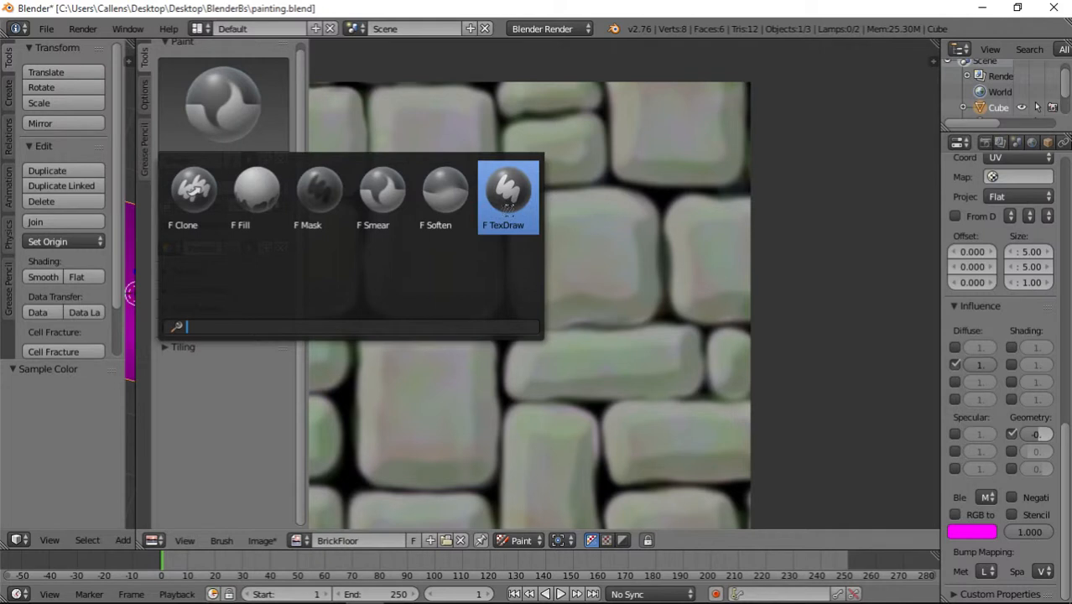
{"action": "left_click", "coordinate": [509, 199]}
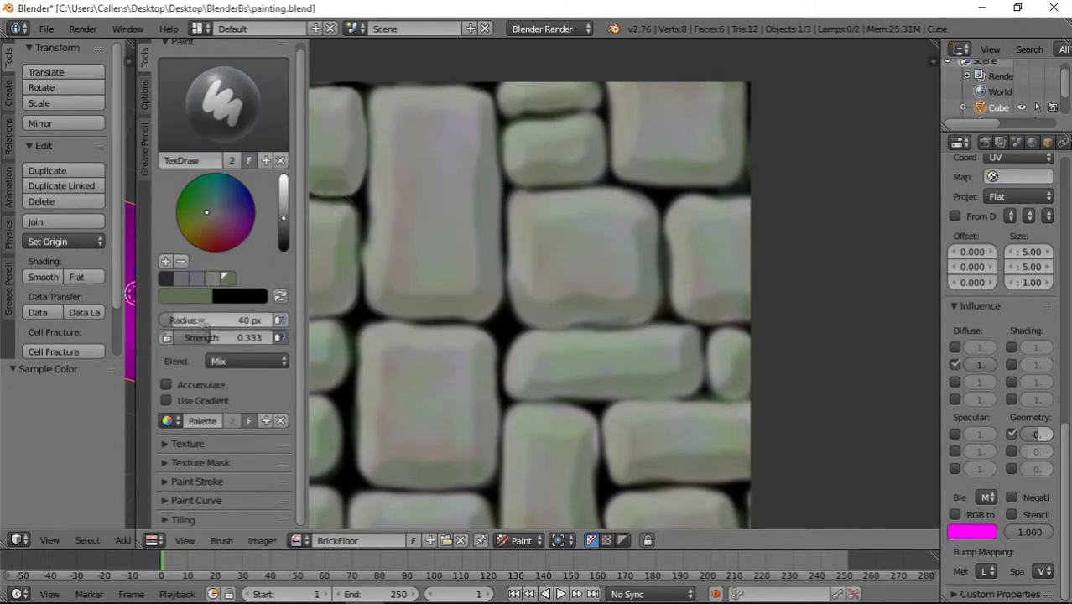
{"action": "left_click_drag", "start_coordinate": [214, 320], "coordinate": [198, 320]}
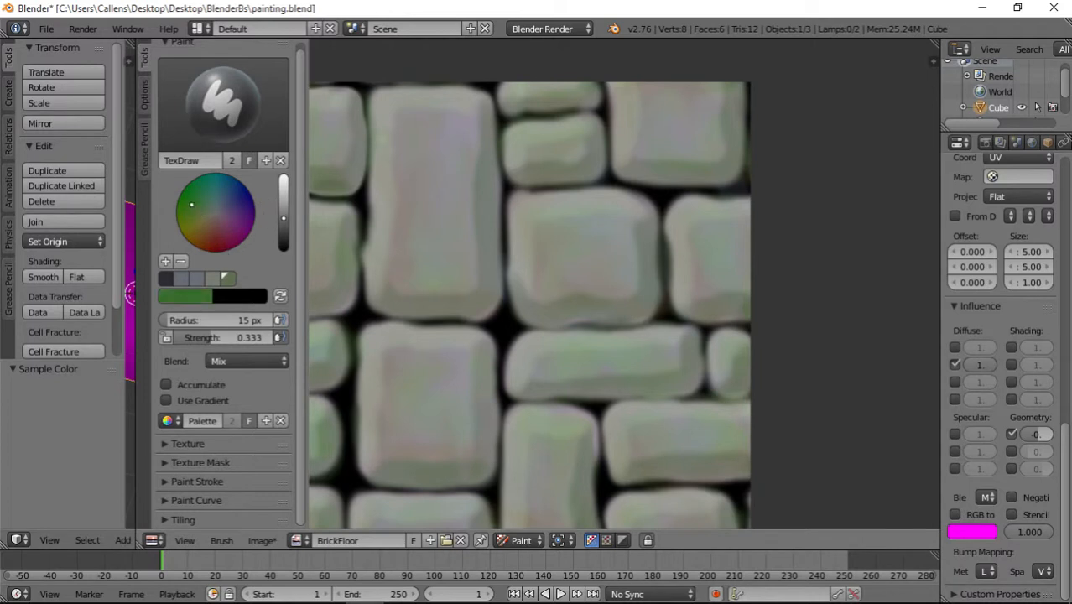
- Try a moss stroke in the joint above the middle square stone, undo it, and set the brush strength to 0.145
{"action": "scroll", "coordinate": [486, 277], "scroll_direction": "up", "scroll_amount": 6}
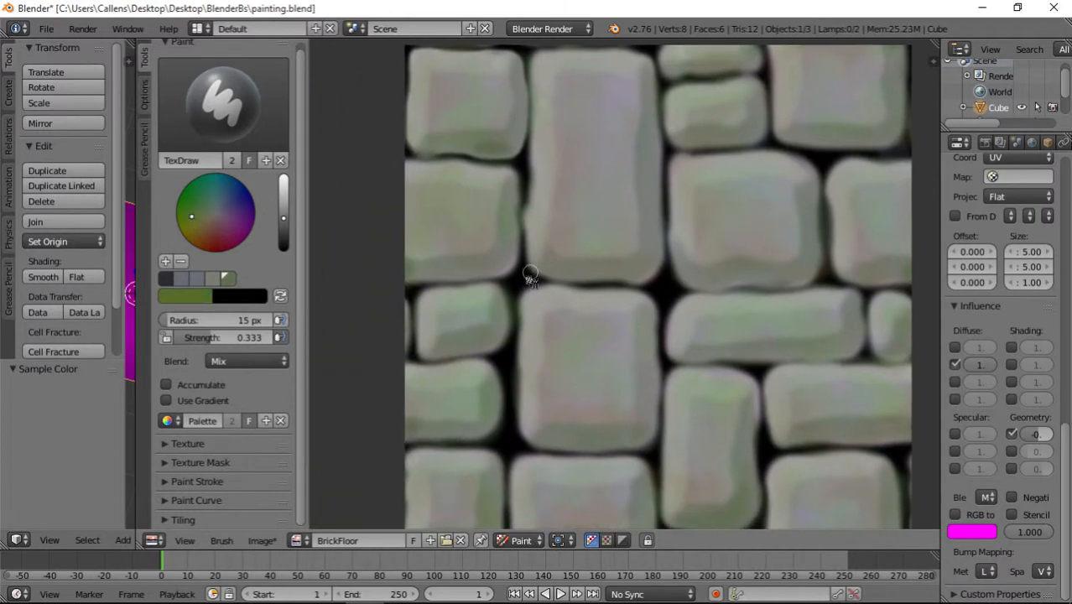
{"action": "left_click", "coordinate": [501, 257]}
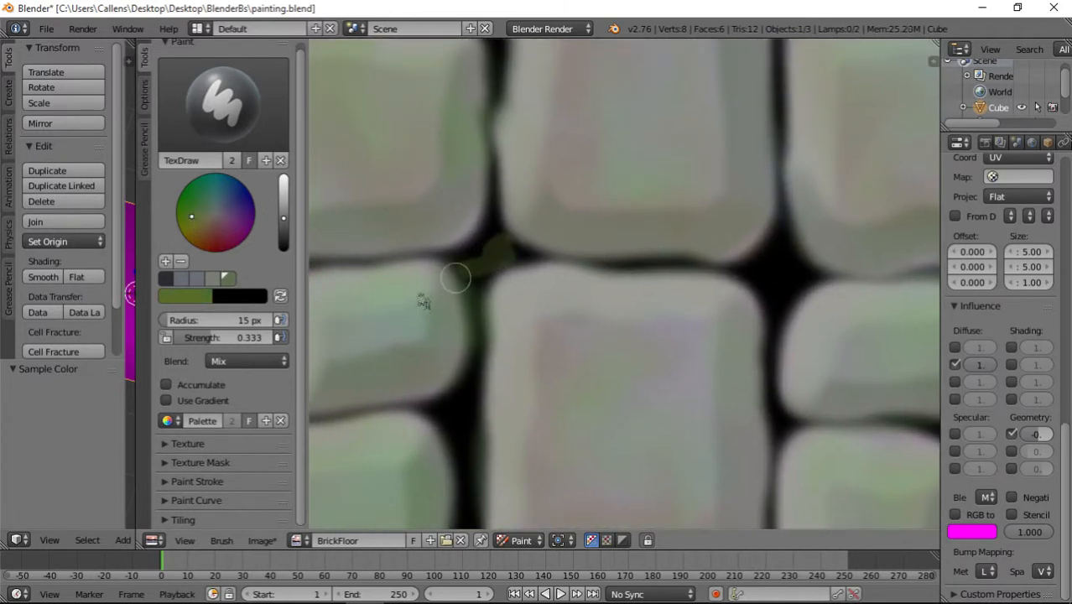
{"action": "key", "text": "ctrl+z"}
{"action": "left_click_drag", "start_coordinate": [250, 338], "coordinate": [245, 337]}
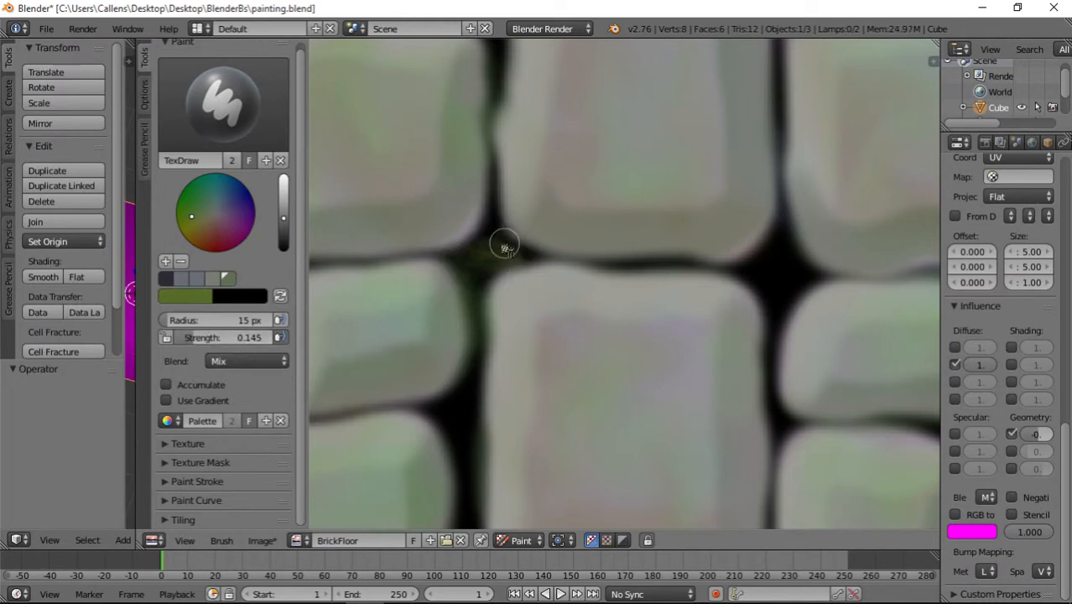
- Paint olive green moss in the dark joints along the left side of the middle square stone, down to its lower corner
{"action": "mouse_move", "coordinate": [504, 244]}
{"action": "left_mouse_down"}
{"action": "mouse_move", "coordinate": [479, 255]}
{"action": "mouse_move", "coordinate": [475, 281]}
{"action": "left_mouse_up"}
{"action": "middle_click_drag", "start_coordinate": [531, 372], "coordinate": [599, 242]}
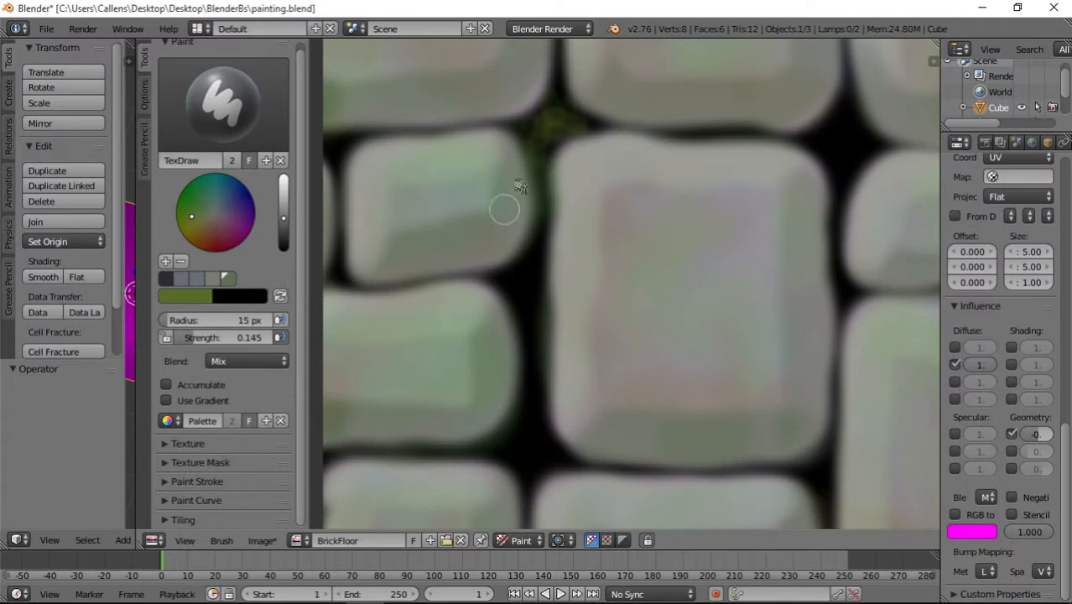
{"action": "mouse_move", "coordinate": [516, 286]}
{"action": "left_mouse_down"}
{"action": "mouse_move", "coordinate": [550, 264]}
{"action": "mouse_move", "coordinate": [519, 294]}
{"action": "mouse_move", "coordinate": [533, 277]}
{"action": "mouse_move", "coordinate": [529, 314]}
{"action": "left_mouse_up"}
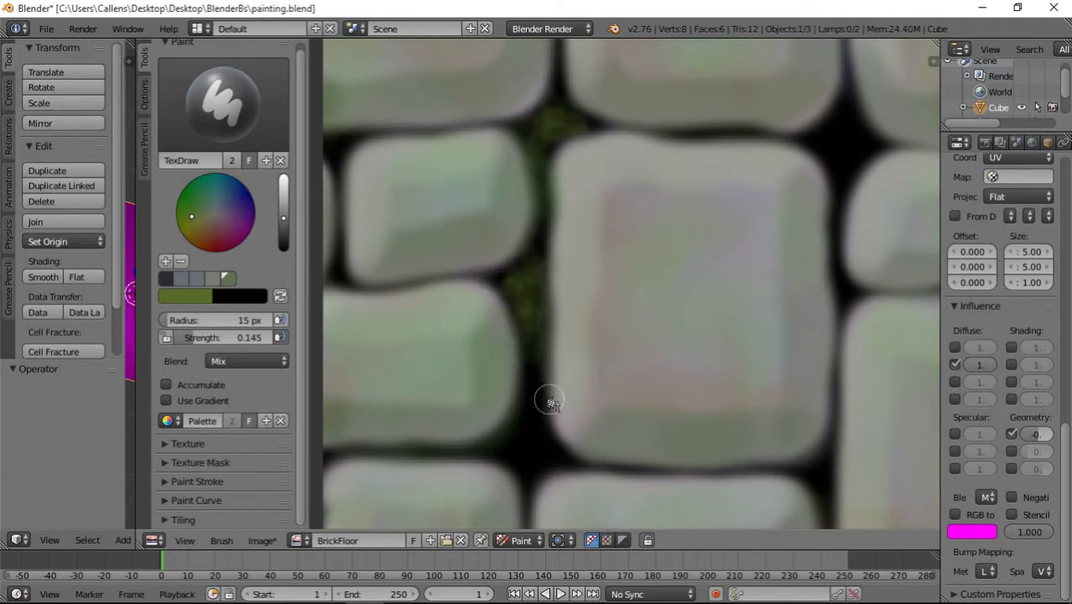
{"action": "middle_click_drag", "start_coordinate": [546, 398], "coordinate": [578, 258]}
{"action": "mouse_move", "coordinate": [561, 307]}
{"action": "left_mouse_down"}
{"action": "mouse_move", "coordinate": [564, 239]}
{"action": "mouse_move", "coordinate": [547, 328]}
{"action": "mouse_move", "coordinate": [565, 339]}
{"action": "mouse_move", "coordinate": [567, 304]}
{"action": "mouse_move", "coordinate": [592, 336]}
{"action": "mouse_move", "coordinate": [580, 325]}
{"action": "left_mouse_up"}
- Paint moss in the joints right of the middle square stone and around the left end and underside of the long horizontal stone
{"action": "middle_click_drag", "start_coordinate": [576, 353], "coordinate": [536, 337]}
{"action": "mouse_move", "coordinate": [713, 300]}
{"action": "middle_mouse_down"}
{"action": "mouse_move", "coordinate": [586, 285]}
{"action": "mouse_move", "coordinate": [566, 257]}
{"action": "middle_mouse_up"}
{"action": "middle_click_drag", "start_coordinate": [697, 133], "coordinate": [570, 278]}
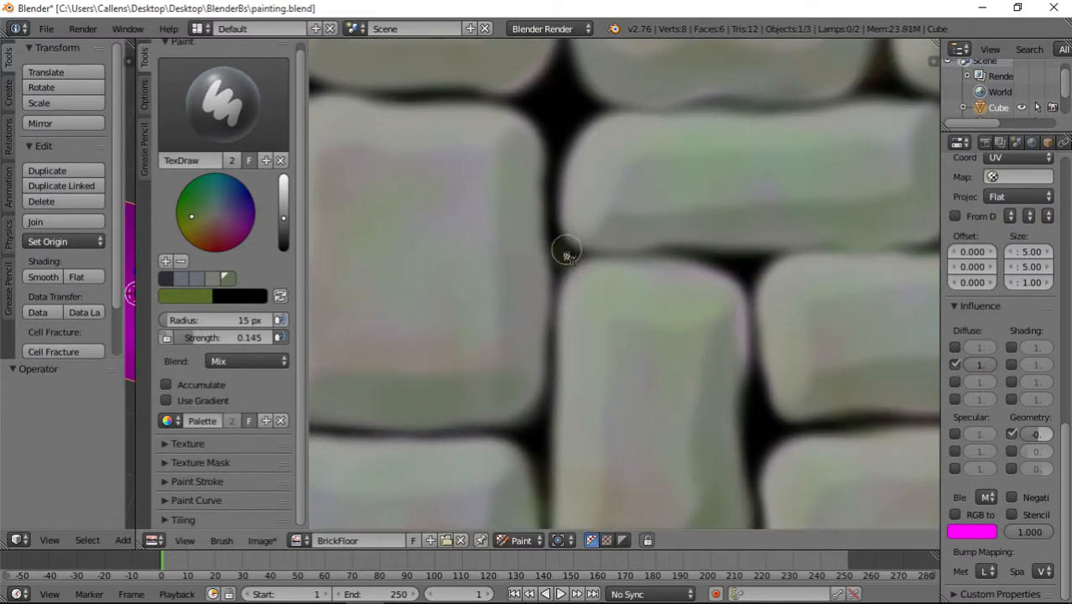
{"action": "middle_click_drag", "start_coordinate": [545, 168], "coordinate": [551, 337]}
{"action": "mouse_move", "coordinate": [551, 334]}
{"action": "left_mouse_down"}
{"action": "mouse_move", "coordinate": [551, 312]}
{"action": "mouse_move", "coordinate": [531, 290]}
{"action": "mouse_move", "coordinate": [558, 328]}
{"action": "mouse_move", "coordinate": [558, 275]}
{"action": "mouse_move", "coordinate": [584, 299]}
{"action": "mouse_move", "coordinate": [551, 374]}
{"action": "left_mouse_up"}
{"action": "mouse_move", "coordinate": [685, 372]}
{"action": "middle_mouse_down"}
{"action": "mouse_move", "coordinate": [542, 321]}
{"action": "mouse_move", "coordinate": [509, 295]}
{"action": "middle_mouse_up"}
{"action": "left_click_drag", "start_coordinate": [542, 372], "coordinate": [578, 374]}
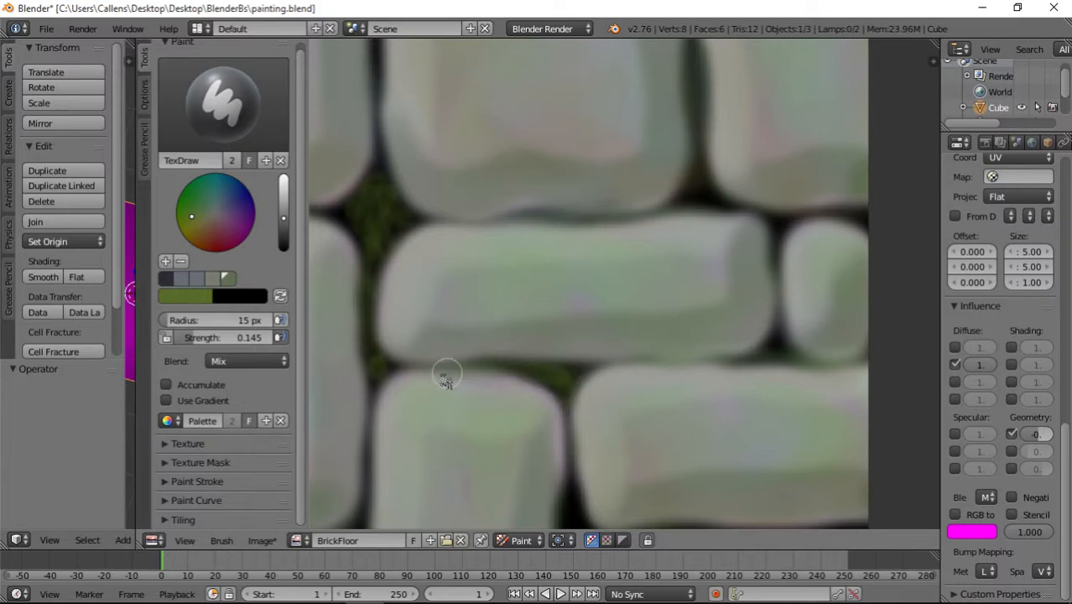
- Paint moss beside the lower upright stone and along the joint between the two lower-right stones to the texture's right edge
{"action": "scroll", "coordinate": [639, 375], "scroll_direction": "down", "scroll_amount": 8}
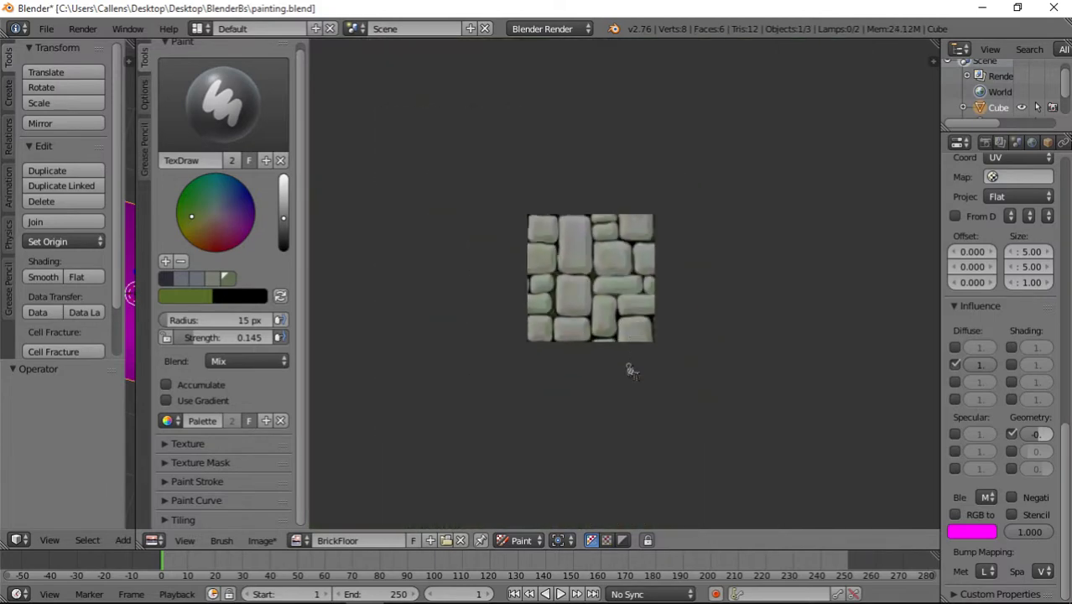
{"action": "scroll", "coordinate": [632, 372], "scroll_direction": "up", "scroll_amount": 9}
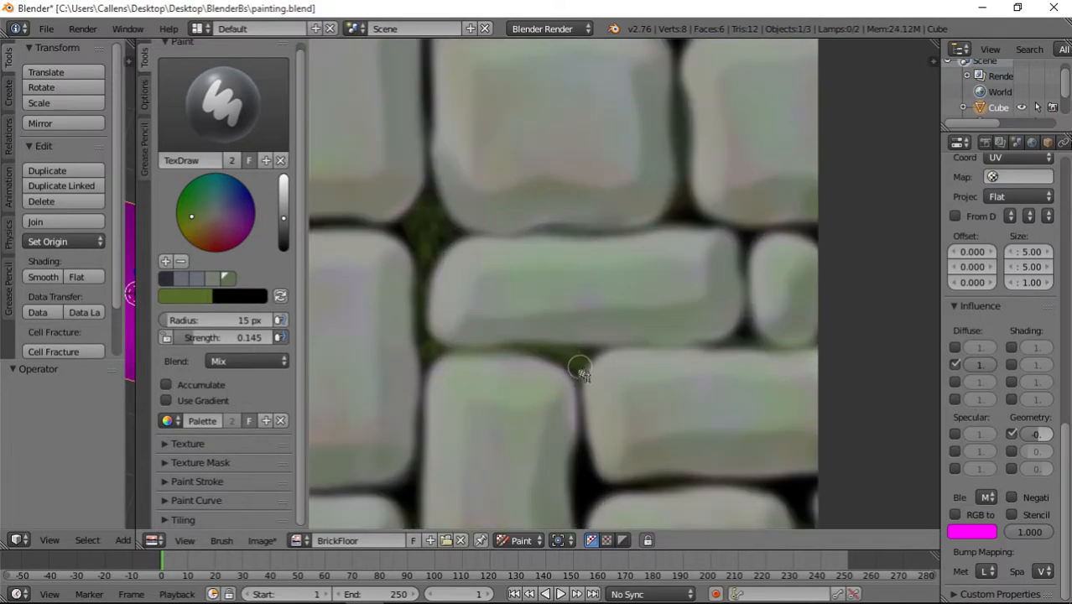
{"action": "scroll", "coordinate": [580, 374], "scroll_direction": "up", "scroll_amount": 3}
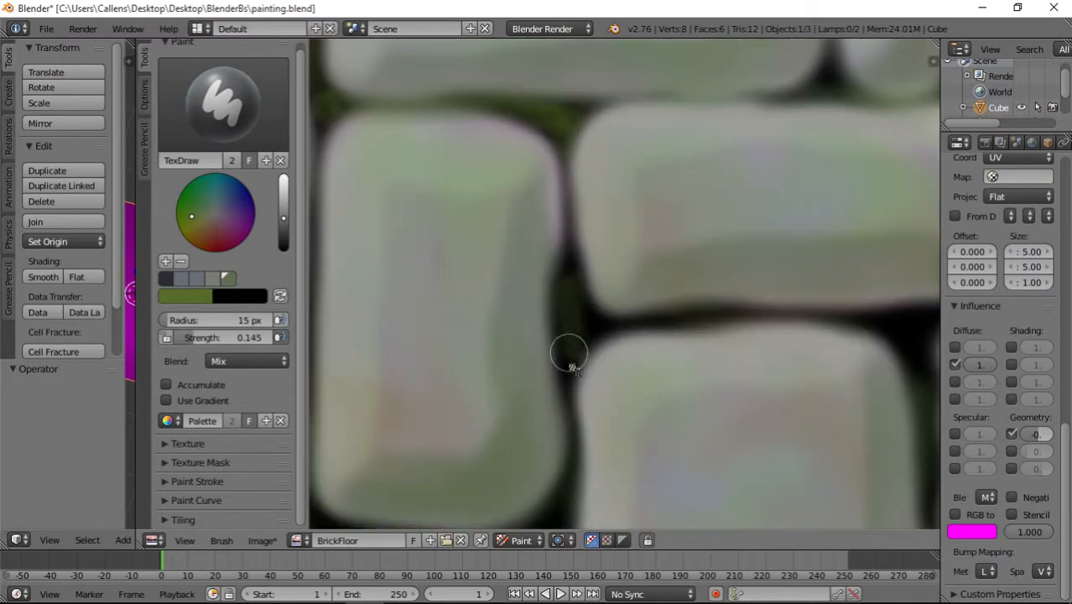
{"action": "mouse_move", "coordinate": [569, 353]}
{"action": "left_mouse_down"}
{"action": "mouse_move", "coordinate": [574, 367]}
{"action": "mouse_move", "coordinate": [606, 328]}
{"action": "mouse_move", "coordinate": [555, 316]}
{"action": "mouse_move", "coordinate": [647, 328]}
{"action": "mouse_move", "coordinate": [717, 320]}
{"action": "left_mouse_up"}
{"action": "mouse_move", "coordinate": [797, 359]}
{"action": "middle_mouse_down"}
{"action": "mouse_move", "coordinate": [608, 335]}
{"action": "mouse_move", "coordinate": [527, 307]}
{"action": "middle_mouse_up"}
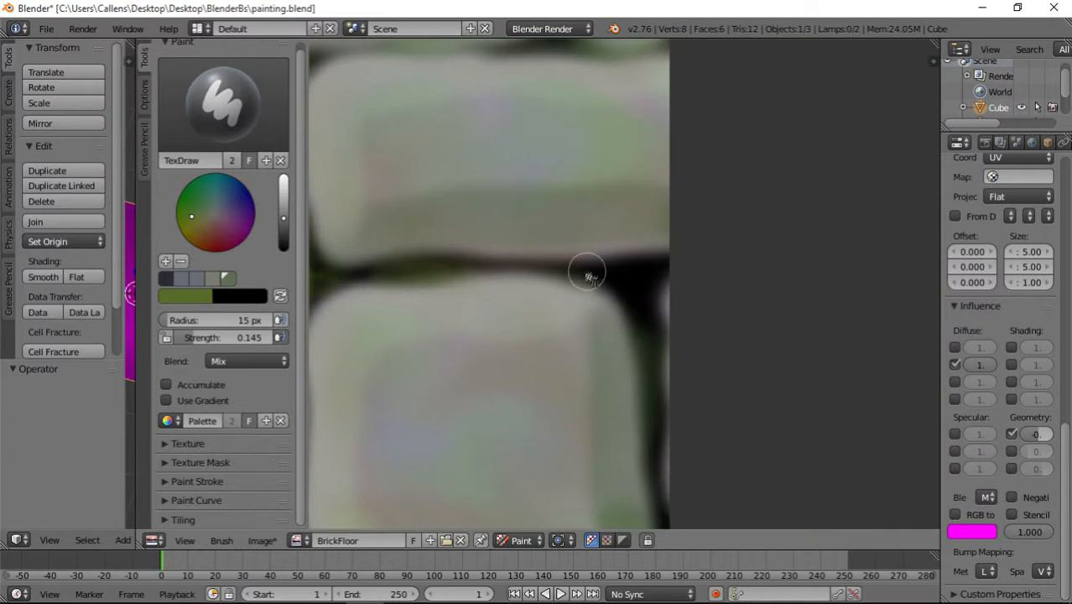
{"action": "mouse_move", "coordinate": [590, 277]}
{"action": "left_mouse_down"}
{"action": "mouse_move", "coordinate": [600, 268]}
{"action": "mouse_move", "coordinate": [642, 328]}
{"action": "mouse_move", "coordinate": [645, 369]}
{"action": "left_mouse_up"}
- Paint moss in the joints beneath and left of the lower upright stone, up to the middle square stone's lower right corner
{"action": "scroll", "coordinate": [617, 317], "scroll_direction": "down", "scroll_amount": 6}
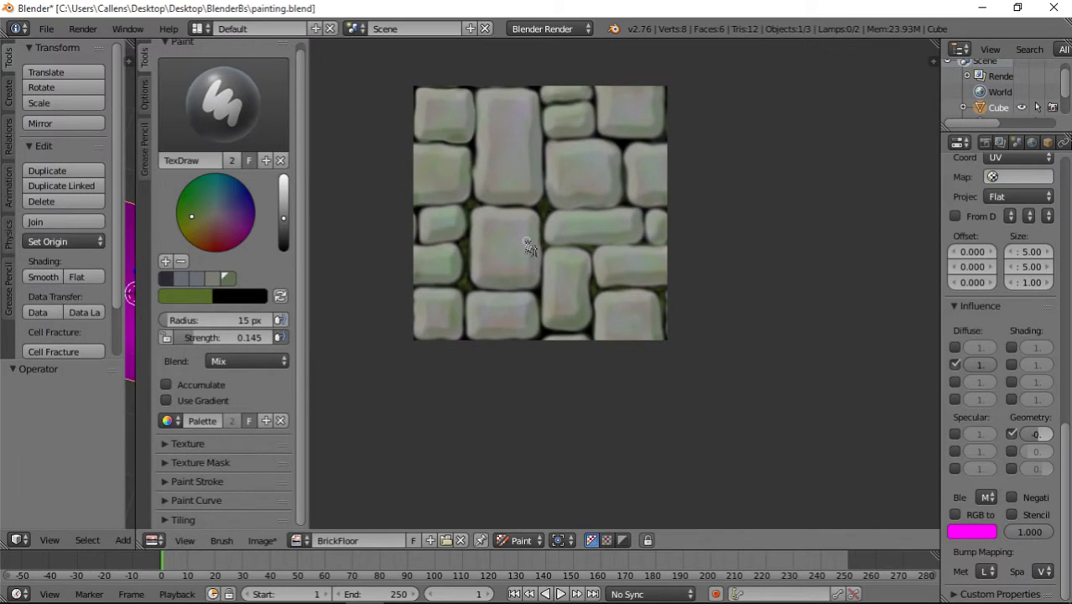
{"action": "scroll", "coordinate": [528, 248], "scroll_direction": "up", "scroll_amount": 8}
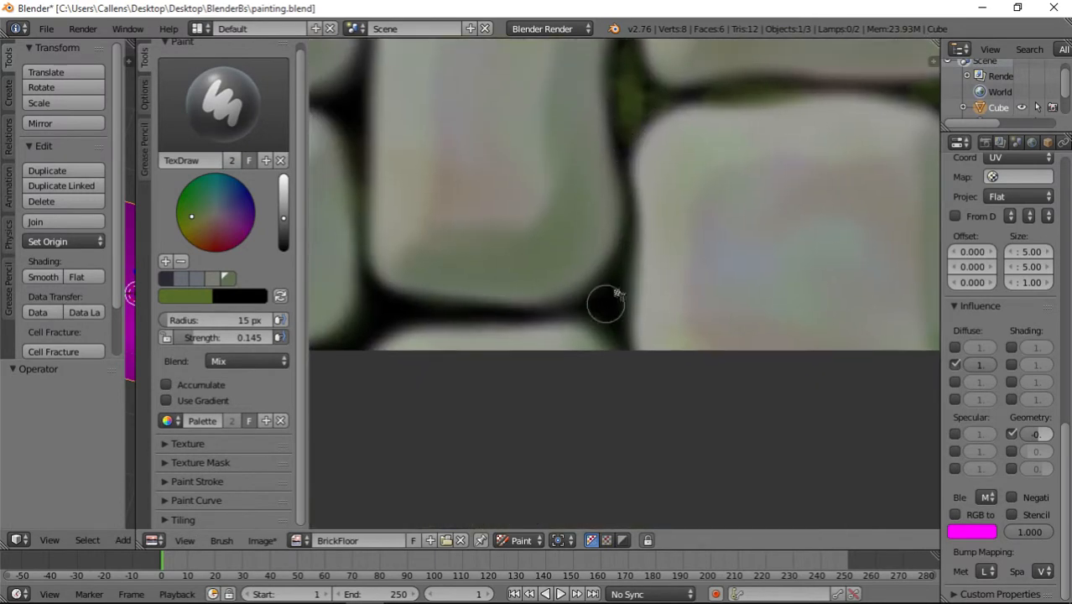
{"action": "mouse_move", "coordinate": [605, 304]}
{"action": "left_mouse_down"}
{"action": "mouse_move", "coordinate": [608, 328]}
{"action": "mouse_move", "coordinate": [596, 290]}
{"action": "mouse_move", "coordinate": [594, 318]}
{"action": "mouse_move", "coordinate": [609, 317]}
{"action": "mouse_move", "coordinate": [432, 311]}
{"action": "mouse_move", "coordinate": [521, 319]}
{"action": "left_mouse_up"}
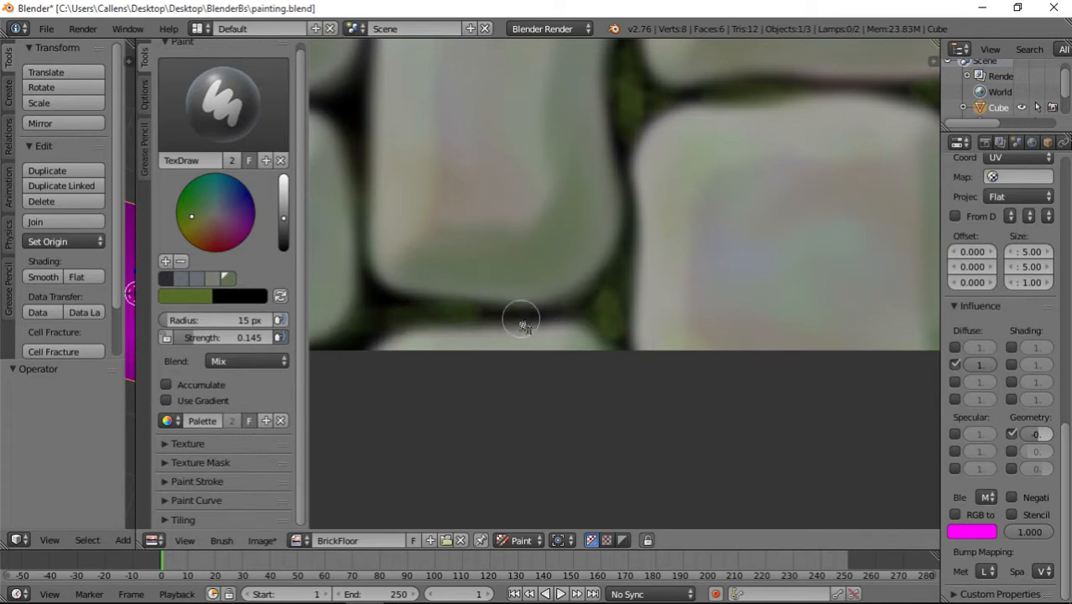
{"action": "mouse_move", "coordinate": [366, 278]}
{"action": "left_mouse_down"}
{"action": "mouse_move", "coordinate": [375, 320]}
{"action": "mouse_move", "coordinate": [385, 316]}
{"action": "mouse_move", "coordinate": [373, 337]}
{"action": "left_mouse_up"}
{"action": "mouse_move", "coordinate": [405, 214]}
{"action": "middle_mouse_down"}
{"action": "mouse_move", "coordinate": [429, 229]}
{"action": "mouse_move", "coordinate": [575, 256]}
{"action": "middle_mouse_up"}
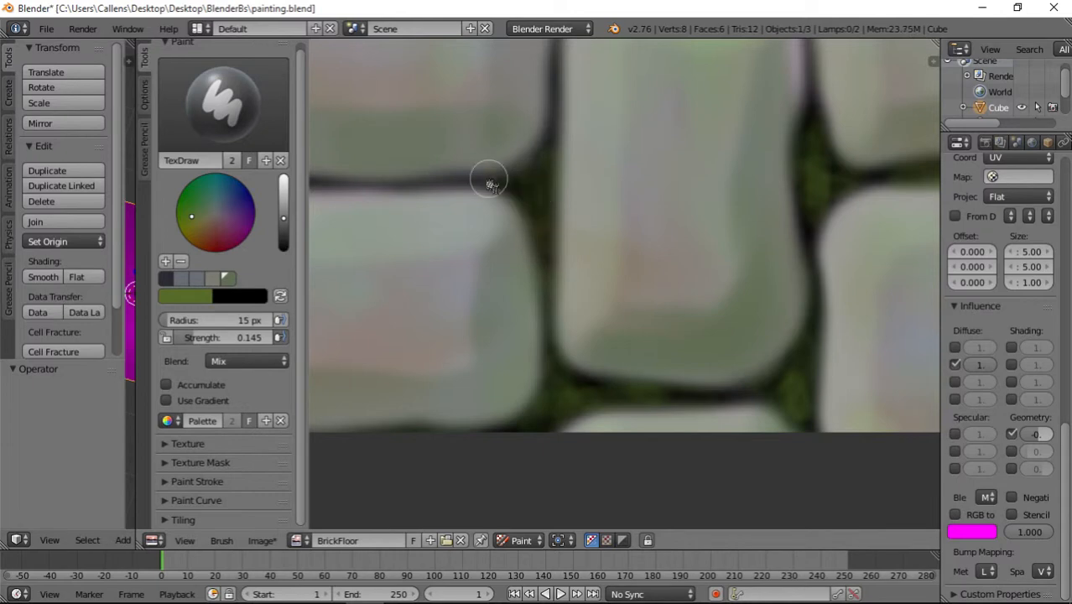
{"action": "mouse_move", "coordinate": [489, 181]}
{"action": "left_mouse_down"}
{"action": "mouse_move", "coordinate": [525, 193]}
{"action": "mouse_move", "coordinate": [542, 239]}
{"action": "left_mouse_up"}
- Paint moss in the bottom-edge gap between the two leftmost bottom stones and thicken it in the joints above
{"action": "scroll", "coordinate": [618, 199], "scroll_direction": "down", "scroll_amount": 4}
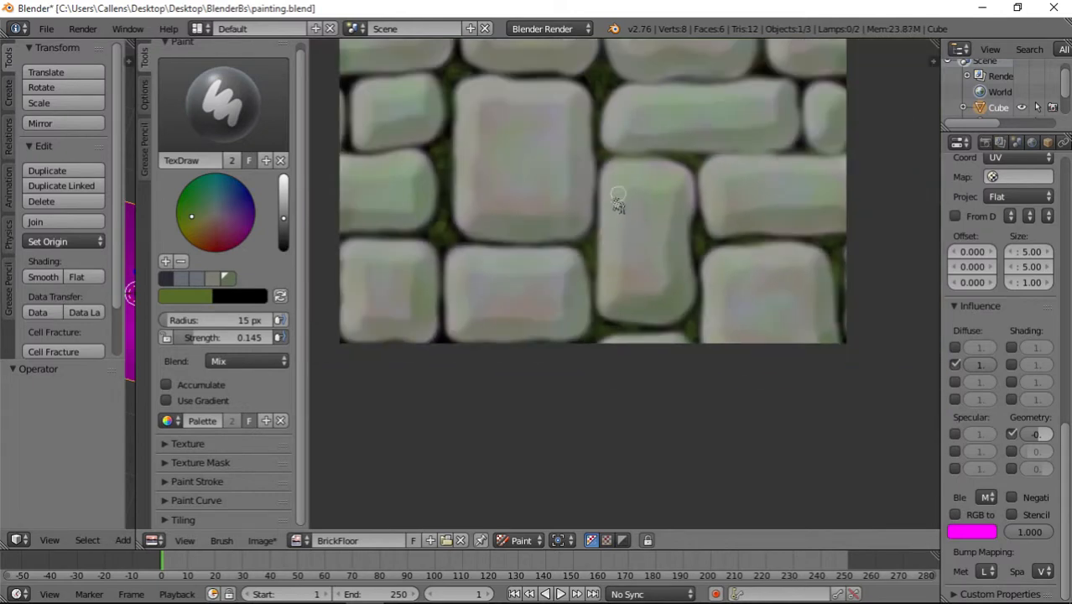
{"action": "scroll", "coordinate": [449, 327], "scroll_direction": "up", "scroll_amount": 6}
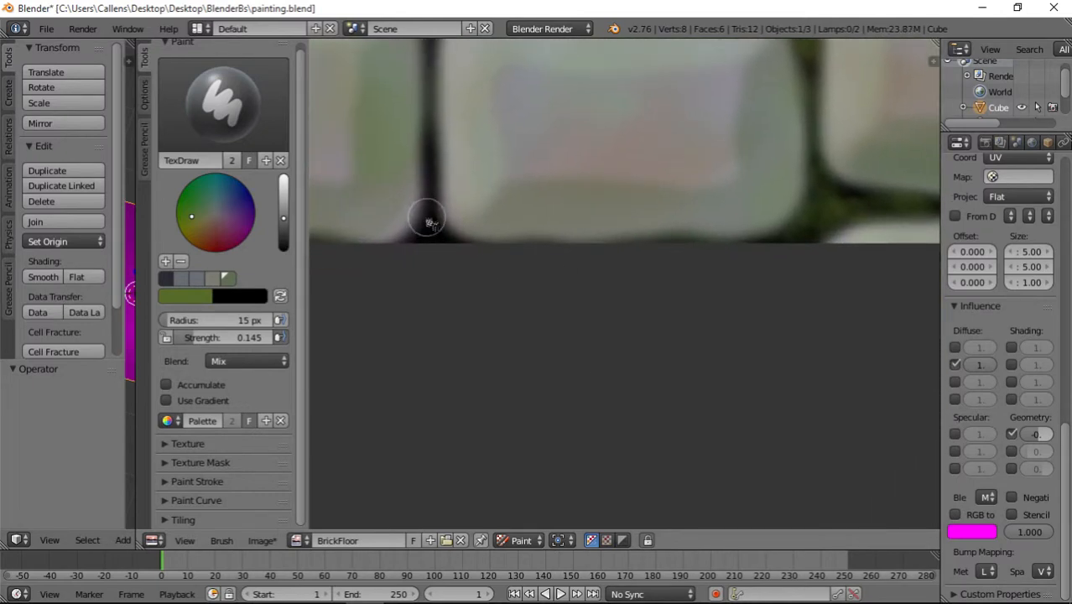
{"action": "middle_click_drag", "start_coordinate": [534, 62], "coordinate": [517, 311]}
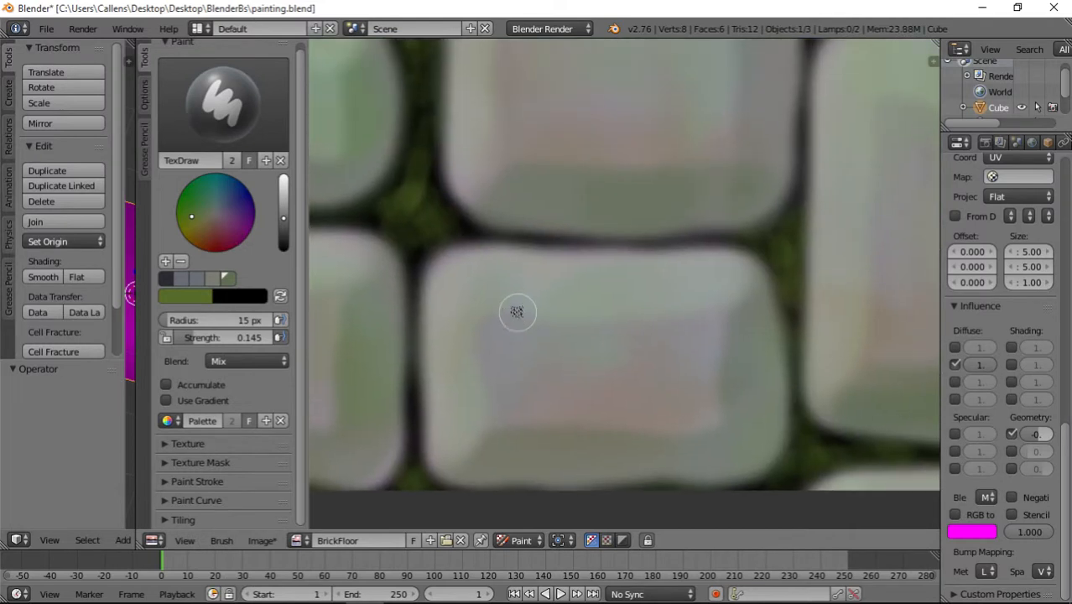
{"action": "middle_click_drag", "start_coordinate": [484, 139], "coordinate": [522, 333]}
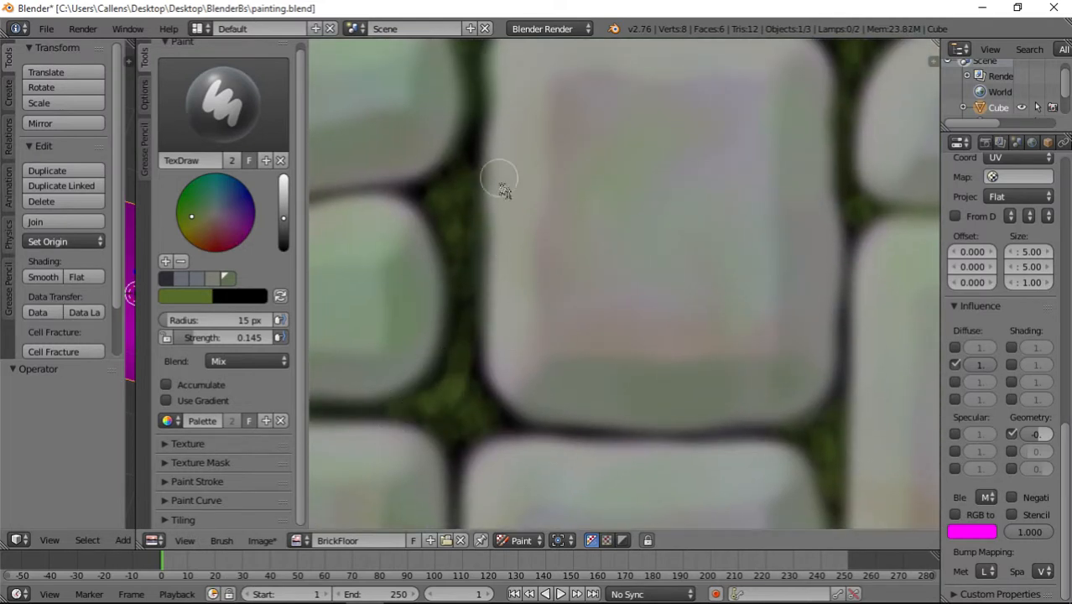
- Paint moss in the joints around the bottom of the tall upper stone and up along its right side
{"action": "middle_click_drag", "start_coordinate": [500, 175], "coordinate": [519, 330]}
{"action": "middle_click_drag", "start_coordinate": [571, 74], "coordinate": [560, 337]}
{"action": "mouse_move", "coordinate": [502, 398]}
{"action": "left_mouse_down"}
{"action": "mouse_move", "coordinate": [485, 388]}
{"action": "mouse_move", "coordinate": [495, 304]}
{"action": "mouse_move", "coordinate": [517, 334]}
{"action": "left_mouse_up"}
{"action": "mouse_move", "coordinate": [678, 413]}
{"action": "left_mouse_down"}
{"action": "mouse_move", "coordinate": [811, 428]}
{"action": "mouse_move", "coordinate": [842, 456]}
{"action": "mouse_move", "coordinate": [857, 498]}
{"action": "mouse_move", "coordinate": [906, 428]}
{"action": "mouse_move", "coordinate": [870, 342]}
{"action": "left_mouse_up"}
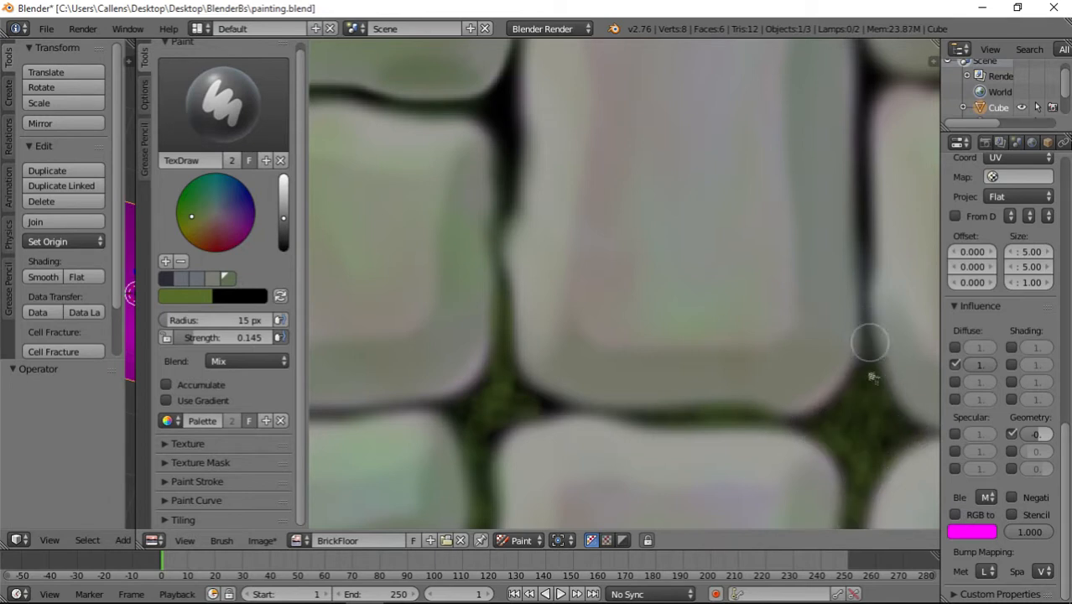
{"action": "left_click_drag", "start_coordinate": [867, 271], "coordinate": [870, 126]}
{"action": "middle_click_drag", "start_coordinate": [820, 229], "coordinate": [720, 427]}
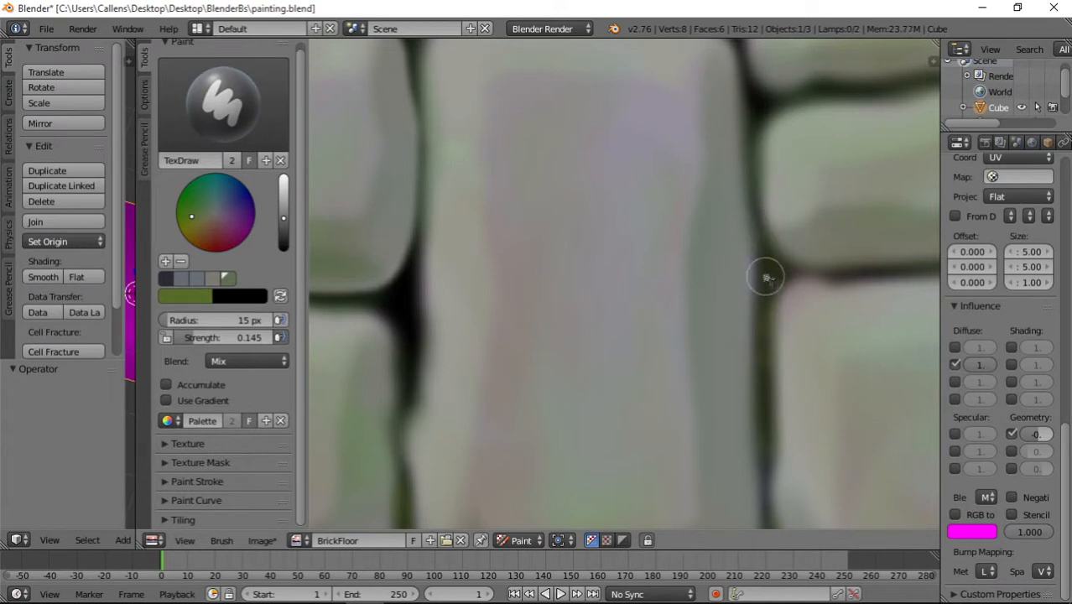
- Paint moss in the joints around the top-left stone, including its lower right junction, upper corners and left edge
{"action": "middle_click_drag", "start_coordinate": [452, 290], "coordinate": [644, 309]}
{"action": "mouse_move", "coordinate": [586, 340]}
{"action": "left_mouse_down"}
{"action": "mouse_move", "coordinate": [598, 425]}
{"action": "mouse_move", "coordinate": [602, 273]}
{"action": "mouse_move", "coordinate": [603, 298]}
{"action": "left_mouse_up"}
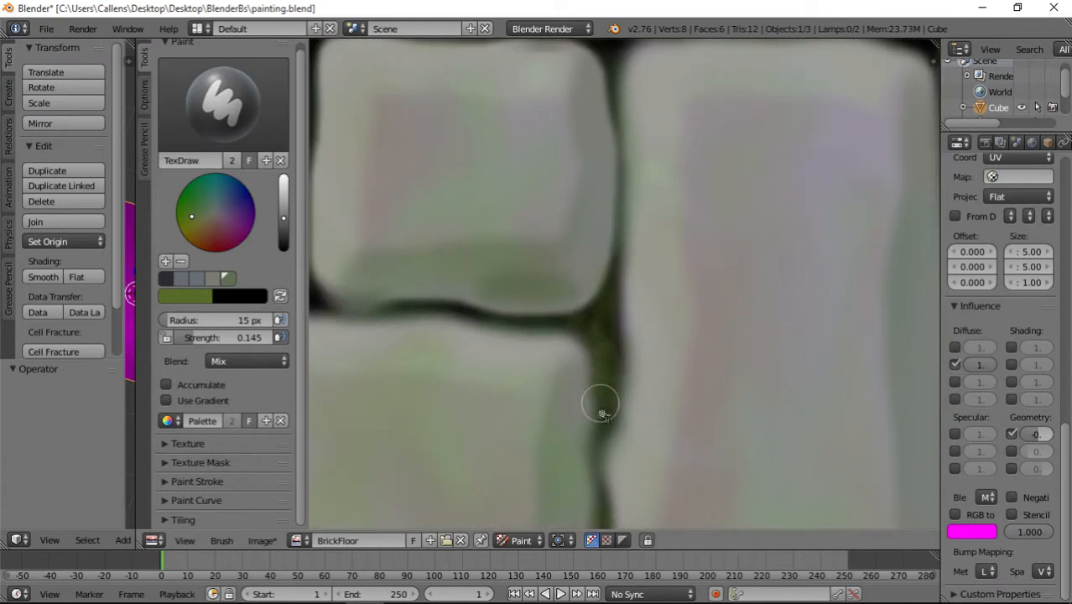
{"action": "middle_click_drag", "start_coordinate": [645, 91], "coordinate": [650, 314]}
{"action": "mouse_move", "coordinate": [601, 299]}
{"action": "left_mouse_down"}
{"action": "mouse_move", "coordinate": [624, 251]}
{"action": "mouse_move", "coordinate": [649, 257]}
{"action": "left_mouse_up"}
{"action": "middle_click_drag", "start_coordinate": [510, 289], "coordinate": [612, 251]}
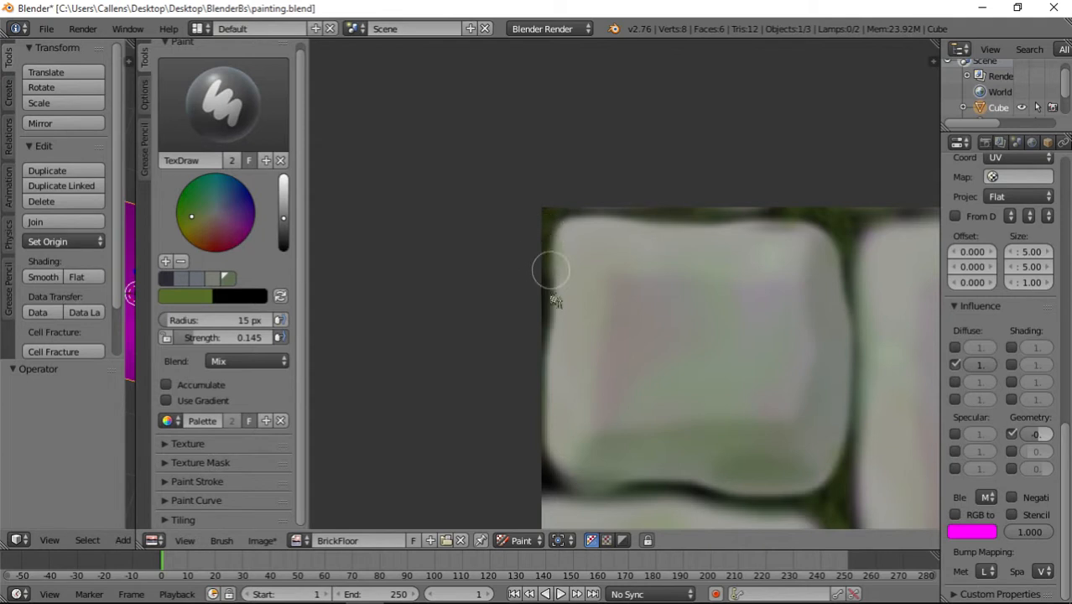
{"action": "middle_click_drag", "start_coordinate": [767, 361], "coordinate": [658, 265]}
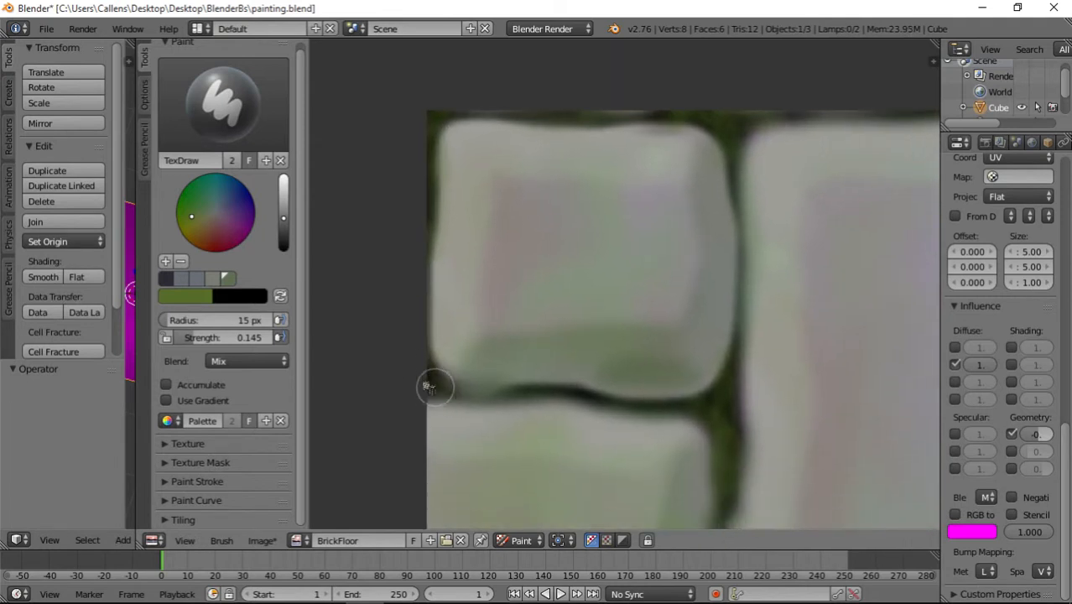
- Paint moss in the joints around the two small stones at the texture's top, including their right-hand gaps
{"action": "mouse_move", "coordinate": [438, 393]}
{"action": "middle_mouse_down"}
{"action": "mouse_move", "coordinate": [537, 337]}
{"action": "mouse_move", "coordinate": [631, 319]}
{"action": "middle_mouse_up"}
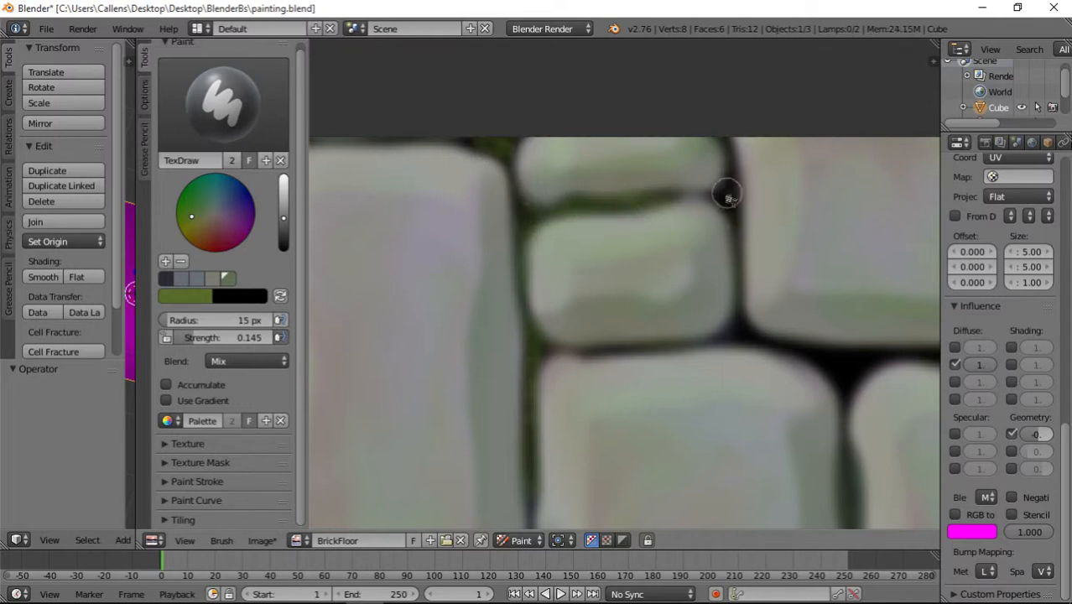
{"action": "left_click_drag", "start_coordinate": [731, 209], "coordinate": [739, 228]}
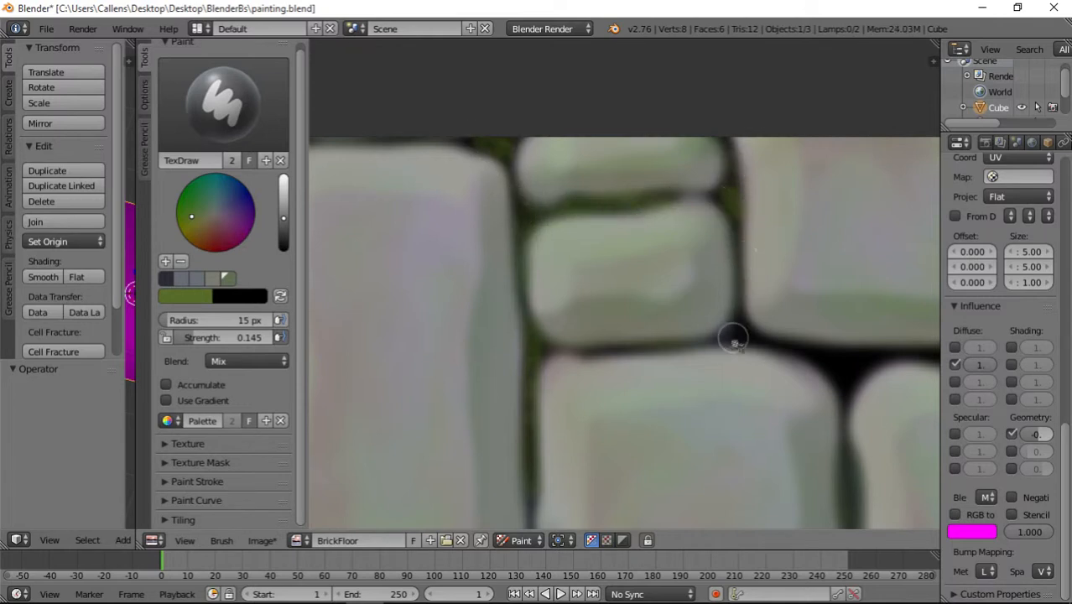
{"action": "mouse_move", "coordinate": [737, 336]}
{"action": "left_mouse_down"}
{"action": "mouse_move", "coordinate": [802, 364]}
{"action": "mouse_move", "coordinate": [756, 337]}
{"action": "left_mouse_up"}
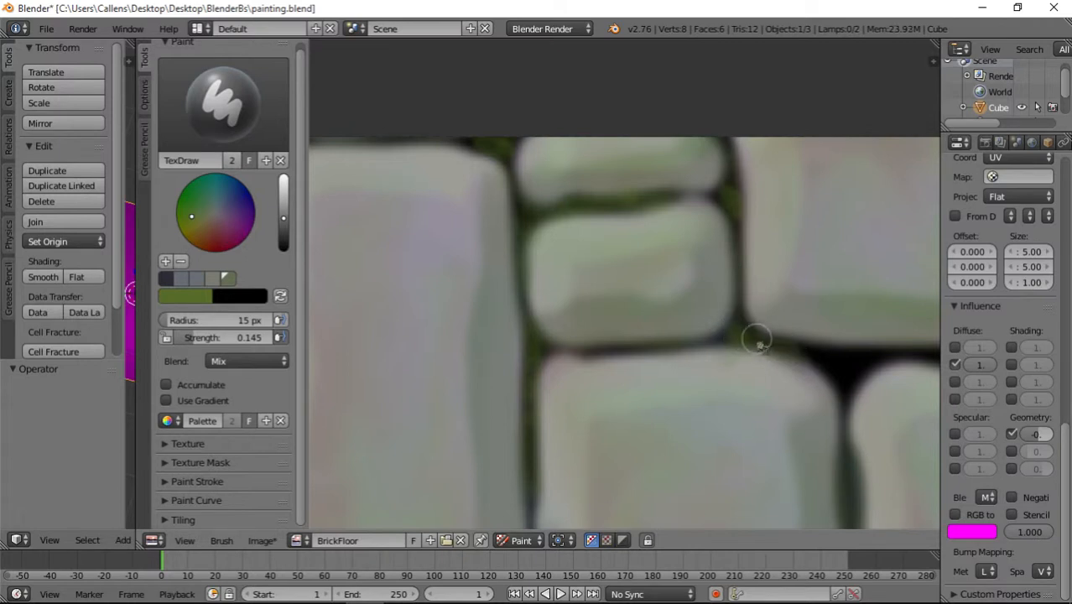
- Paint moss in the joints between the large right-hand stones and around the small stone on the right edge
{"action": "middle_click_drag", "start_coordinate": [829, 370], "coordinate": [594, 275]}
{"action": "mouse_move", "coordinate": [563, 261]}
{"action": "left_mouse_down"}
{"action": "mouse_move", "coordinate": [589, 256]}
{"action": "mouse_move", "coordinate": [599, 280]}
{"action": "mouse_move", "coordinate": [596, 270]}
{"action": "mouse_move", "coordinate": [676, 260]}
{"action": "mouse_move", "coordinate": [748, 258]}
{"action": "mouse_move", "coordinate": [762, 274]}
{"action": "left_mouse_up"}
{"action": "middle_click_drag", "start_coordinate": [617, 352], "coordinate": [645, 182]}
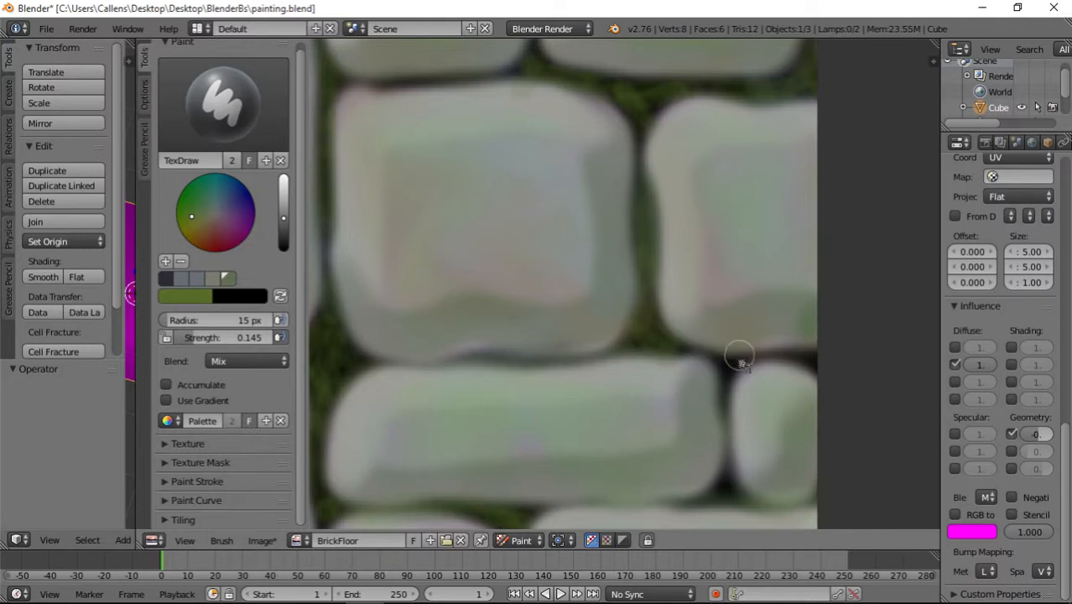
{"action": "middle_click_drag", "start_coordinate": [742, 362], "coordinate": [568, 262]}
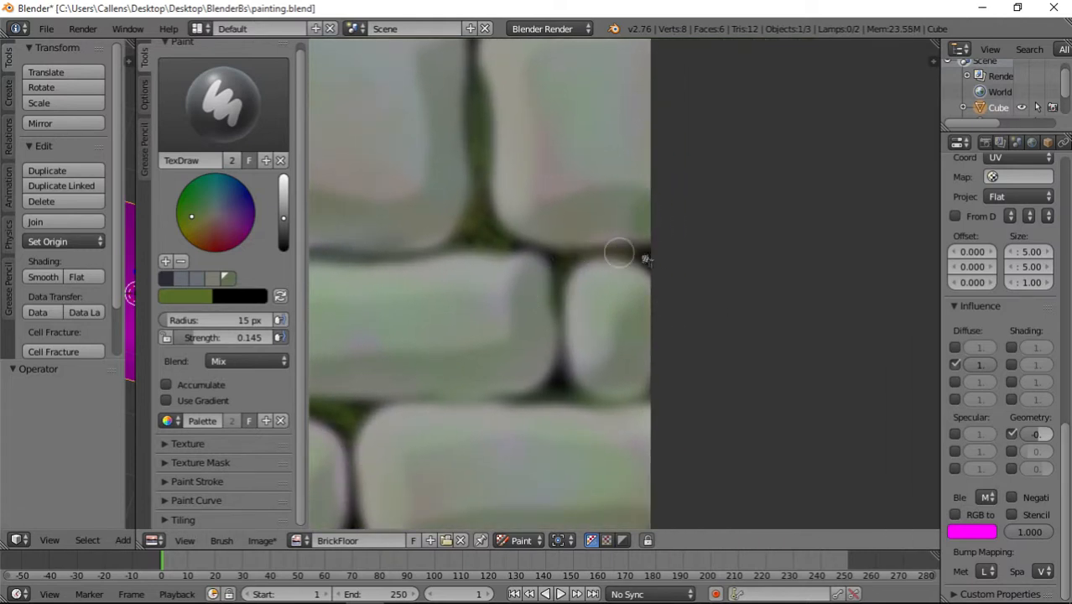
{"action": "middle_click_drag", "start_coordinate": [591, 328], "coordinate": [593, 305]}
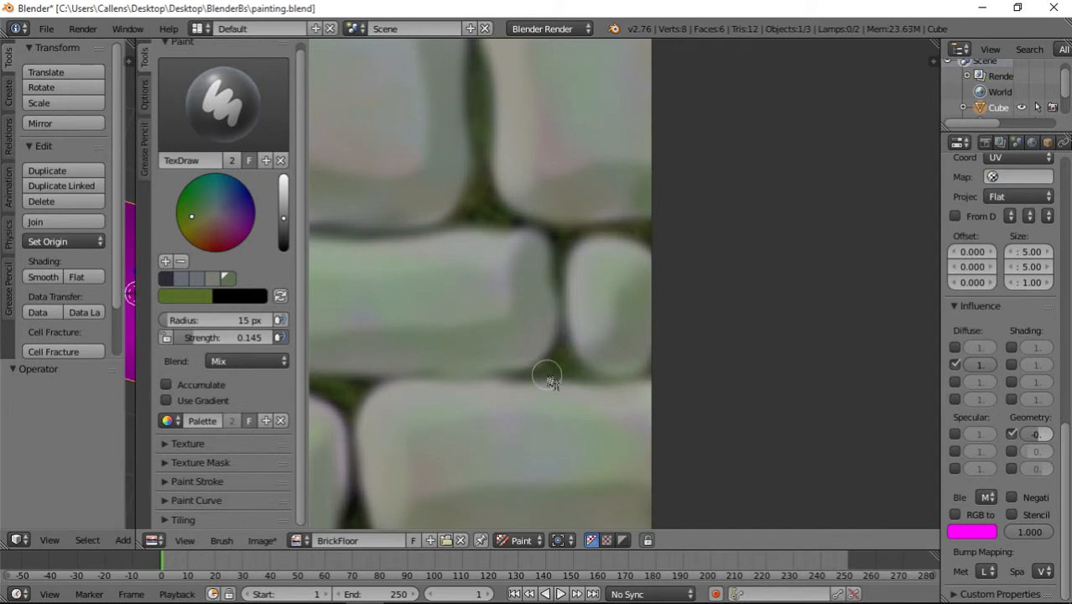
- Examine the mossy joints across the whole texture, both up close and from a distance
{"action": "scroll", "coordinate": [547, 379], "scroll_direction": "down", "scroll_amount": 4}
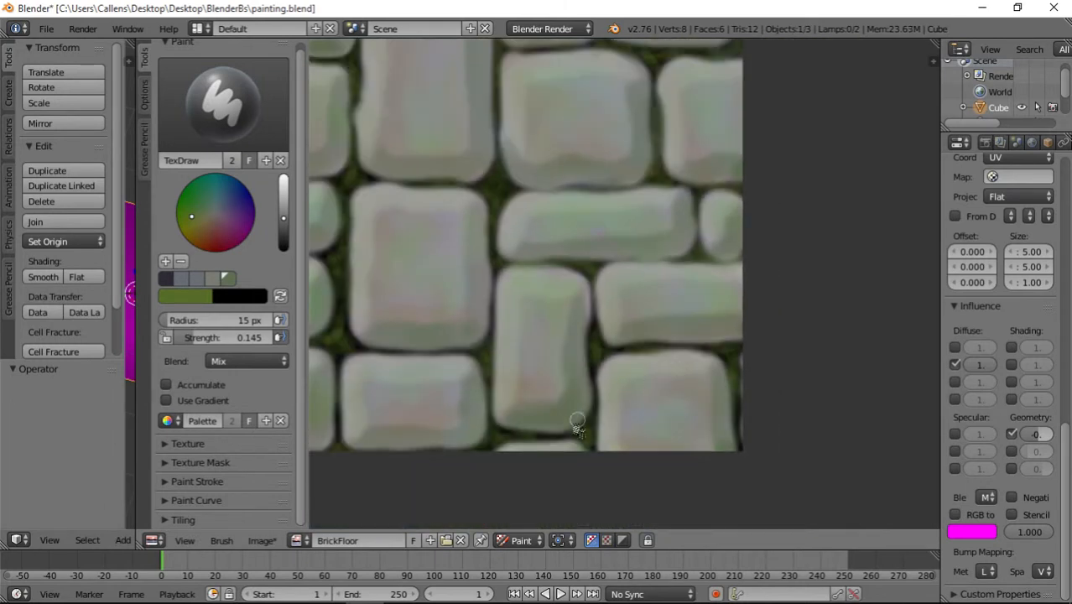
{"action": "scroll", "coordinate": [578, 428], "scroll_direction": "down", "scroll_amount": 2}
{"action": "scroll", "coordinate": [408, 248], "scroll_direction": "up", "scroll_amount": 8}
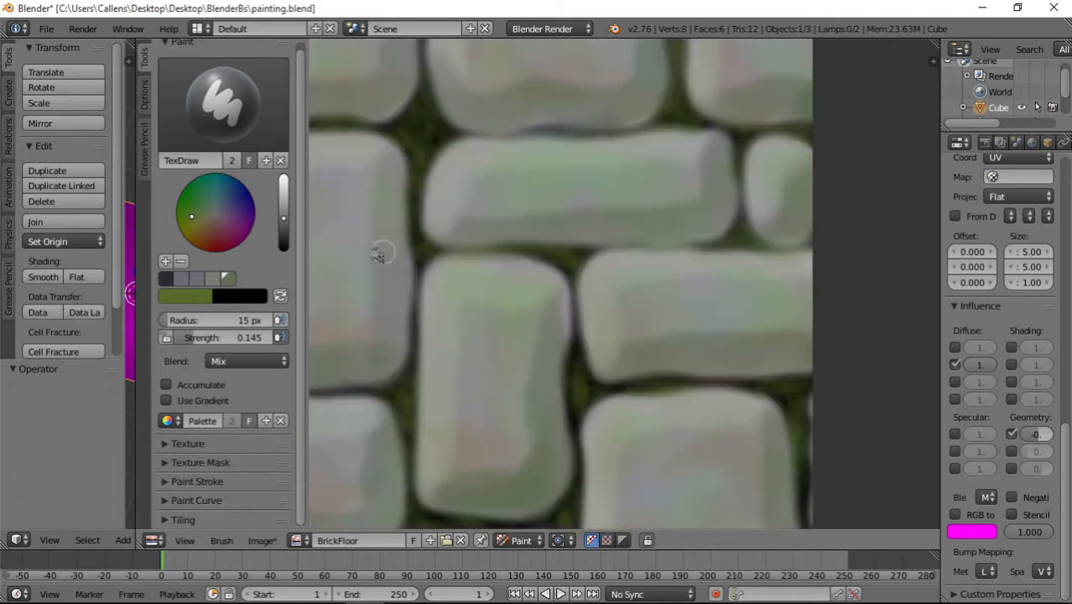
{"action": "scroll", "coordinate": [696, 233], "scroll_direction": "down", "scroll_amount": 2}
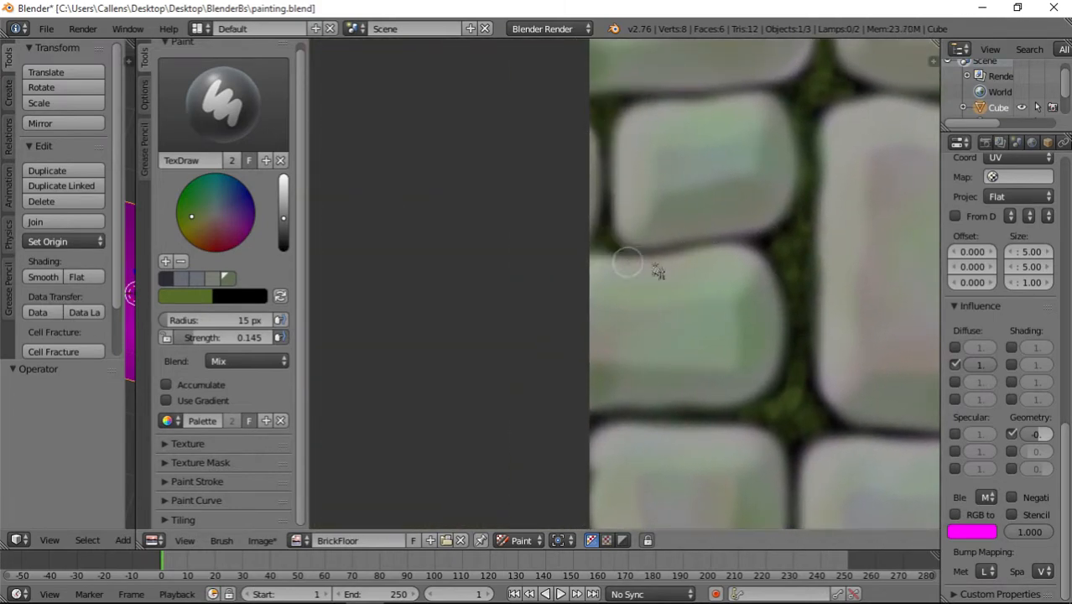
{"action": "scroll", "coordinate": [658, 273], "scroll_direction": "down", "scroll_amount": 8}
{"action": "scroll", "coordinate": [576, 365], "scroll_direction": "up", "scroll_amount": 4}
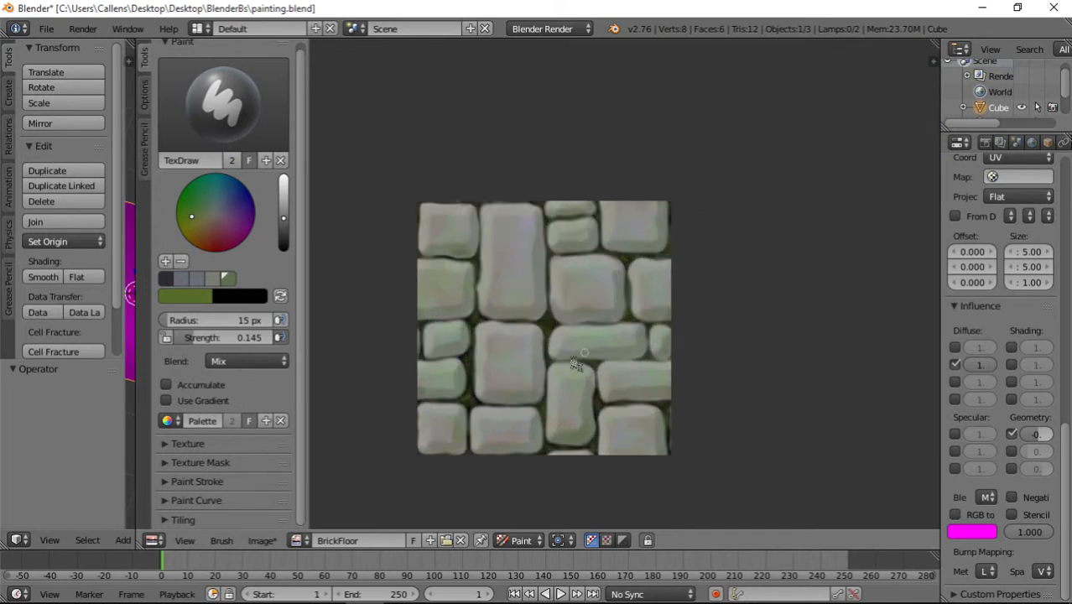
{"action": "scroll", "coordinate": [562, 365], "scroll_direction": "down", "scroll_amount": 2}
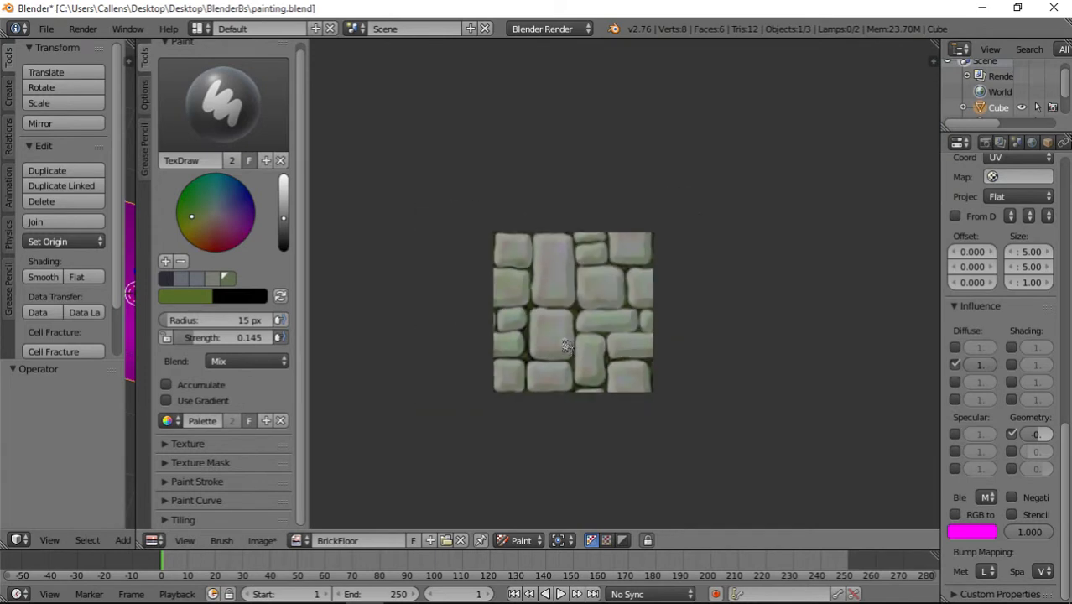
{"action": "scroll", "coordinate": [528, 357], "scroll_direction": "up", "scroll_amount": 1}
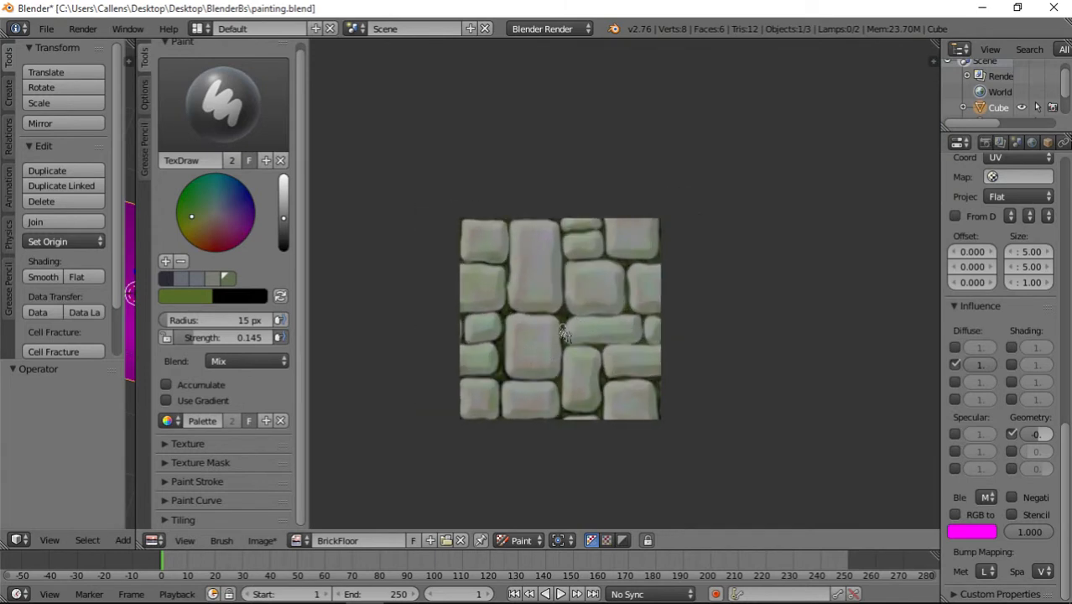
{"action": "scroll", "coordinate": [577, 309], "scroll_direction": "up", "scroll_amount": 8}
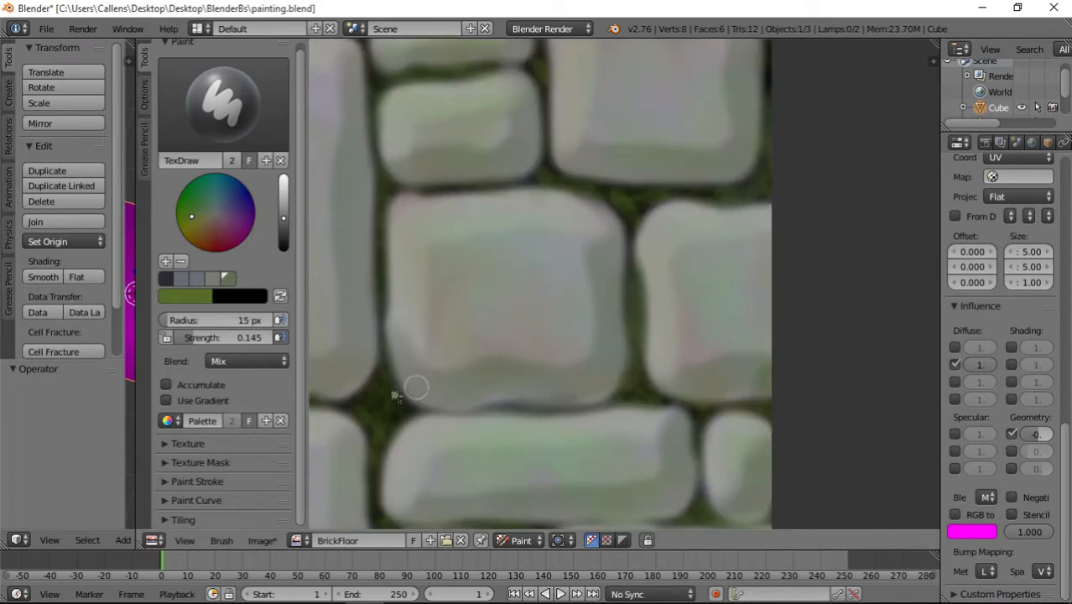
{"action": "scroll", "coordinate": [650, 157], "scroll_direction": "down", "scroll_amount": 4}
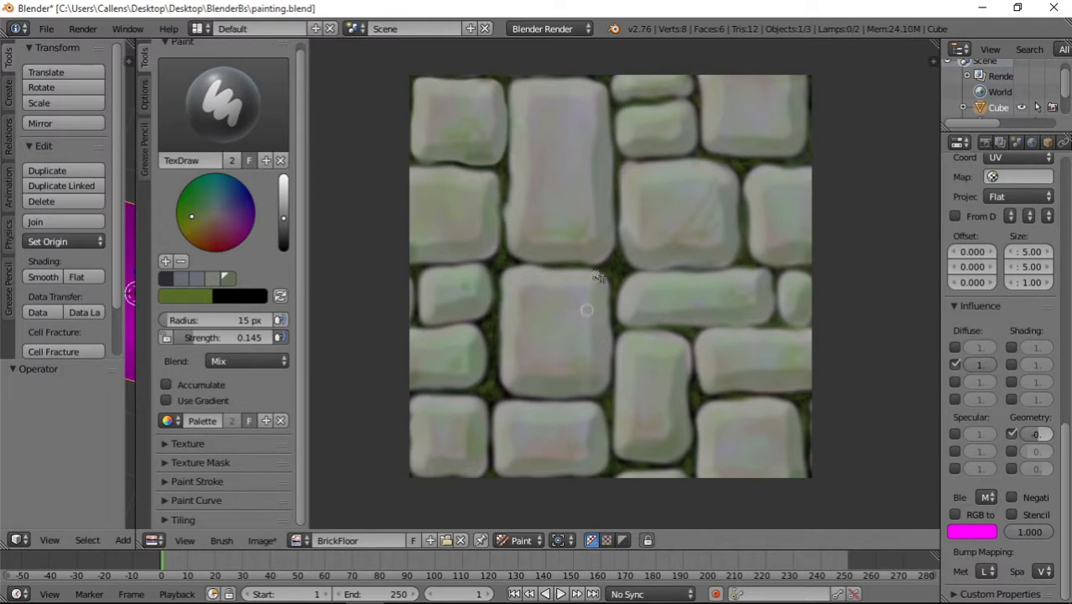
- Smear the color patches on the tall upper stone using the Smear brush with a 40 px radius
{"action": "left_click", "coordinate": [222, 105]}
{"action": "left_click", "coordinate": [376, 187]}
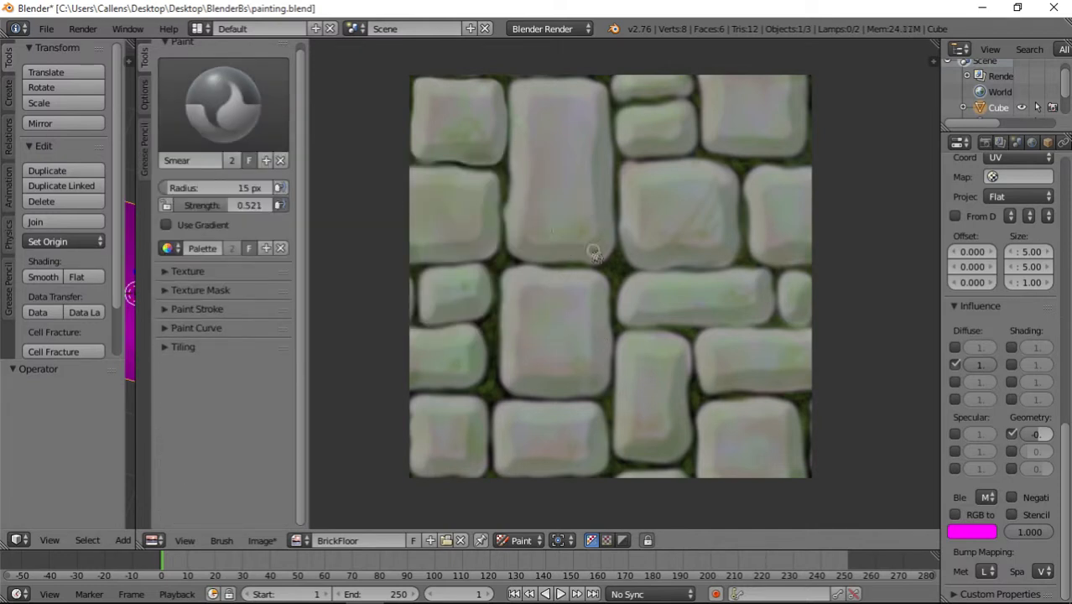
{"action": "left_click_drag", "start_coordinate": [203, 186], "coordinate": [176, 192]}
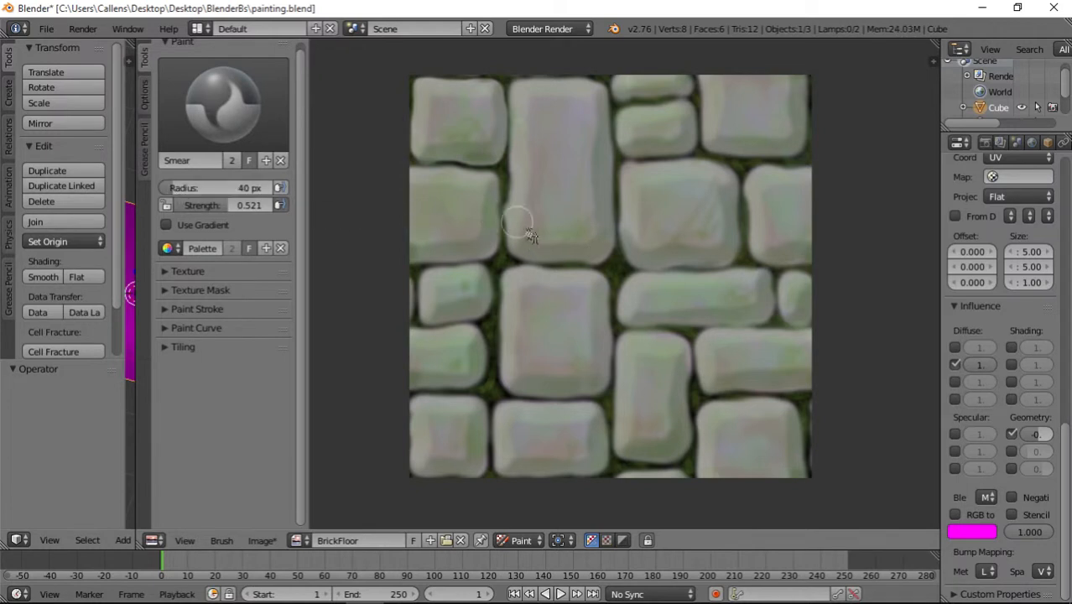
{"action": "mouse_move", "coordinate": [573, 201]}
{"action": "left_mouse_down"}
{"action": "mouse_move", "coordinate": [577, 241]}
{"action": "mouse_move", "coordinate": [562, 239]}
{"action": "left_mouse_up"}
{"action": "scroll", "coordinate": [590, 237], "scroll_direction": "down", "scroll_amount": 5}
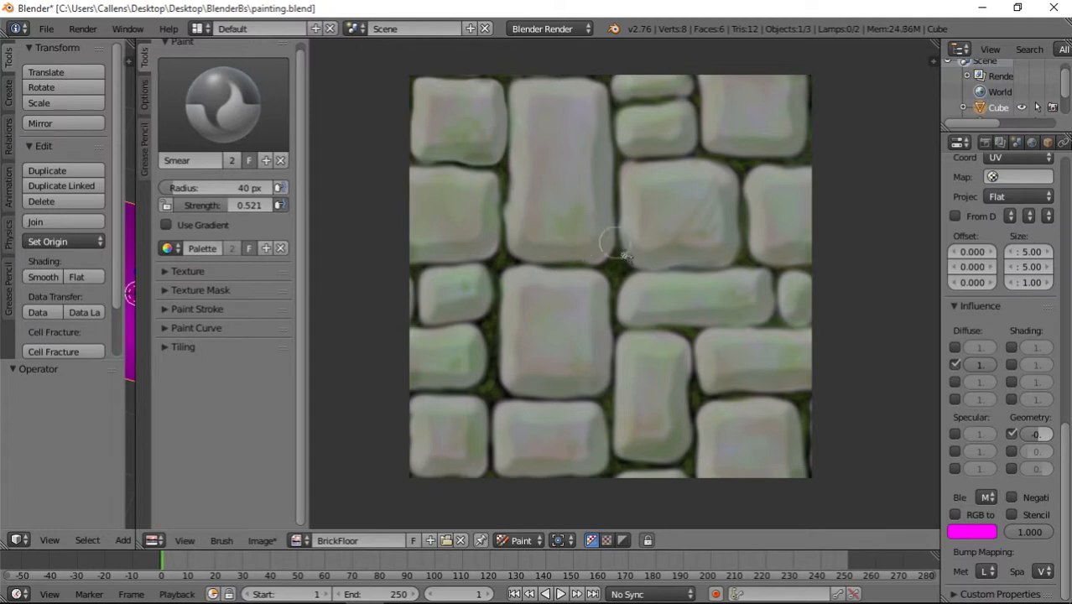
{"action": "scroll", "coordinate": [601, 360], "scroll_direction": "up", "scroll_amount": 9}
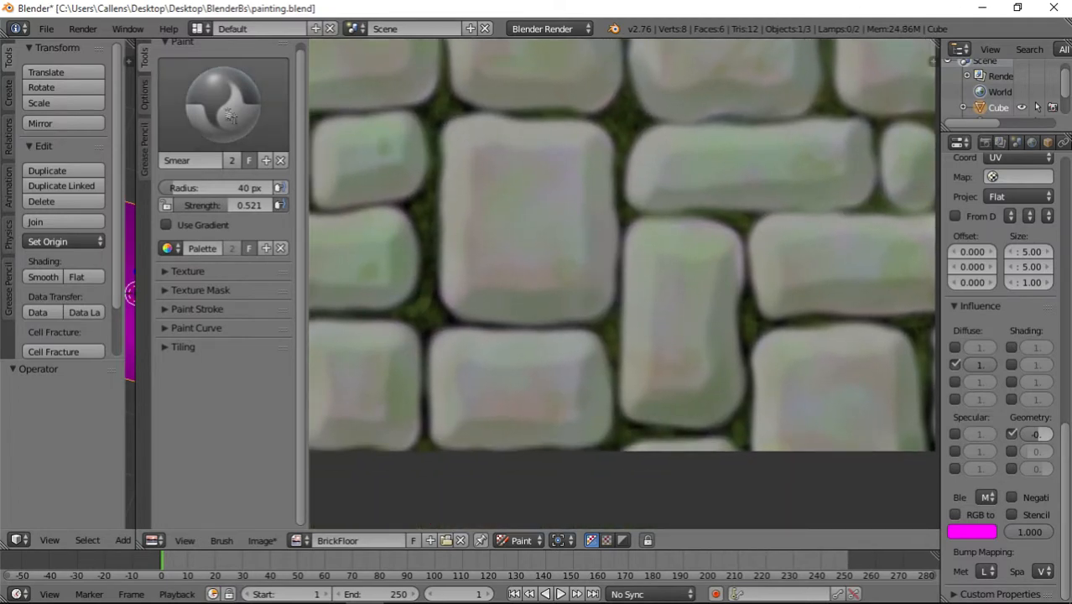
- Paint brown along the joint below the large central stone using TexDraw with strength 0.316 and radius 11 px
{"action": "left_click", "coordinate": [231, 116]}
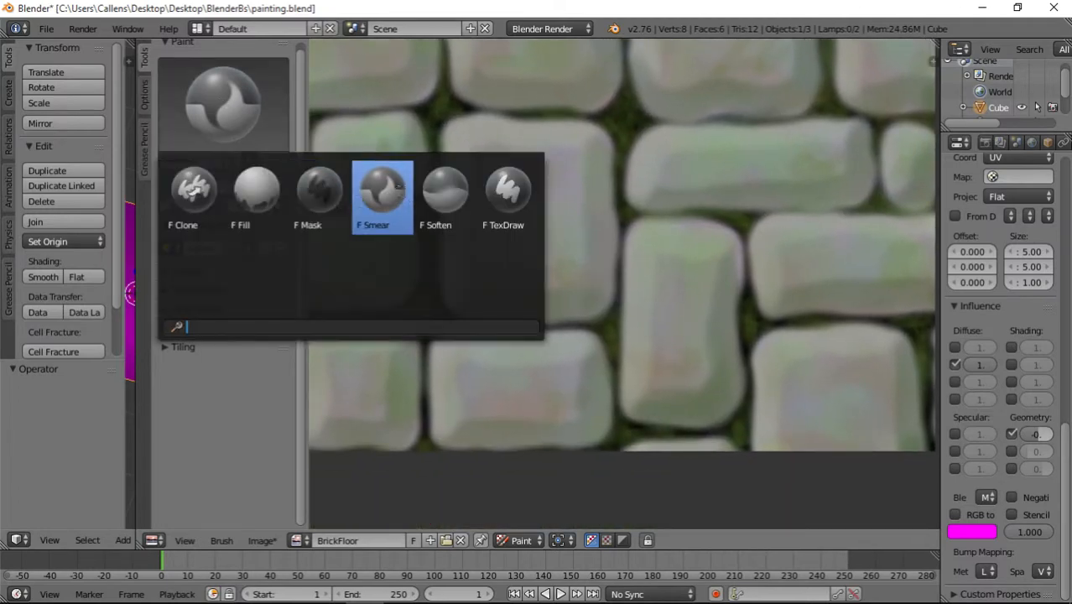
{"action": "left_click", "coordinate": [505, 189]}
{"action": "left_click", "coordinate": [199, 235]}
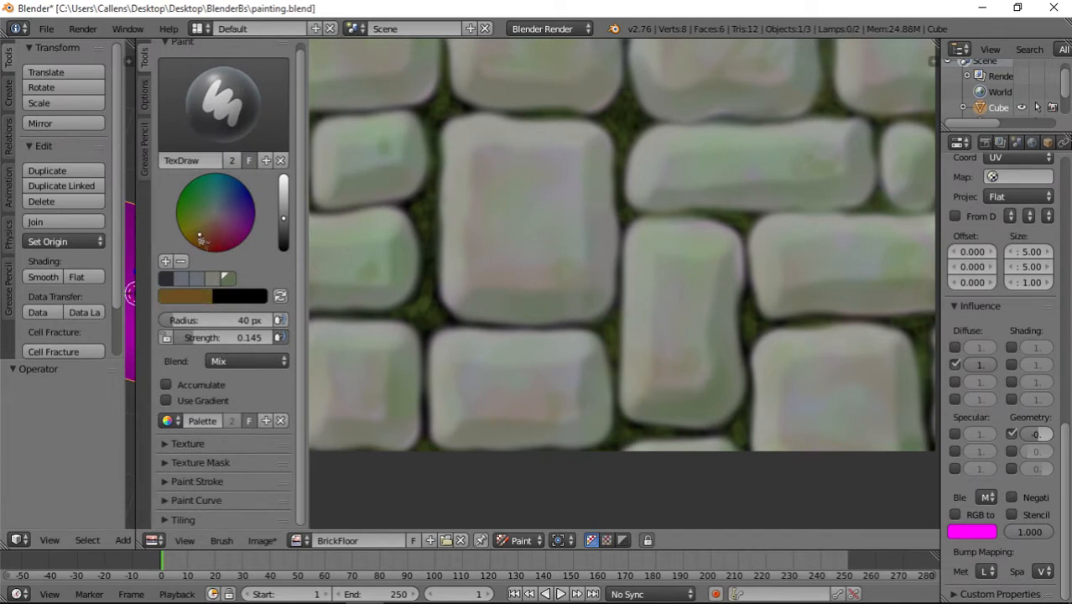
{"action": "left_click_drag", "start_coordinate": [222, 337], "coordinate": [228, 338]}
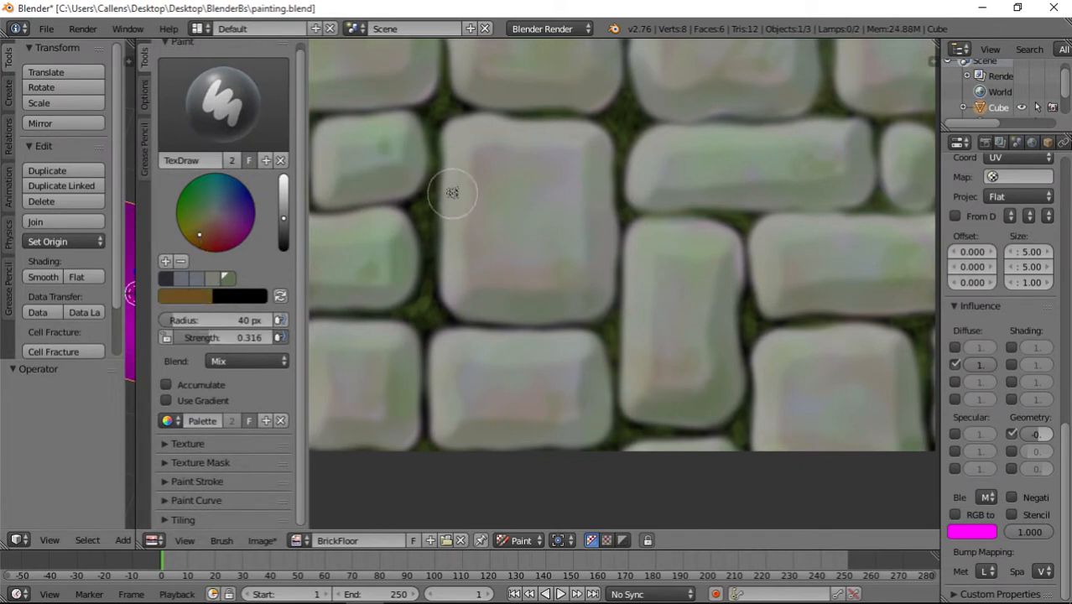
{"action": "middle_click_drag", "start_coordinate": [453, 195], "coordinate": [495, 214]}
{"action": "left_click_drag", "start_coordinate": [227, 319], "coordinate": [219, 320]}
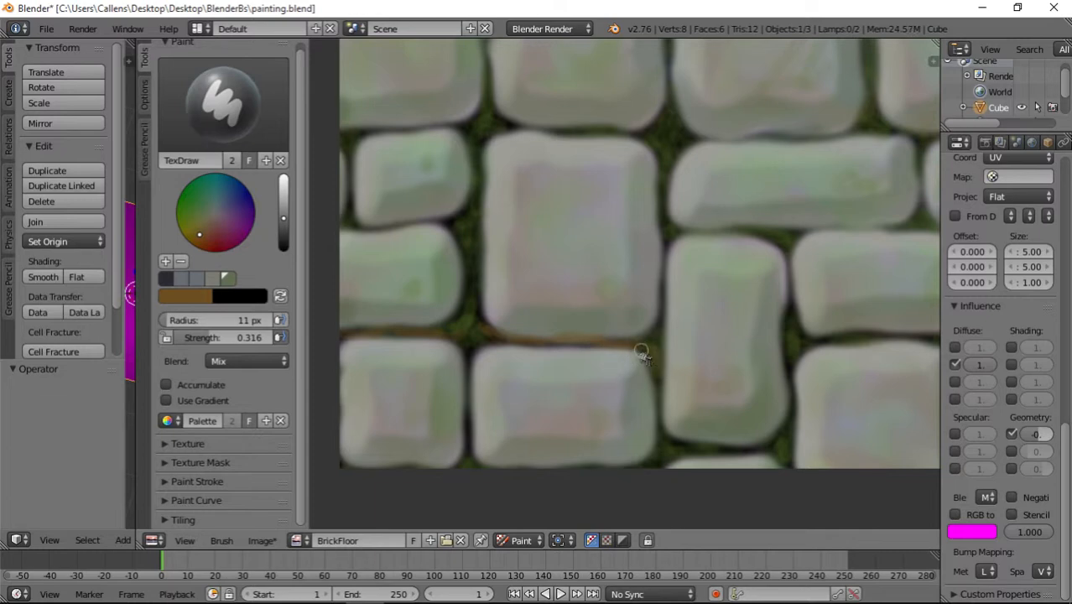
- Paint brown in the joints along the large central stone's left side, including the junction at its upper left corner
{"action": "scroll", "coordinate": [686, 282], "scroll_direction": "down", "scroll_amount": 6}
{"action": "scroll", "coordinate": [517, 235], "scroll_direction": "up", "scroll_amount": 6}
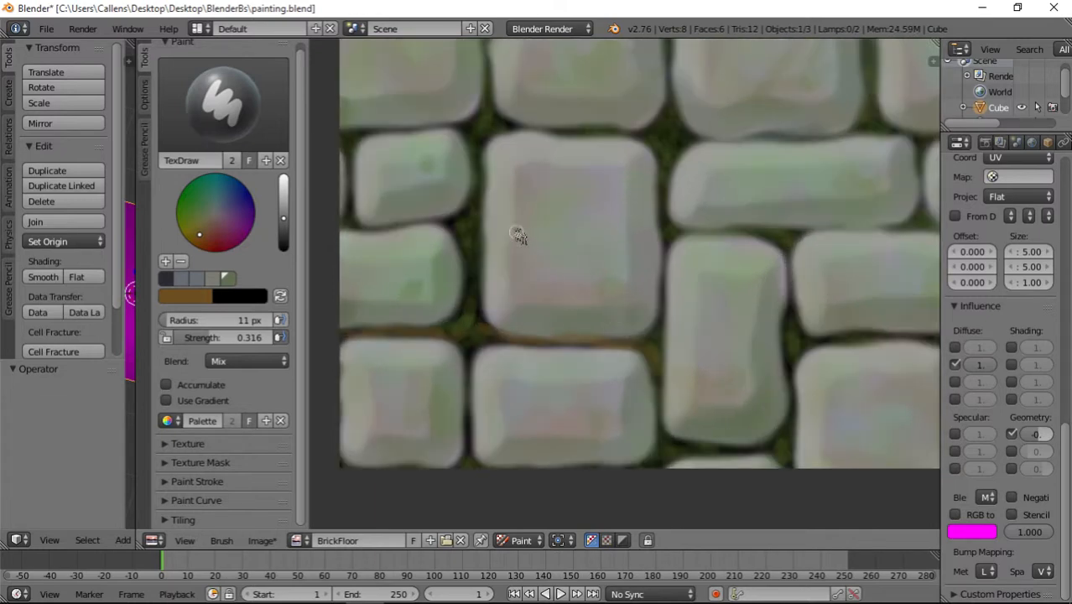
{"action": "scroll", "coordinate": [511, 354], "scroll_direction": "up", "scroll_amount": 2}
{"action": "mouse_move", "coordinate": [457, 322]}
{"action": "left_mouse_down"}
{"action": "mouse_move", "coordinate": [476, 343]}
{"action": "mouse_move", "coordinate": [465, 438]}
{"action": "mouse_move", "coordinate": [491, 382]}
{"action": "mouse_move", "coordinate": [481, 304]}
{"action": "mouse_move", "coordinate": [457, 319]}
{"action": "left_mouse_up"}
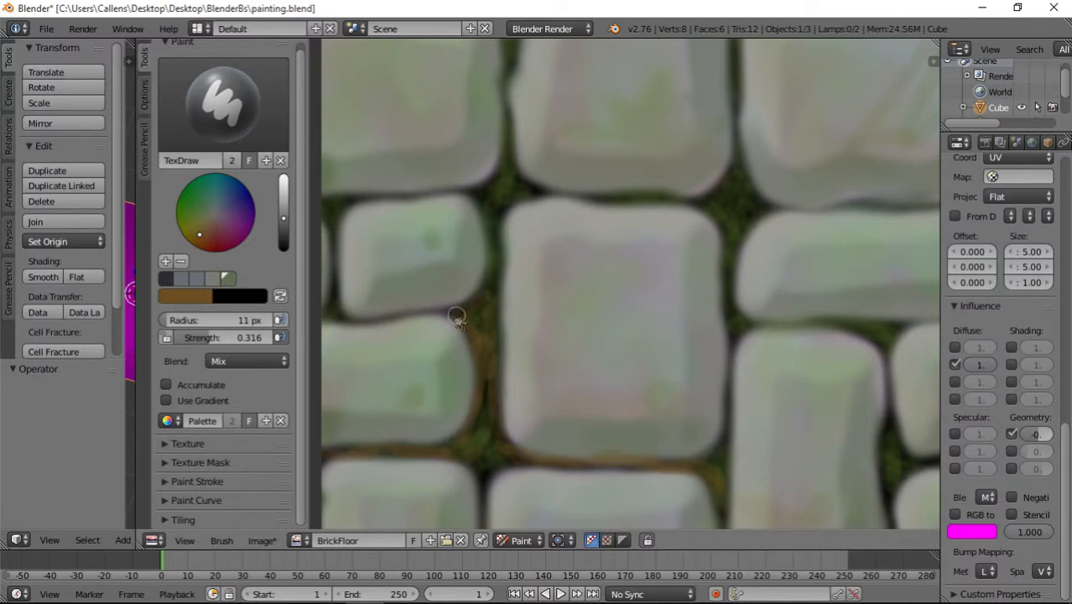
{"action": "middle_click_drag", "start_coordinate": [500, 281], "coordinate": [490, 374]}
{"action": "mouse_move", "coordinate": [485, 316]}
{"action": "left_mouse_down"}
{"action": "mouse_move", "coordinate": [506, 293]}
{"action": "mouse_move", "coordinate": [465, 286]}
{"action": "left_mouse_up"}
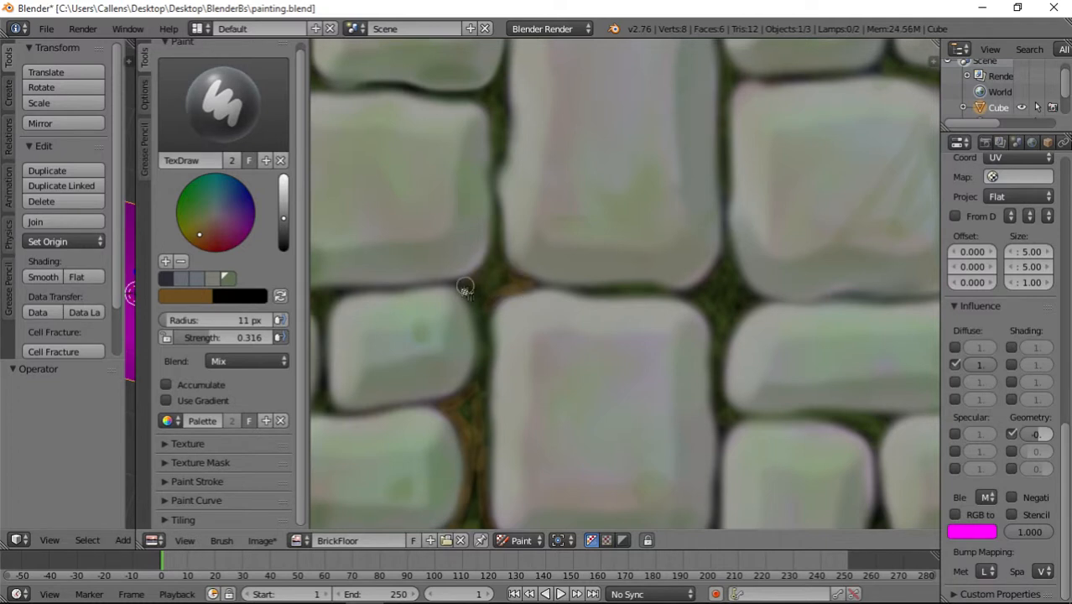
- Paint brown in the joints above and below the small stone near the texture's left edge
{"action": "middle_click_drag", "start_coordinate": [528, 328], "coordinate": [732, 318]}
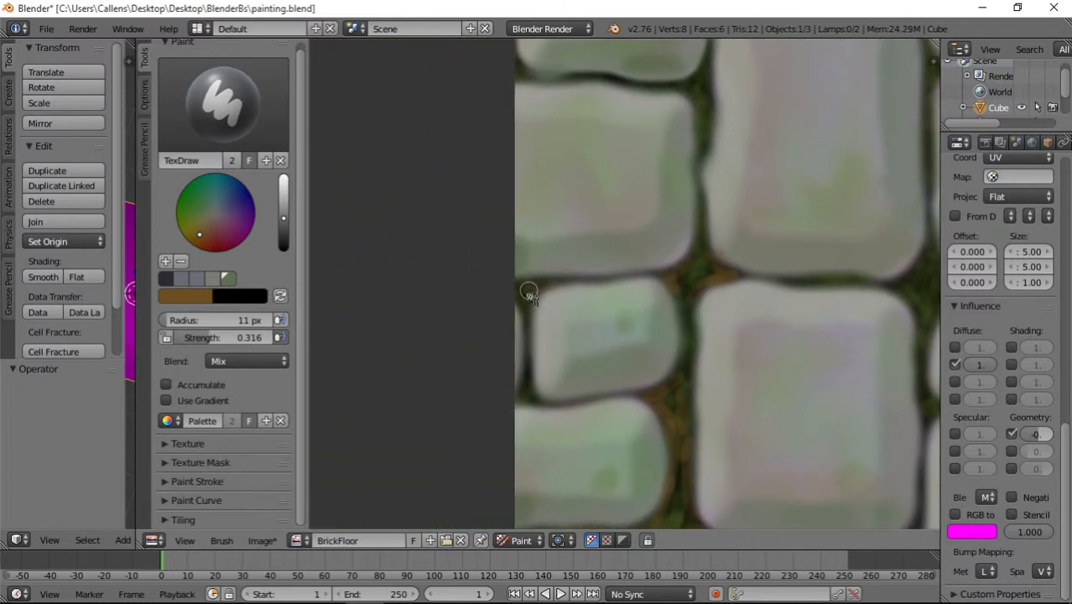
{"action": "mouse_move", "coordinate": [604, 275]}
{"action": "left_mouse_down"}
{"action": "mouse_move", "coordinate": [646, 277]}
{"action": "mouse_move", "coordinate": [632, 276]}
{"action": "left_mouse_up"}
{"action": "middle_click_drag", "start_coordinate": [656, 369], "coordinate": [664, 243]}
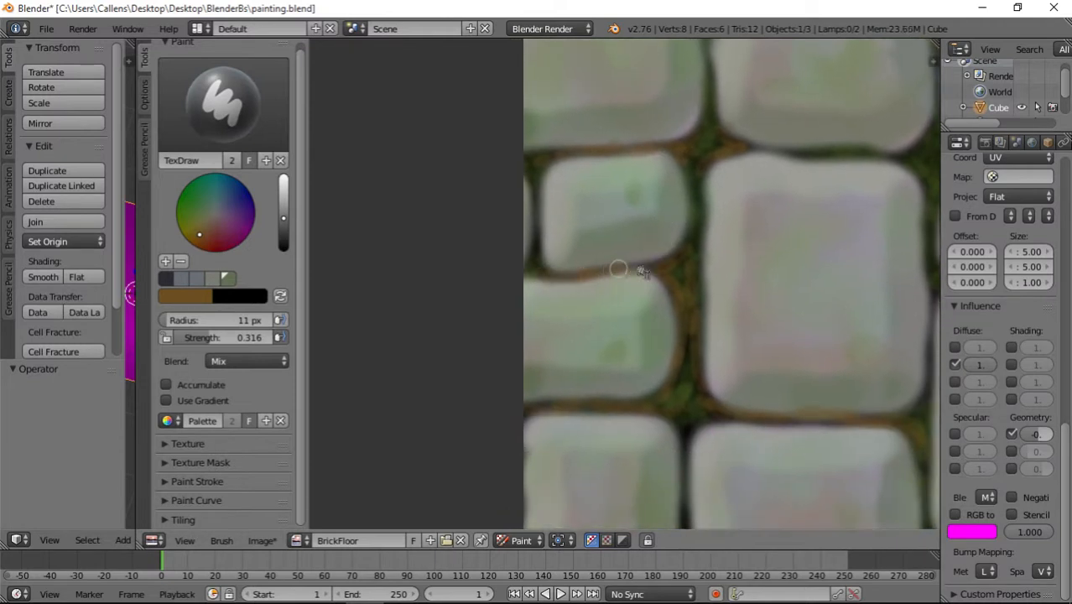
{"action": "left_click_drag", "start_coordinate": [618, 270], "coordinate": [676, 282]}
- Paint brown in the vertical joints on both sides of the wide stone in the bottom row
{"action": "middle_click_drag", "start_coordinate": [666, 352], "coordinate": [633, 185]}
{"action": "middle_click_drag", "start_coordinate": [653, 351], "coordinate": [632, 286]}
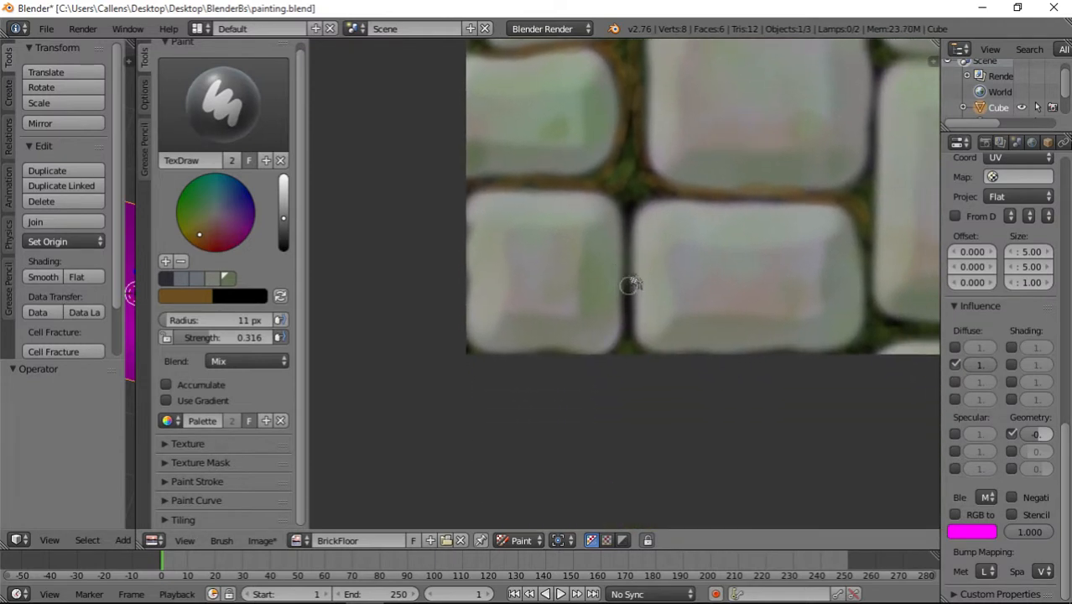
{"action": "mouse_move", "coordinate": [631, 239]}
{"action": "left_mouse_down"}
{"action": "mouse_move", "coordinate": [620, 311]}
{"action": "mouse_move", "coordinate": [632, 318]}
{"action": "left_mouse_up"}
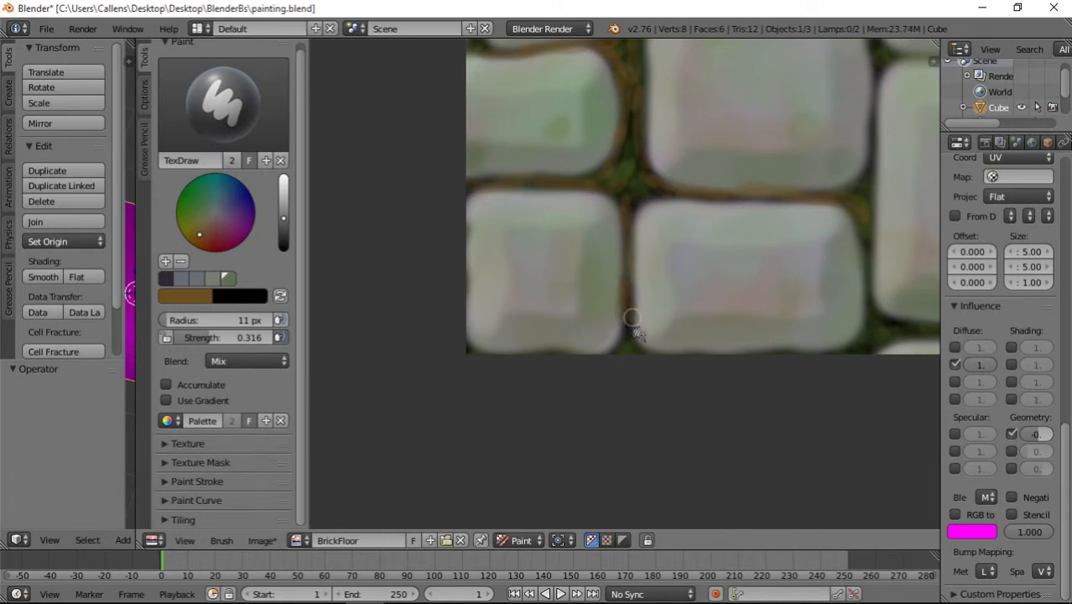
{"action": "middle_click_drag", "start_coordinate": [770, 340], "coordinate": [594, 355]}
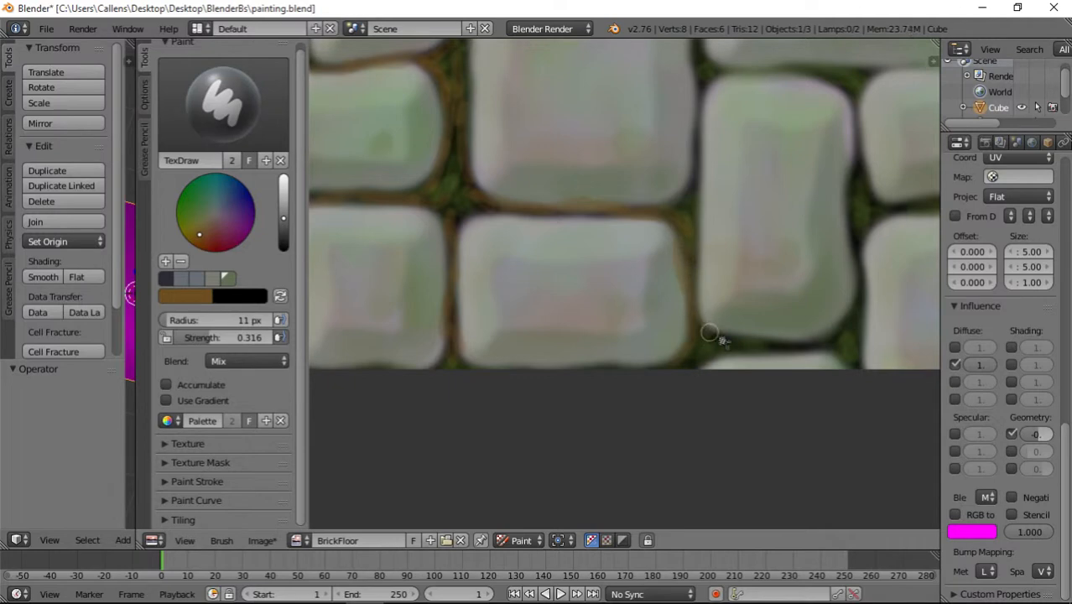
- Paint brown below and to the right of the lower tall stone and along the top of the bottom-right stone
{"action": "scroll", "coordinate": [805, 335], "scroll_direction": "down", "scroll_amount": 4}
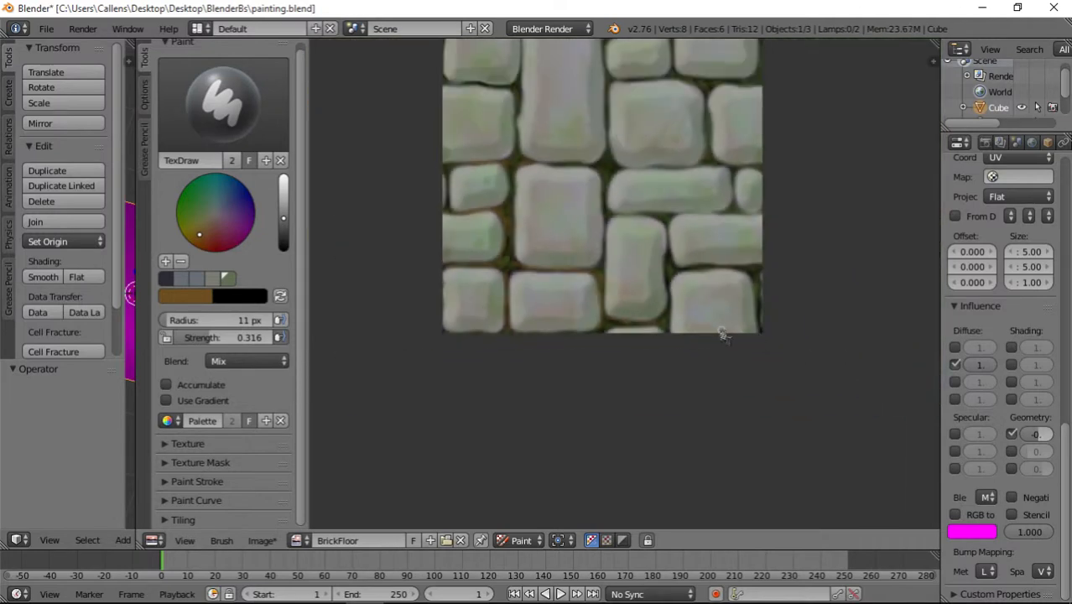
{"action": "scroll", "coordinate": [672, 339], "scroll_direction": "up", "scroll_amount": 5}
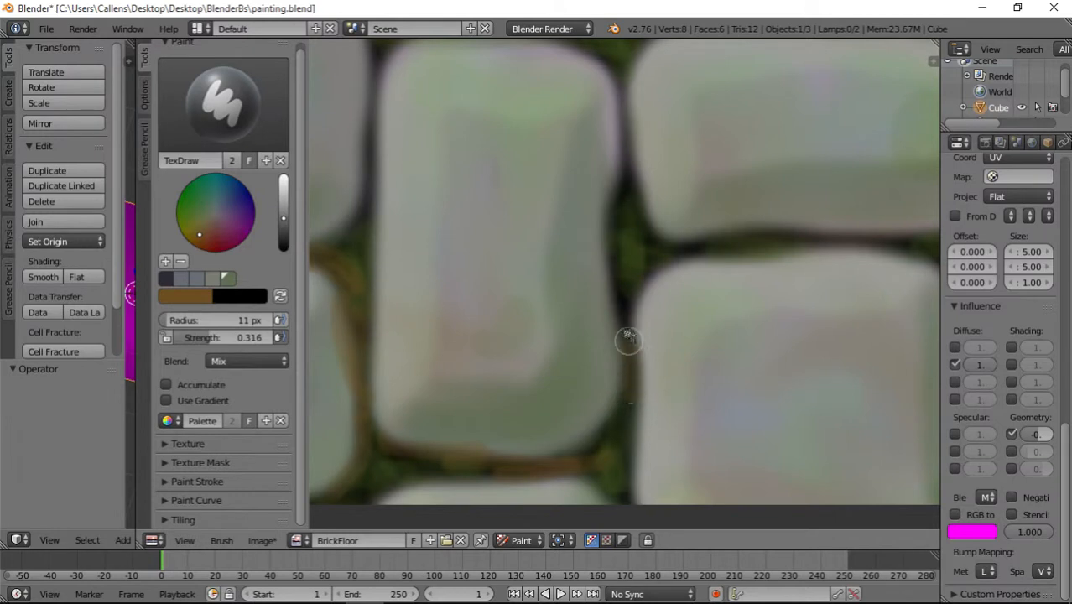
{"action": "mouse_move", "coordinate": [629, 339]}
{"action": "left_mouse_down"}
{"action": "mouse_move", "coordinate": [615, 230]}
{"action": "mouse_move", "coordinate": [629, 172]}
{"action": "mouse_move", "coordinate": [624, 69]}
{"action": "mouse_move", "coordinate": [623, 191]}
{"action": "mouse_move", "coordinate": [635, 250]}
{"action": "mouse_move", "coordinate": [746, 244]}
{"action": "left_mouse_up"}
{"action": "middle_click_drag", "start_coordinate": [850, 278], "coordinate": [644, 275]}
{"action": "left_click_drag", "start_coordinate": [597, 240], "coordinate": [730, 244]}
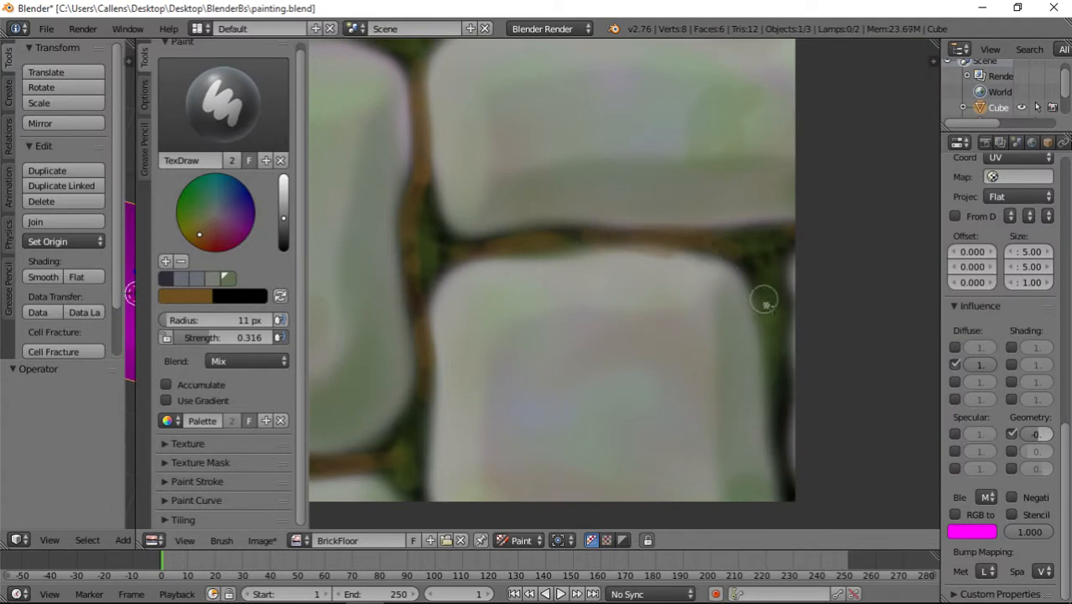
- Paint brown in the joint below the long horizontal stone and under the small stone on the right edge
{"action": "middle_click_drag", "start_coordinate": [732, 133], "coordinate": [758, 352]}
{"action": "mouse_move", "coordinate": [672, 235]}
{"action": "left_mouse_down"}
{"action": "mouse_move", "coordinate": [491, 239]}
{"action": "mouse_move", "coordinate": [510, 236]}
{"action": "mouse_move", "coordinate": [558, 249]}
{"action": "mouse_move", "coordinate": [646, 235]}
{"action": "mouse_move", "coordinate": [491, 241]}
{"action": "mouse_move", "coordinate": [466, 266]}
{"action": "left_mouse_up"}
{"action": "middle_click_drag", "start_coordinate": [738, 222], "coordinate": [680, 263]}
{"action": "mouse_move", "coordinate": [681, 262]}
{"action": "left_mouse_down"}
{"action": "mouse_move", "coordinate": [730, 264]}
{"action": "mouse_move", "coordinate": [671, 267]}
{"action": "left_mouse_up"}
{"action": "middle_click_drag", "start_coordinate": [754, 214], "coordinate": [677, 275]}
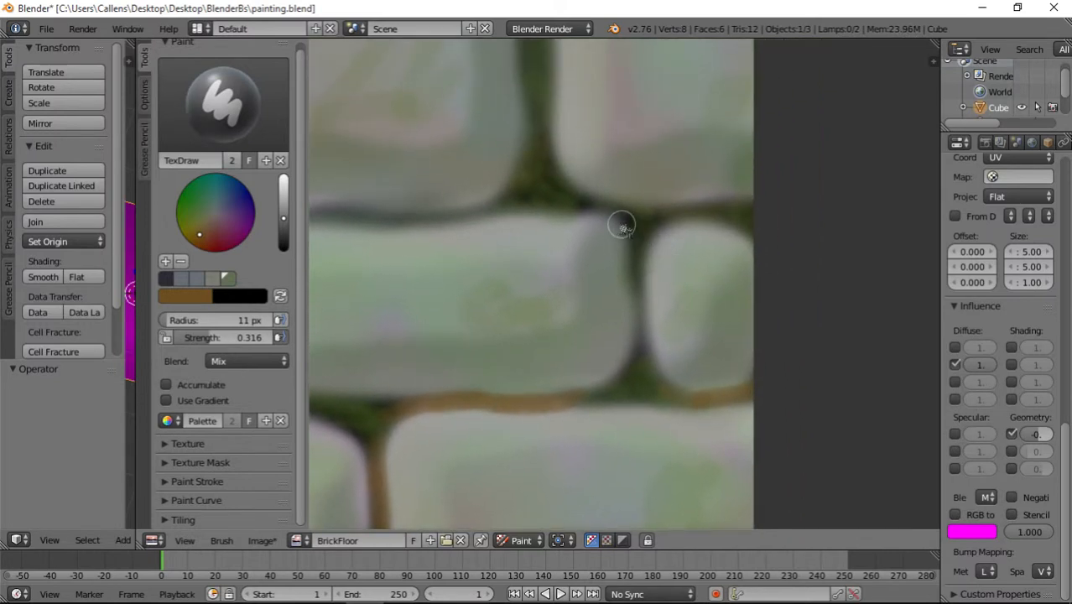
- Paint brown along the joint above the long horizontal stone, extending to its upper left corner
{"action": "middle_click_drag", "start_coordinate": [587, 211], "coordinate": [754, 240]}
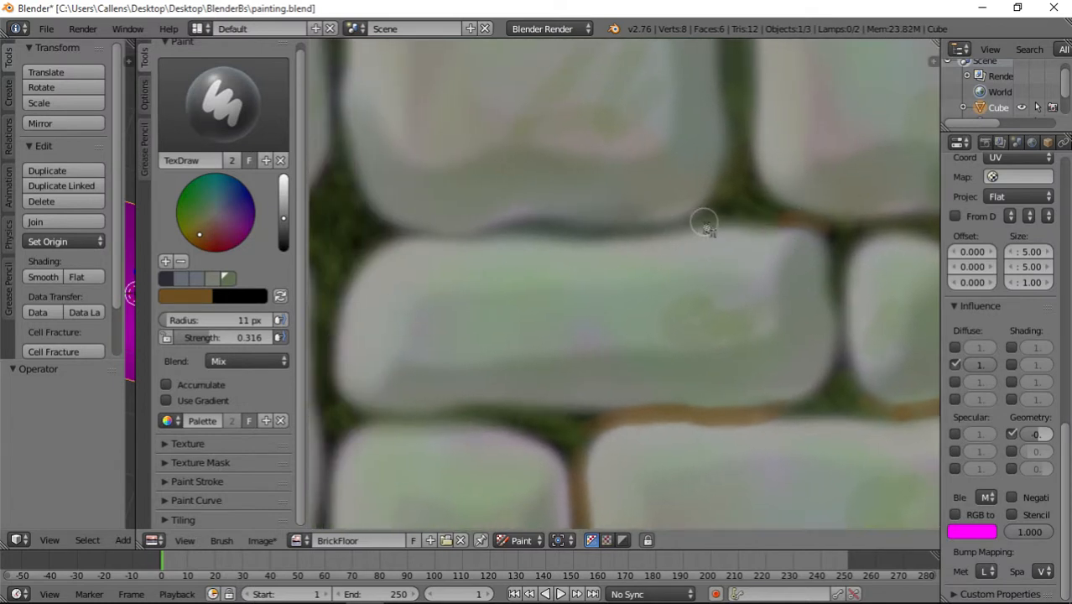
{"action": "mouse_move", "coordinate": [599, 241]}
{"action": "left_mouse_down"}
{"action": "mouse_move", "coordinate": [480, 240]}
{"action": "mouse_move", "coordinate": [532, 241]}
{"action": "left_mouse_up"}
{"action": "middle_click_drag", "start_coordinate": [498, 270], "coordinate": [687, 311]}
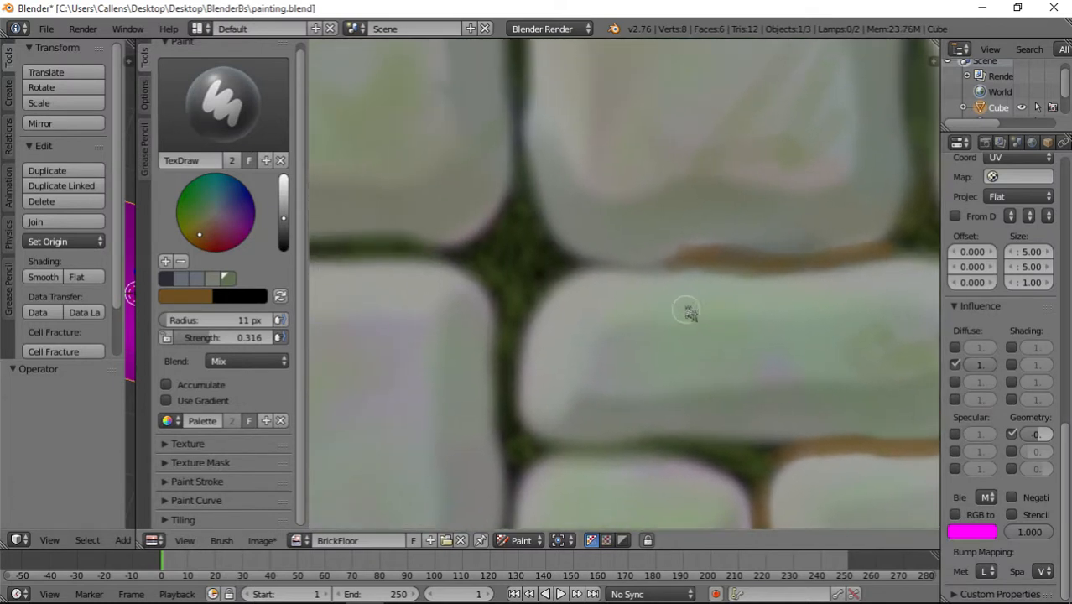
{"action": "mouse_move", "coordinate": [557, 275]}
{"action": "left_mouse_down"}
{"action": "mouse_move", "coordinate": [718, 256]}
{"action": "mouse_move", "coordinate": [690, 268]}
{"action": "left_mouse_up"}
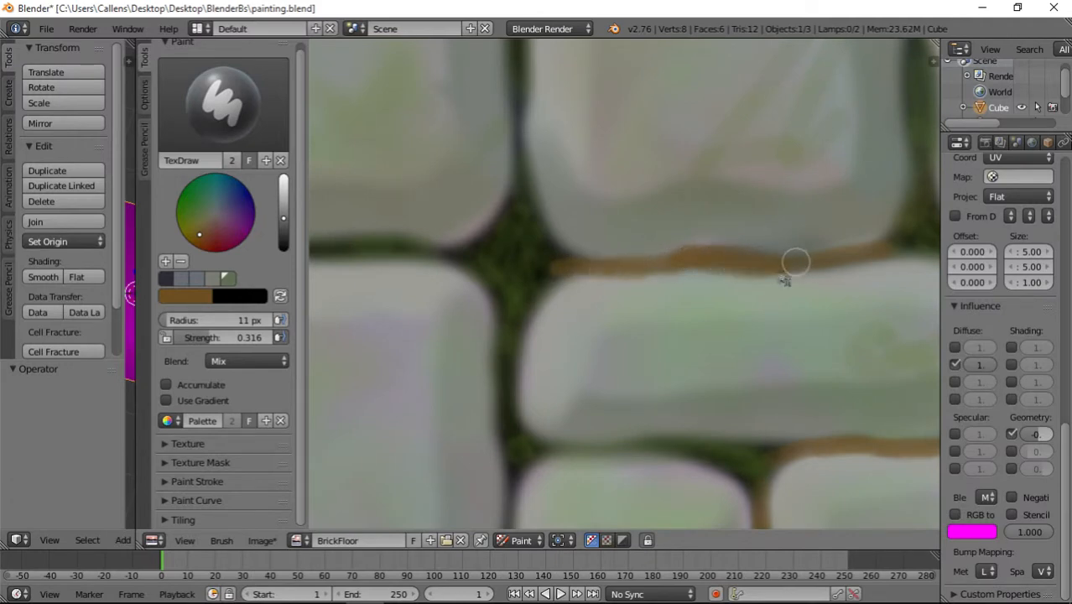
- Paint brown beside the top-right stone and in the joint between the top-left stone and the tall upper stone
{"action": "key", "text": "Home"}
{"action": "scroll", "coordinate": [636, 273], "scroll_direction": "up", "scroll_amount": 4}
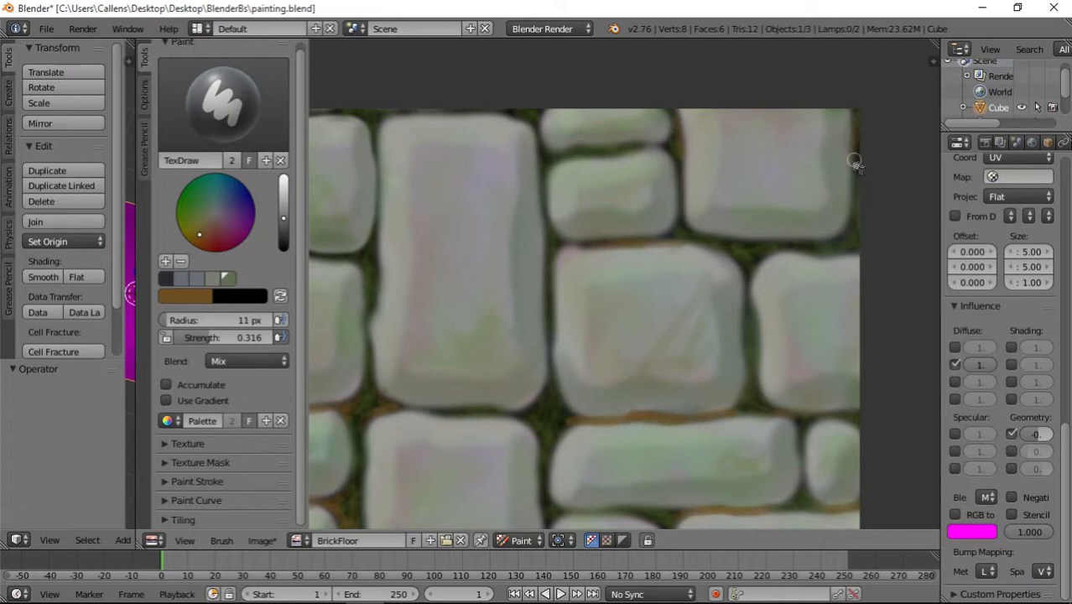
{"action": "scroll", "coordinate": [507, 323], "scroll_direction": "down", "scroll_amount": 2}
{"action": "scroll", "coordinate": [474, 294], "scroll_direction": "up", "scroll_amount": 5}
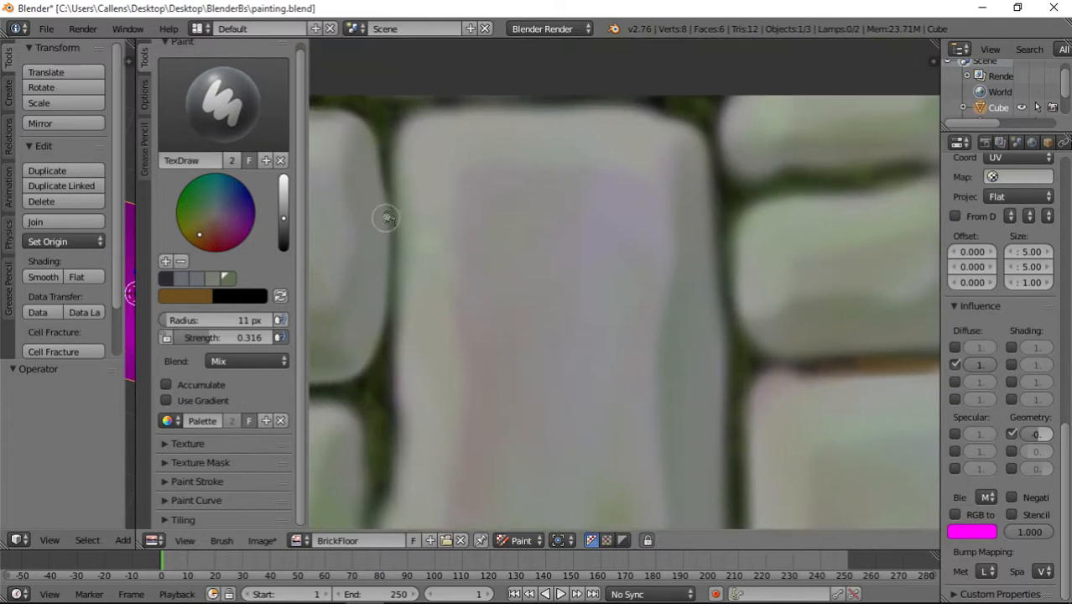
{"action": "mouse_move", "coordinate": [386, 218]}
{"action": "left_mouse_down"}
{"action": "mouse_move", "coordinate": [382, 156]}
{"action": "mouse_move", "coordinate": [381, 368]}
{"action": "mouse_move", "coordinate": [390, 157]}
{"action": "left_mouse_up"}
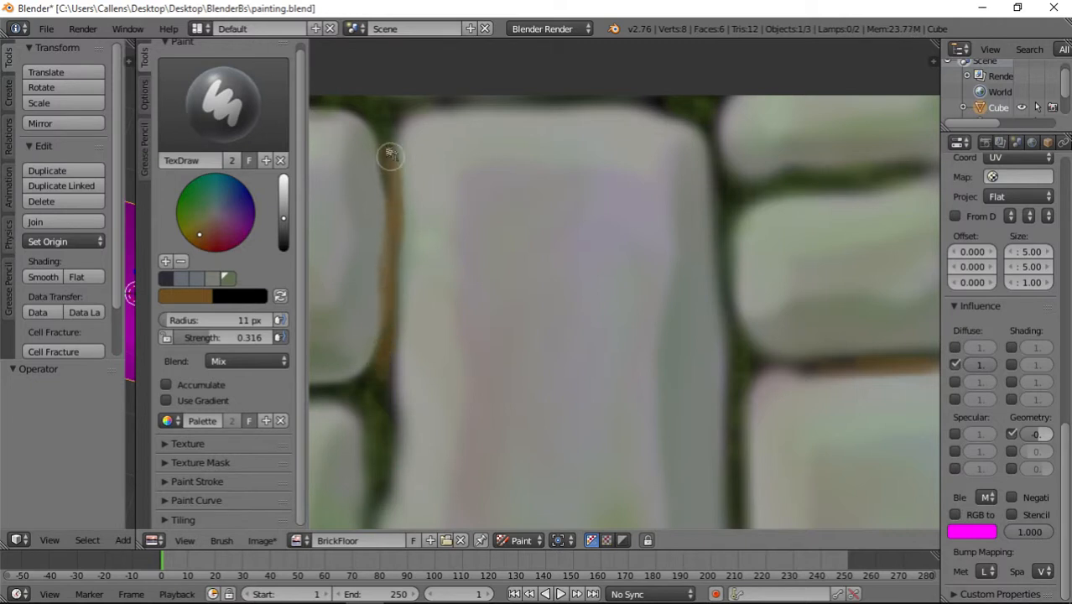
{"action": "scroll", "coordinate": [522, 338], "scroll_direction": "down", "scroll_amount": 9}
{"action": "scroll", "coordinate": [656, 386], "scroll_direction": "down", "scroll_amount": 1}
{"action": "scroll", "coordinate": [581, 357], "scroll_direction": "up", "scroll_amount": 3}
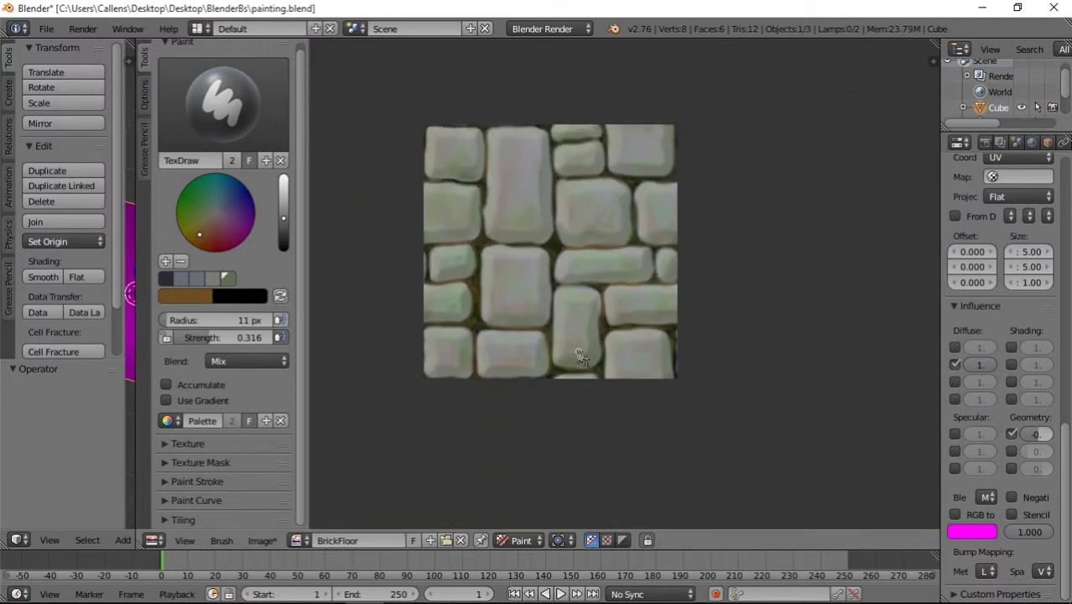
- Set the TexDraw brush to a 76 px radius, strength 0.137 and a darker brown
{"action": "left_click", "coordinate": [222, 101]}
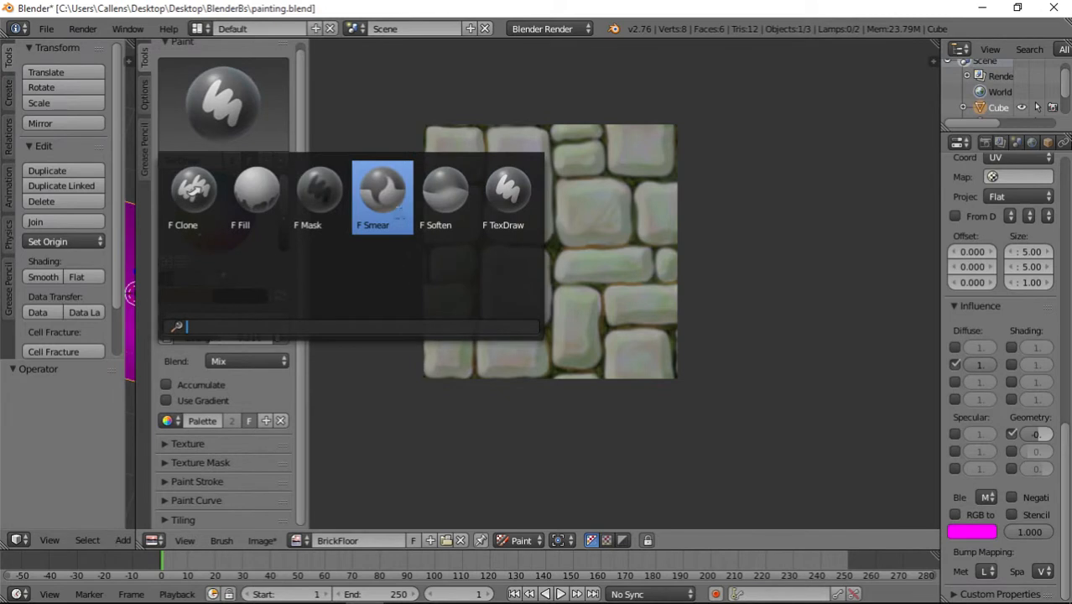
{"action": "left_click", "coordinate": [508, 191]}
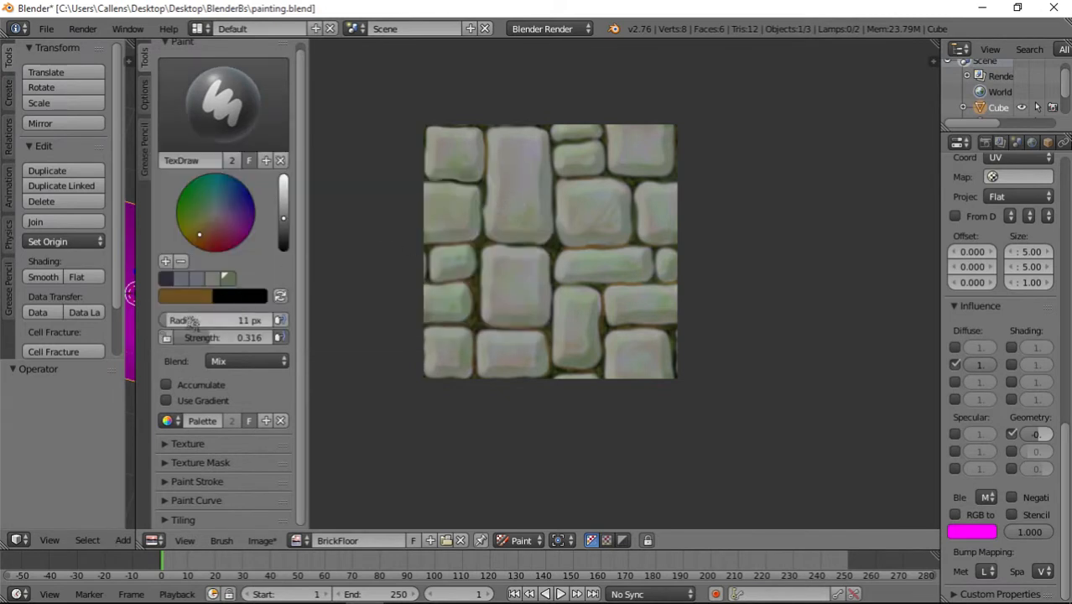
{"action": "mouse_move", "coordinate": [187, 319]}
{"action": "left_mouse_down"}
{"action": "mouse_move", "coordinate": [252, 319]}
{"action": "mouse_move", "coordinate": [200, 342]}
{"action": "left_mouse_up"}
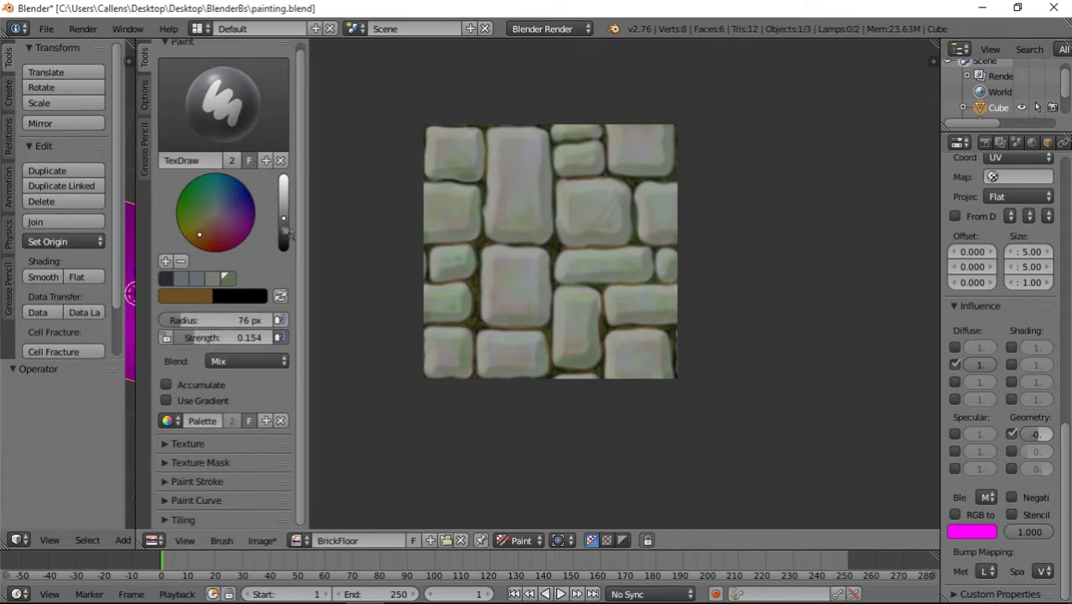
{"action": "left_click_drag", "start_coordinate": [286, 229], "coordinate": [286, 240]}
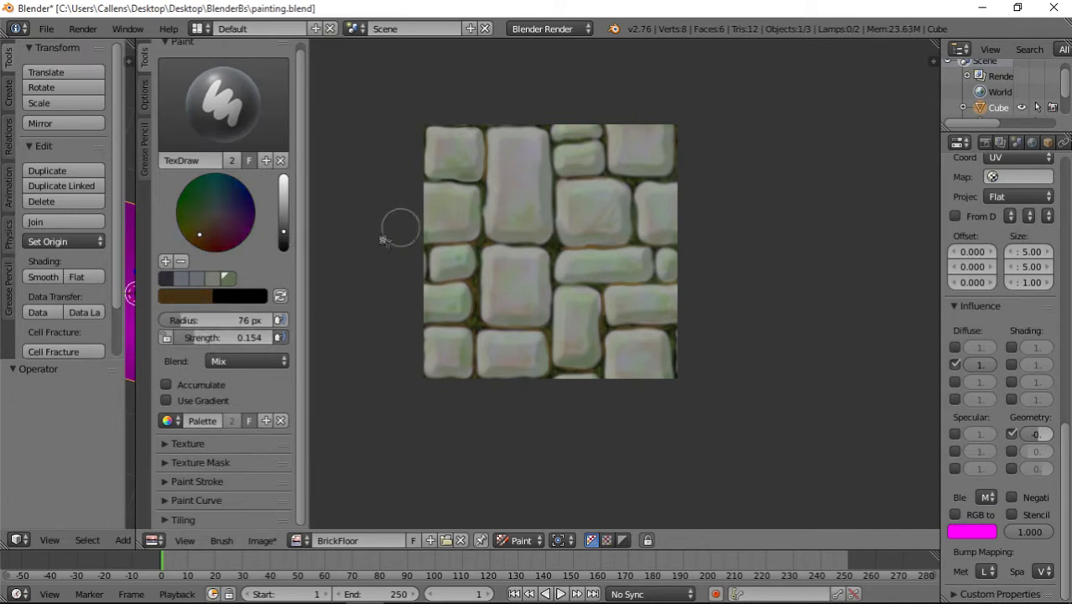
{"action": "left_click_drag", "start_coordinate": [260, 337], "coordinate": [256, 337]}
- Tint the two tall stones dark brown and the large stone beside the upper tall one dark red
{"action": "mouse_move", "coordinate": [497, 131]}
{"action": "left_mouse_down"}
{"action": "mouse_move", "coordinate": [509, 232]}
{"action": "mouse_move", "coordinate": [531, 175]}
{"action": "mouse_move", "coordinate": [508, 231]}
{"action": "left_mouse_up"}
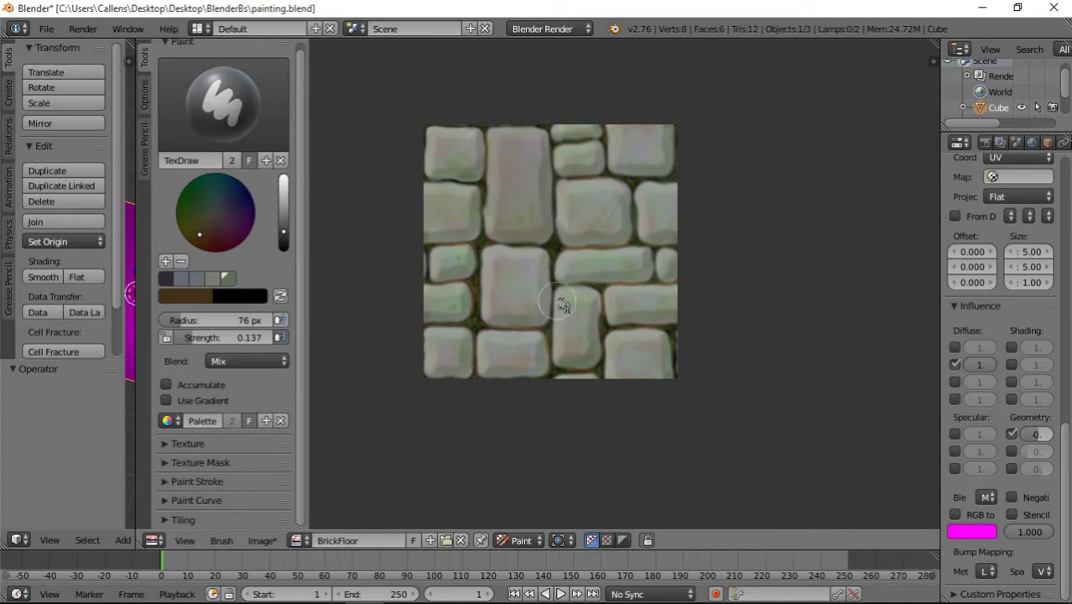
{"action": "mouse_move", "coordinate": [563, 291]}
{"action": "left_mouse_down"}
{"action": "mouse_move", "coordinate": [562, 339]}
{"action": "mouse_move", "coordinate": [585, 359]}
{"action": "mouse_move", "coordinate": [583, 298]}
{"action": "mouse_move", "coordinate": [575, 357]}
{"action": "left_mouse_up"}
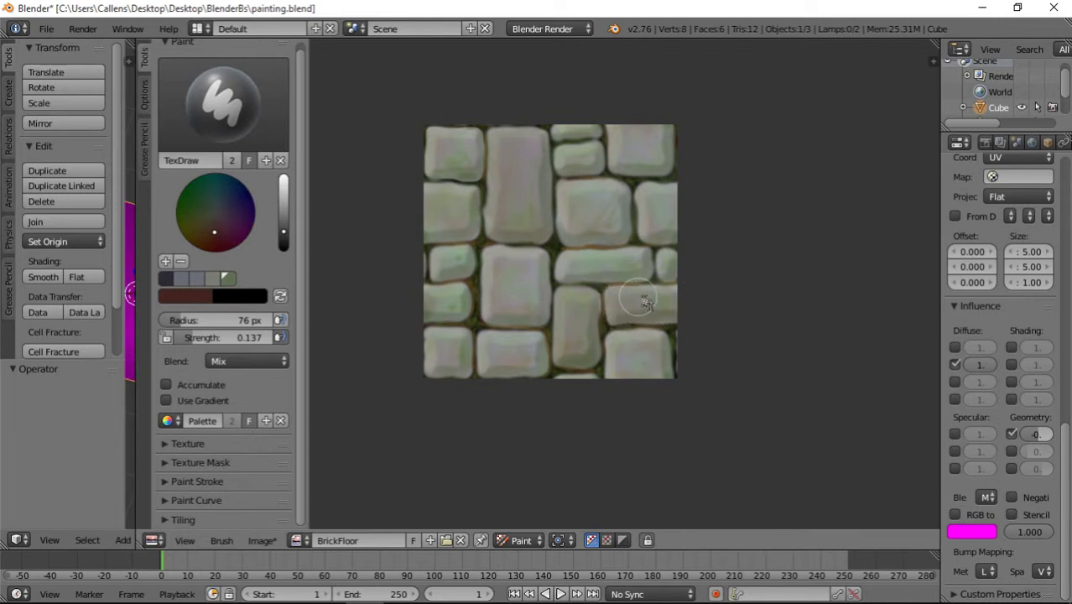
{"action": "mouse_move", "coordinate": [599, 230]}
{"action": "left_mouse_down"}
{"action": "mouse_move", "coordinate": [624, 212]}
{"action": "mouse_move", "coordinate": [592, 191]}
{"action": "mouse_move", "coordinate": [564, 200]}
{"action": "mouse_move", "coordinate": [612, 218]}
{"action": "mouse_move", "coordinate": [577, 205]}
{"action": "left_mouse_up"}
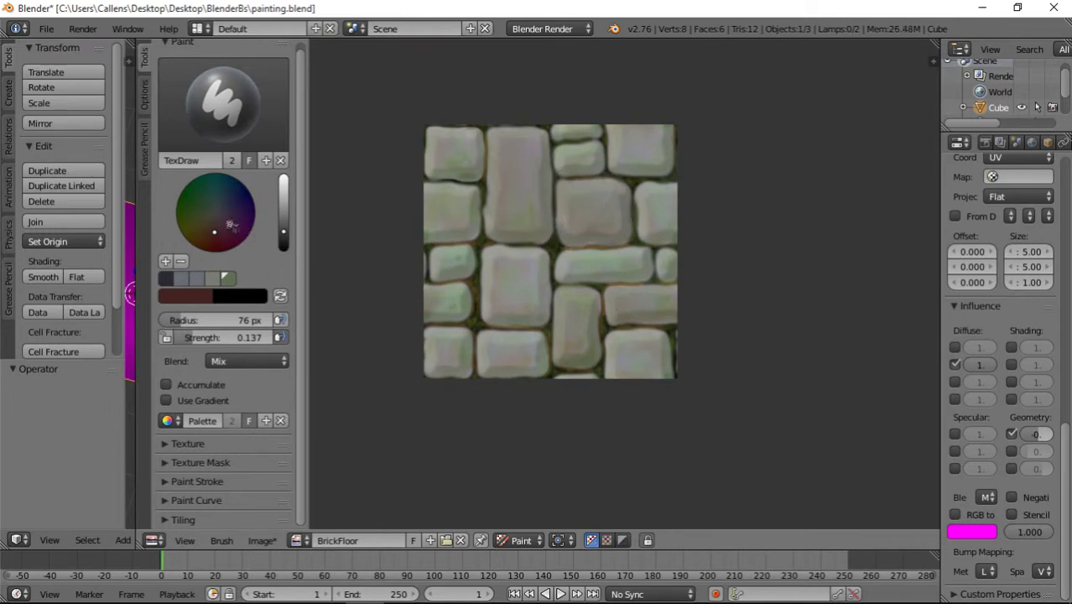
- Tint the top-right and bottom-left stones dark purple, and deepen the large reddish stone with more dark red
{"action": "mouse_move", "coordinate": [621, 162]}
{"action": "left_mouse_down"}
{"action": "mouse_move", "coordinate": [649, 166]}
{"action": "mouse_move", "coordinate": [666, 141]}
{"action": "mouse_move", "coordinate": [615, 133]}
{"action": "left_mouse_up"}
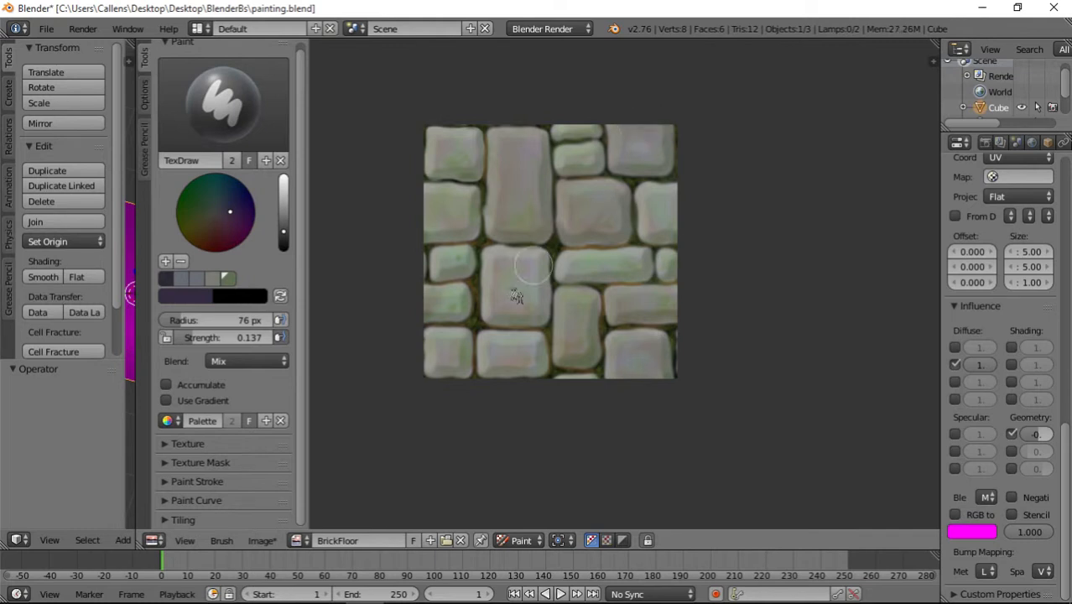
{"action": "mouse_move", "coordinate": [453, 356]}
{"action": "left_mouse_down"}
{"action": "mouse_move", "coordinate": [461, 341]}
{"action": "mouse_move", "coordinate": [438, 354]}
{"action": "mouse_move", "coordinate": [462, 361]}
{"action": "left_mouse_up"}
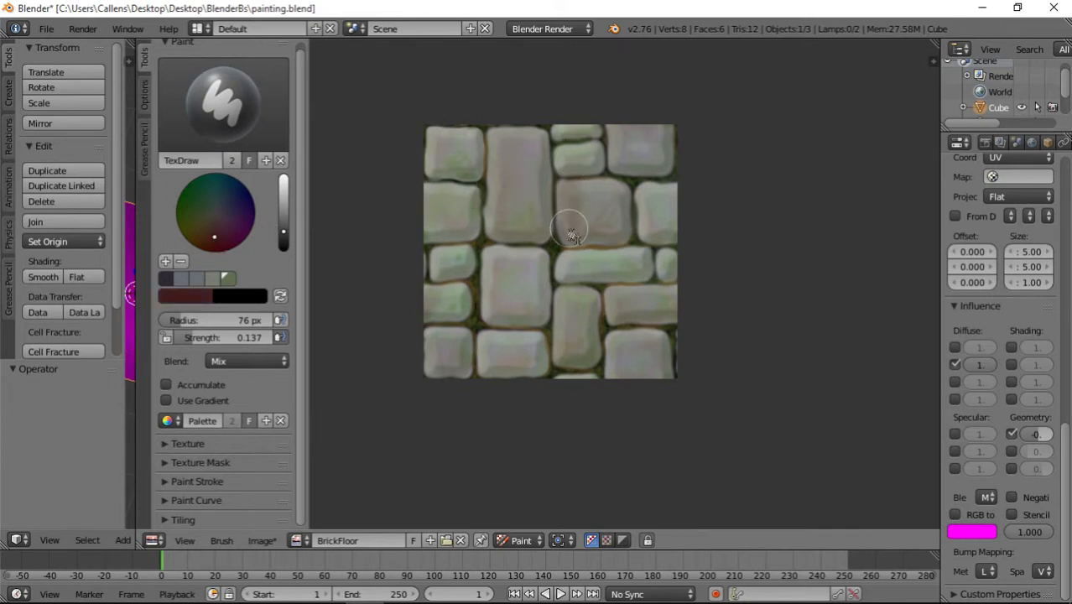
{"action": "mouse_move", "coordinate": [604, 235]}
{"action": "left_mouse_down"}
{"action": "mouse_move", "coordinate": [615, 200]}
{"action": "mouse_move", "coordinate": [588, 195]}
{"action": "mouse_move", "coordinate": [602, 216]}
{"action": "left_mouse_up"}
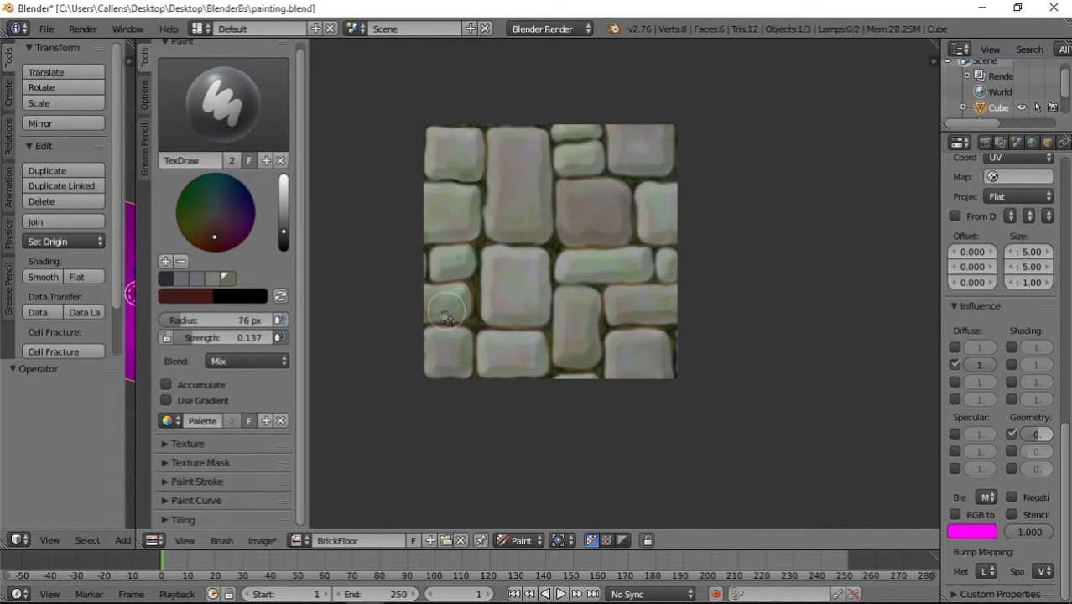
- Tint the long horizontal stone dark green and the large central stone to its left dark brown
{"action": "key", "text": "s"}
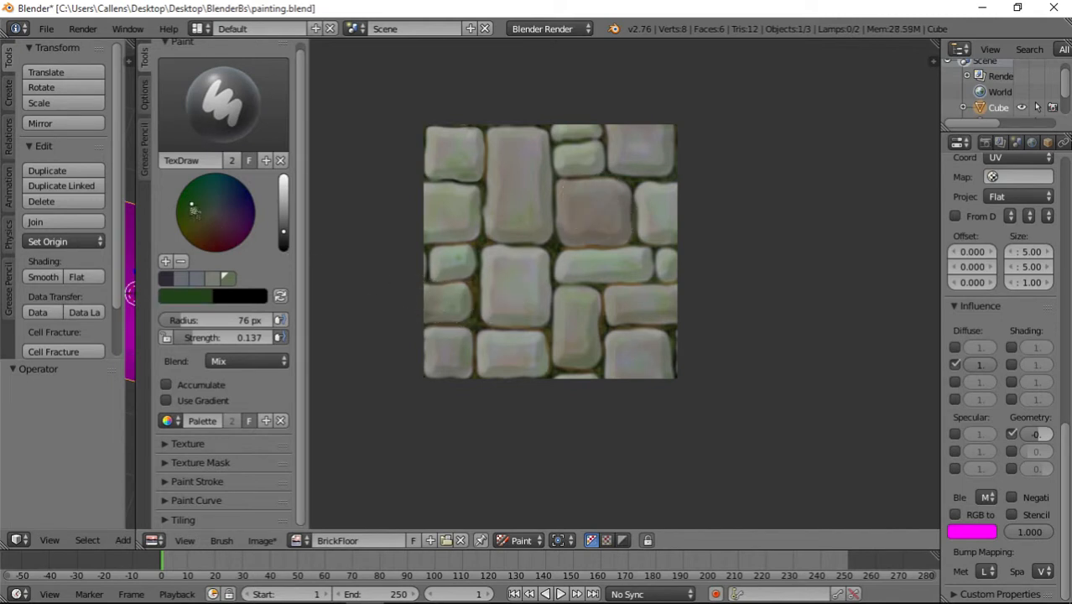
{"action": "mouse_move", "coordinate": [541, 279]}
{"action": "left_mouse_down"}
{"action": "mouse_move", "coordinate": [577, 267]}
{"action": "mouse_move", "coordinate": [631, 274]}
{"action": "mouse_move", "coordinate": [636, 261]}
{"action": "mouse_move", "coordinate": [571, 272]}
{"action": "mouse_move", "coordinate": [636, 263]}
{"action": "mouse_move", "coordinate": [618, 255]}
{"action": "mouse_move", "coordinate": [588, 304]}
{"action": "left_mouse_up"}
{"action": "scroll", "coordinate": [592, 324], "scroll_direction": "down", "scroll_amount": 4}
{"action": "scroll", "coordinate": [617, 355], "scroll_direction": "up", "scroll_amount": 5}
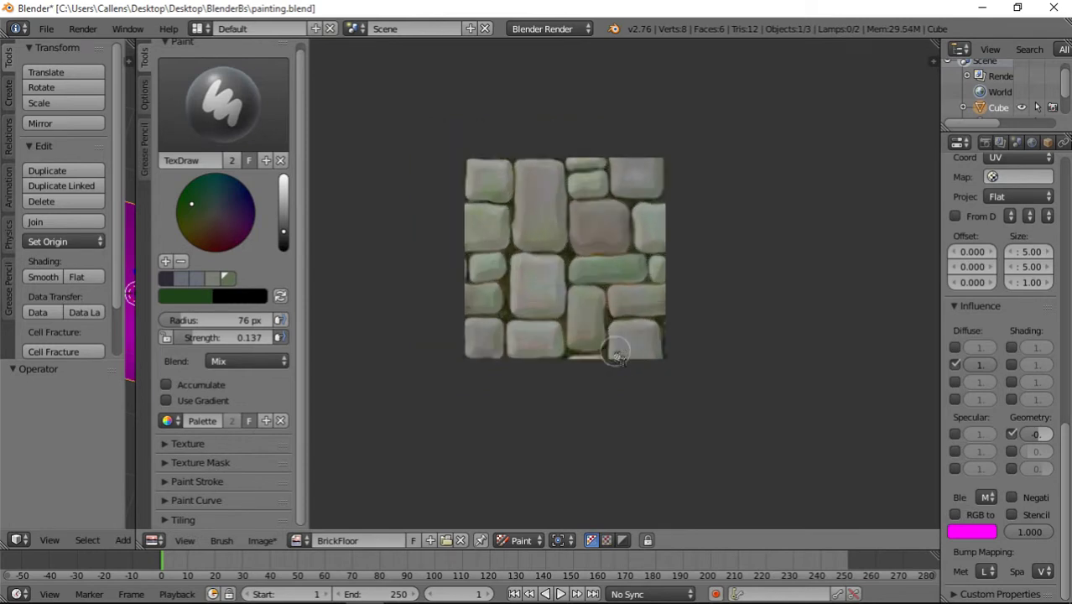
{"action": "left_click_drag", "start_coordinate": [208, 219], "coordinate": [205, 236]}
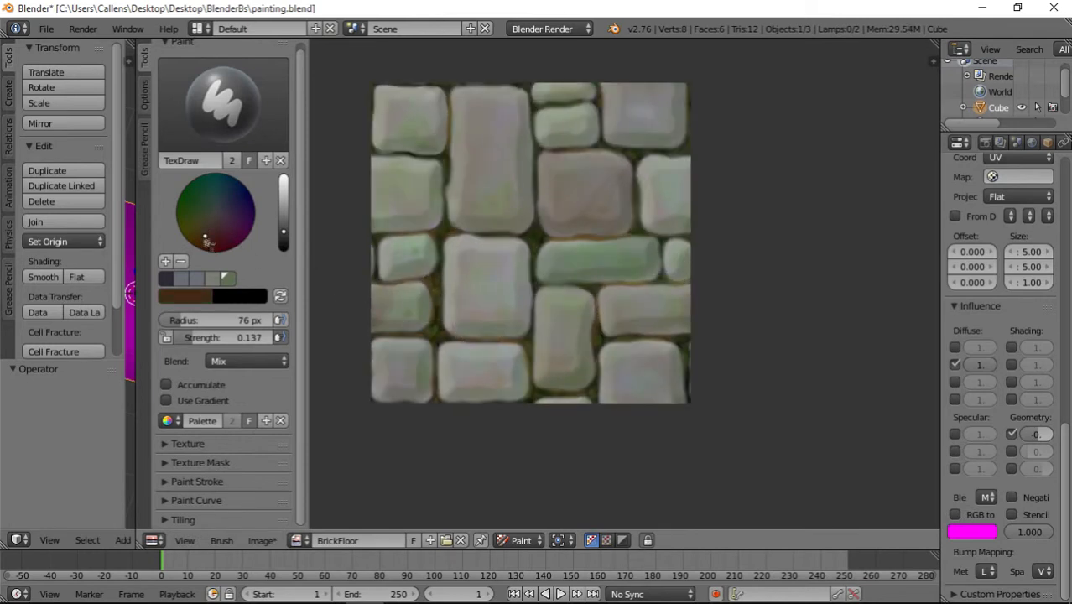
{"action": "mouse_move", "coordinate": [457, 273]}
{"action": "left_mouse_down"}
{"action": "mouse_move", "coordinate": [468, 284]}
{"action": "mouse_move", "coordinate": [465, 256]}
{"action": "mouse_move", "coordinate": [467, 312]}
{"action": "mouse_move", "coordinate": [510, 304]}
{"action": "mouse_move", "coordinate": [500, 268]}
{"action": "mouse_move", "coordinate": [488, 295]}
{"action": "left_mouse_up"}
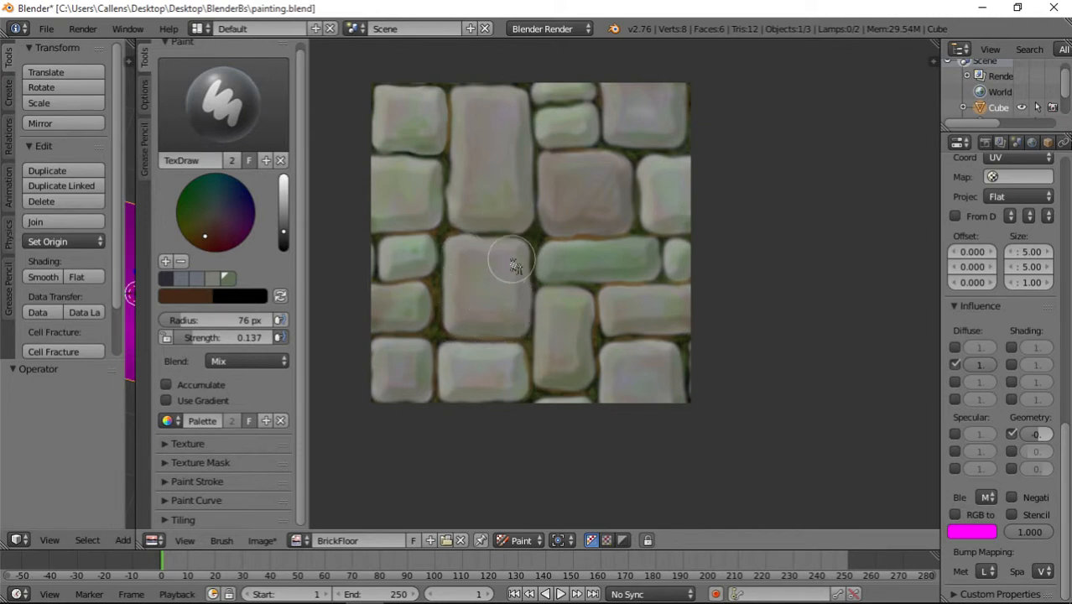
- Examine the color variation of the tinted stones up close and across the whole tile
{"action": "scroll", "coordinate": [653, 343], "scroll_direction": "down", "scroll_amount": 4}
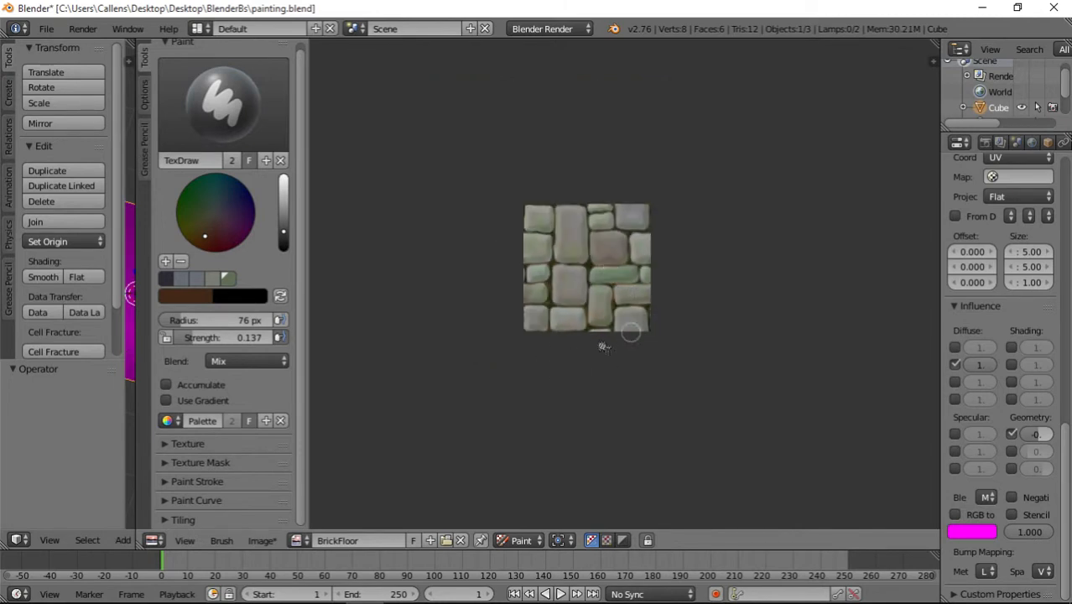
{"action": "middle_click_drag", "start_coordinate": [644, 326], "coordinate": [617, 327]}
{"action": "scroll", "coordinate": [591, 331], "scroll_direction": "up", "scroll_amount": 3}
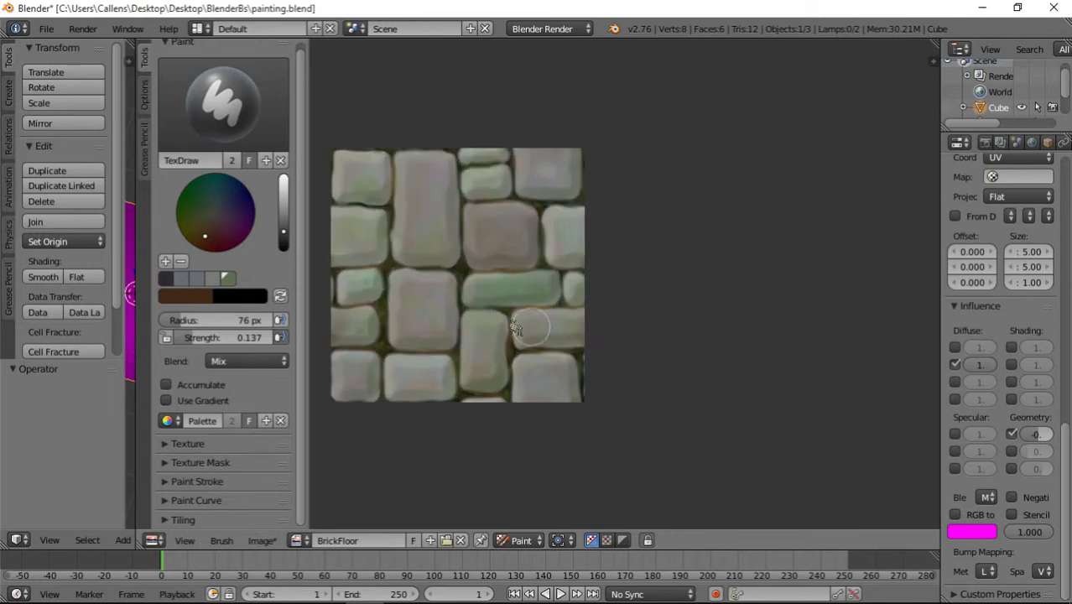
{"action": "scroll", "coordinate": [474, 298], "scroll_direction": "up", "scroll_amount": 3}
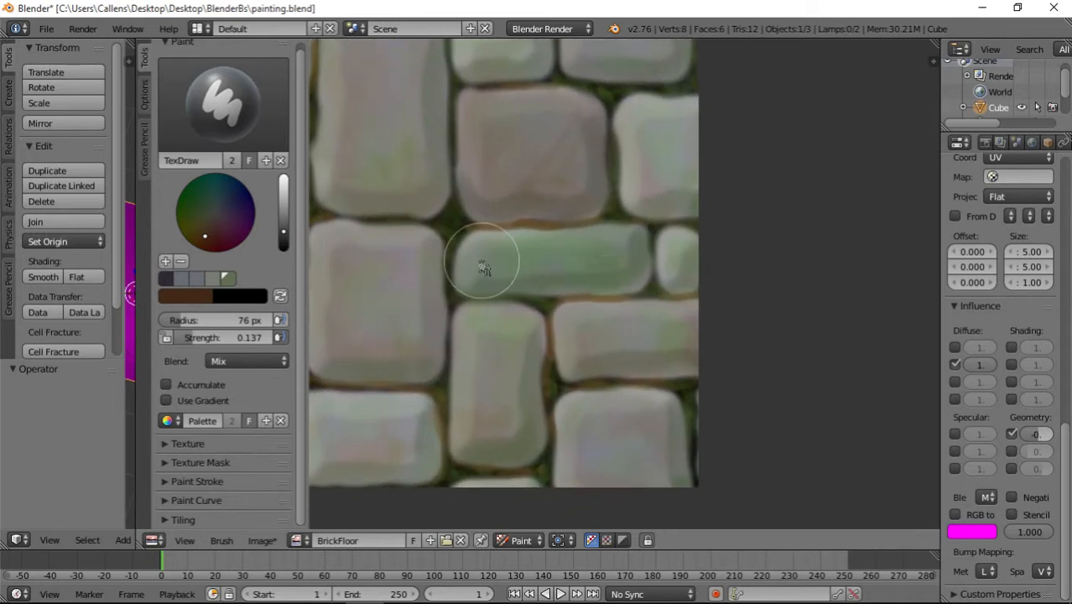
{"action": "scroll", "coordinate": [567, 366], "scroll_direction": "down", "scroll_amount": 8}
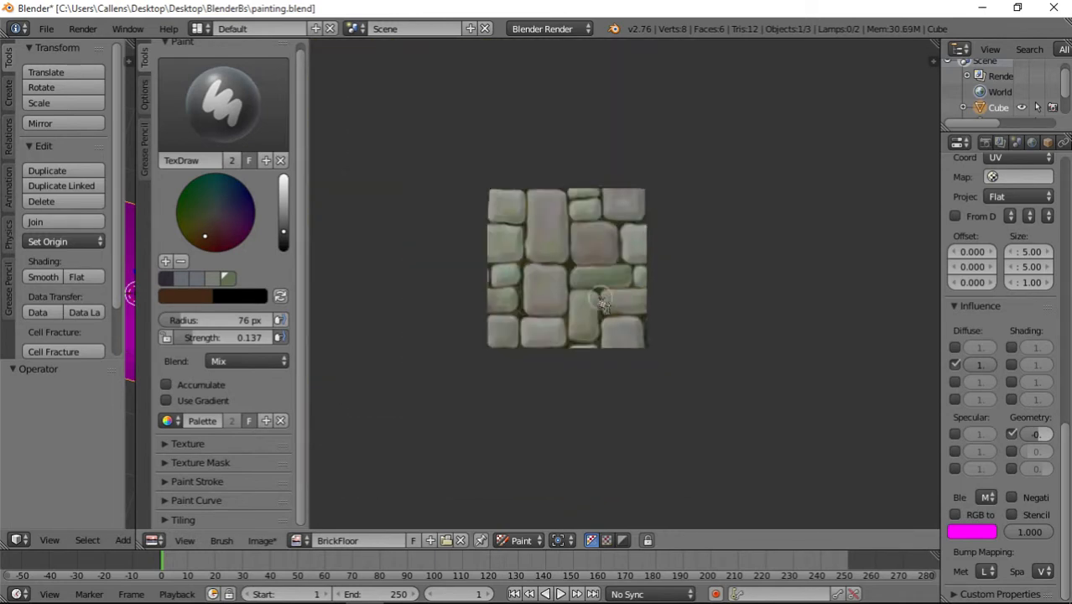
{"action": "scroll", "coordinate": [567, 366], "scroll_direction": "up", "scroll_amount": 2}
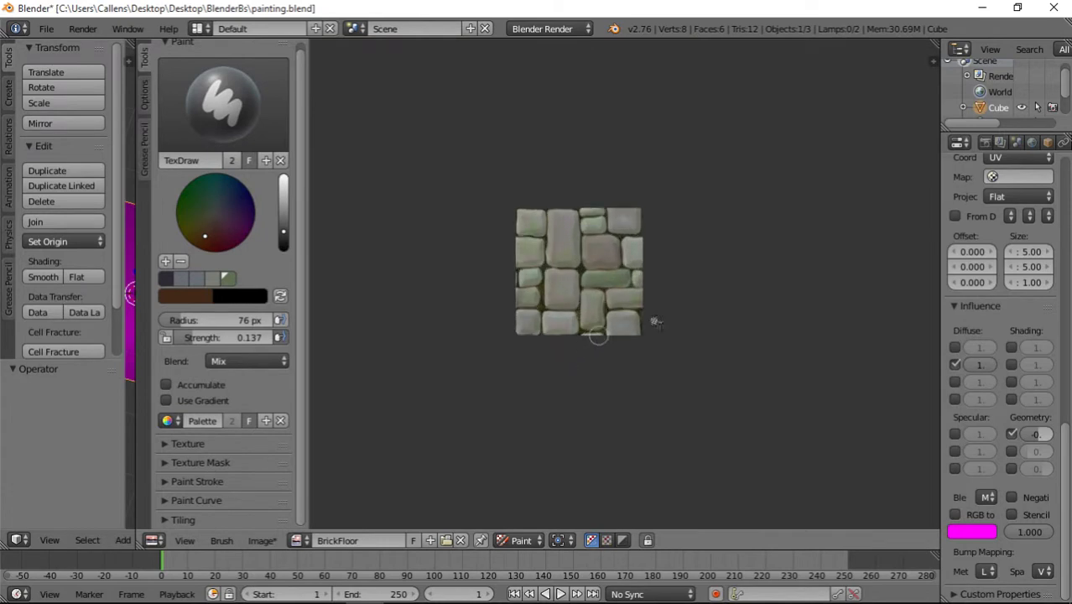
{"action": "middle_click_drag", "start_coordinate": [637, 292], "coordinate": [622, 287]}
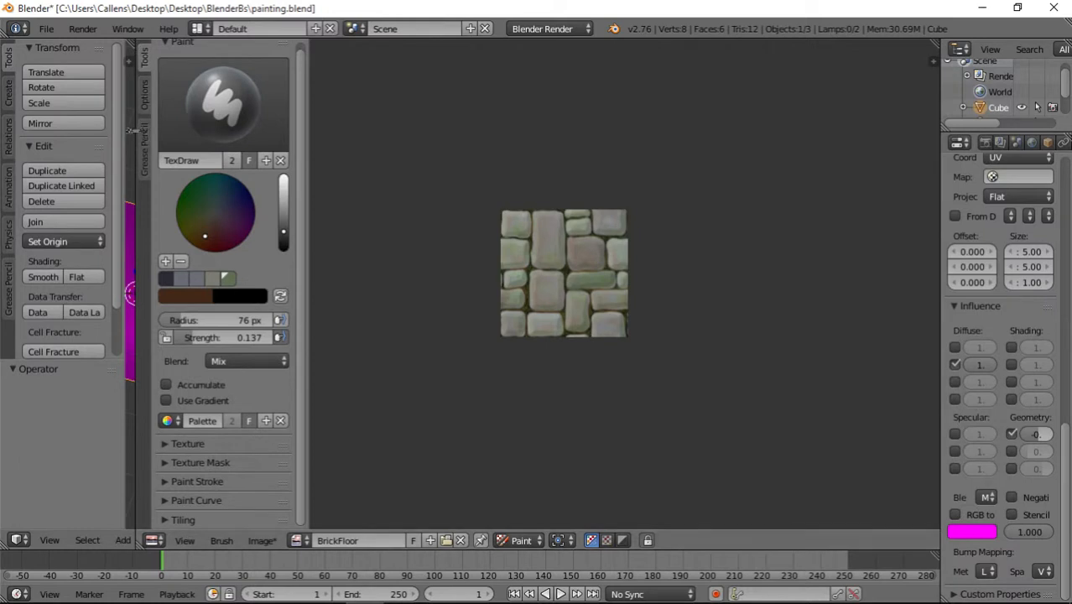
- Widen the 3D view and unlink the missing stone image from the cube material's texture
{"action": "left_click_drag", "start_coordinate": [136, 130], "coordinate": [541, 130]}
{"action": "scroll", "coordinate": [1032, 144], "scroll_direction": "down", "scroll_amount": 3}
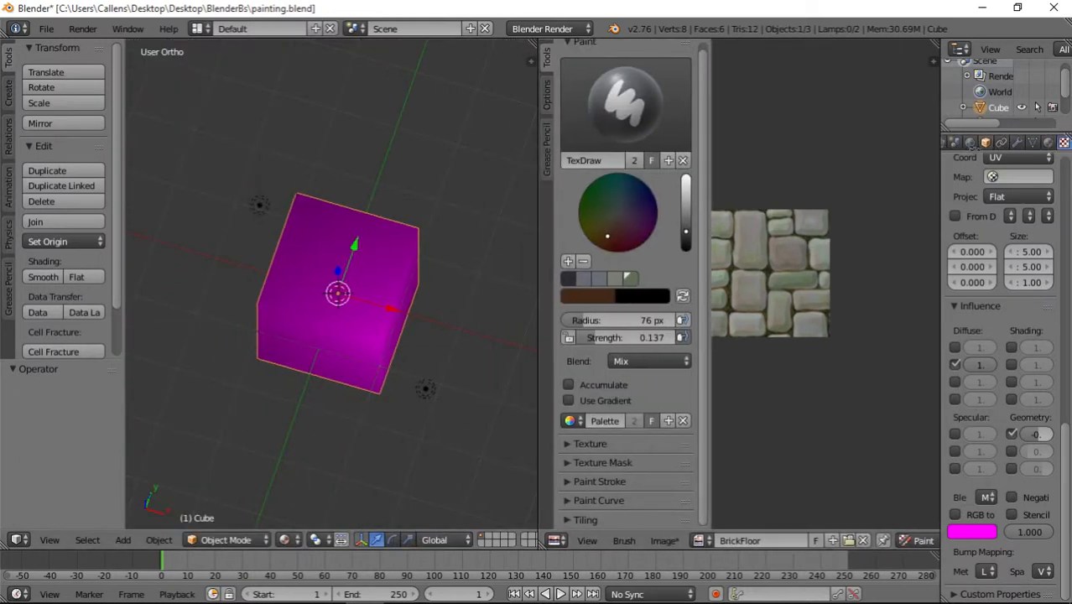
{"action": "left_click", "coordinate": [1028, 143]}
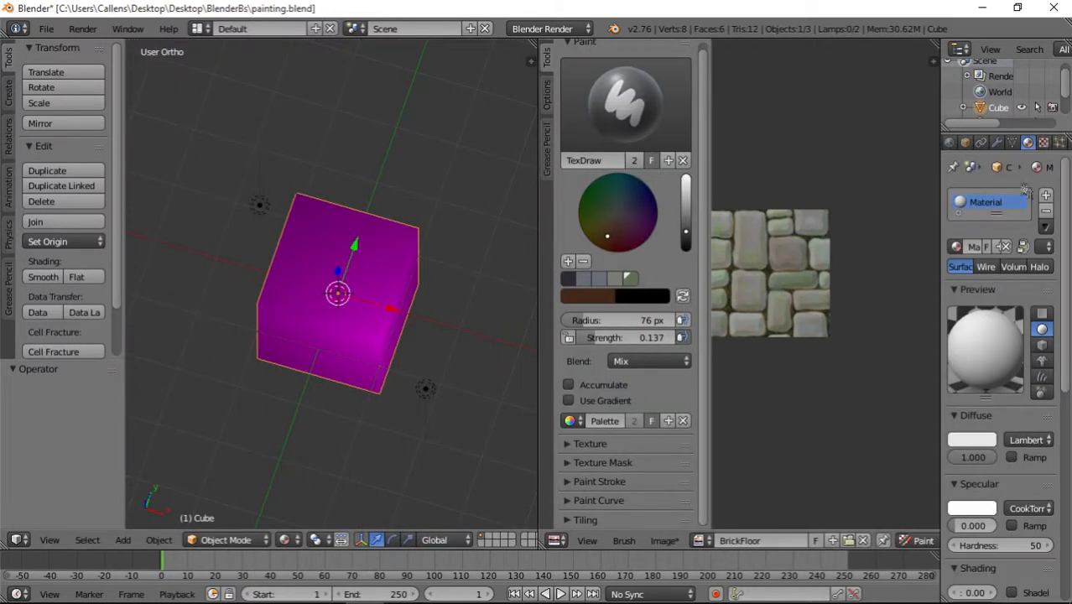
{"action": "left_click", "coordinate": [1043, 142]}
{"action": "scroll", "coordinate": [996, 274], "scroll_direction": "up", "scroll_amount": 3}
{"action": "scroll", "coordinate": [996, 273], "scroll_direction": "up", "scroll_amount": 6}
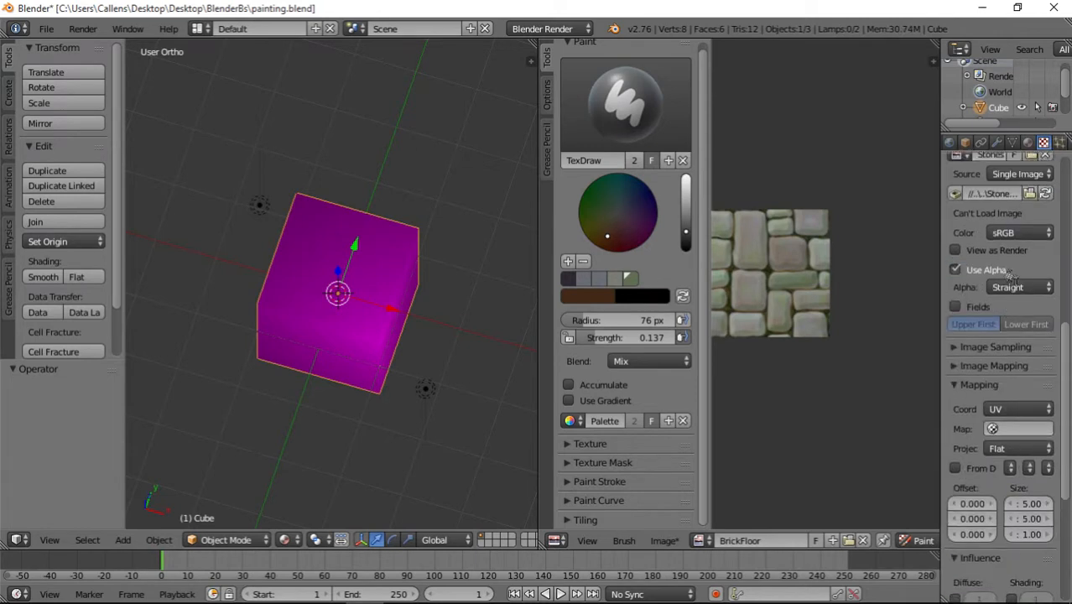
{"action": "left_click", "coordinate": [1045, 281]}
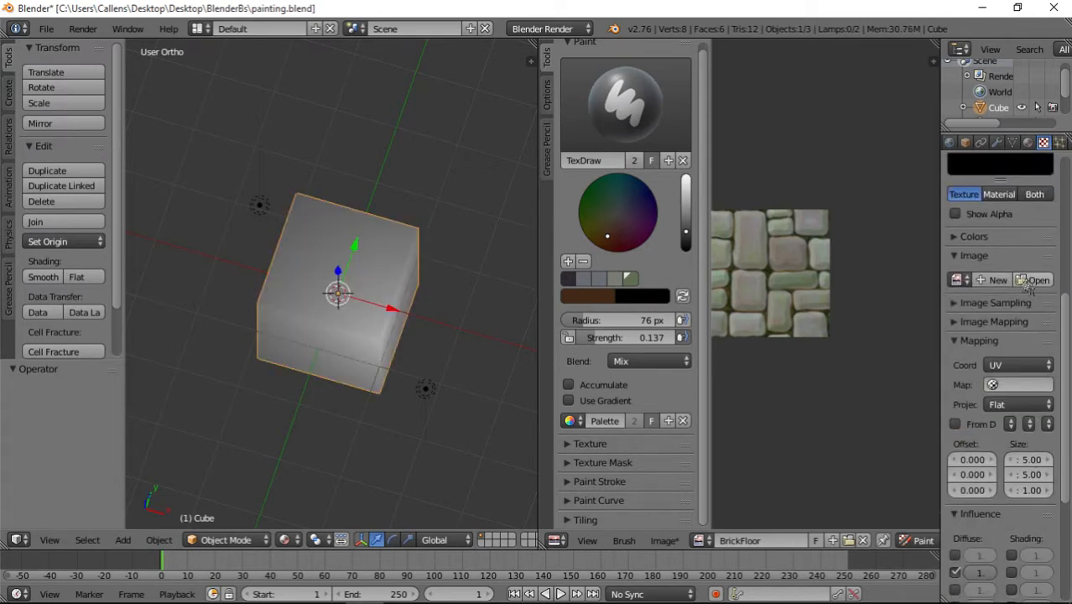
- Save the painted image as BrickFloor.png in the Desktop folder
{"action": "left_click", "coordinate": [671, 542]}
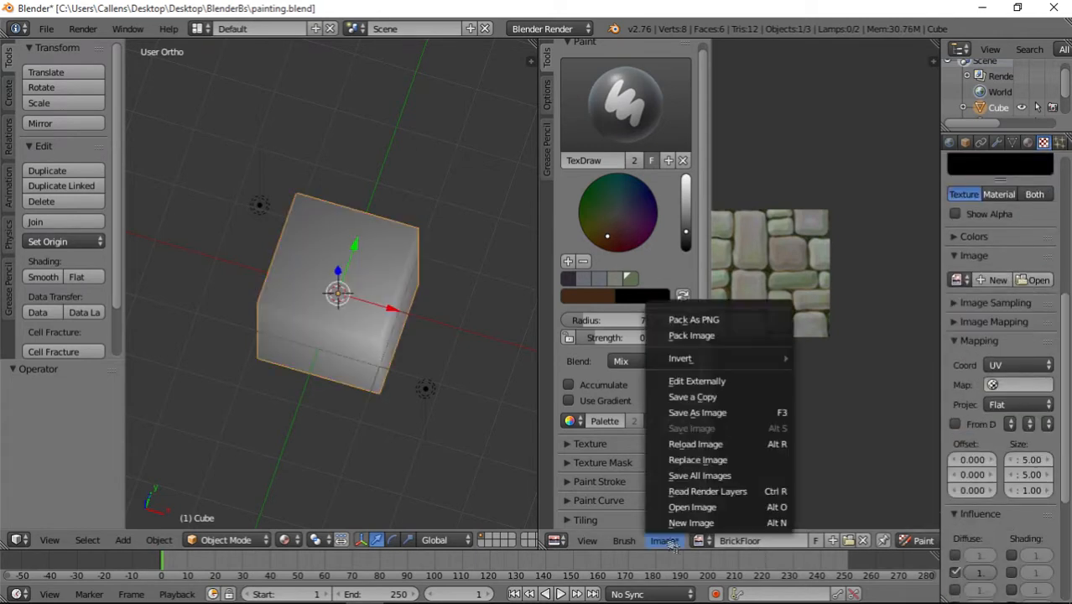
{"action": "left_click", "coordinate": [721, 412]}
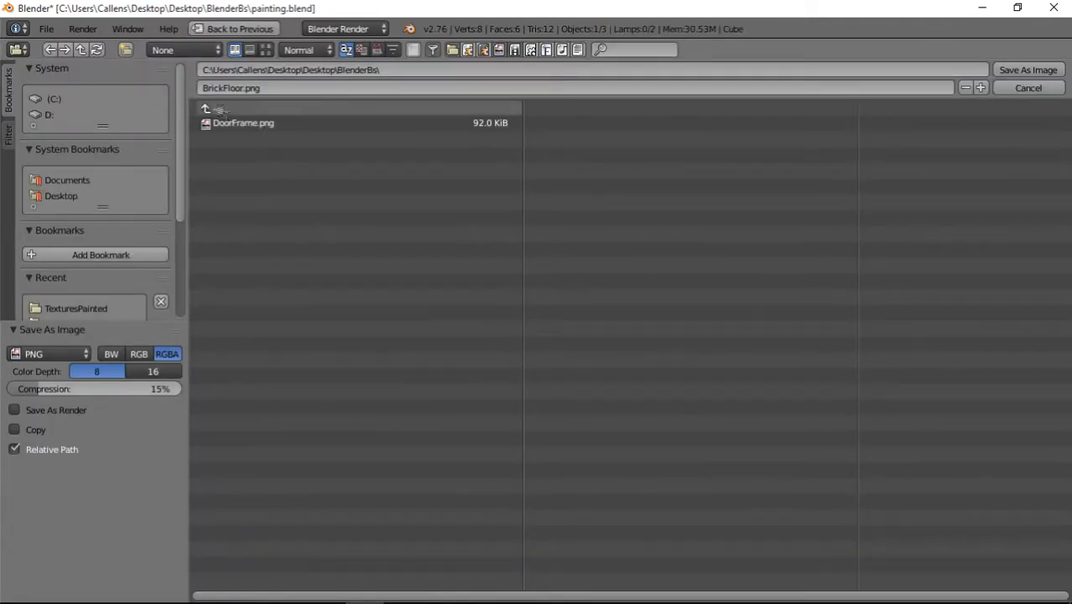
{"action": "left_click", "coordinate": [77, 198]}
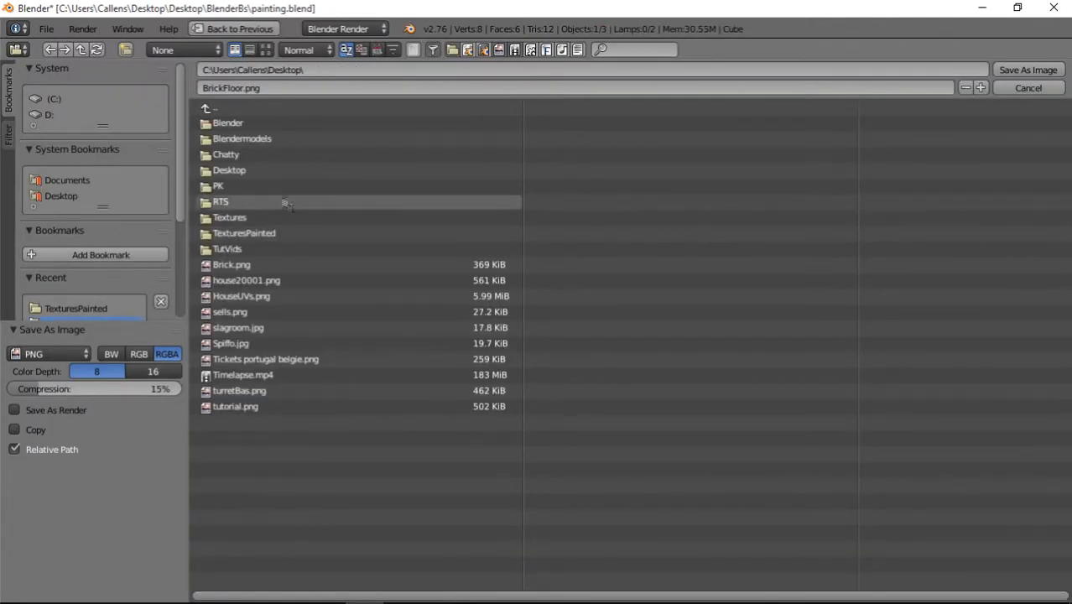
{"action": "left_click", "coordinate": [1019, 67]}
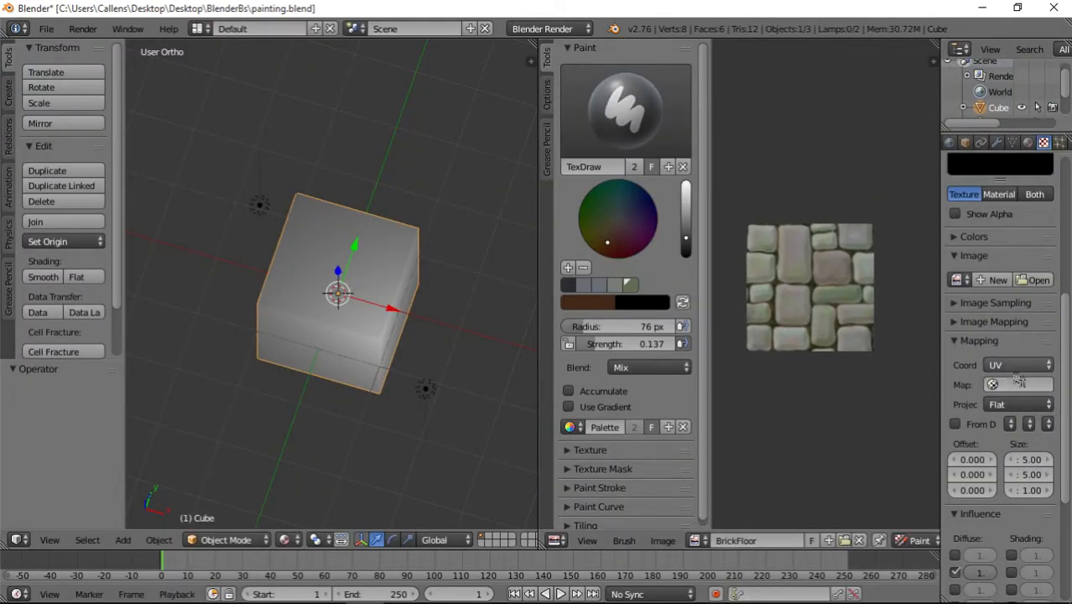
- Load BrickFloor.png from the Desktop folder as the cube texture's image and view it on the cube
{"action": "left_click", "coordinate": [1041, 282]}
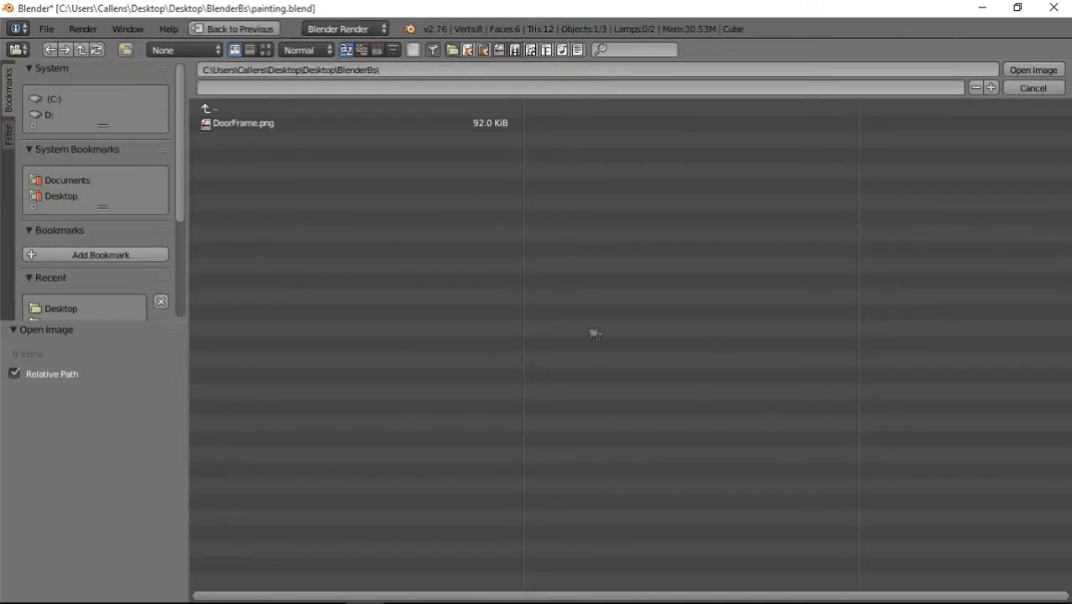
{"action": "left_click", "coordinate": [67, 308]}
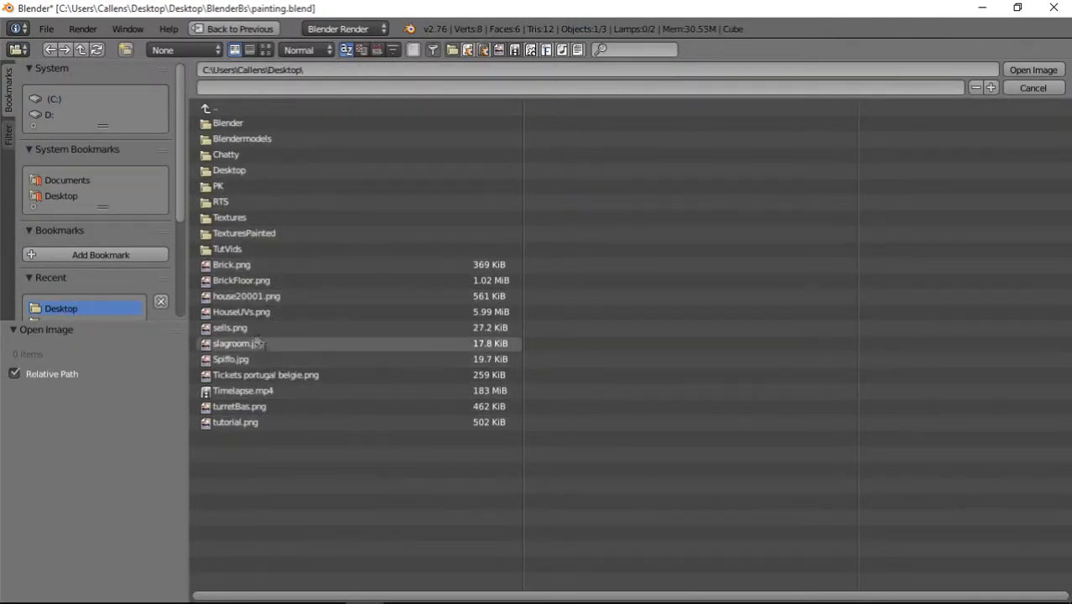
{"action": "left_click", "coordinate": [250, 281]}
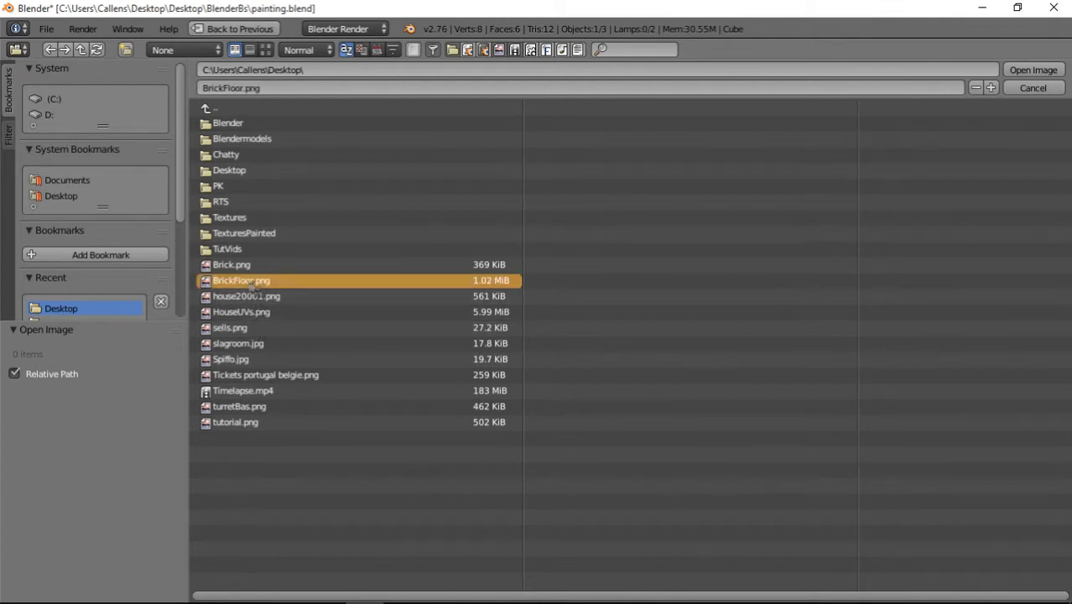
{"action": "double_click", "coordinate": [250, 282]}
{"action": "middle_click_drag", "start_coordinate": [285, 396], "coordinate": [426, 354]}
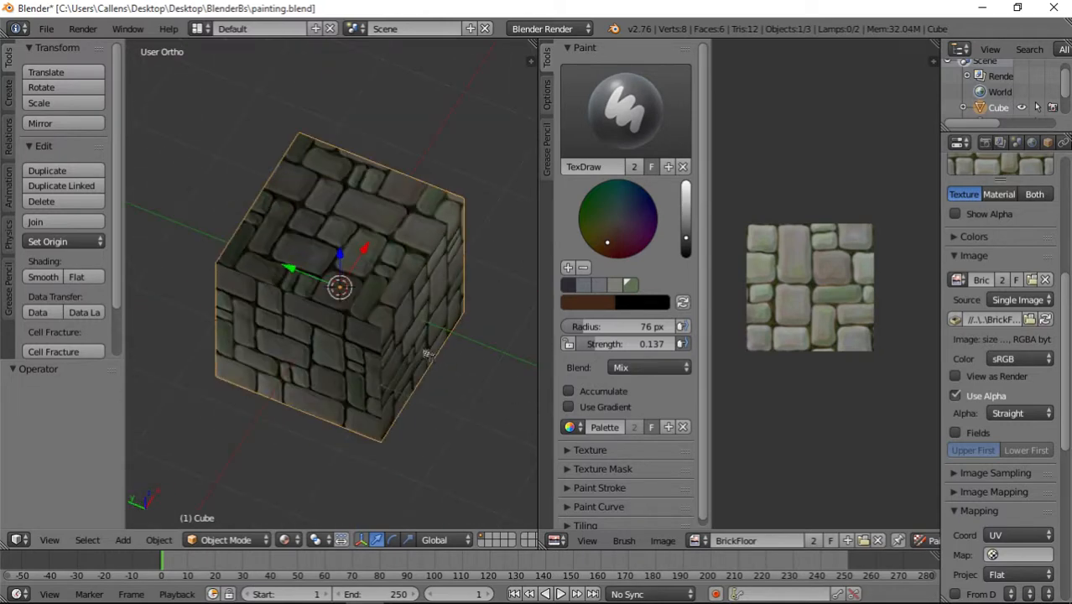
- Delete the vertices of the cube's bottom face so that only the top face remains as a flat plane
{"action": "key", "text": "Tab"}
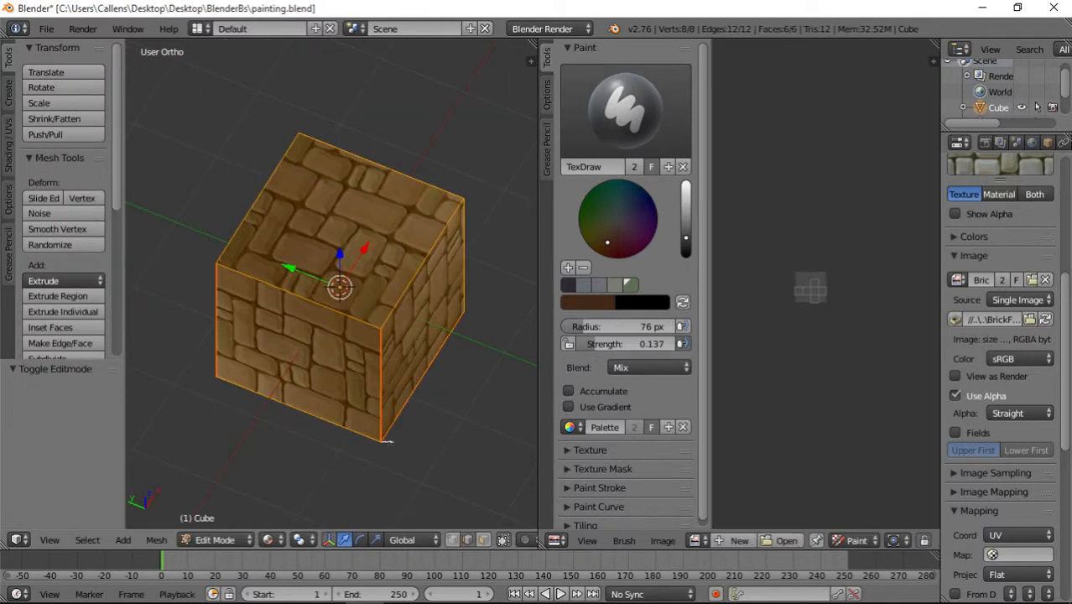
{"action": "middle_click_drag", "start_coordinate": [387, 441], "coordinate": [271, 213]}
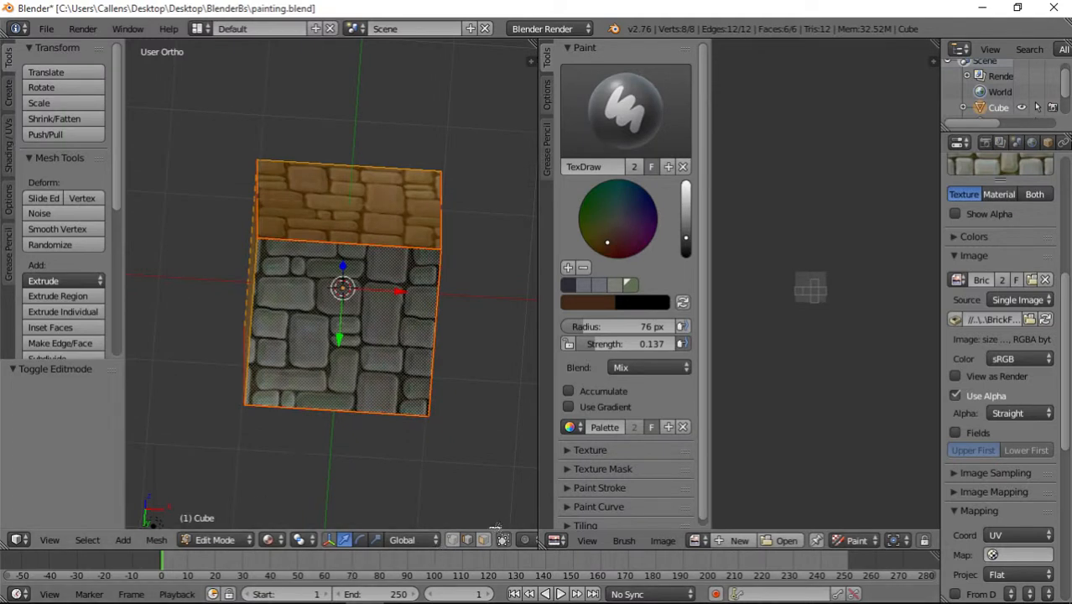
{"action": "right_click", "coordinate": [350, 277]}
{"action": "key", "text": "x"}
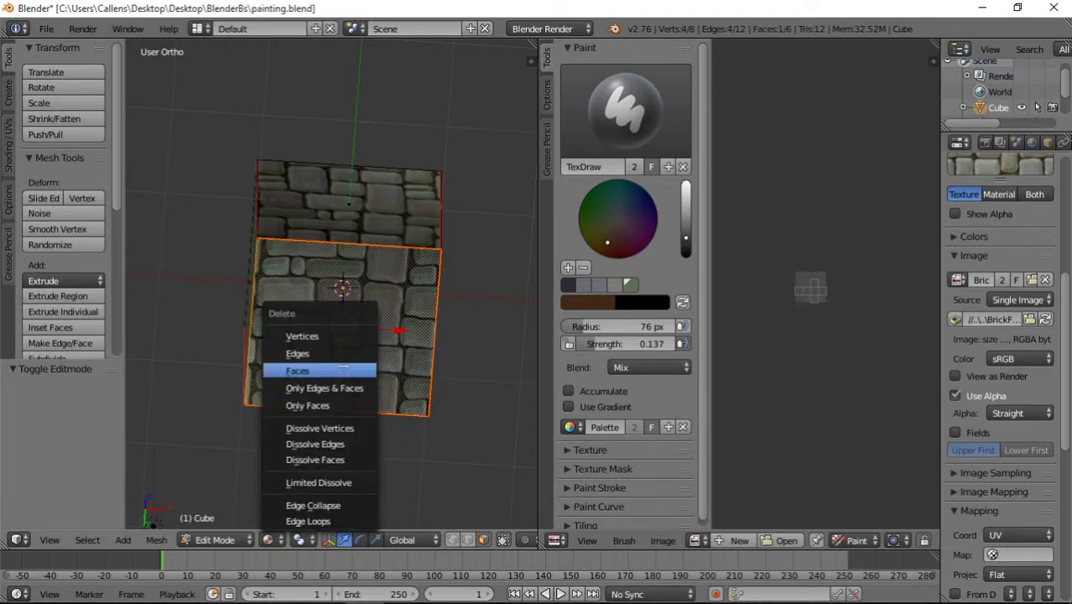
{"action": "left_click", "coordinate": [333, 338]}
{"action": "mouse_move", "coordinate": [375, 257]}
{"action": "middle_mouse_down"}
{"action": "mouse_move", "coordinate": [373, 402]}
{"action": "mouse_move", "coordinate": [382, 179]}
{"action": "mouse_move", "coordinate": [378, 250]}
{"action": "middle_mouse_up"}
{"action": "key", "text": "Tab"}
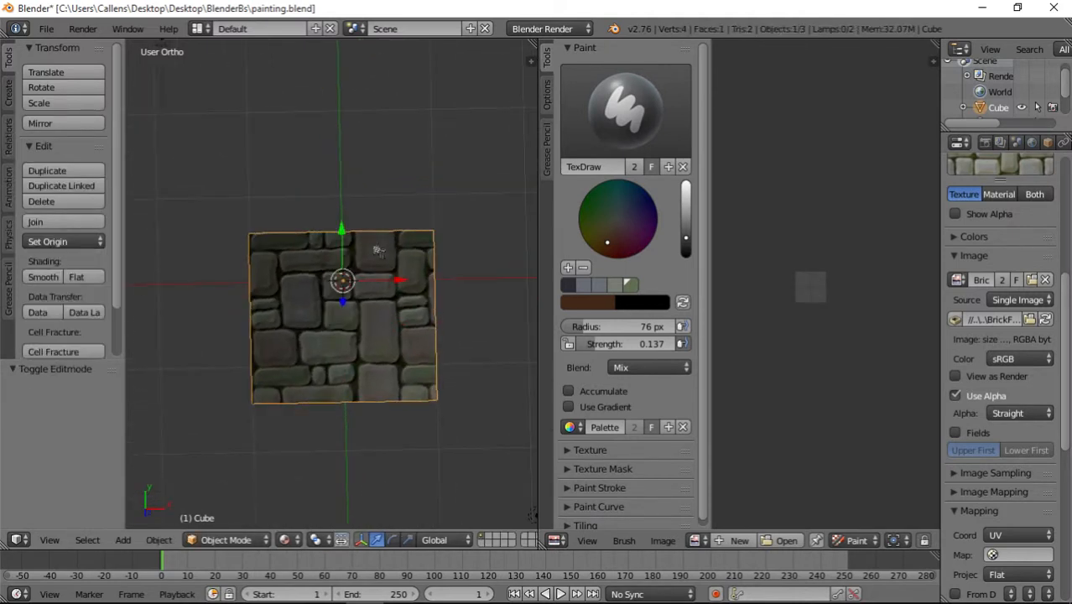
- Compare the plane's shading from above with the texture's normal influence turned off and back on
{"action": "key", "text": "KP_7"}
{"action": "scroll", "coordinate": [377, 250], "scroll_direction": "up", "scroll_amount": 2}
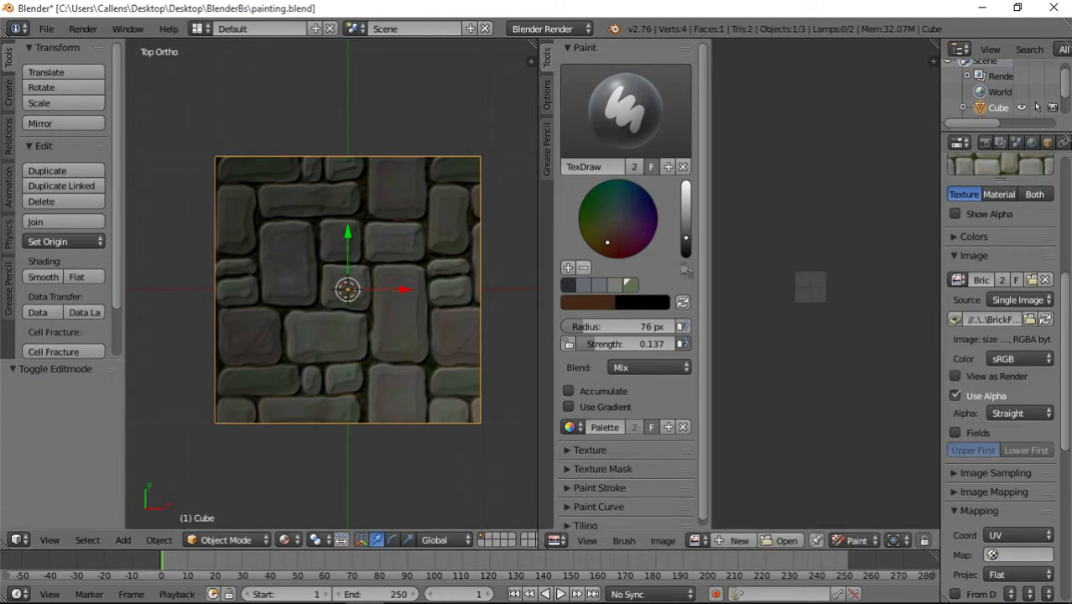
{"action": "scroll", "coordinate": [998, 436], "scroll_direction": "down", "scroll_amount": 9}
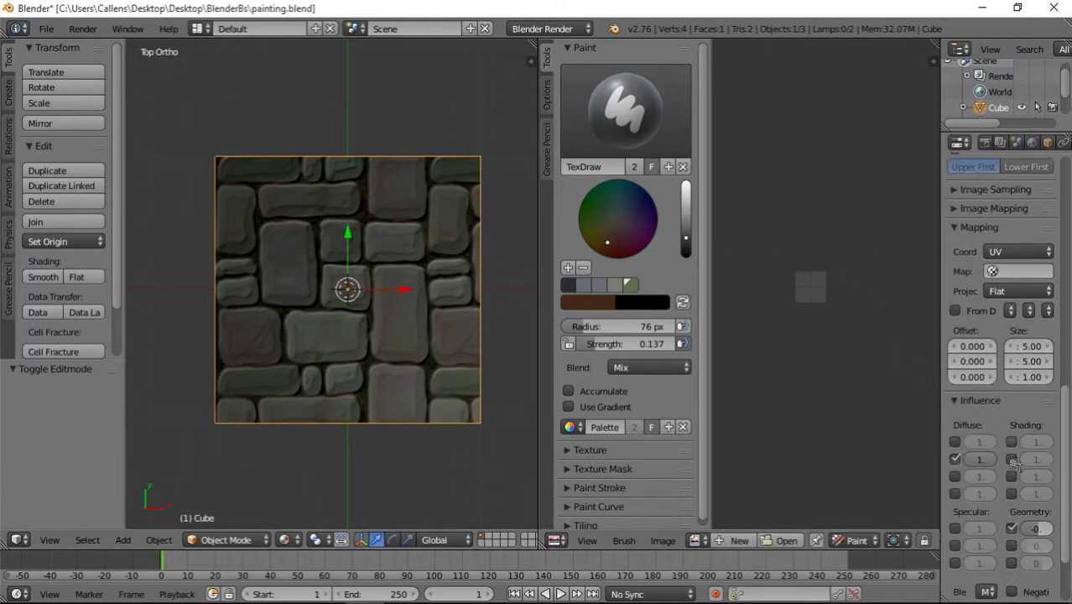
{"action": "left_click", "coordinate": [1012, 529]}
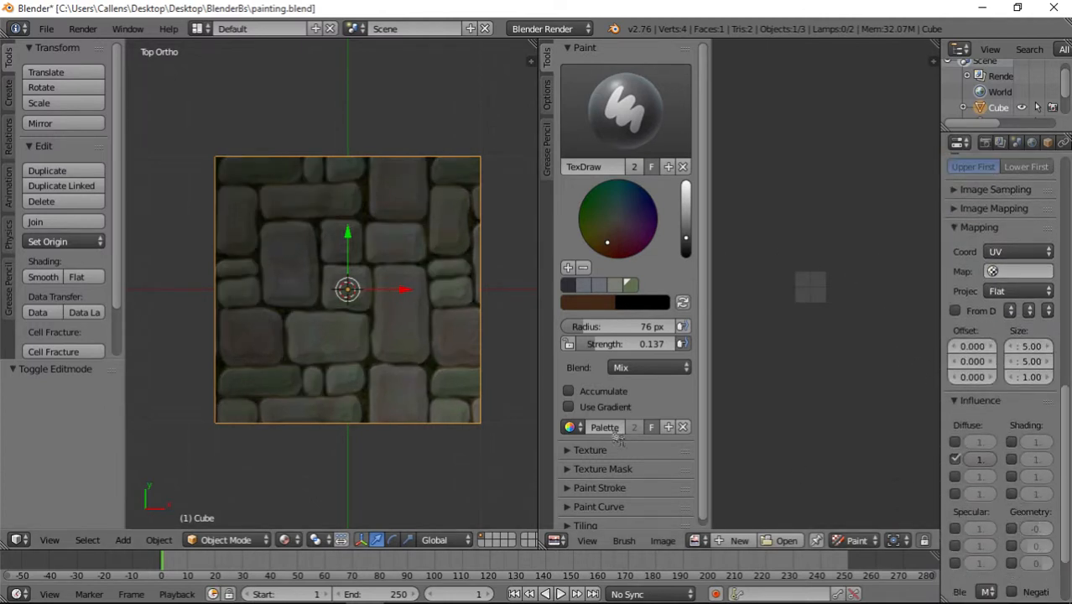
{"action": "left_click", "coordinate": [1012, 529]}
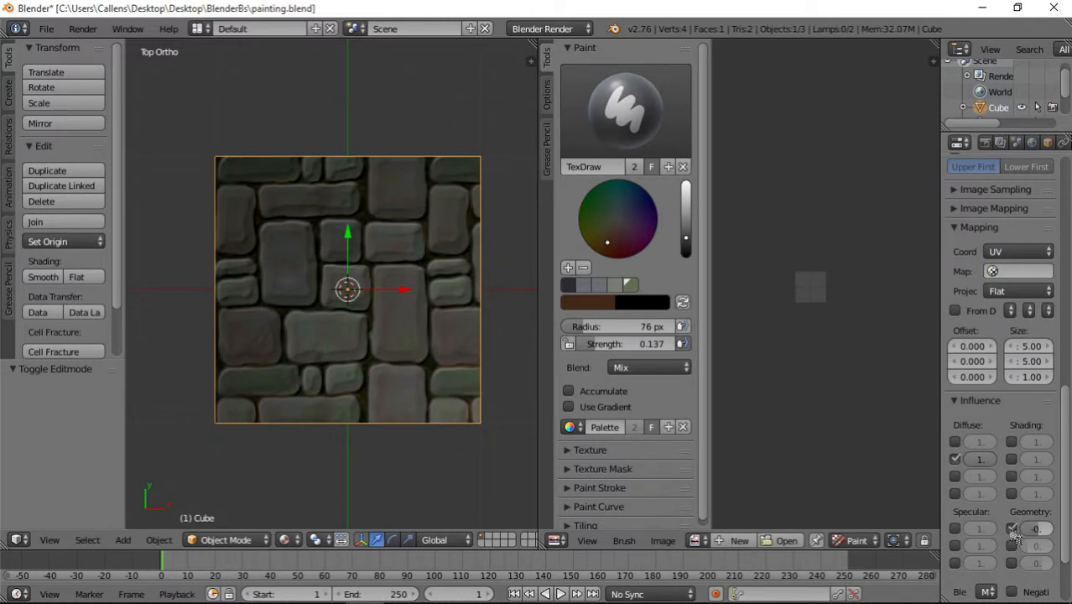
- Turn off the texture's normal influence on the plane
{"action": "middle_click_drag", "start_coordinate": [457, 397], "coordinate": [261, 317]}
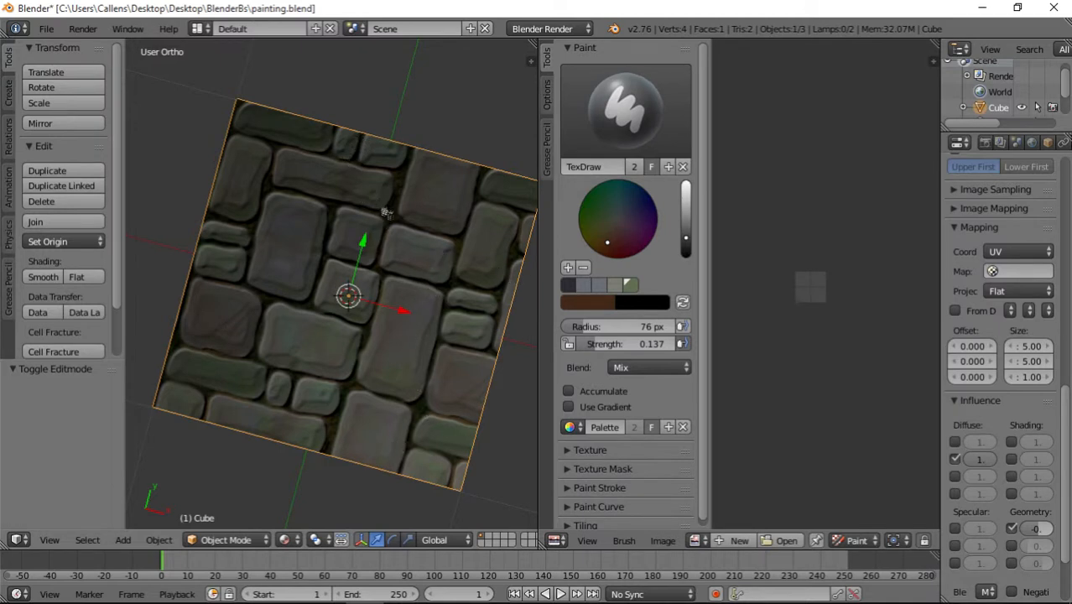
{"action": "left_click", "coordinate": [1012, 527]}
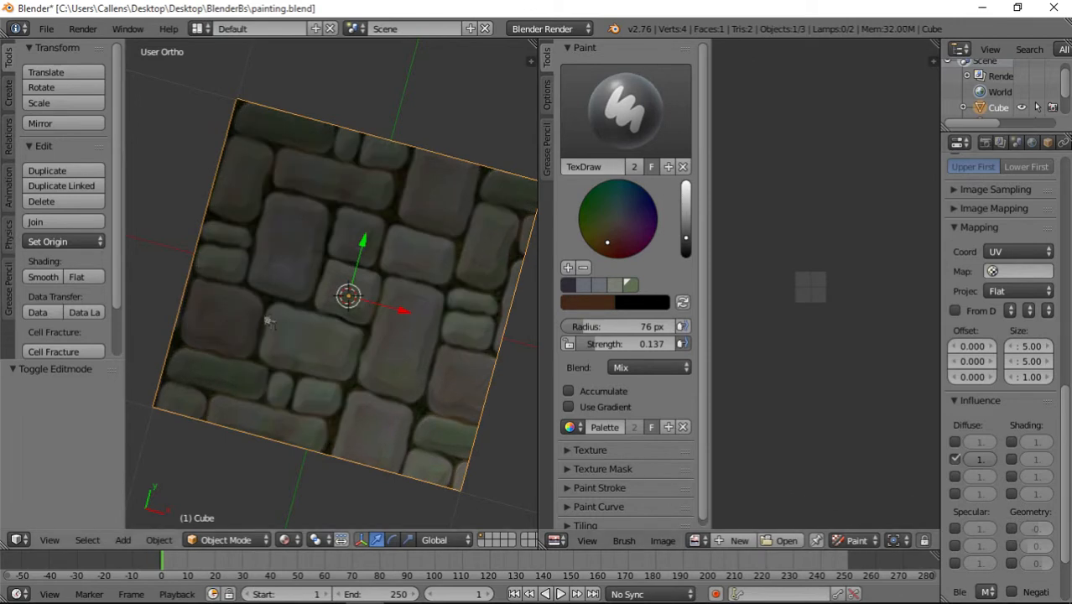
{"action": "middle_click_drag", "start_coordinate": [269, 322], "coordinate": [323, 343]}
{"action": "scroll", "coordinate": [292, 340], "scroll_direction": "down", "scroll_amount": 3}
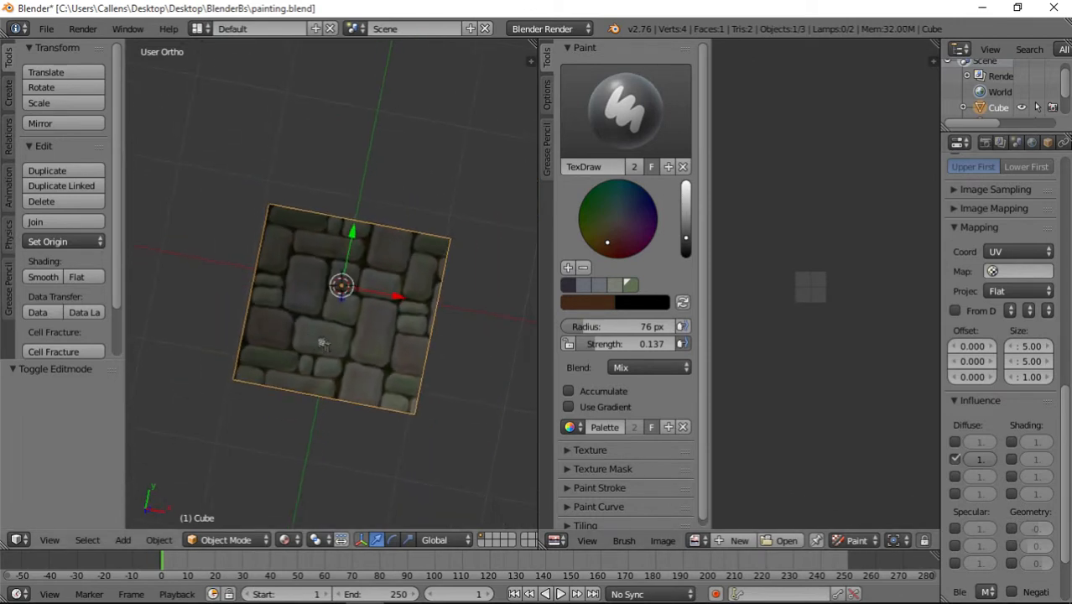
- Set the texture's mapping size to 10 in X and Y and view the denser tiling on the plane
{"action": "key", "text": "KP_7"}
{"action": "scroll", "coordinate": [346, 317], "scroll_direction": "down", "scroll_amount": 2}
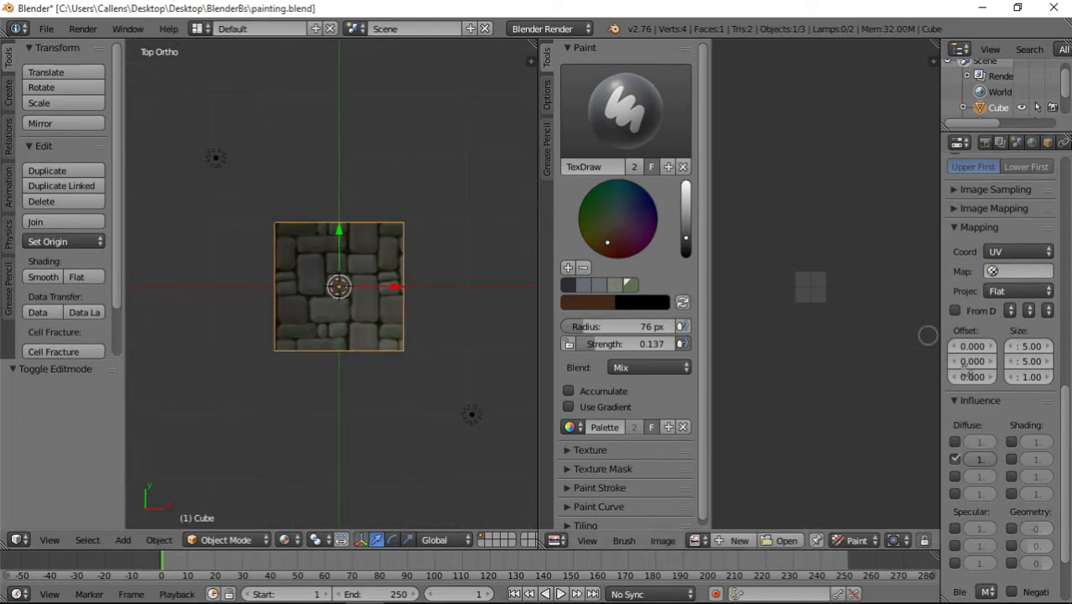
{"action": "left_click", "coordinate": [1025, 346]}
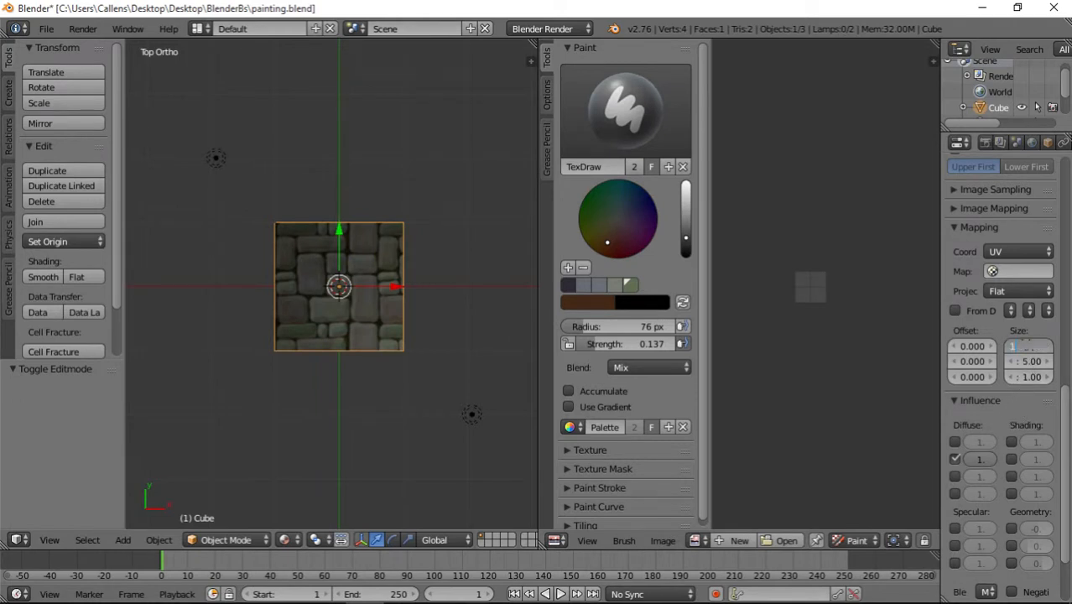
{"action": "key", "text": "Return"}
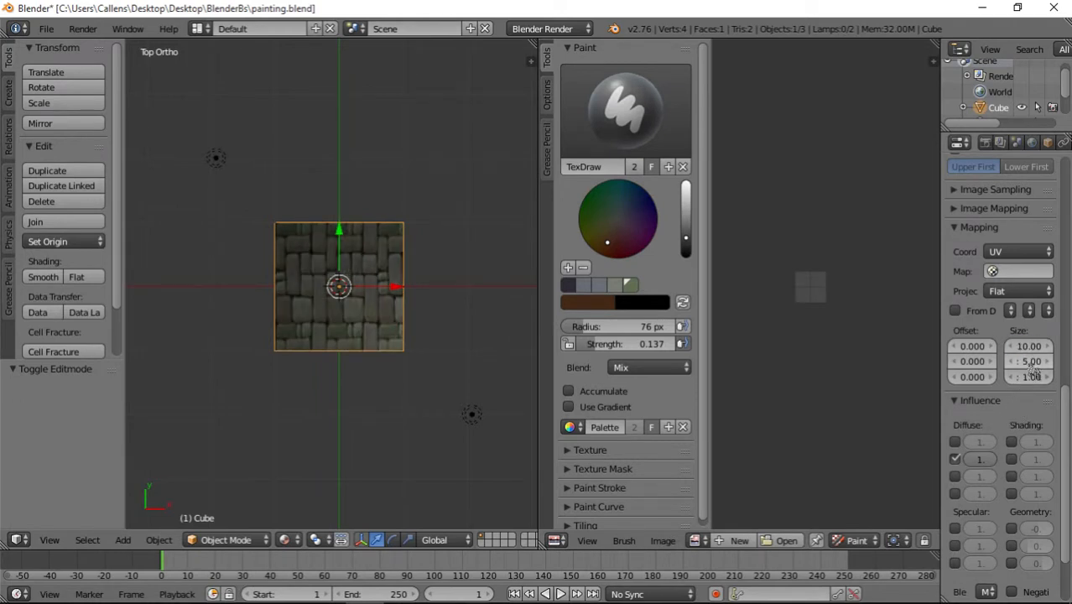
{"action": "left_click", "coordinate": [1031, 362]}
{"action": "type", "text": "10"}
{"action": "key", "text": "Return"}
{"action": "scroll", "coordinate": [491, 440], "scroll_direction": "up", "scroll_amount": 3}
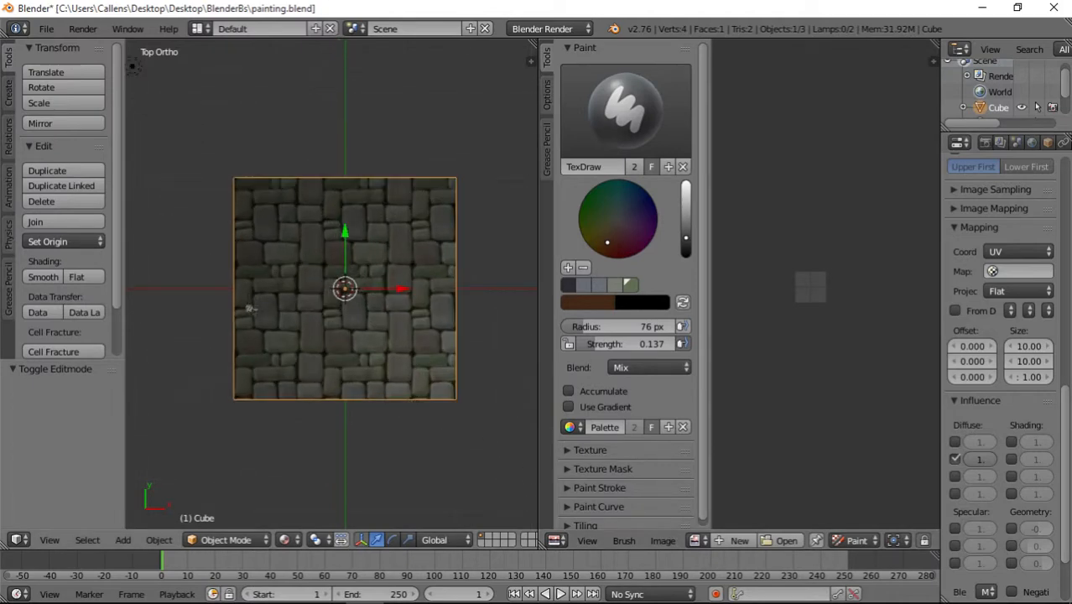
{"action": "mouse_move", "coordinate": [371, 300]}
{"action": "middle_mouse_down"}
{"action": "mouse_move", "coordinate": [293, 227]}
{"action": "mouse_move", "coordinate": [332, 333]}
{"action": "mouse_move", "coordinate": [461, 314]}
{"action": "mouse_move", "coordinate": [350, 307]}
{"action": "middle_mouse_up"}
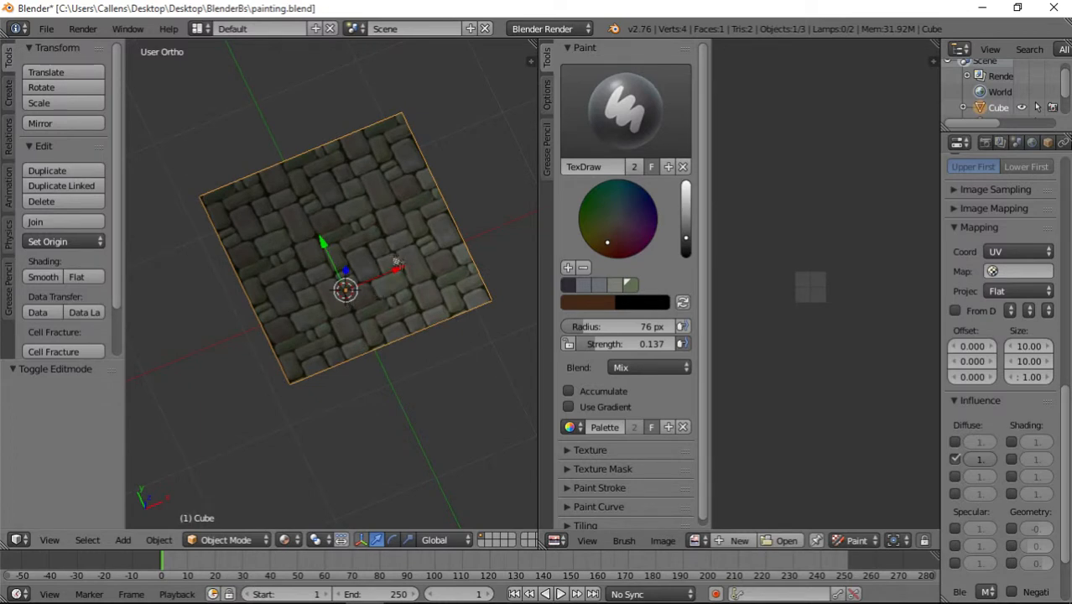
{"action": "middle_click_drag", "start_coordinate": [389, 253], "coordinate": [381, 307]}
- Rotate the plane by 90° twice and by -180° in top view to check the tiling in different orientations
{"action": "key", "text": "KP_7"}
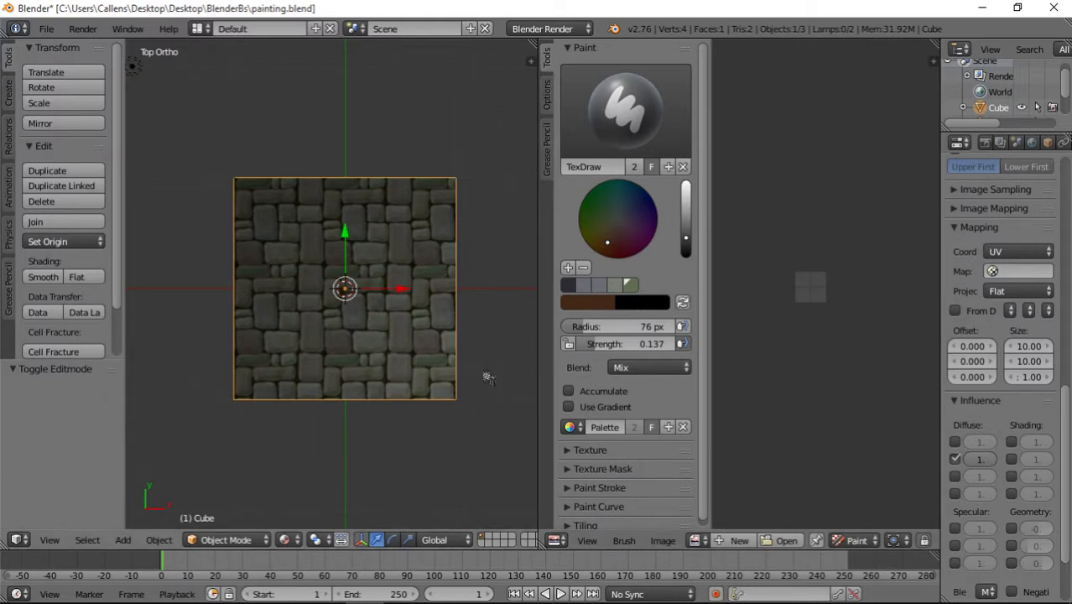
{"action": "key", "text": "r"}
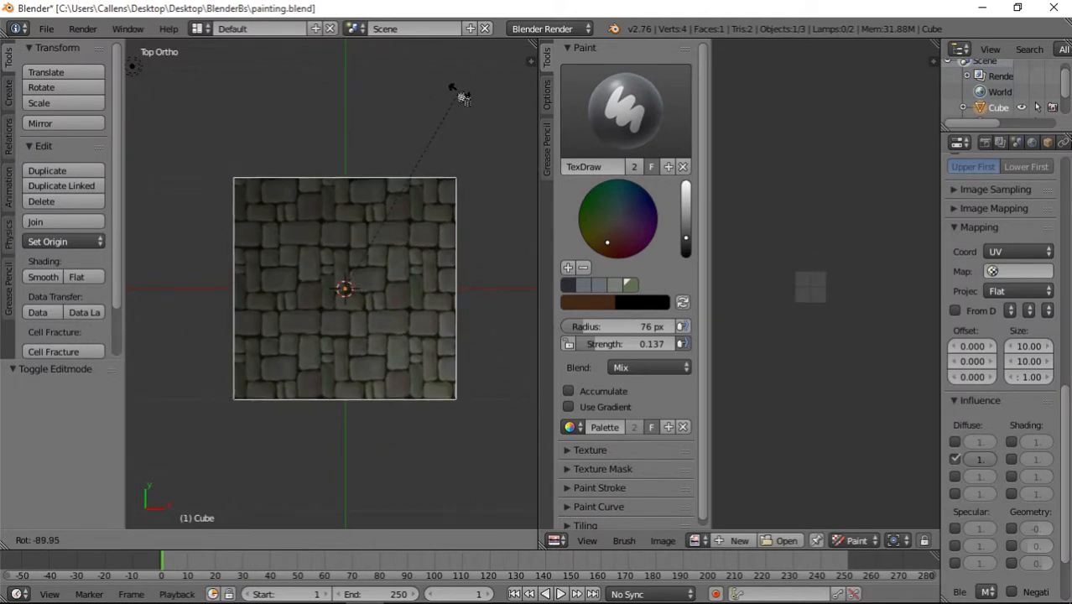
{"action": "right_click", "coordinate": [463, 98]}
{"action": "type", "text": "r90"}
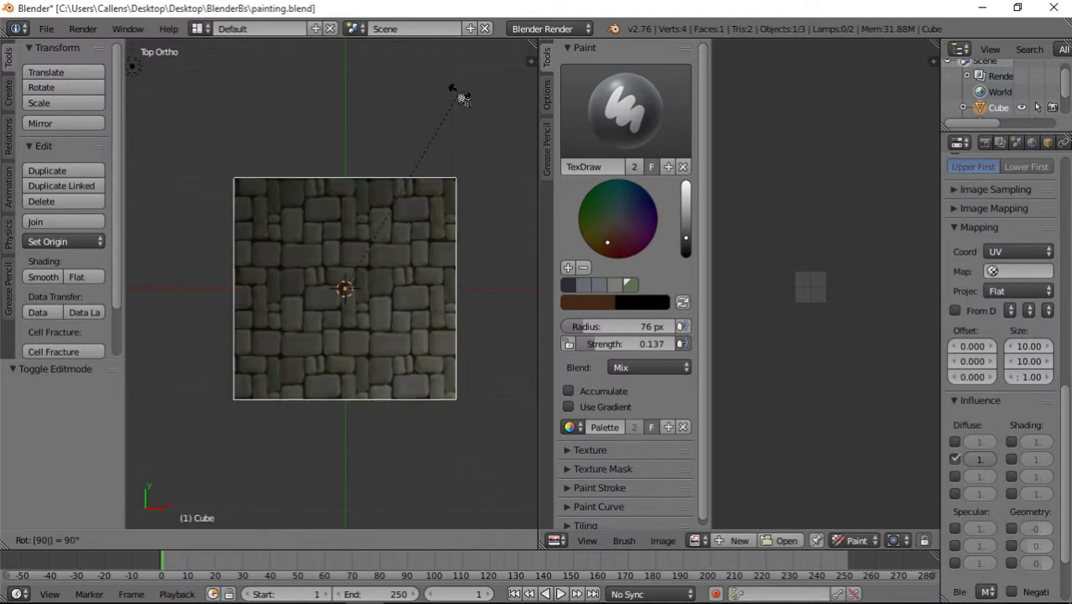
{"action": "key", "text": "Return"}
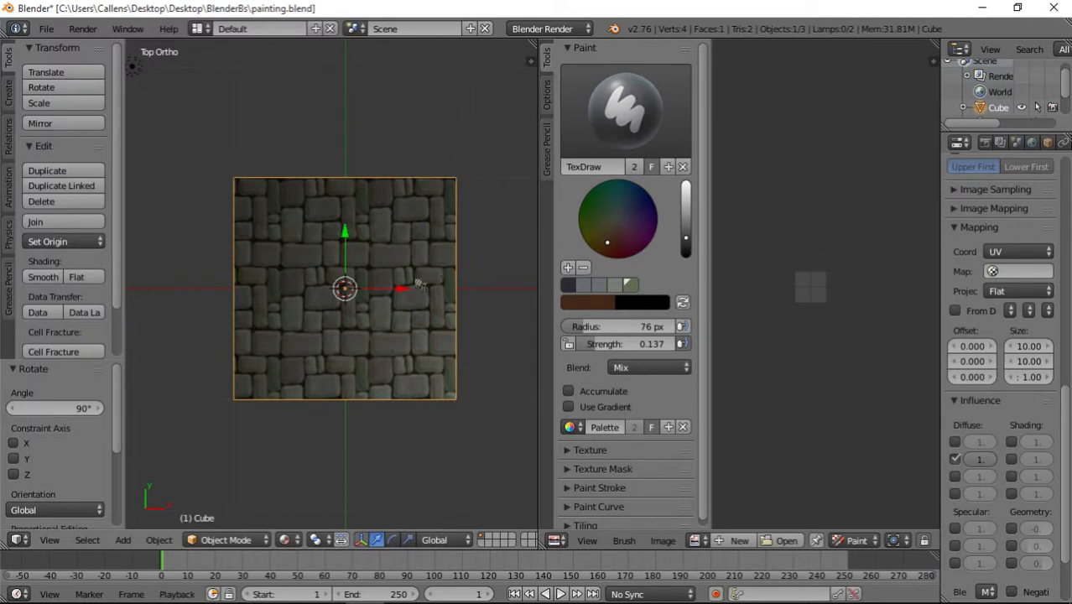
{"action": "type", "text": "r90"}
{"action": "key", "text": "Return"}
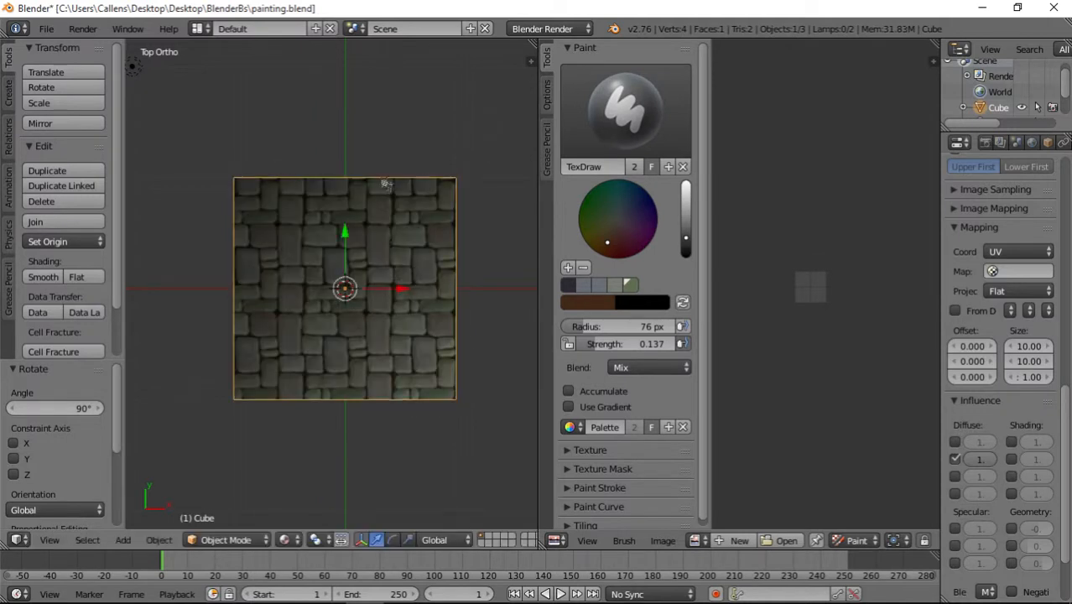
{"action": "type", "text": "r-180"}
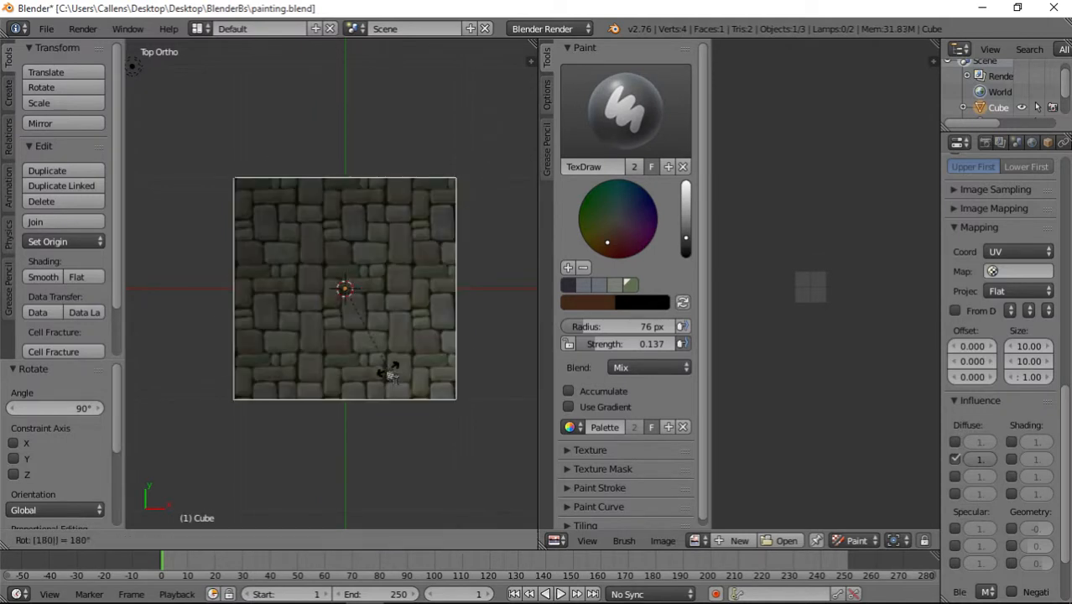
{"action": "key", "text": "Return"}
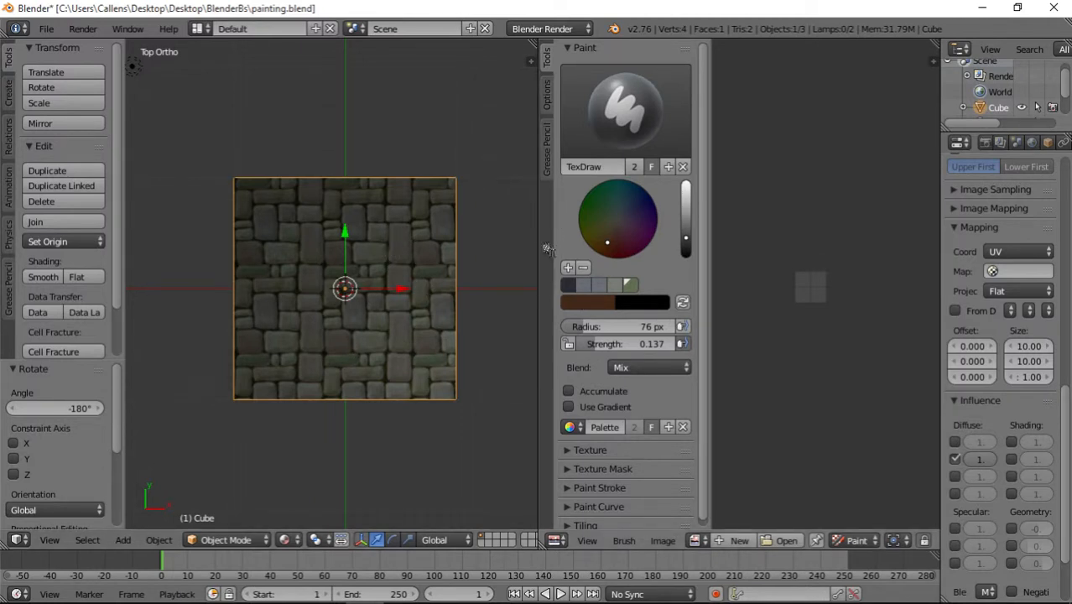
{"action": "middle_click_drag", "start_coordinate": [342, 315], "coordinate": [413, 325]}
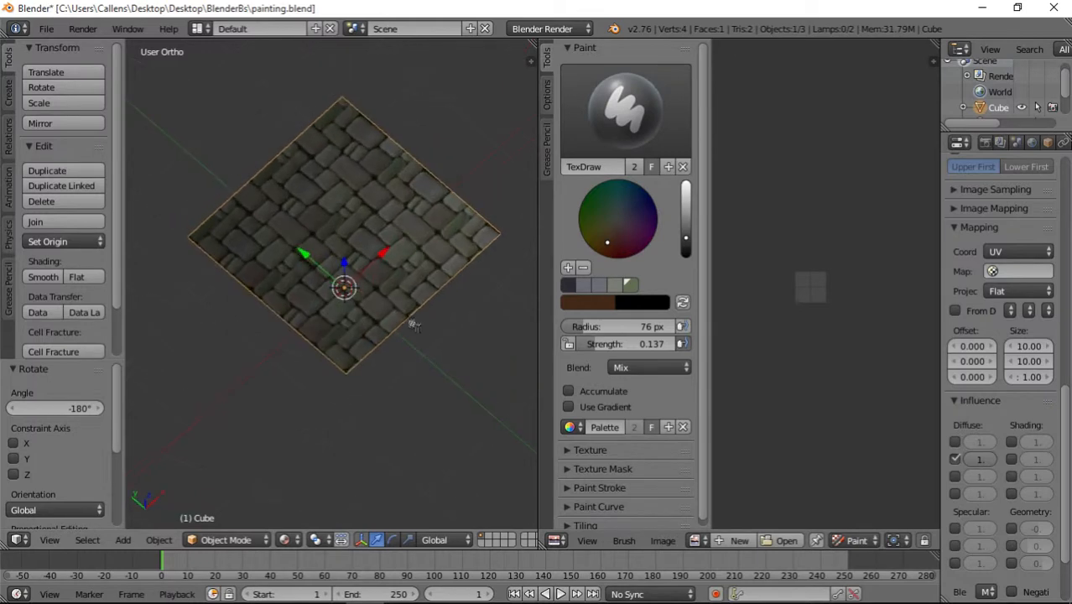
{"action": "scroll", "coordinate": [413, 326], "scroll_direction": "up", "scroll_amount": 1}
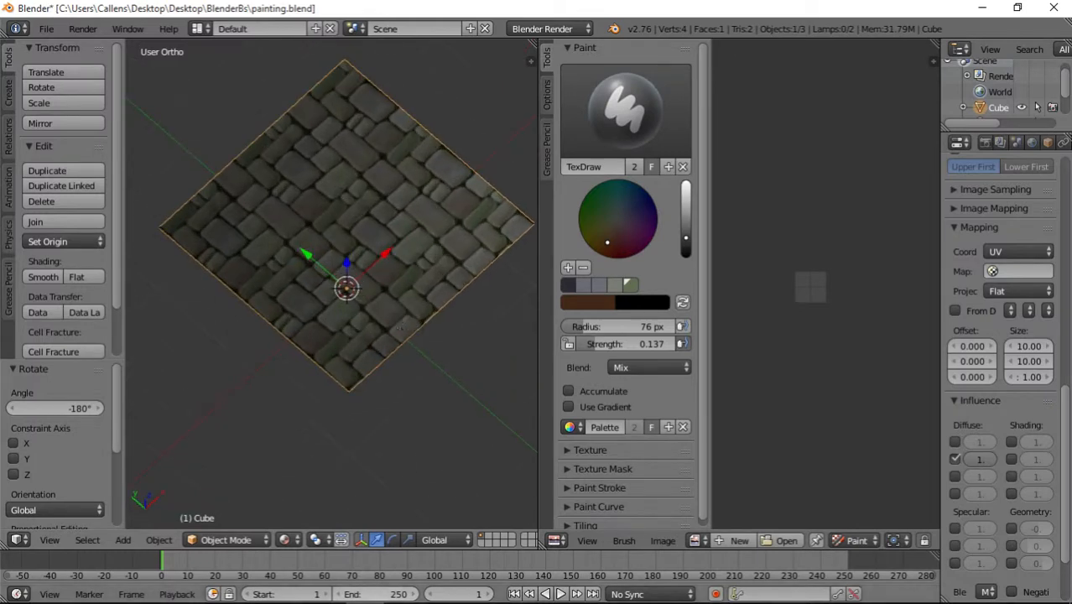
{"action": "left_click", "coordinate": [327, 592]}
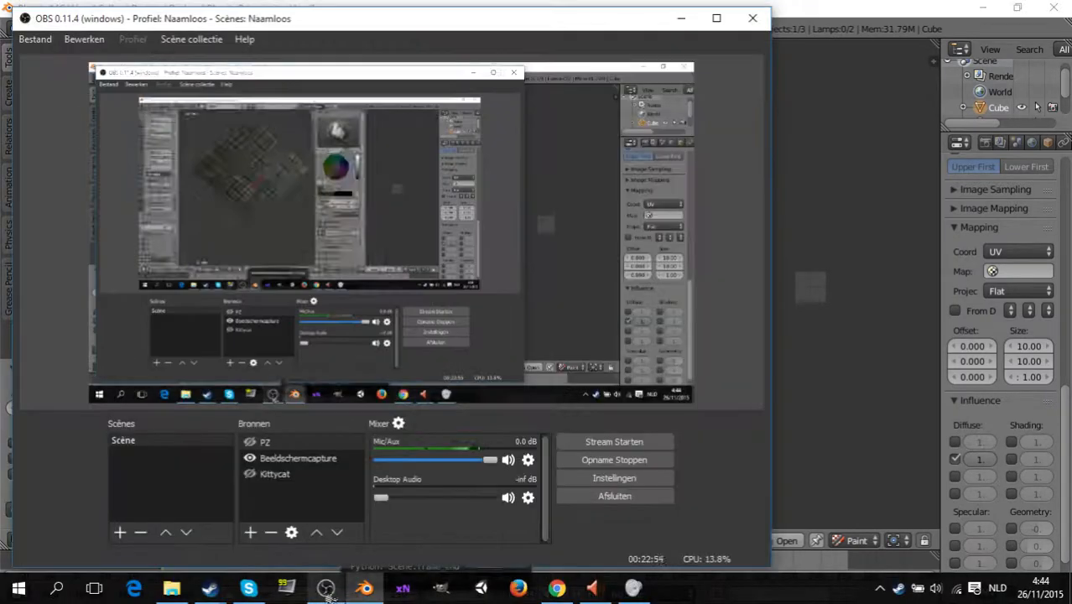